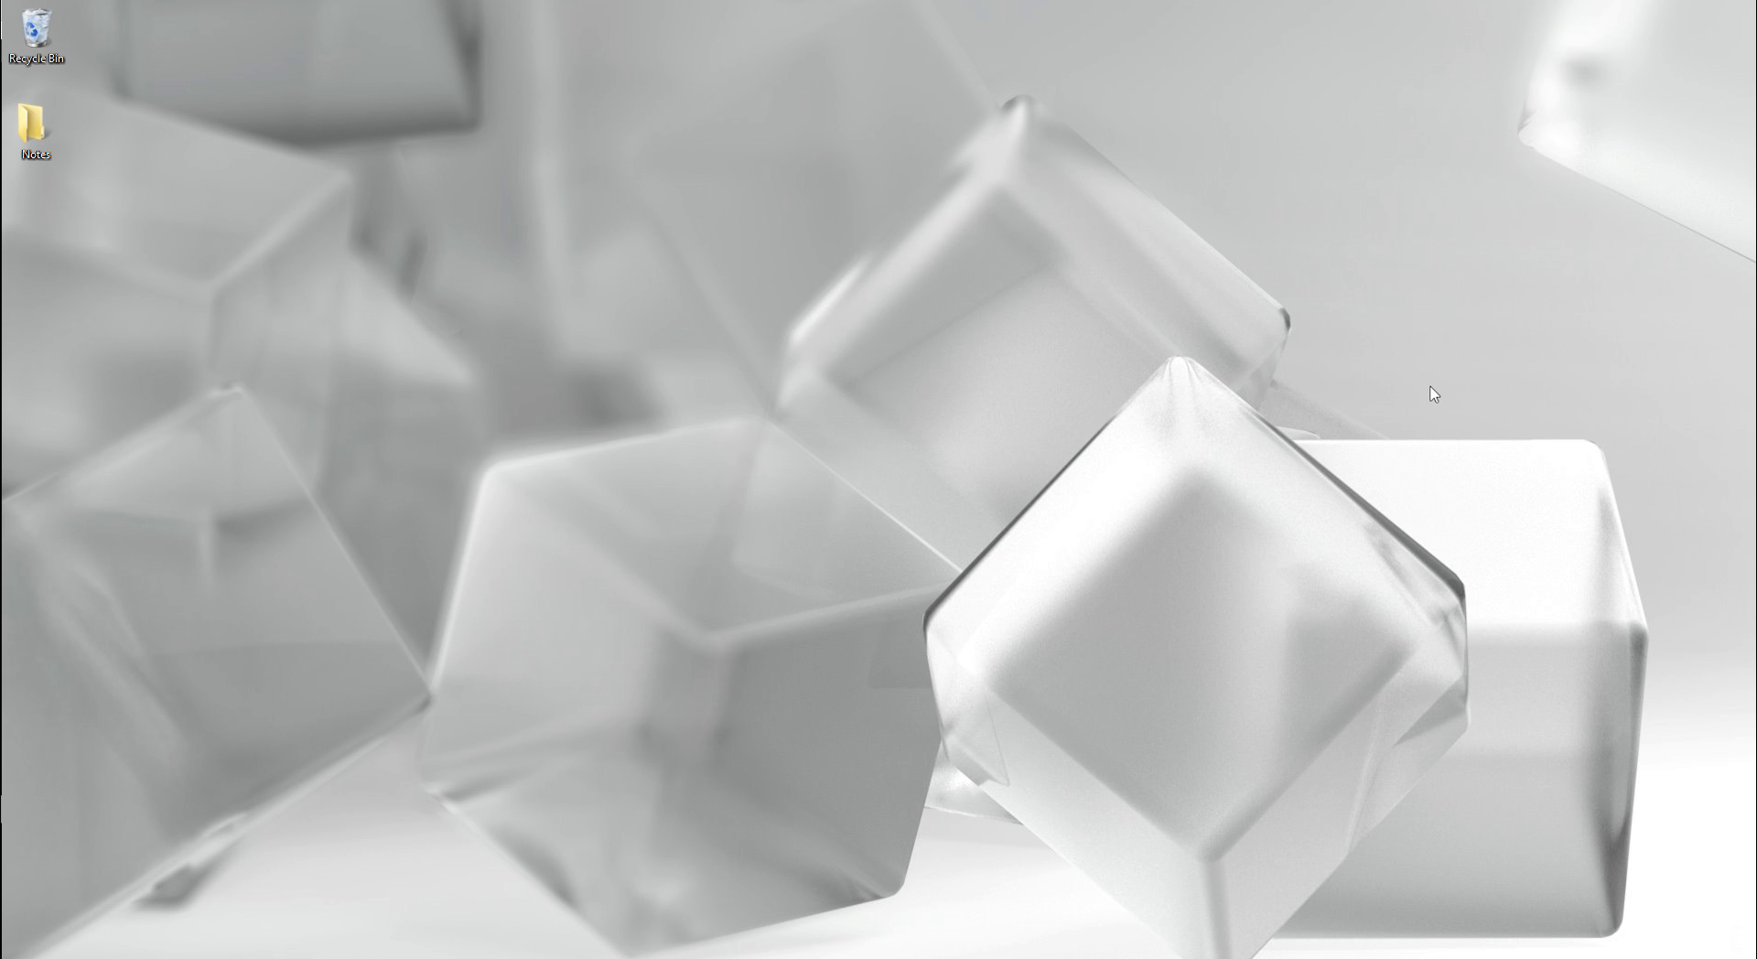
Launch DaVinci Resolve 10 from the Windows Start screen to its login window
key(super)
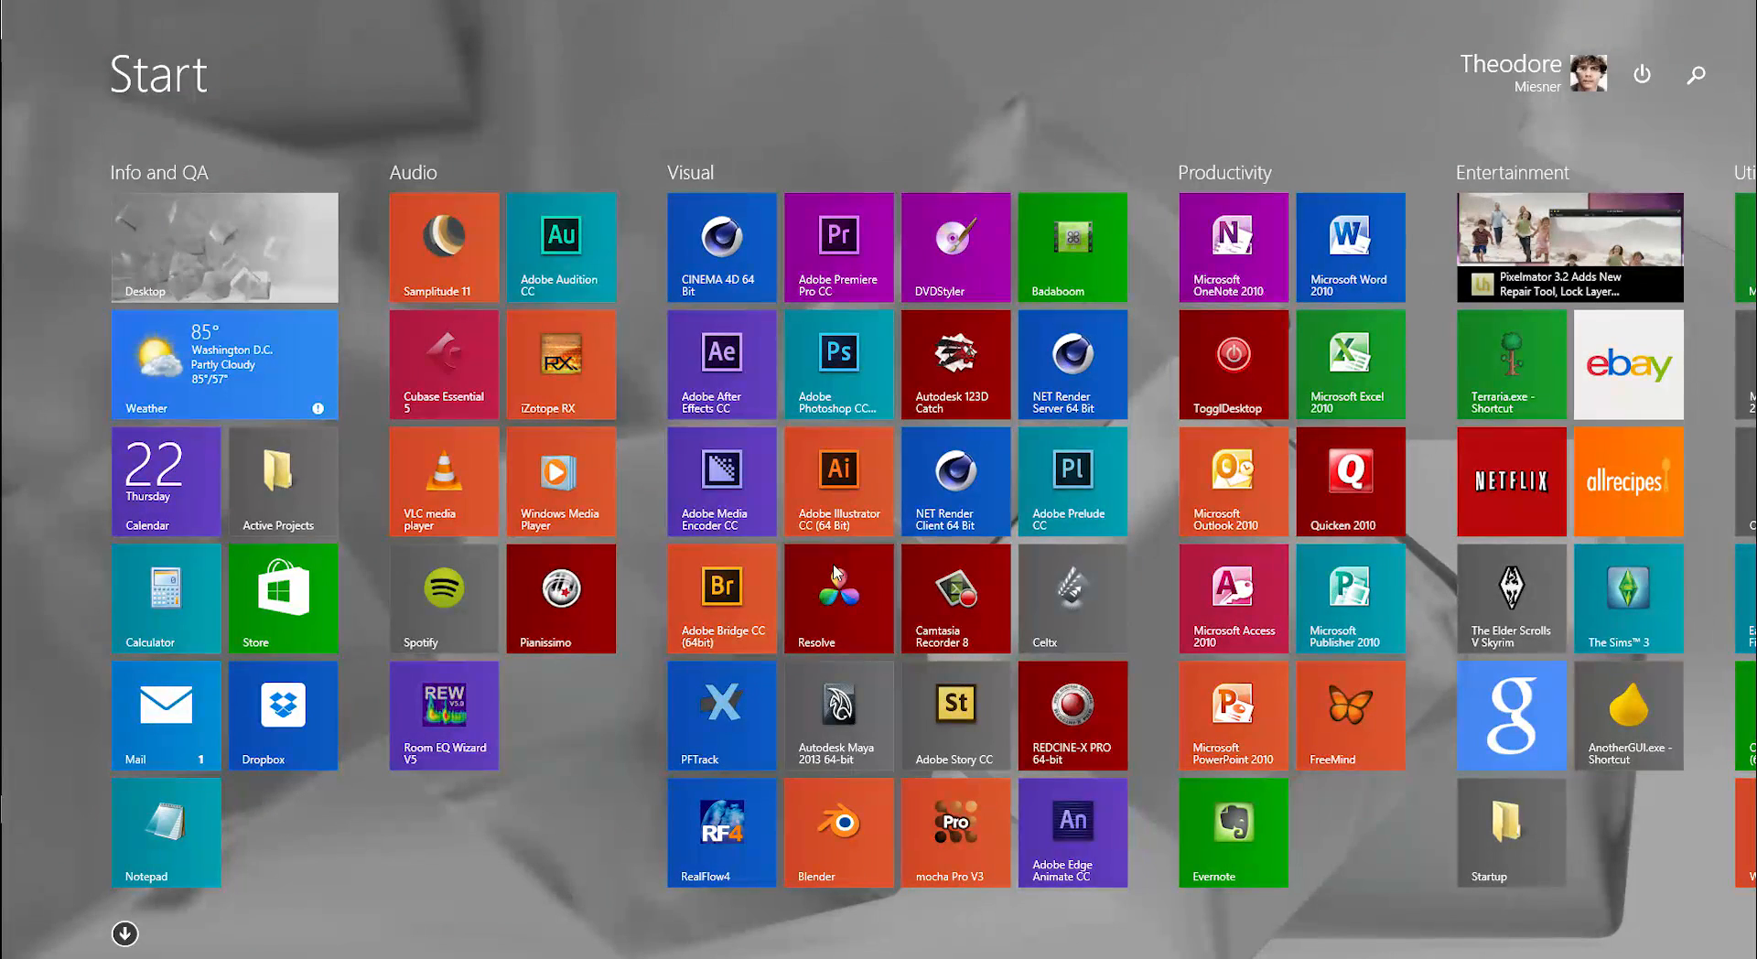
key(super)
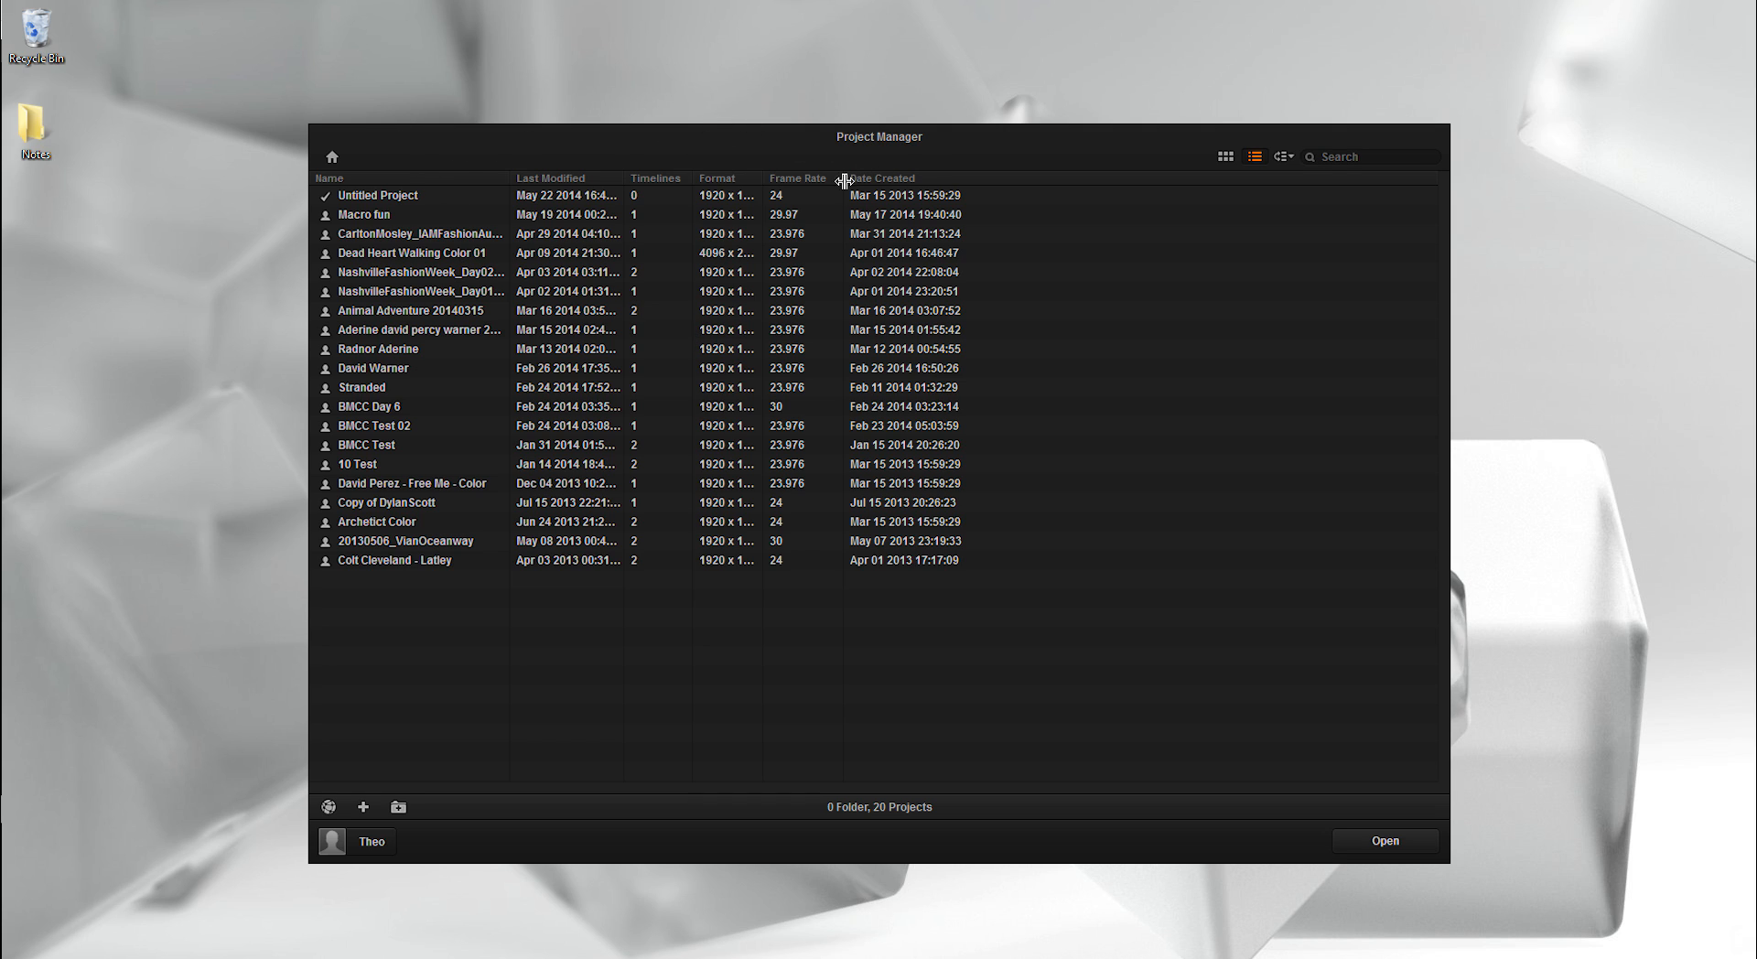
Open the Untitled Project from the Project Manager into the Media page
click(397, 197)
double_click(397, 196)
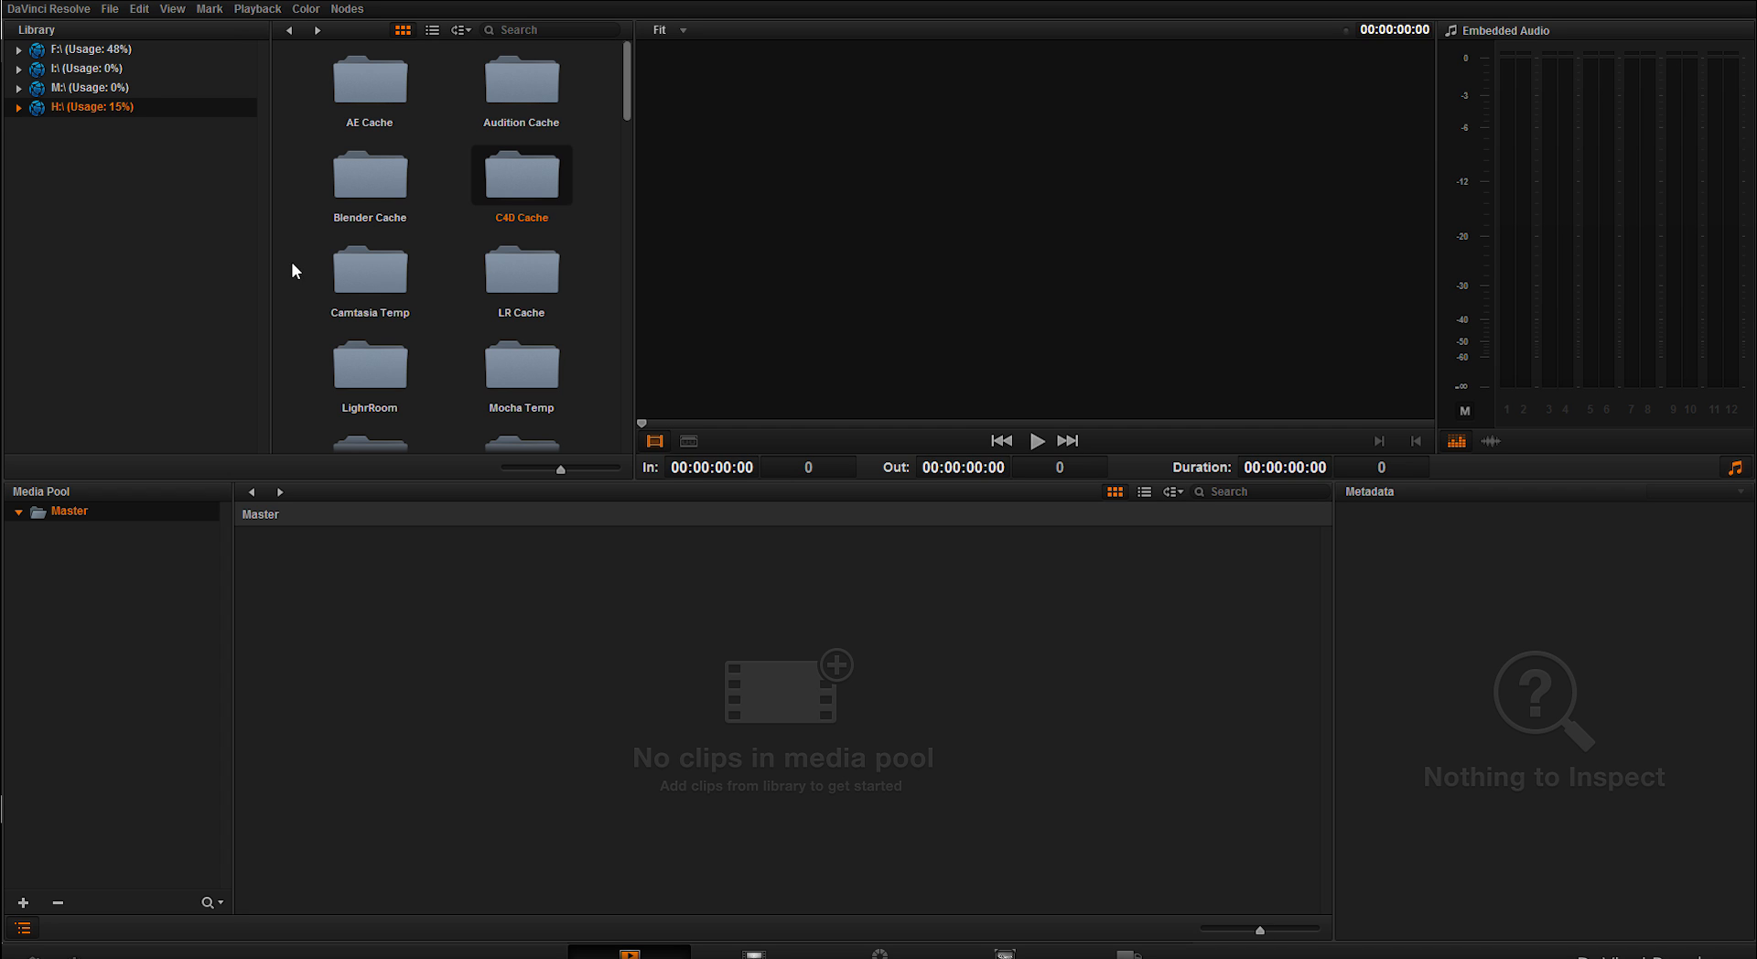
click(51, 16)
click(90, 66)
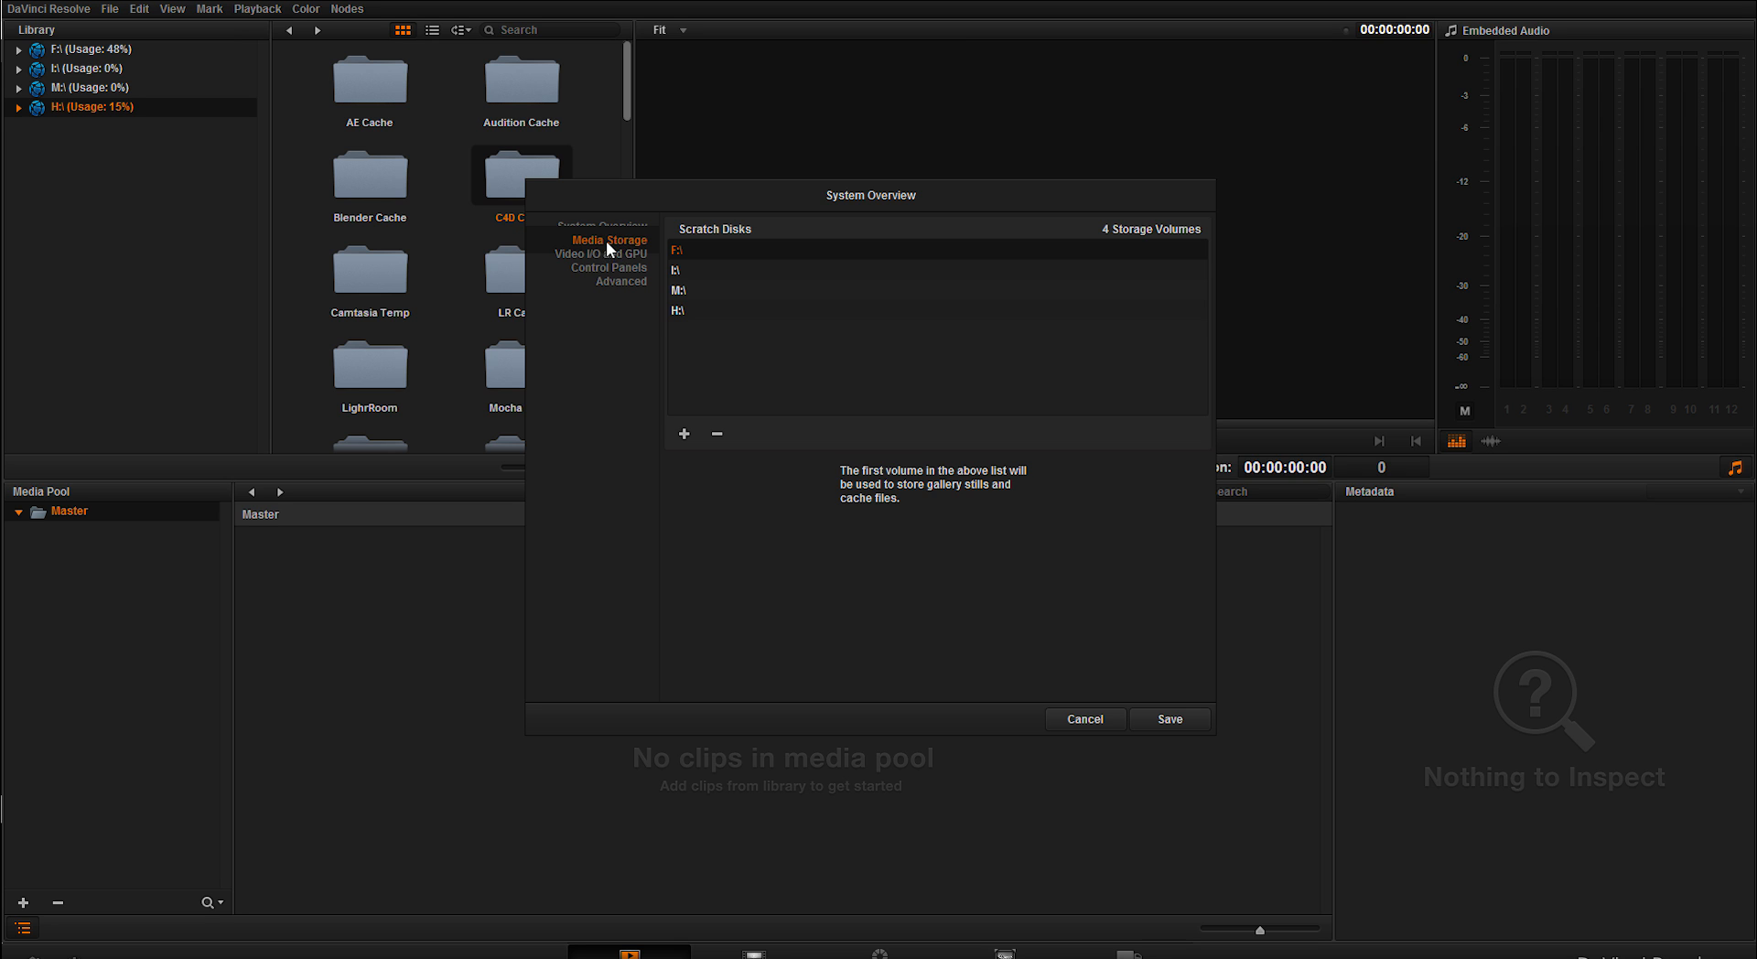
click(685, 434)
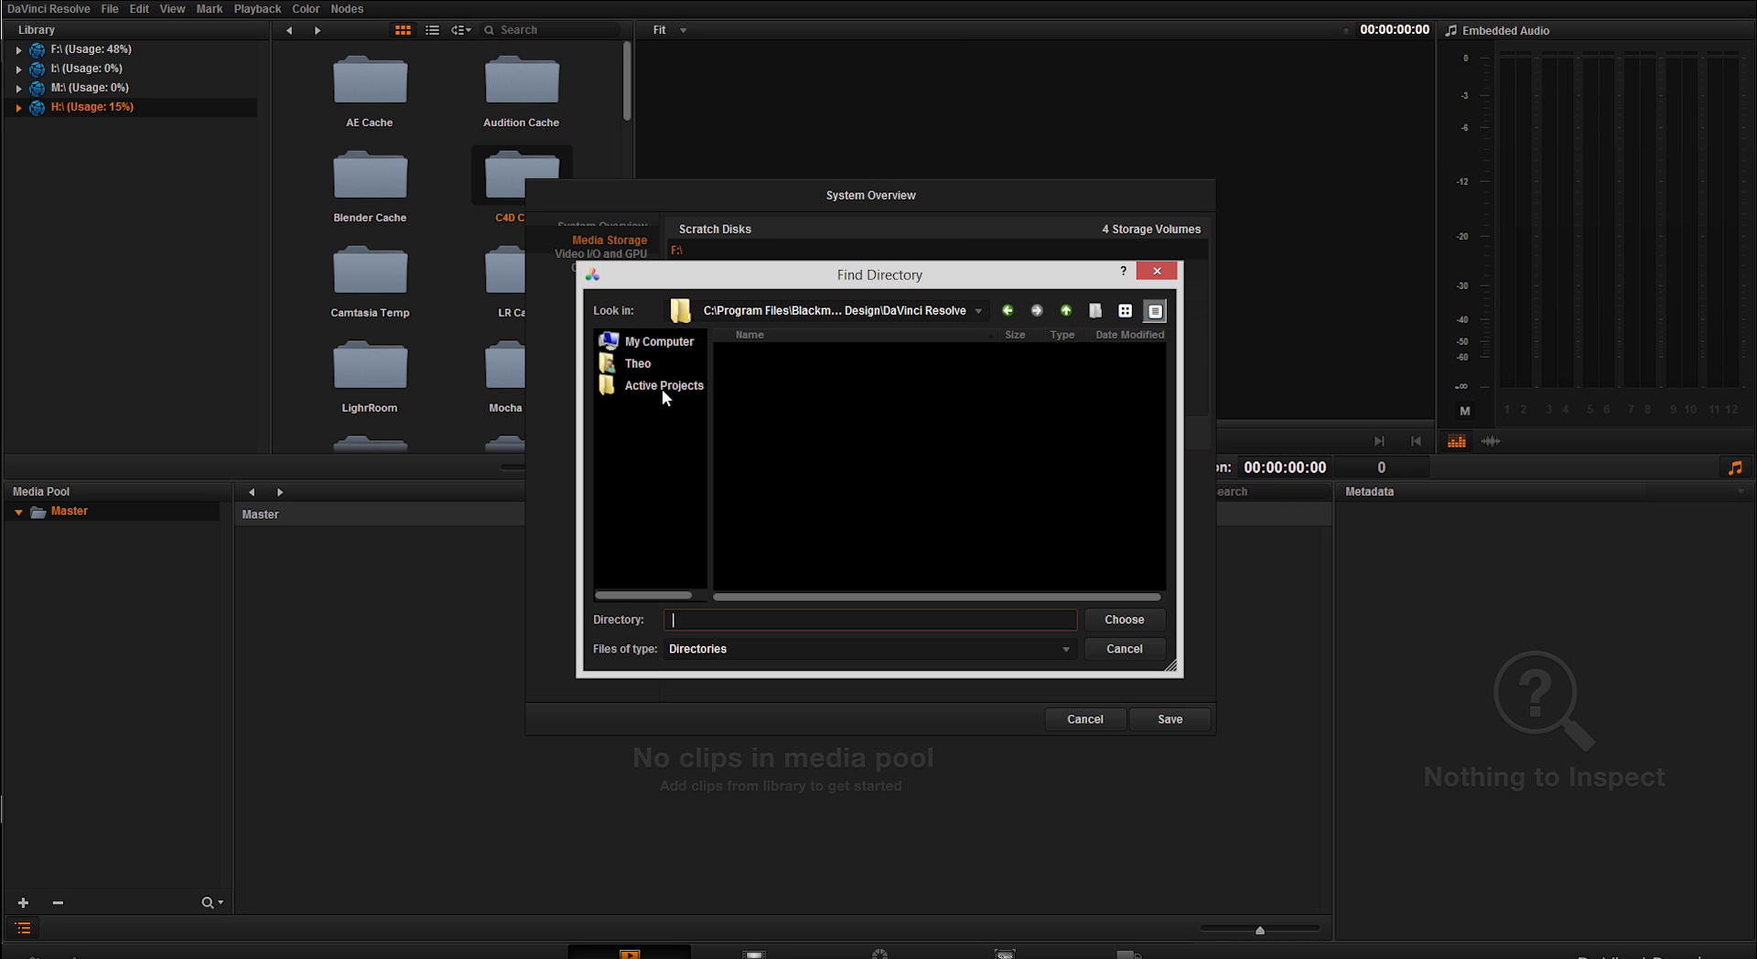
click(659, 340)
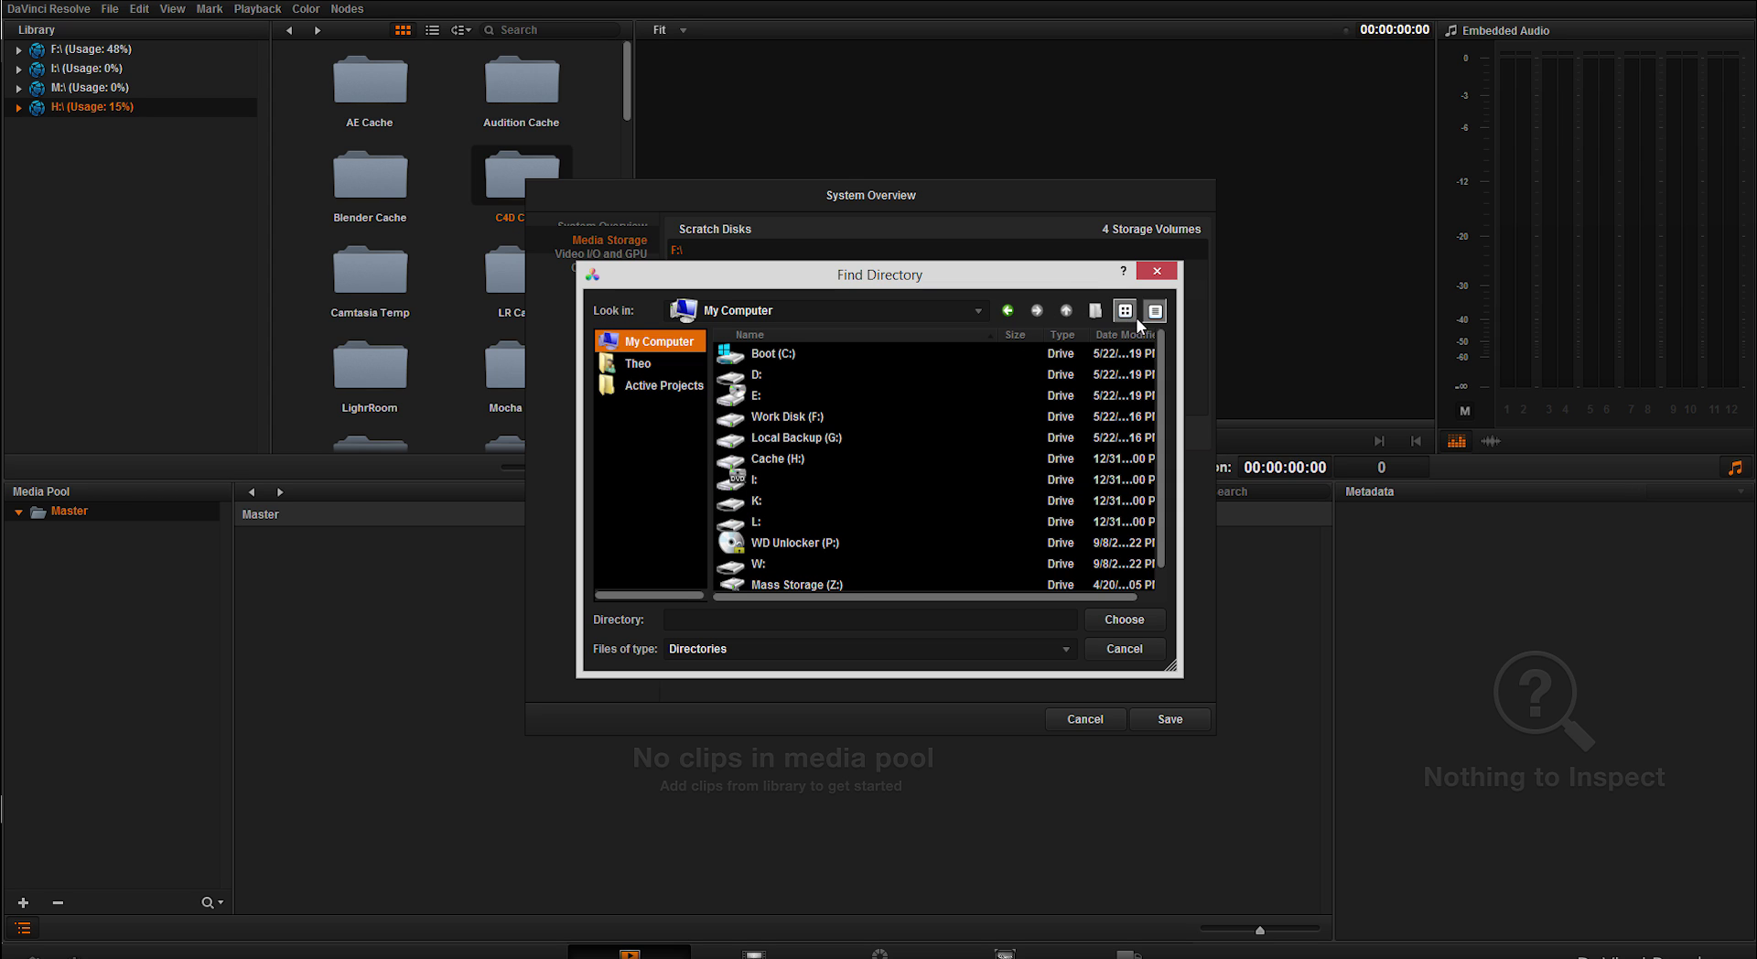
click(1158, 273)
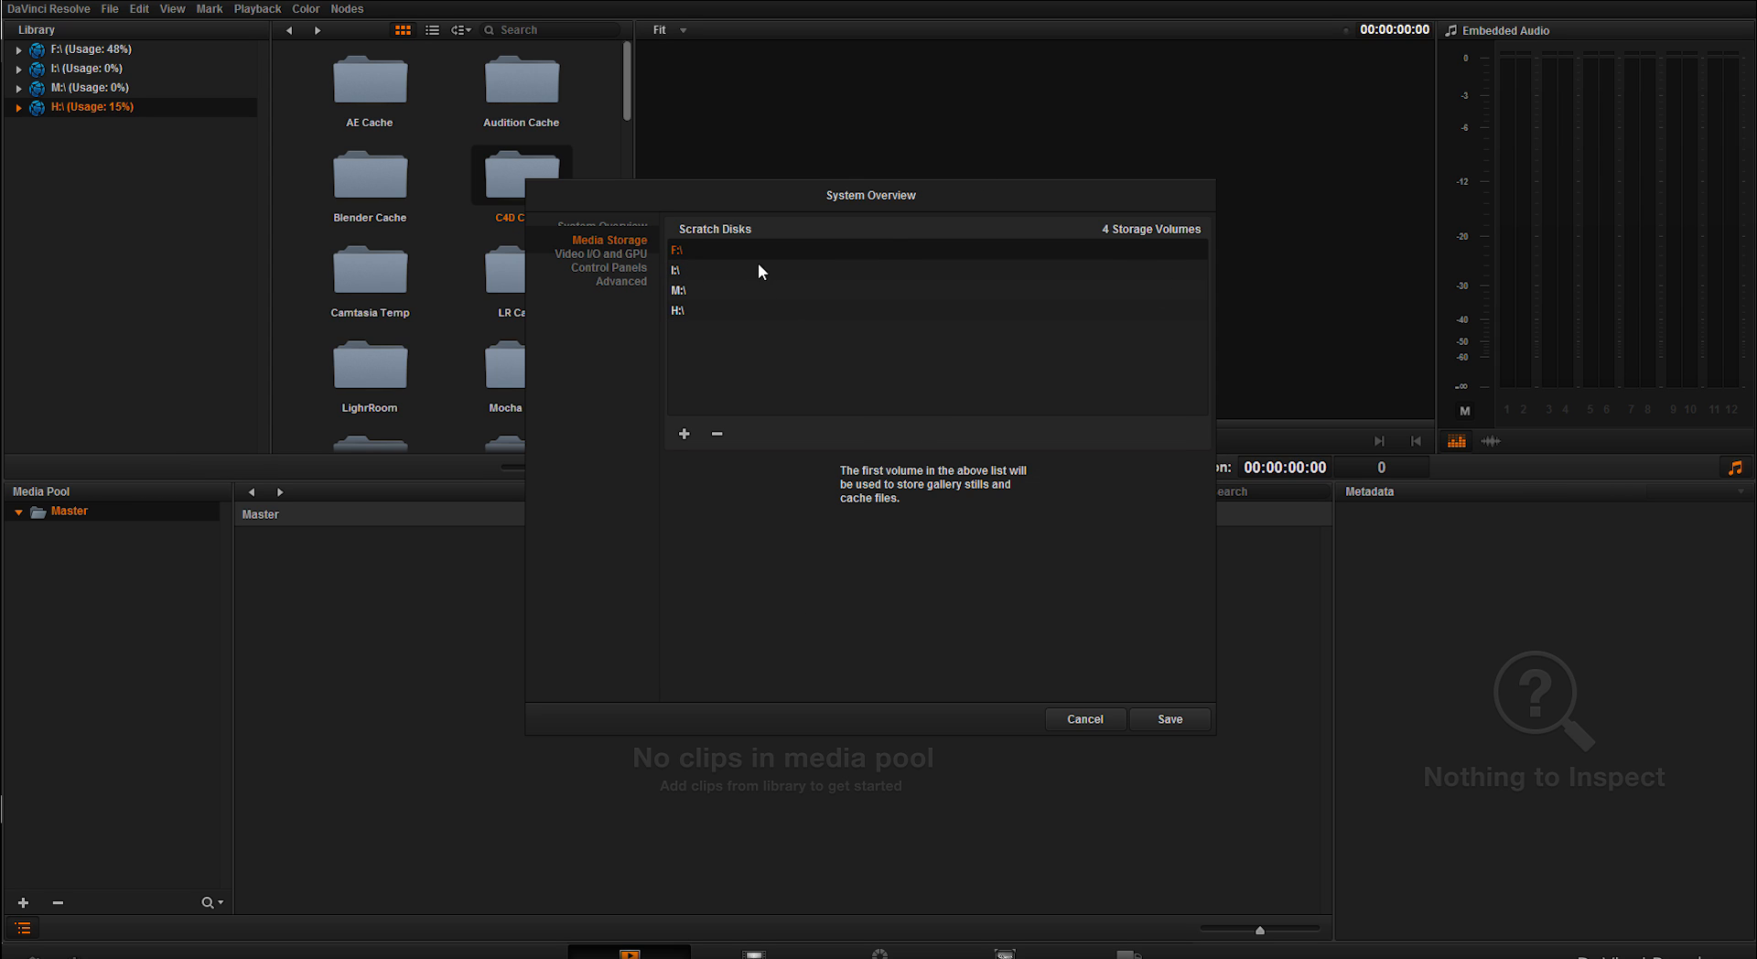
click(1085, 718)
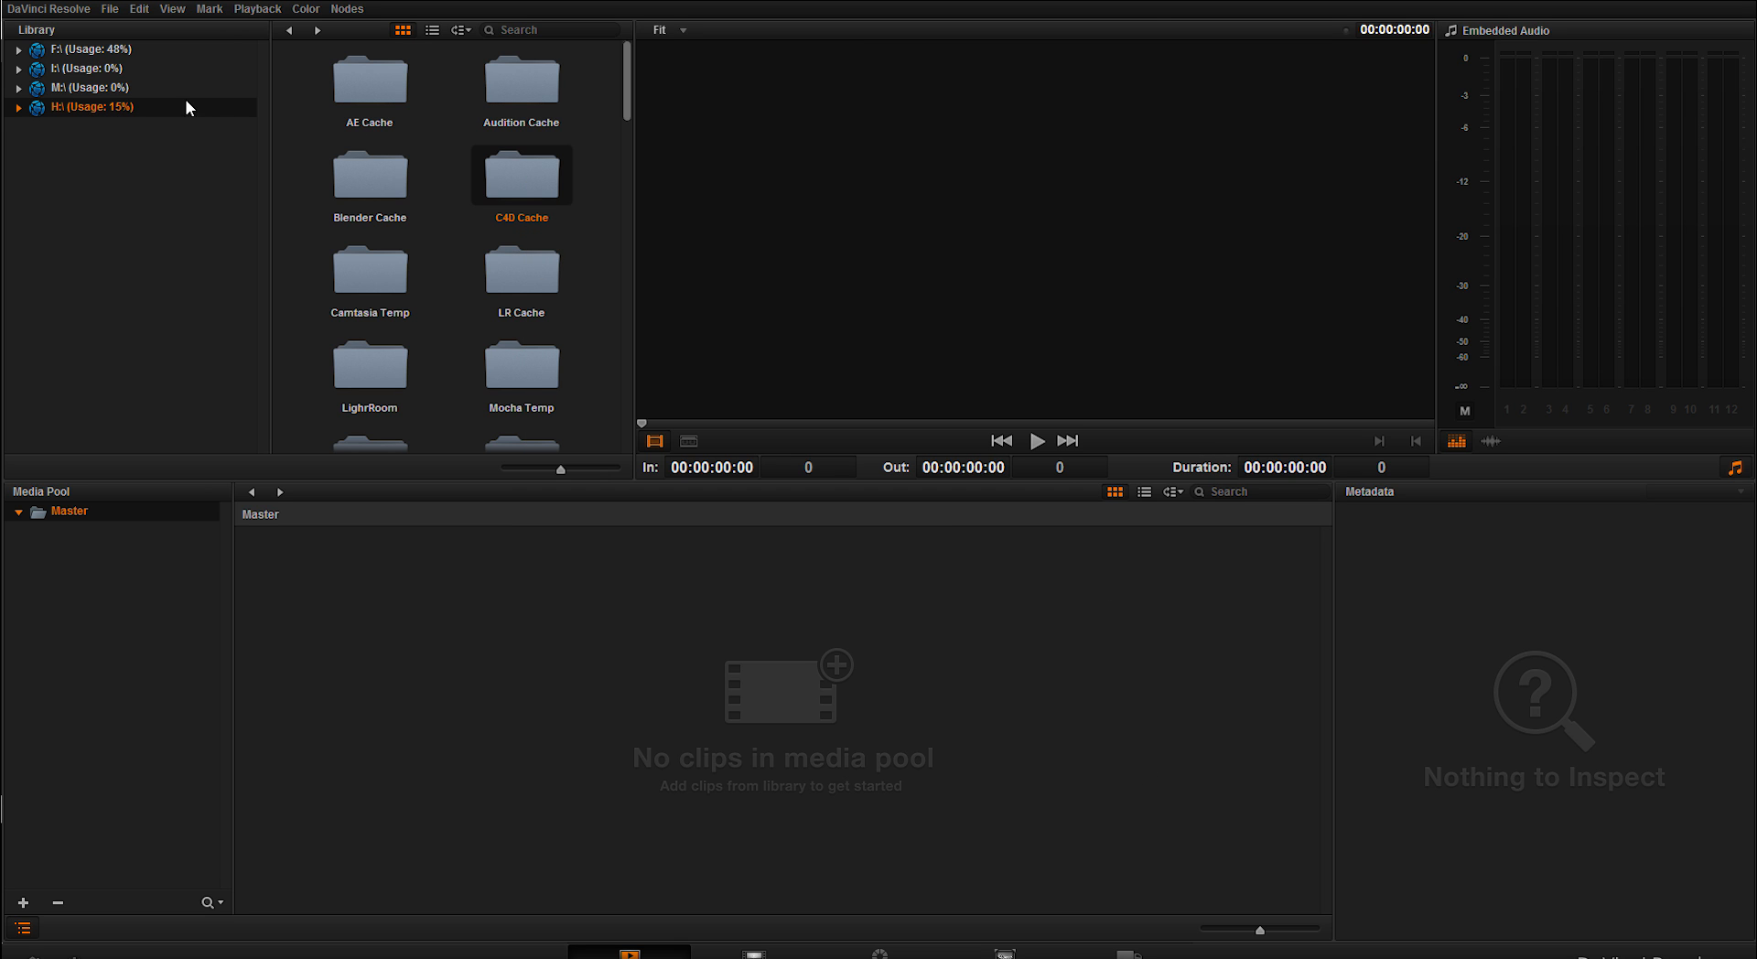
scroll(413, 200, down, 3)
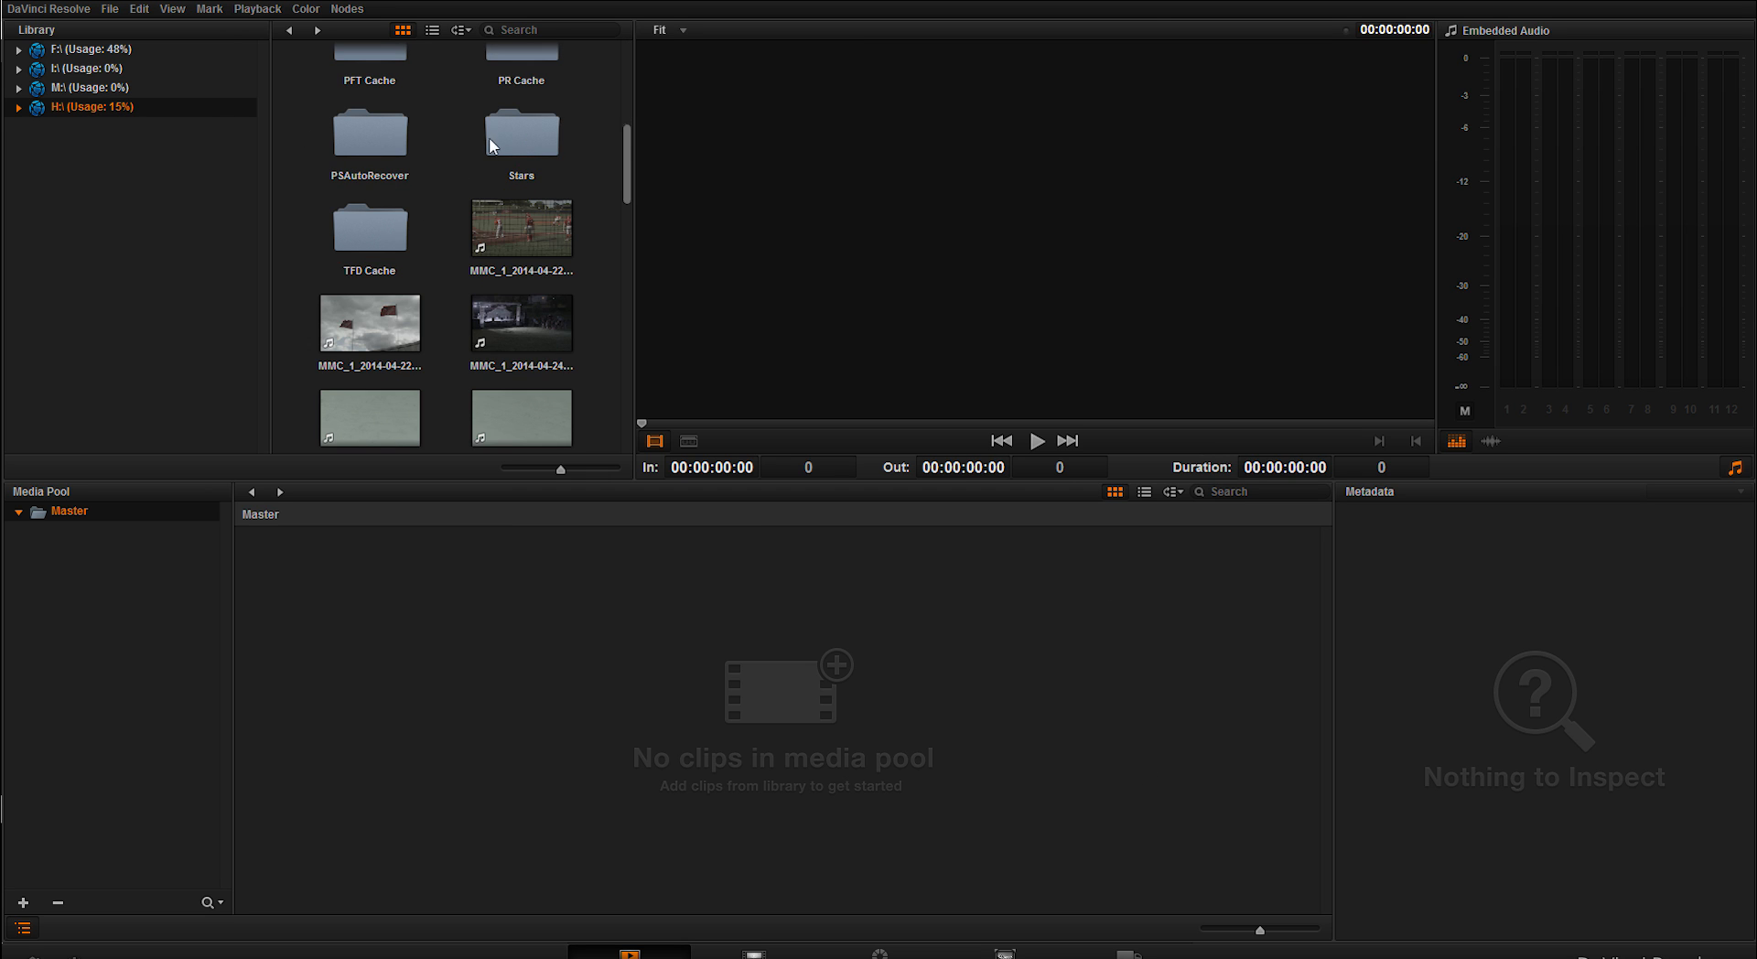
scroll(532, 109, down, 3)
scroll(574, 214, down, 2)
scroll(574, 213, down, 2)
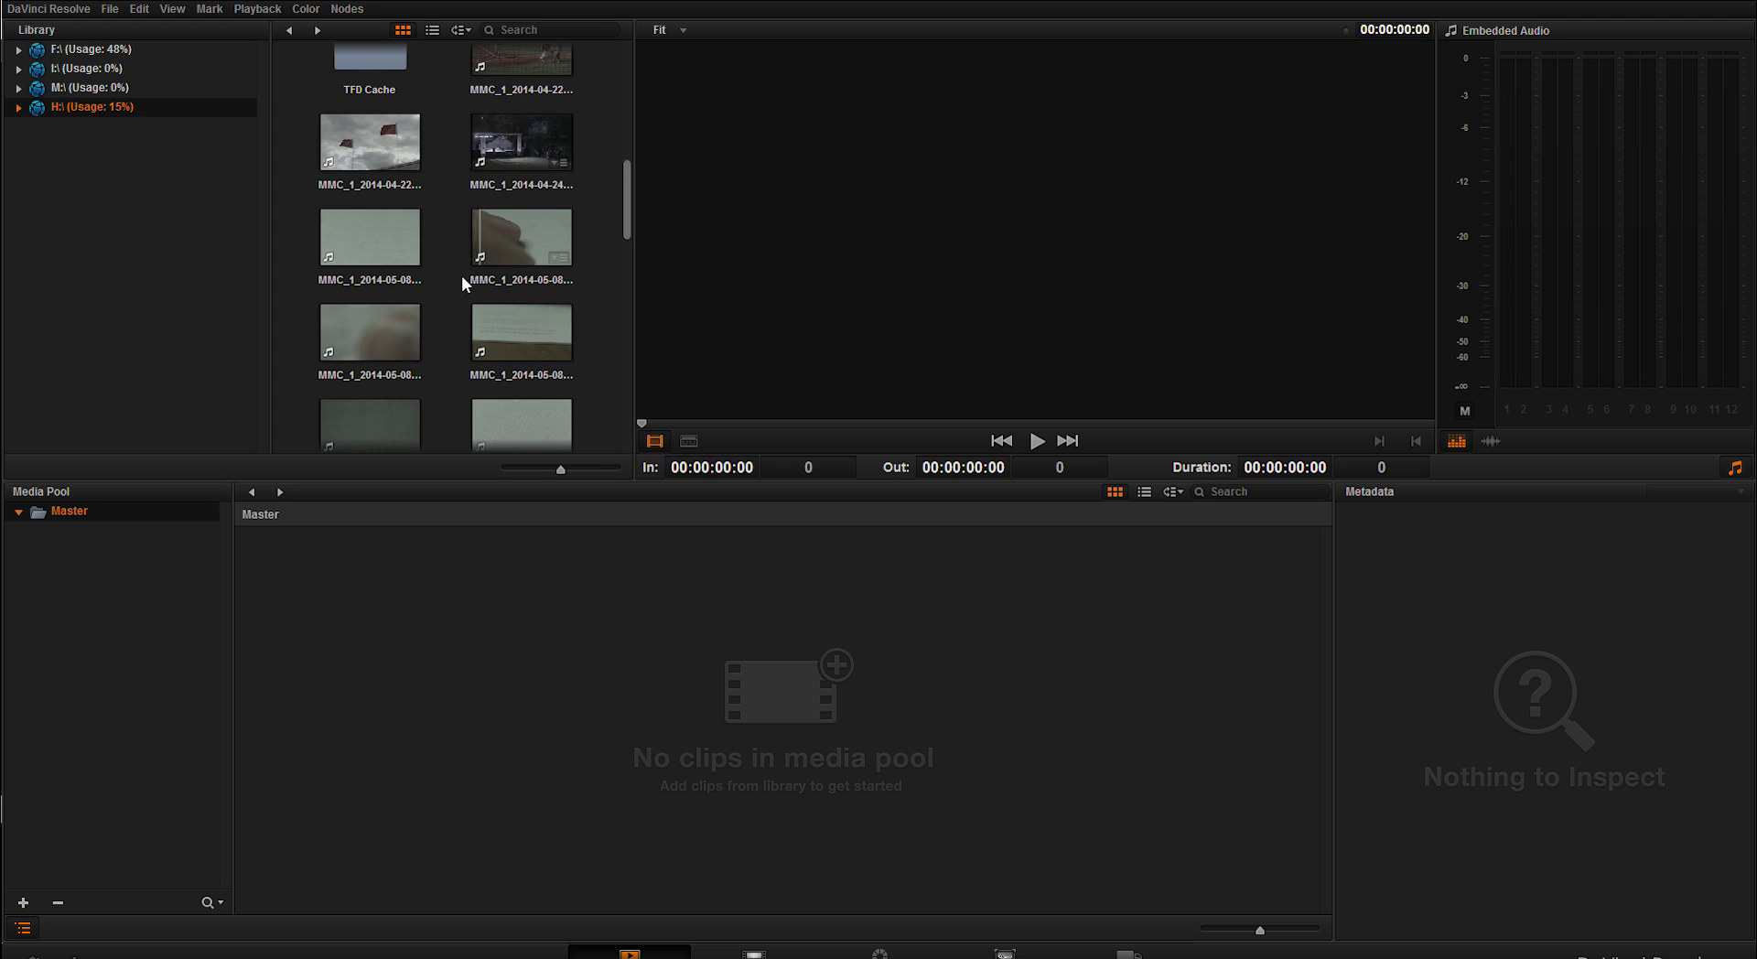
scroll(459, 277, down, 3)
scroll(418, 279, down, 2)
scroll(507, 180, down, 3)
scroll(504, 219, down, 2)
scroll(503, 249, down, 2)
scroll(504, 250, down, 2)
scroll(498, 297, down, 1)
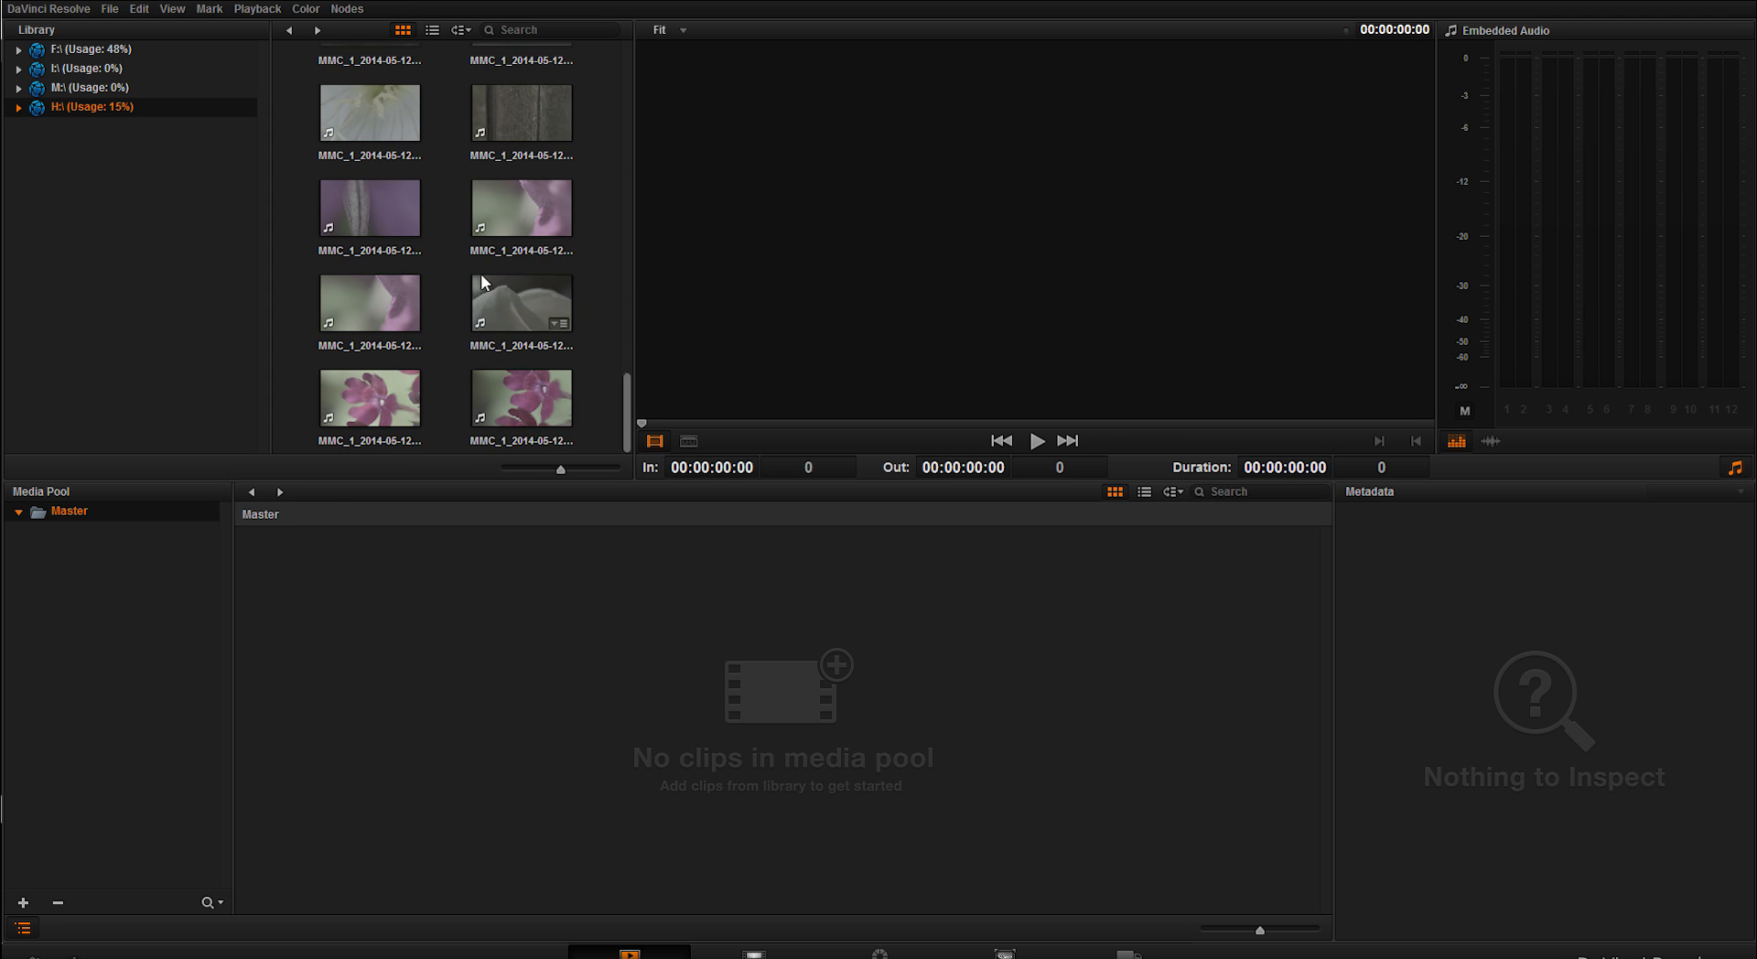
scroll(514, 275, up, 3)
scroll(524, 221, up, 3)
scroll(519, 222, up, 1)
Multi-select the white clover, pink flower, green grass and white petal clips in the Library
click(370, 252)
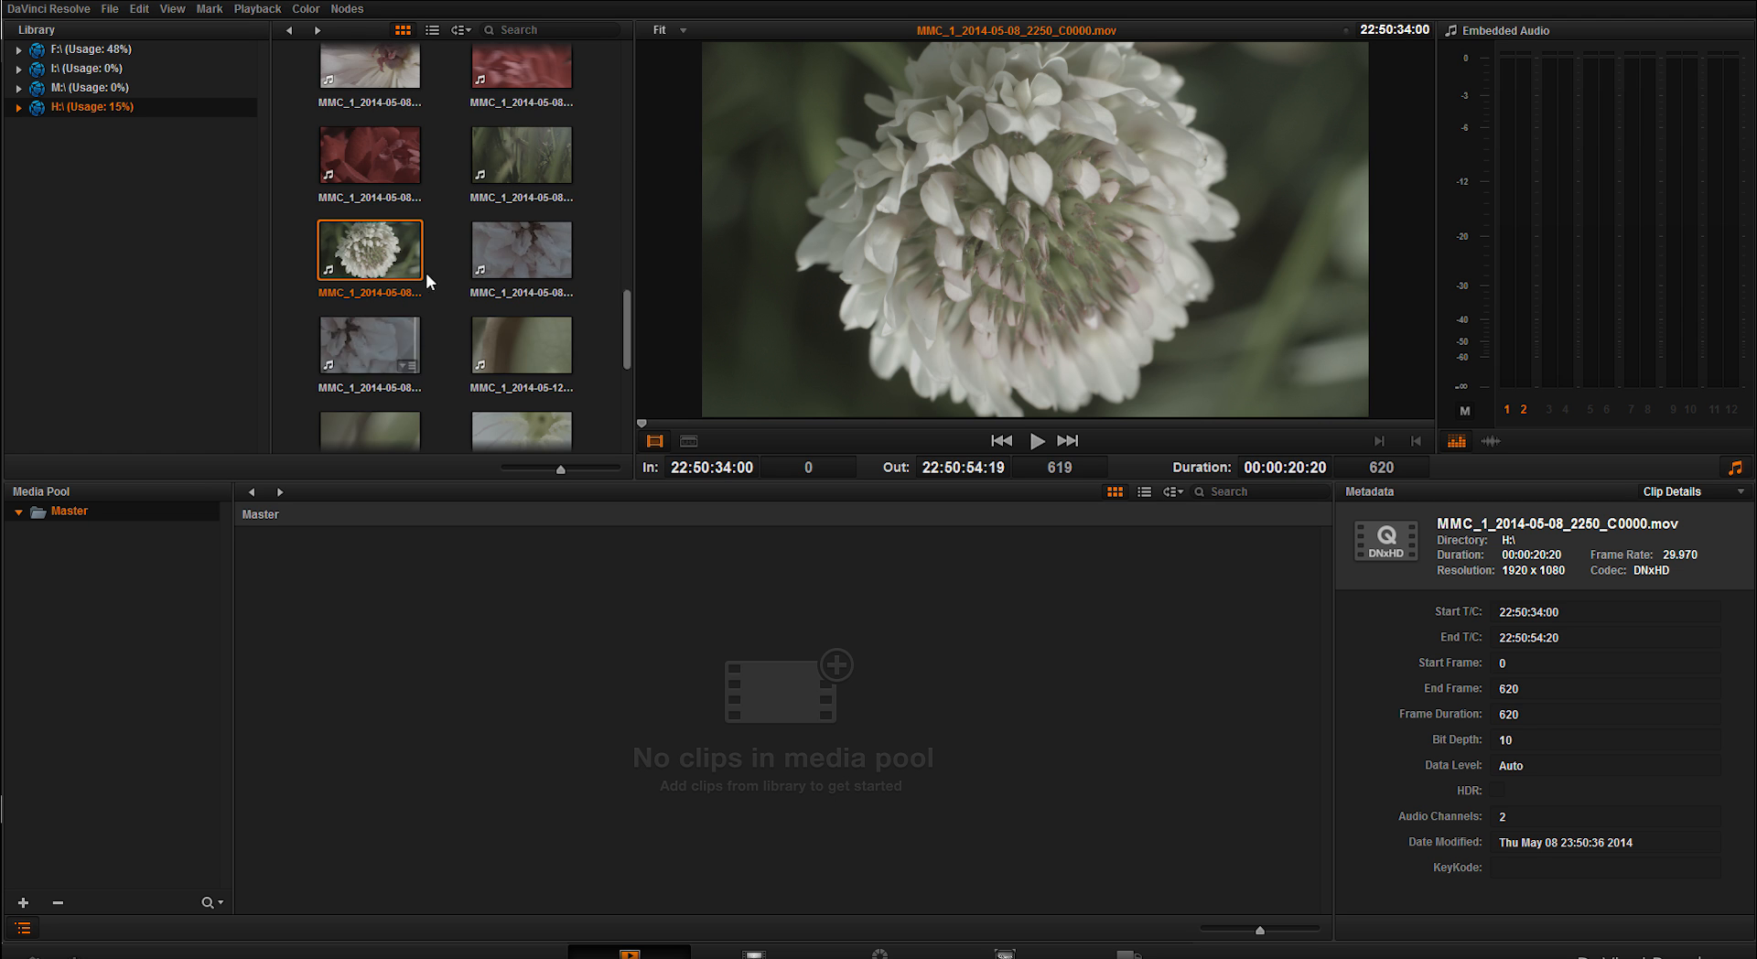
scroll(508, 178, up, 1)
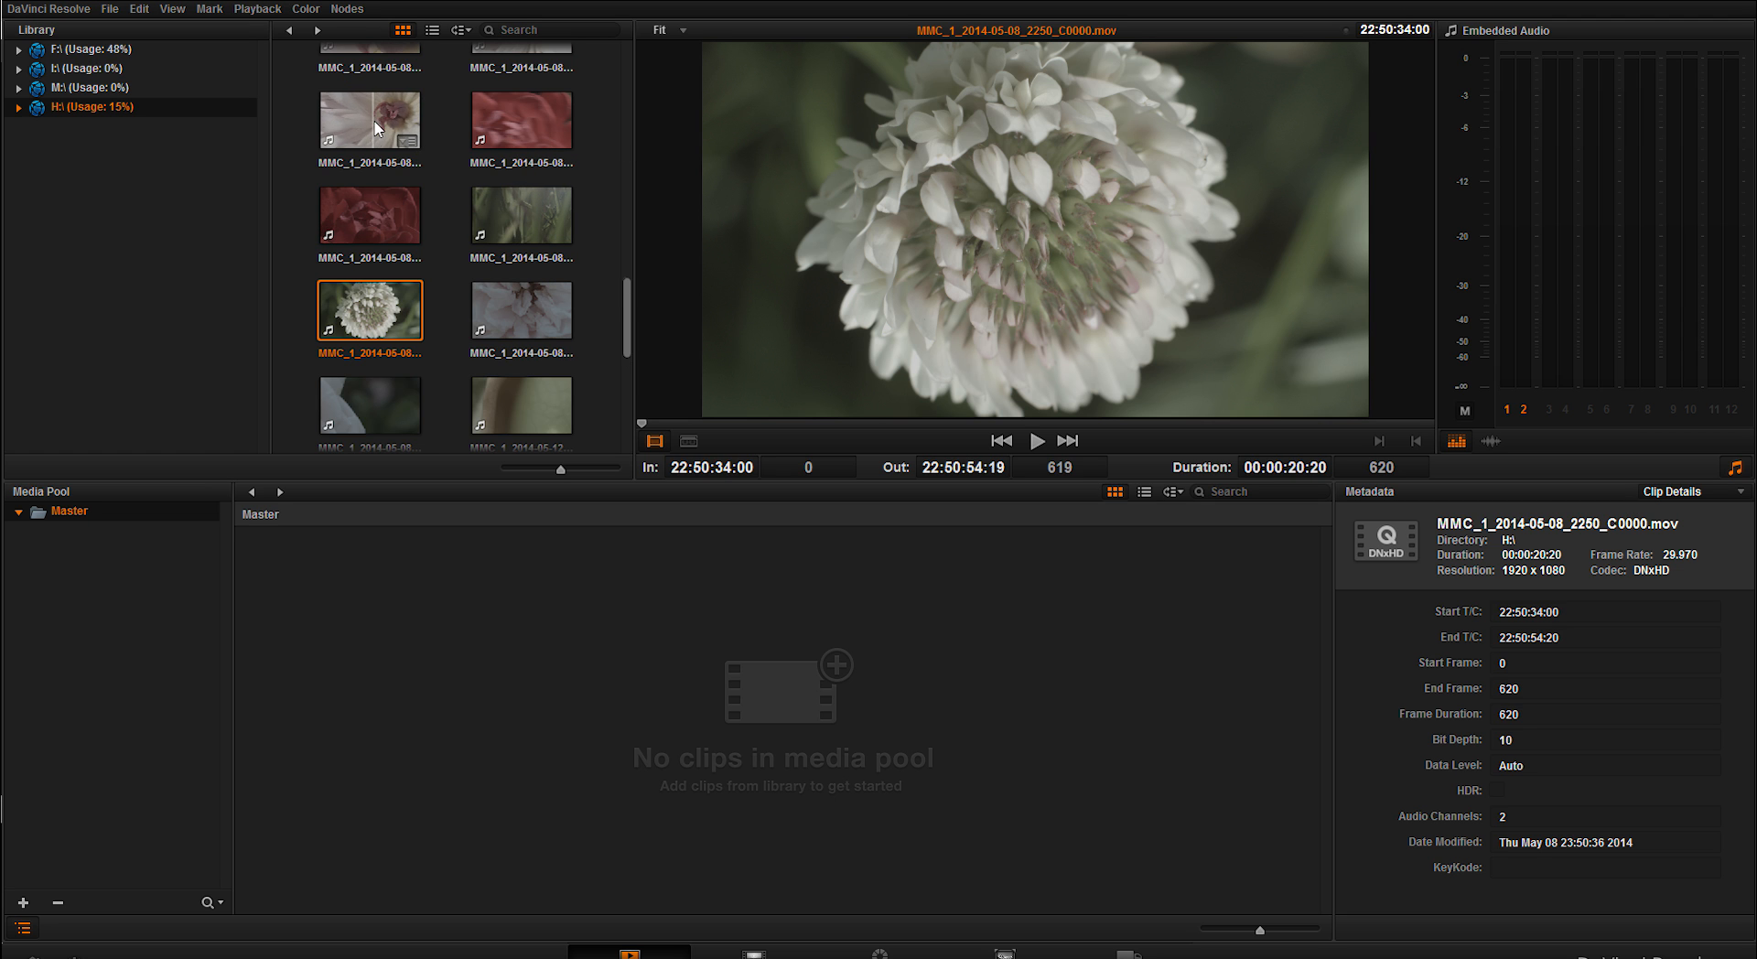
click(373, 131)
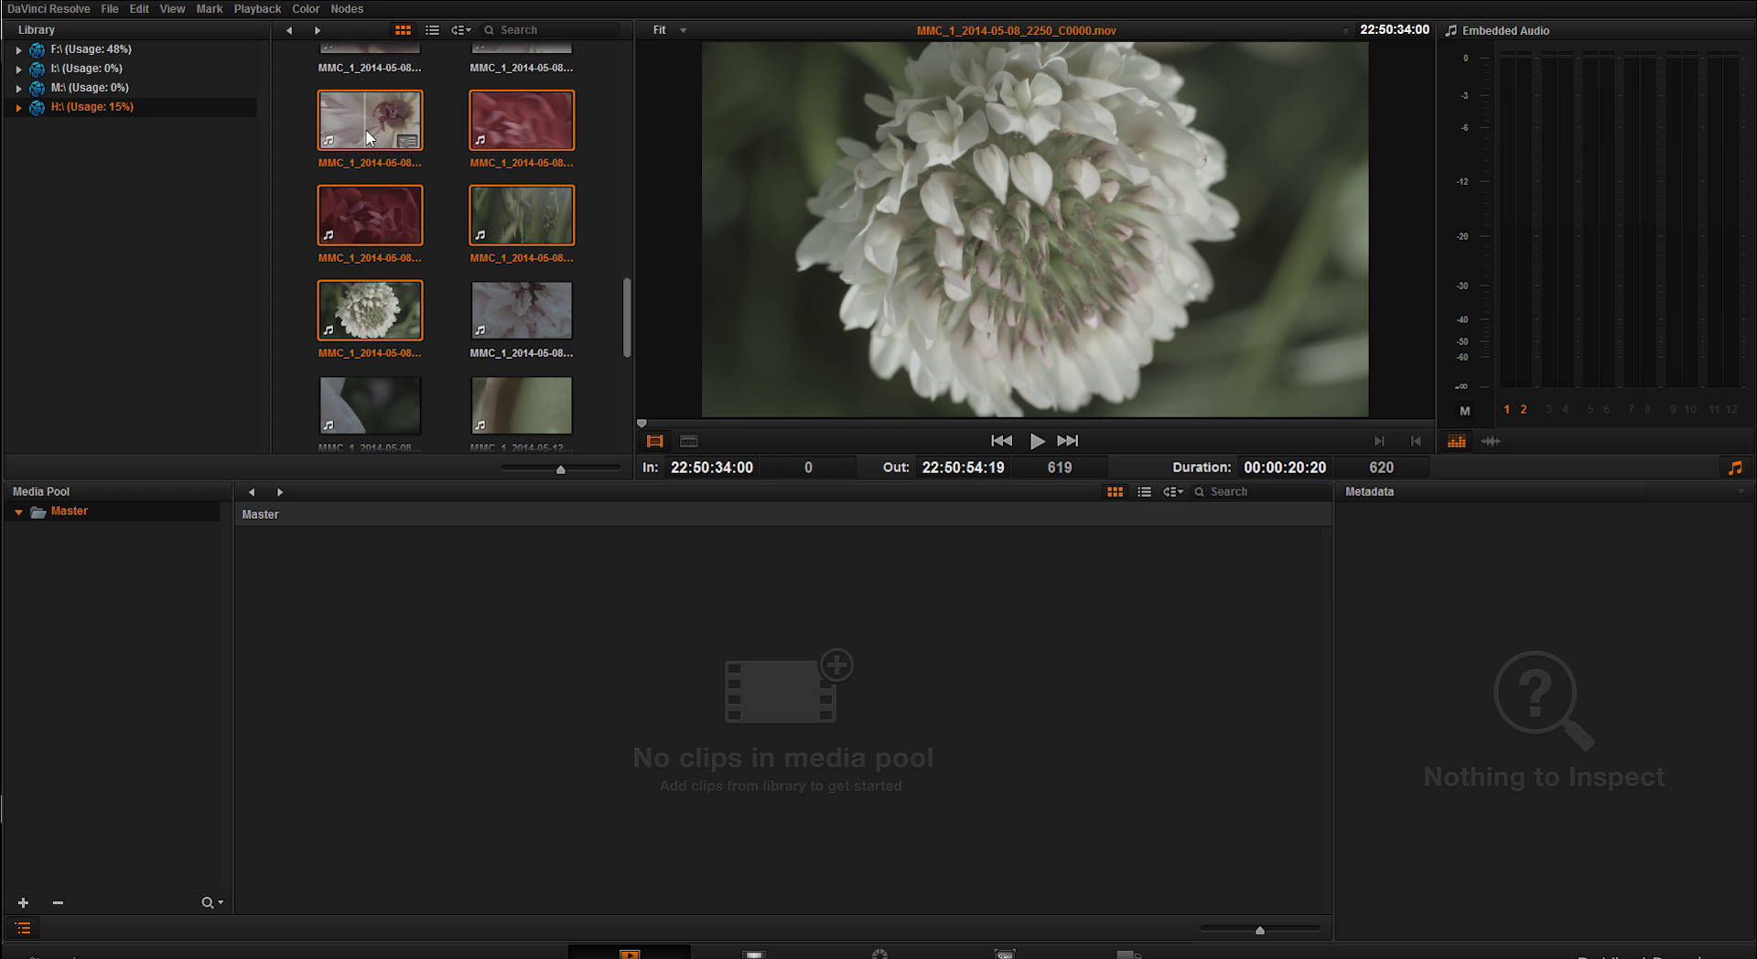
click(364, 329)
ctrl+click(371, 121)
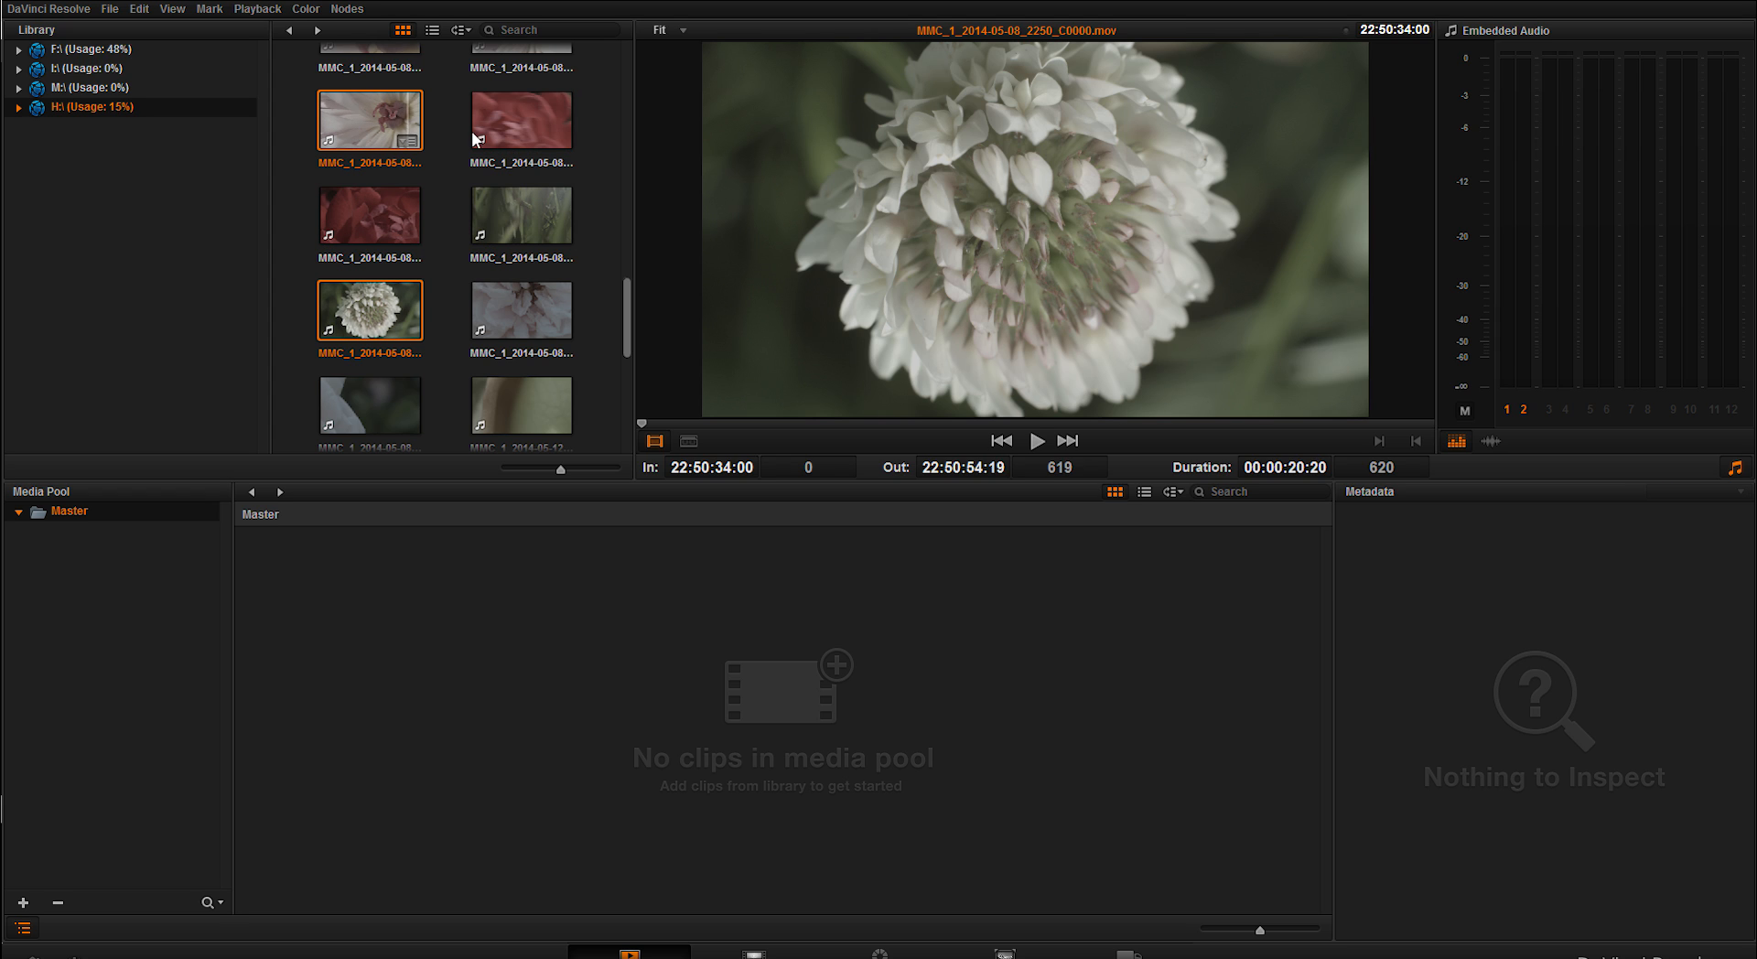
ctrl+click(520, 219)
scroll(498, 304, down, 2)
scroll(458, 271, down, 2)
scroll(576, 282, down, 2)
scroll(564, 330, down, 4)
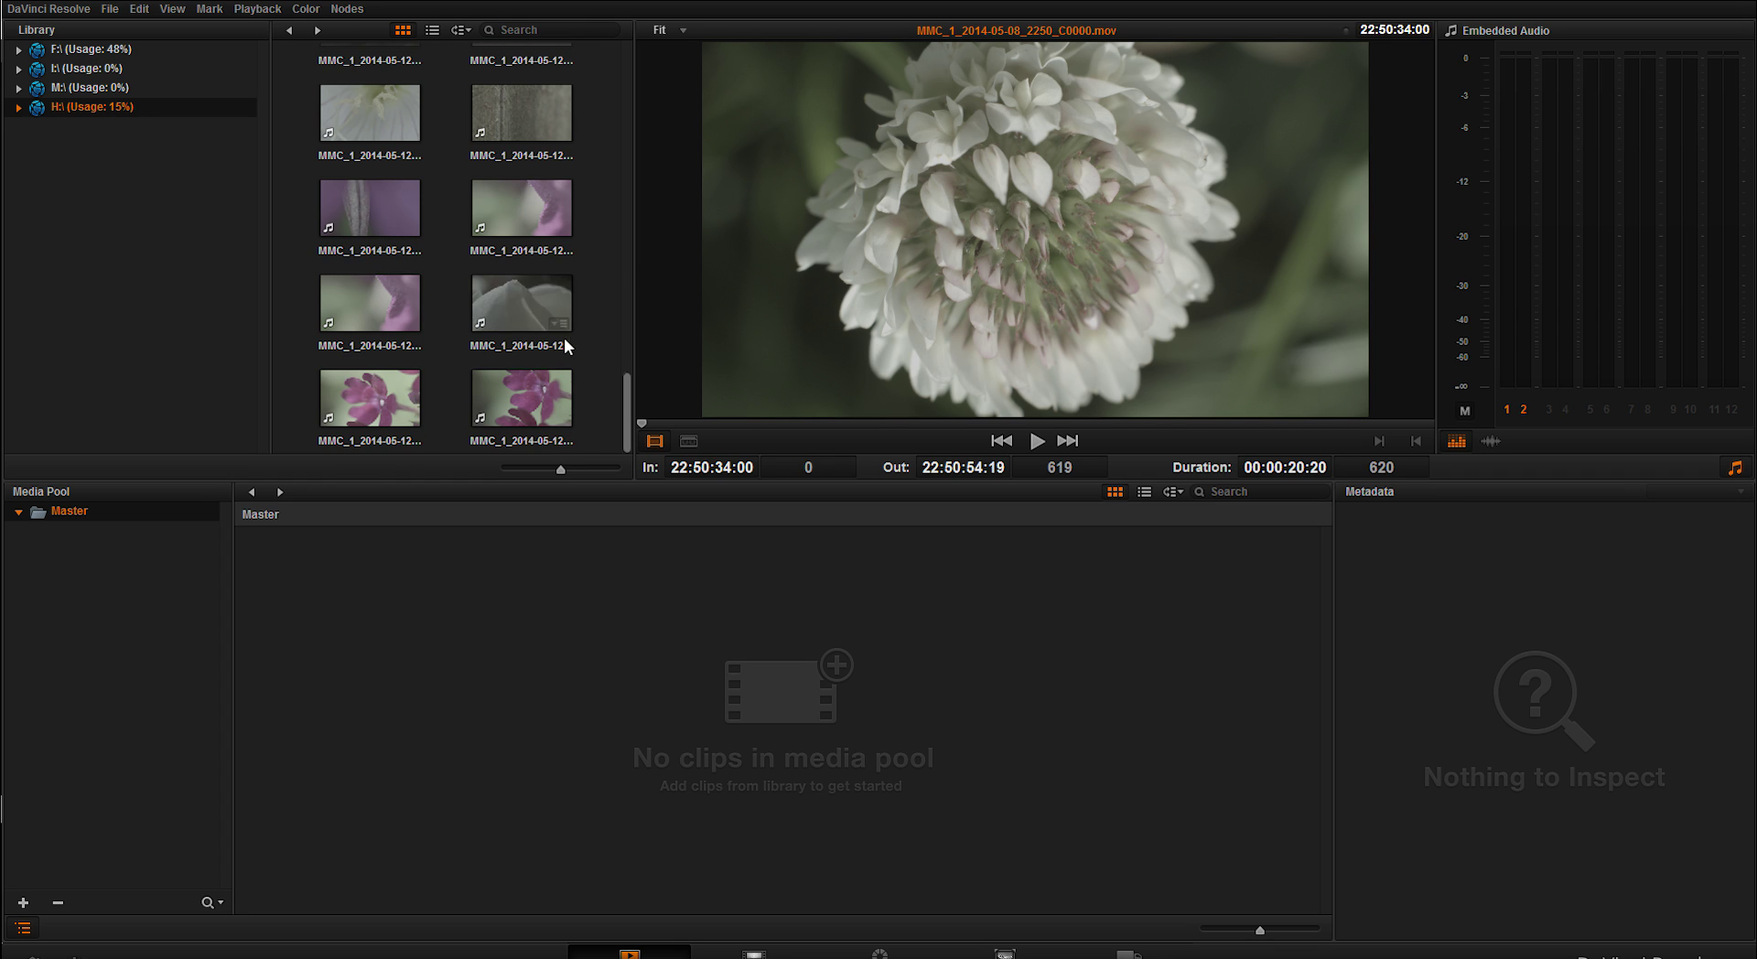
ctrl+click(531, 302)
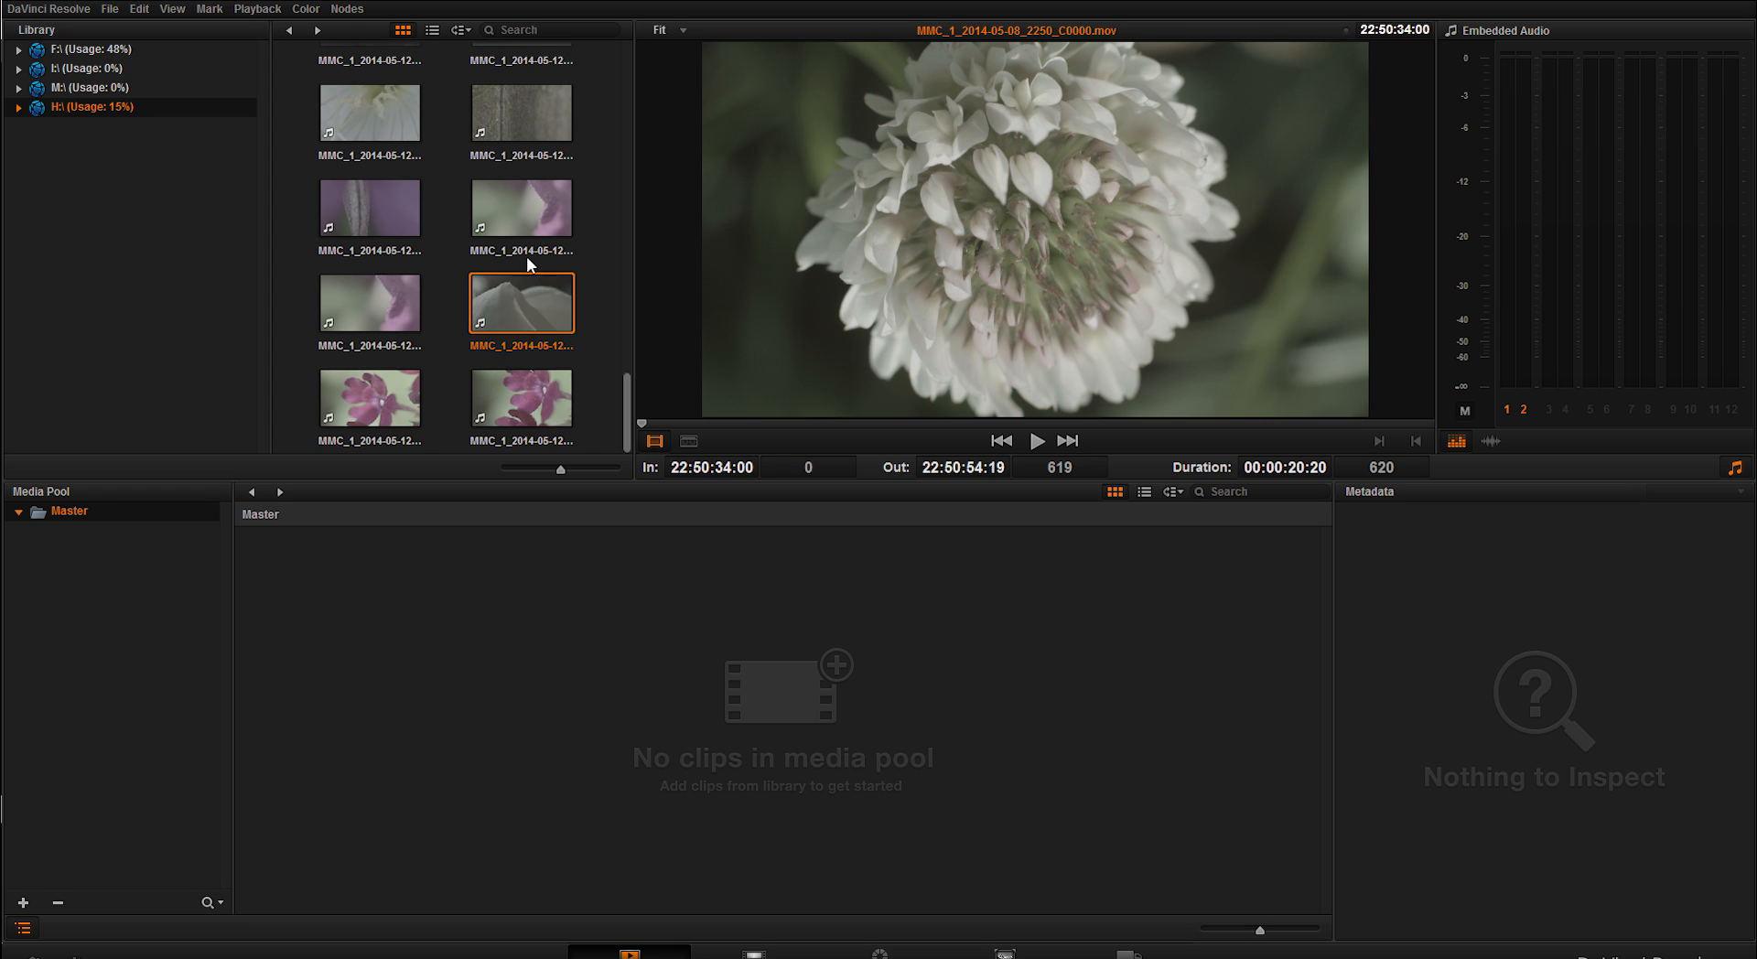
Drag the four flower clips into the Media Pool, changing the project to their frame rate
drag(516, 302, 567, 652)
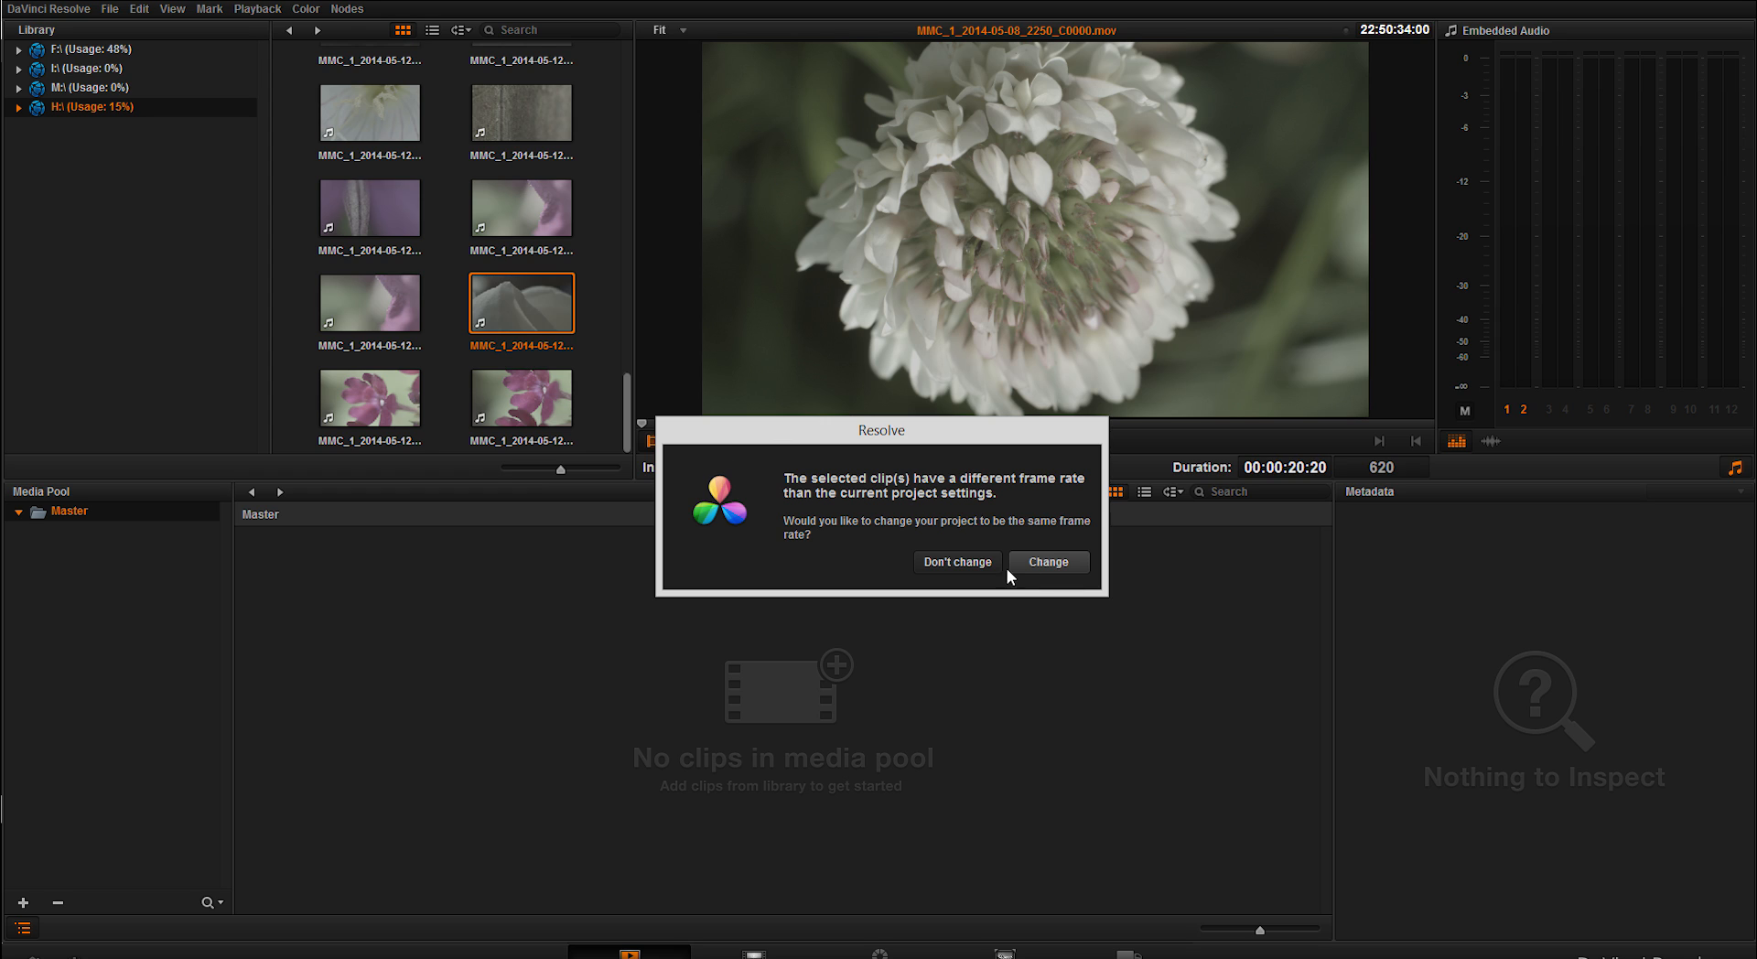
click(1057, 561)
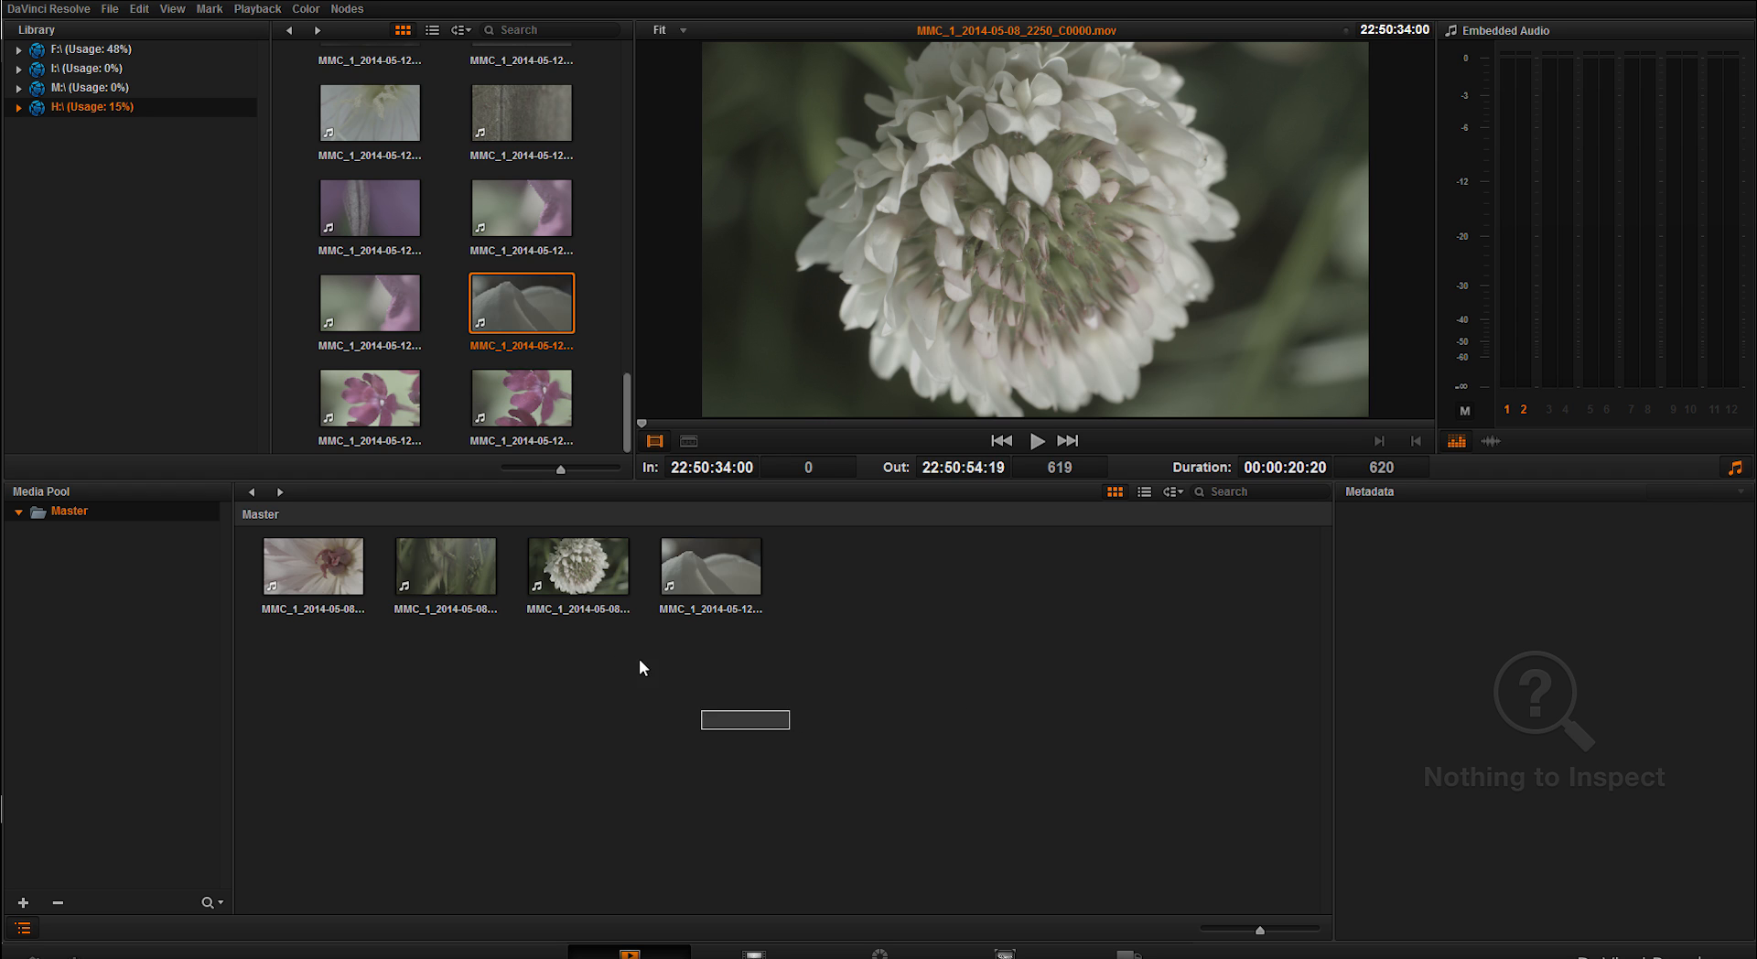
Preview and scrub the pink flower, white petal and white clover clips in the viewer
drag(683, 732, 267, 543)
click(415, 652)
click(315, 591)
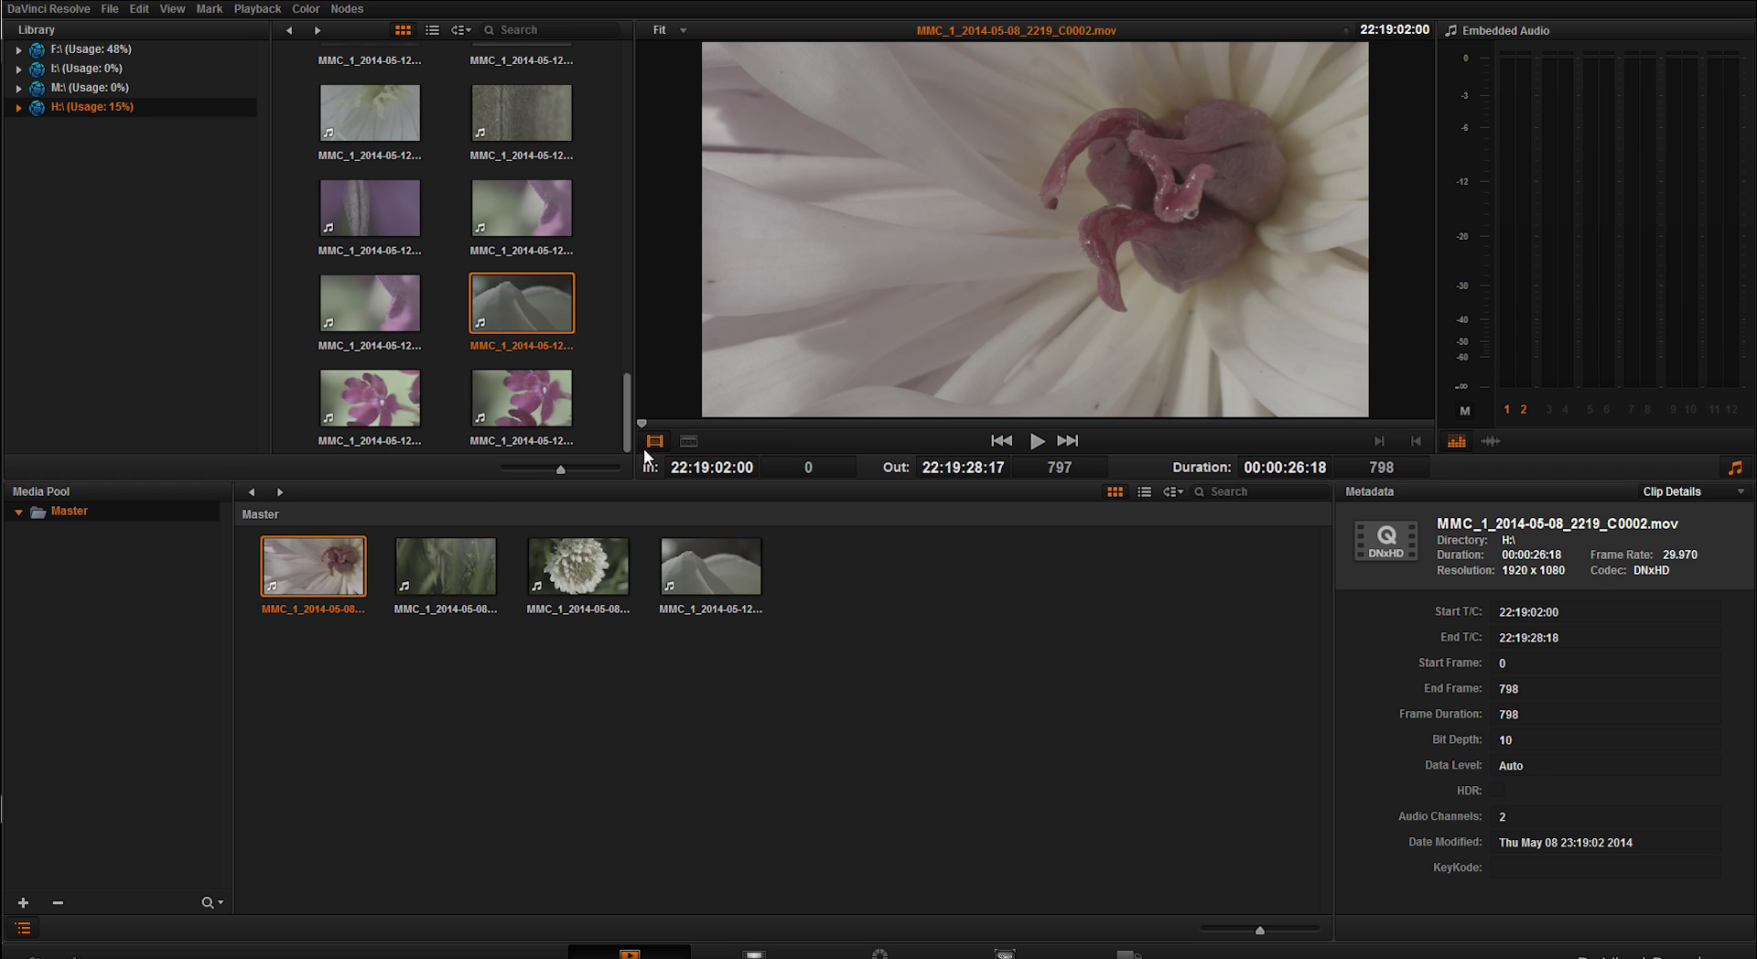
drag(645, 422, 1035, 425)
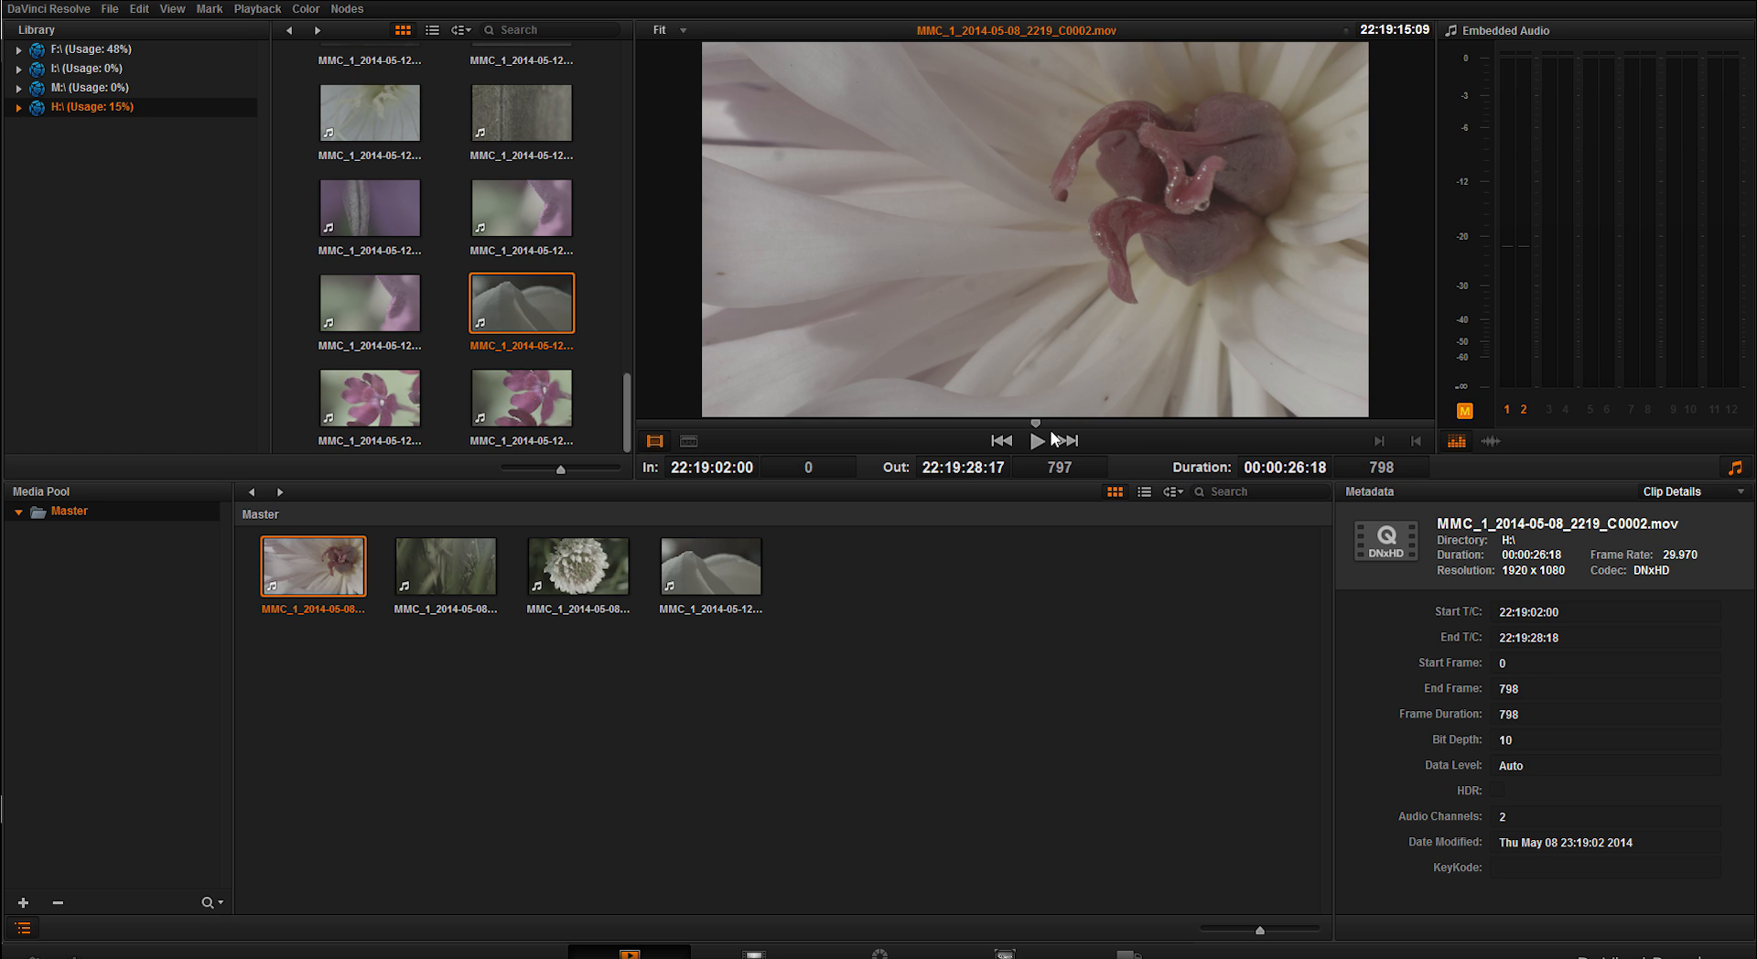
mouse_move(1035, 422)
mouse_down()
mouse_move(1303, 424)
mouse_move(1081, 425)
mouse_up()
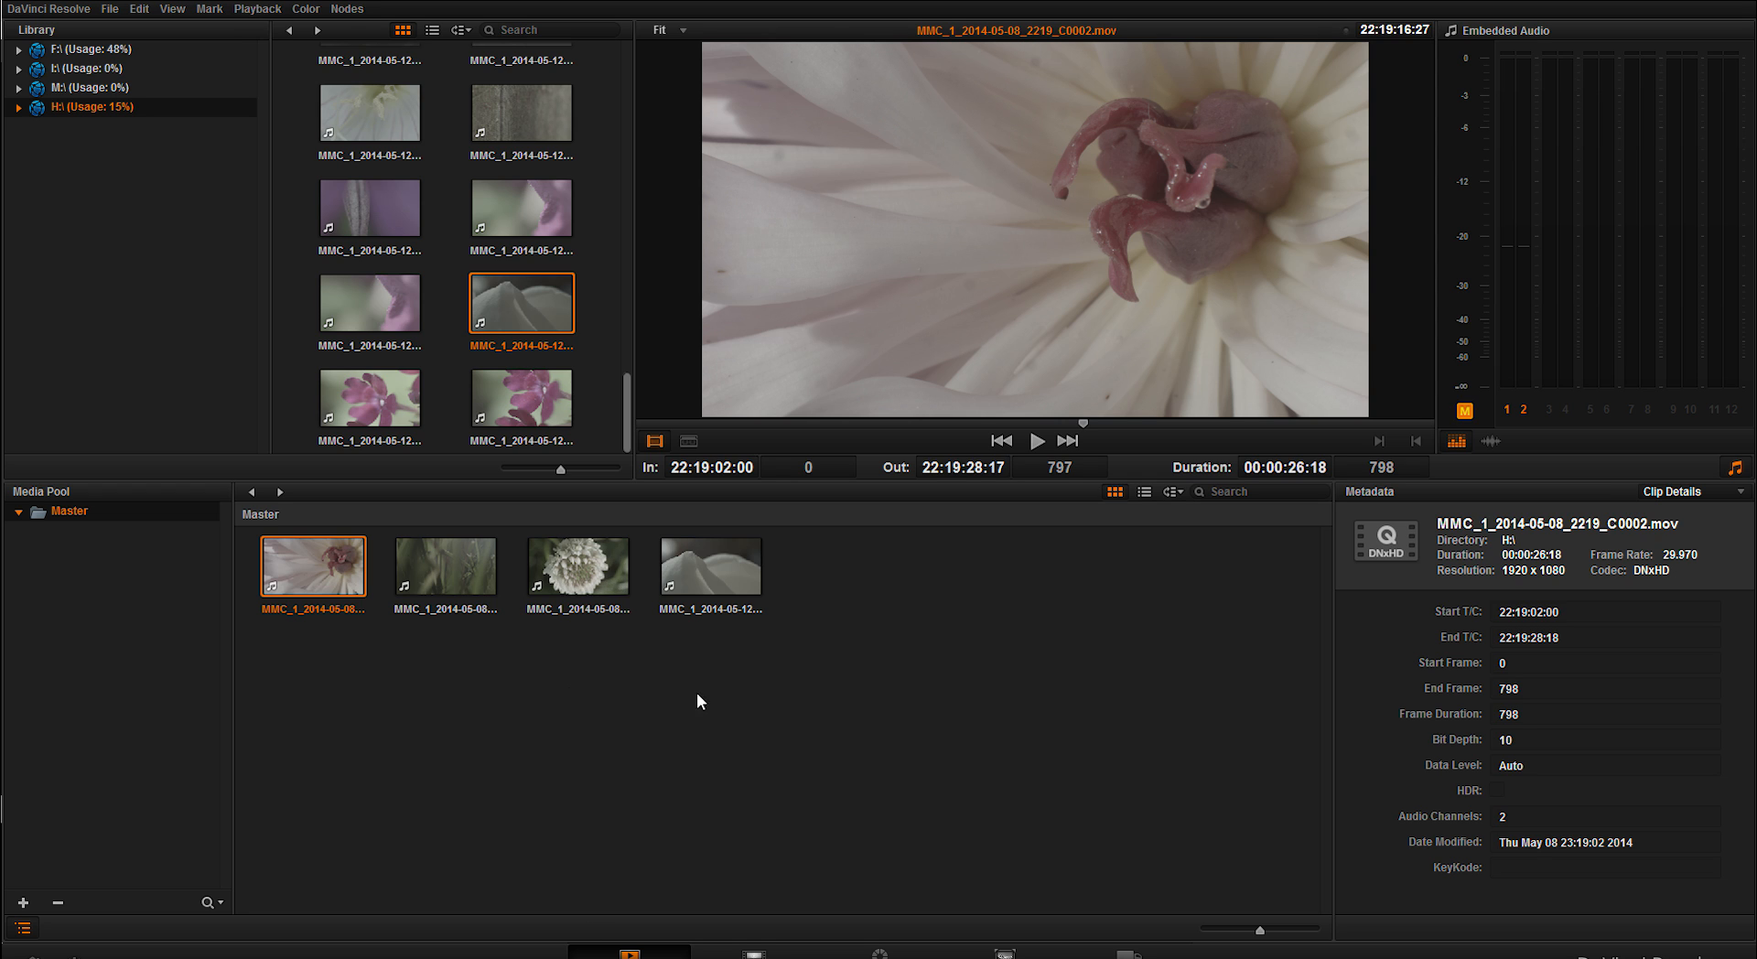
double_click(683, 574)
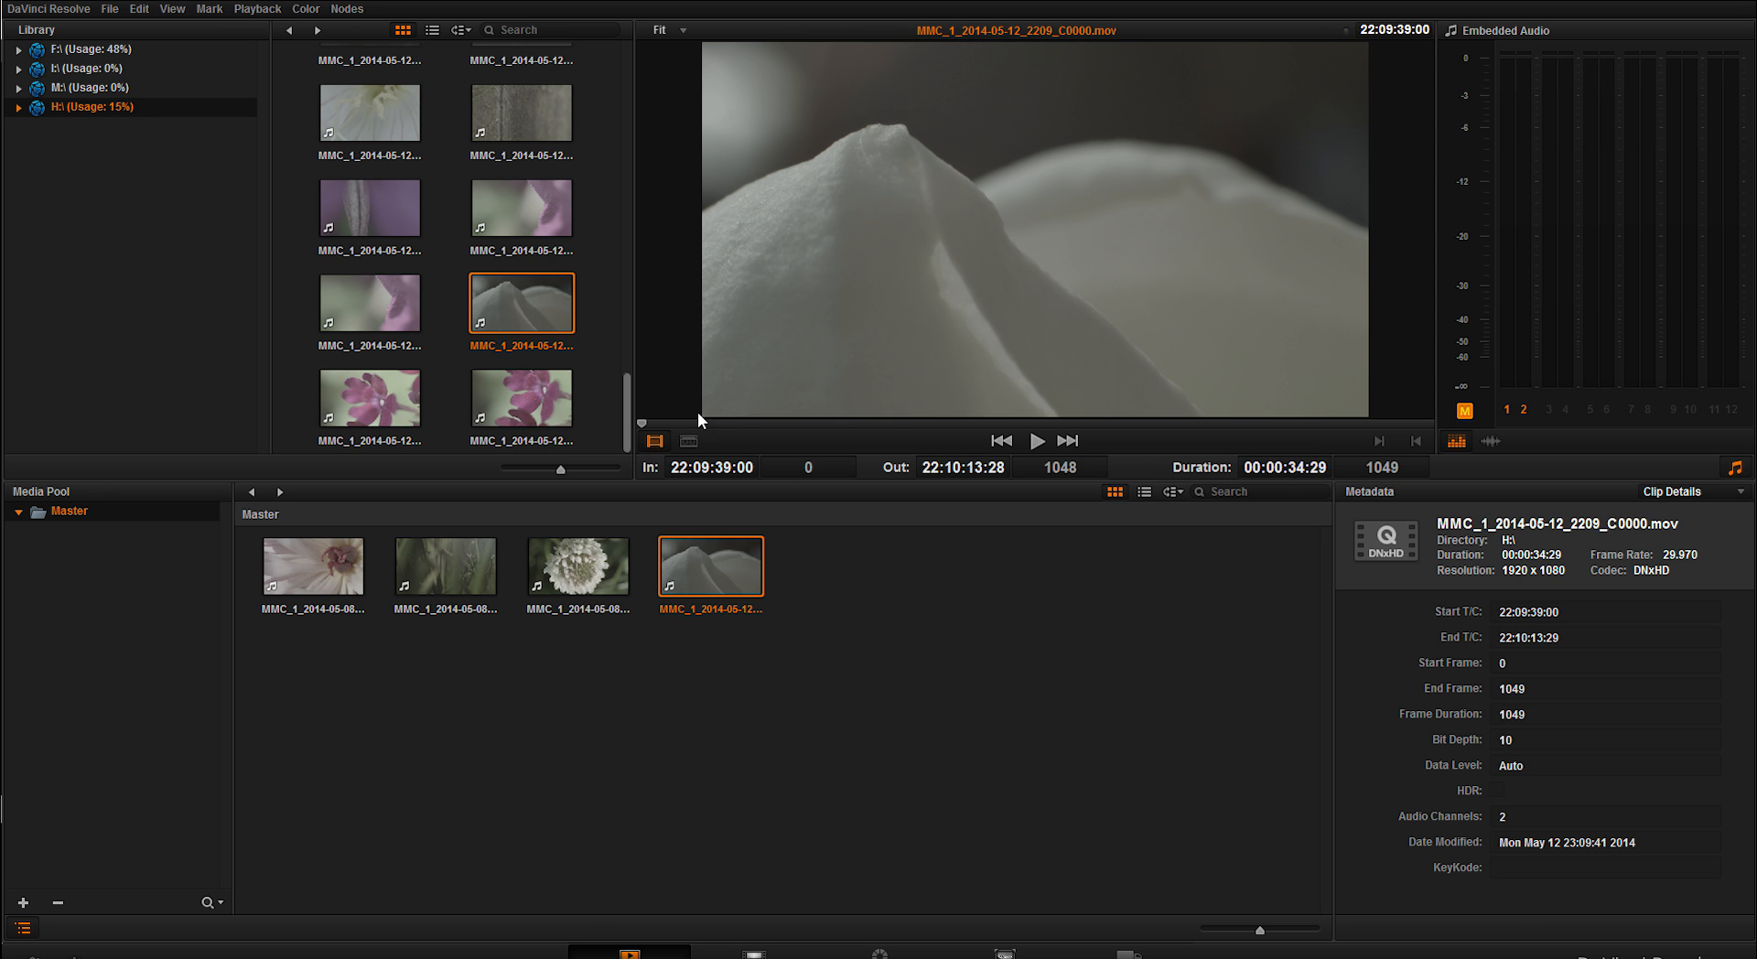
drag(643, 422, 1250, 422)
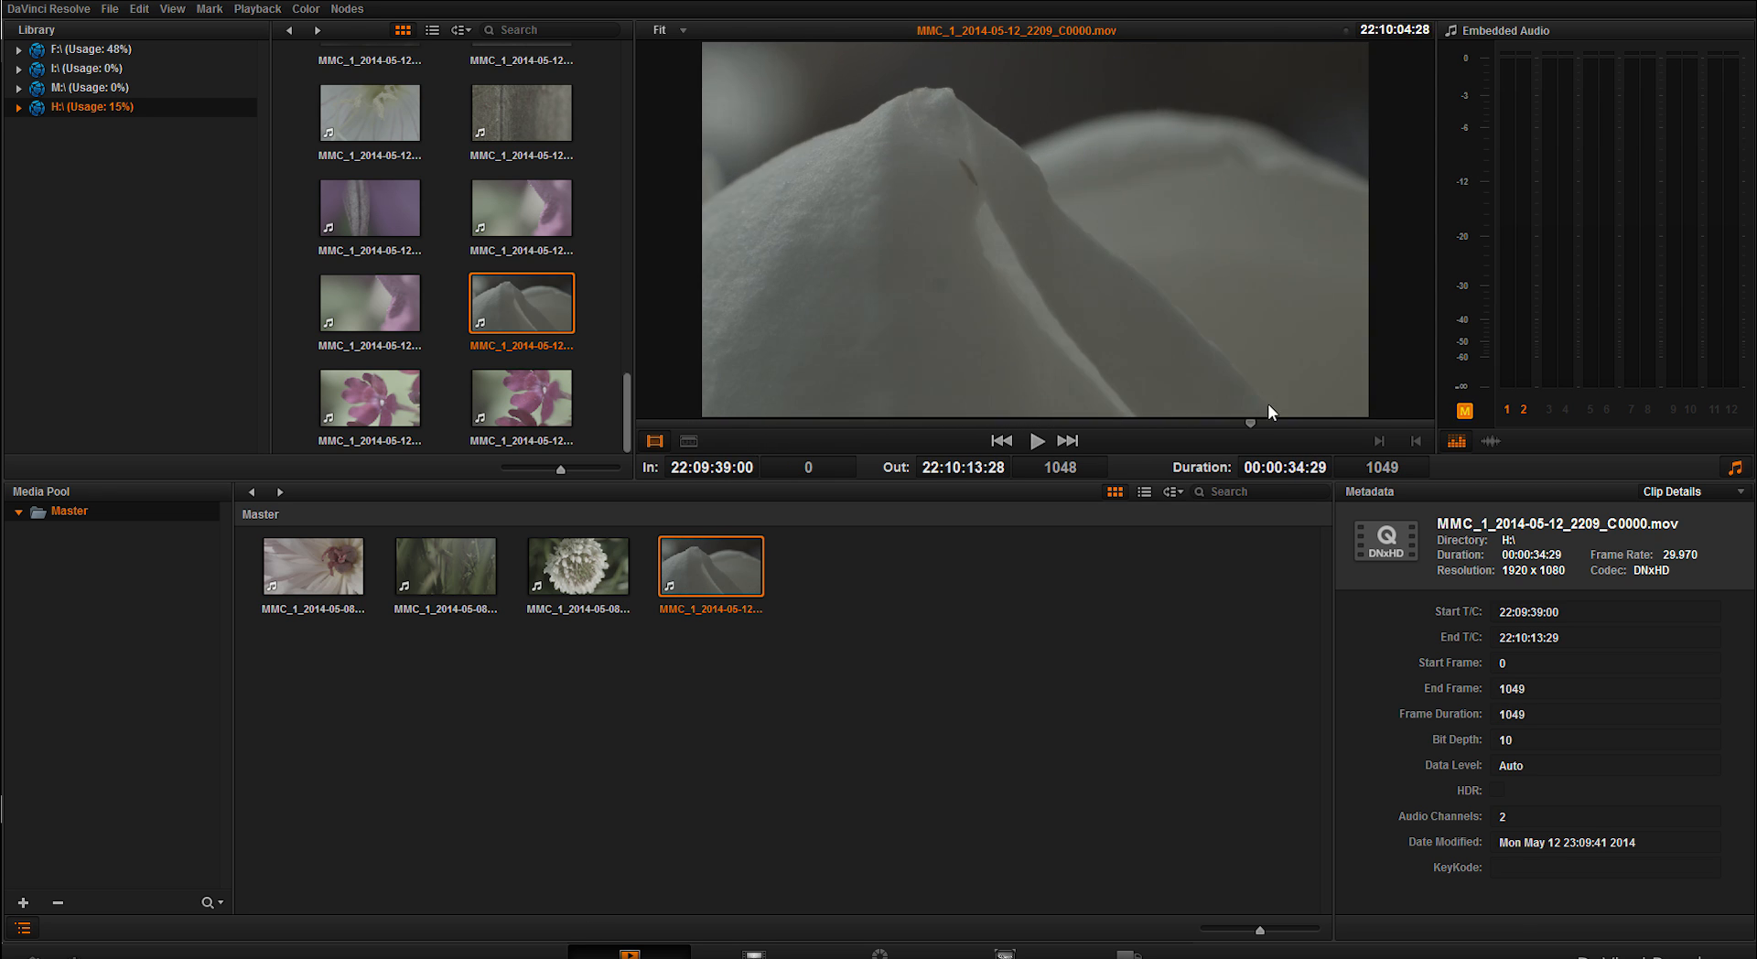
double_click(573, 566)
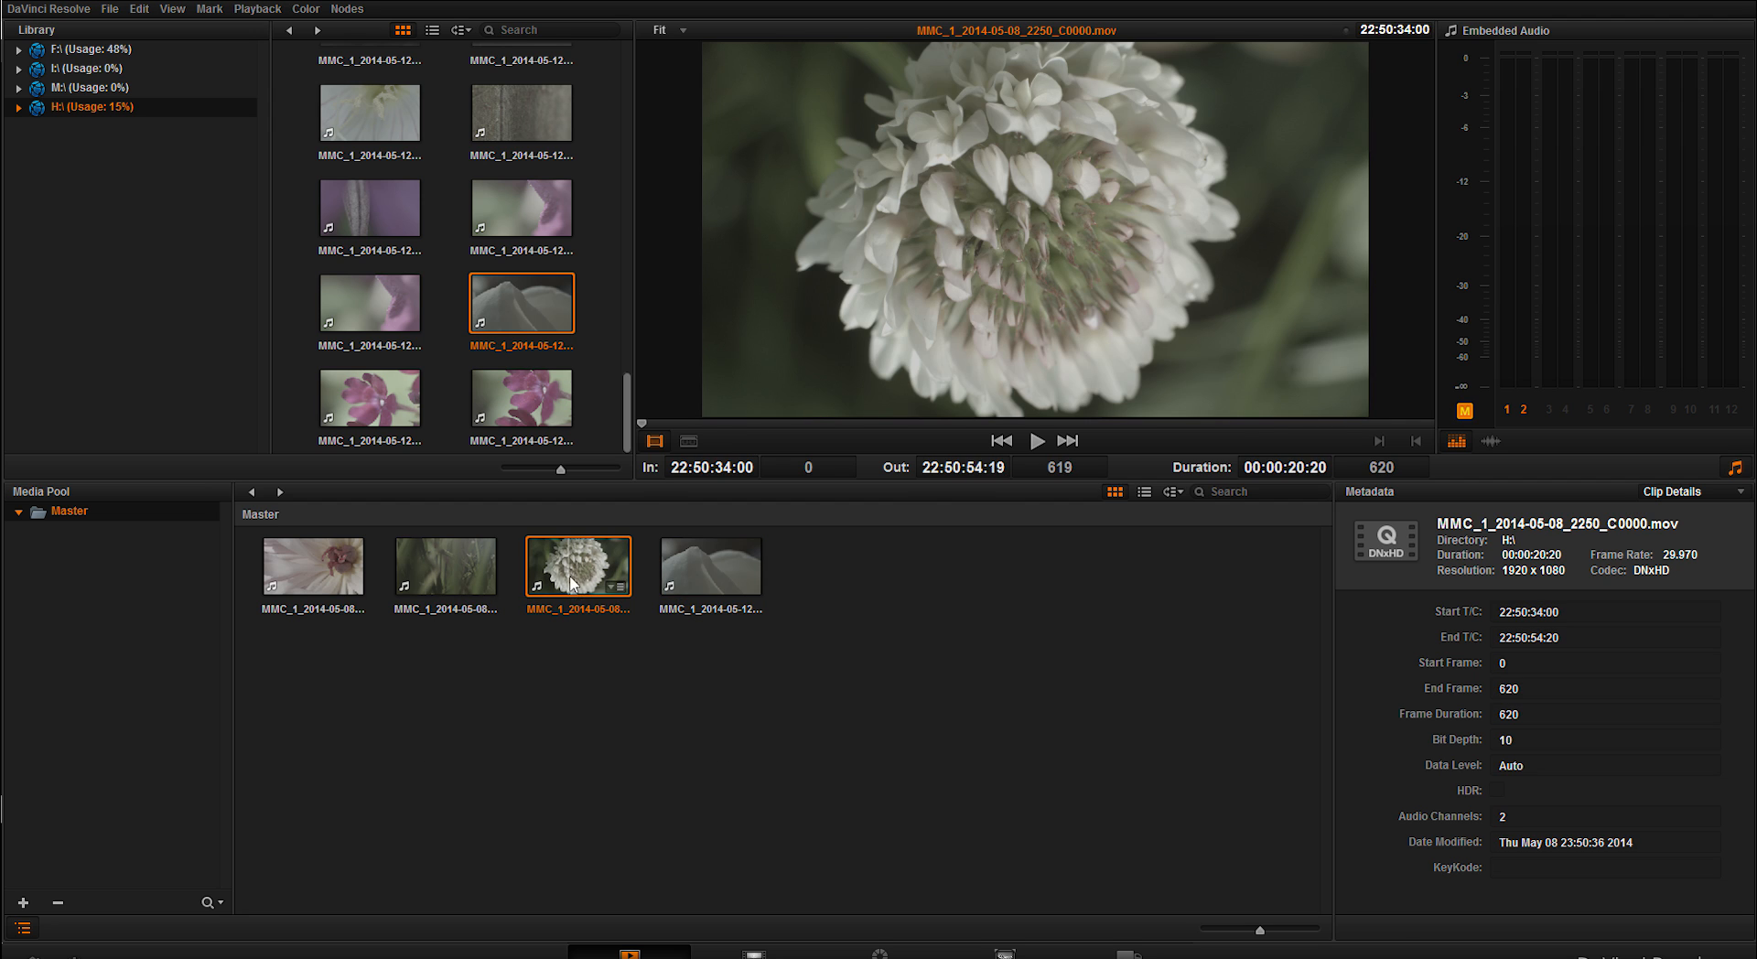
mouse_move(642, 421)
mouse_down()
mouse_move(1096, 422)
mouse_move(829, 422)
mouse_up()
Clear the pool selection and switch to the Edit page
click(294, 646)
drag(258, 643, 925, 539)
click(406, 748)
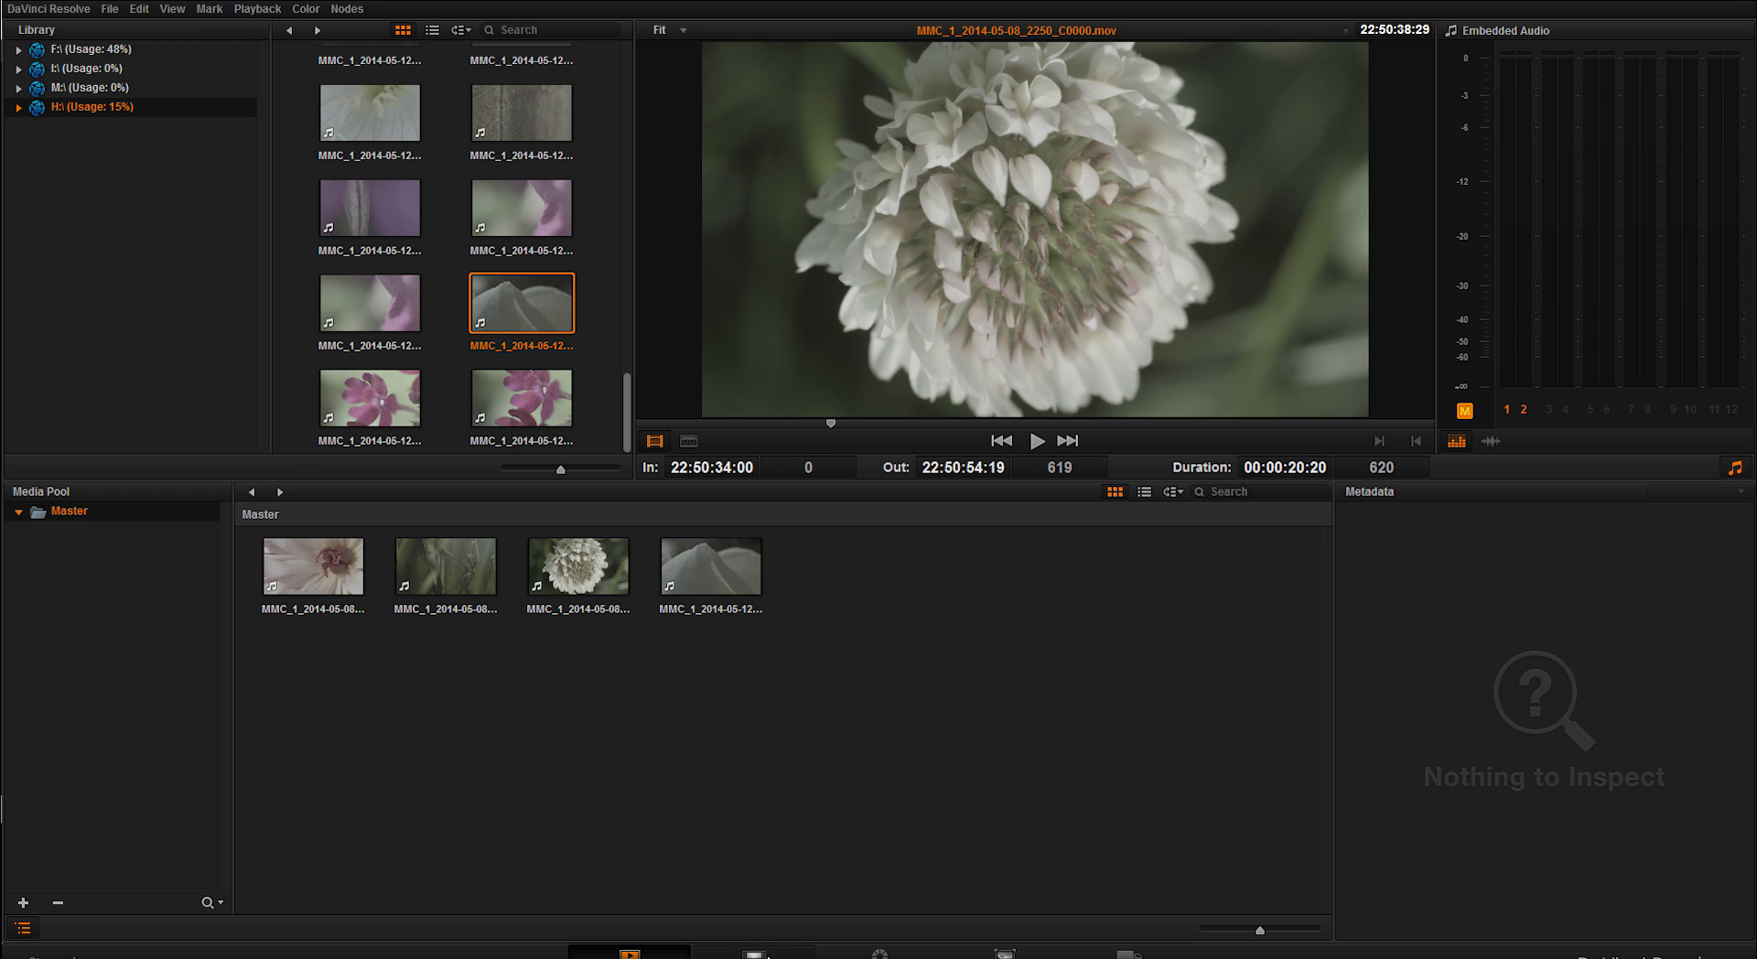
click(754, 951)
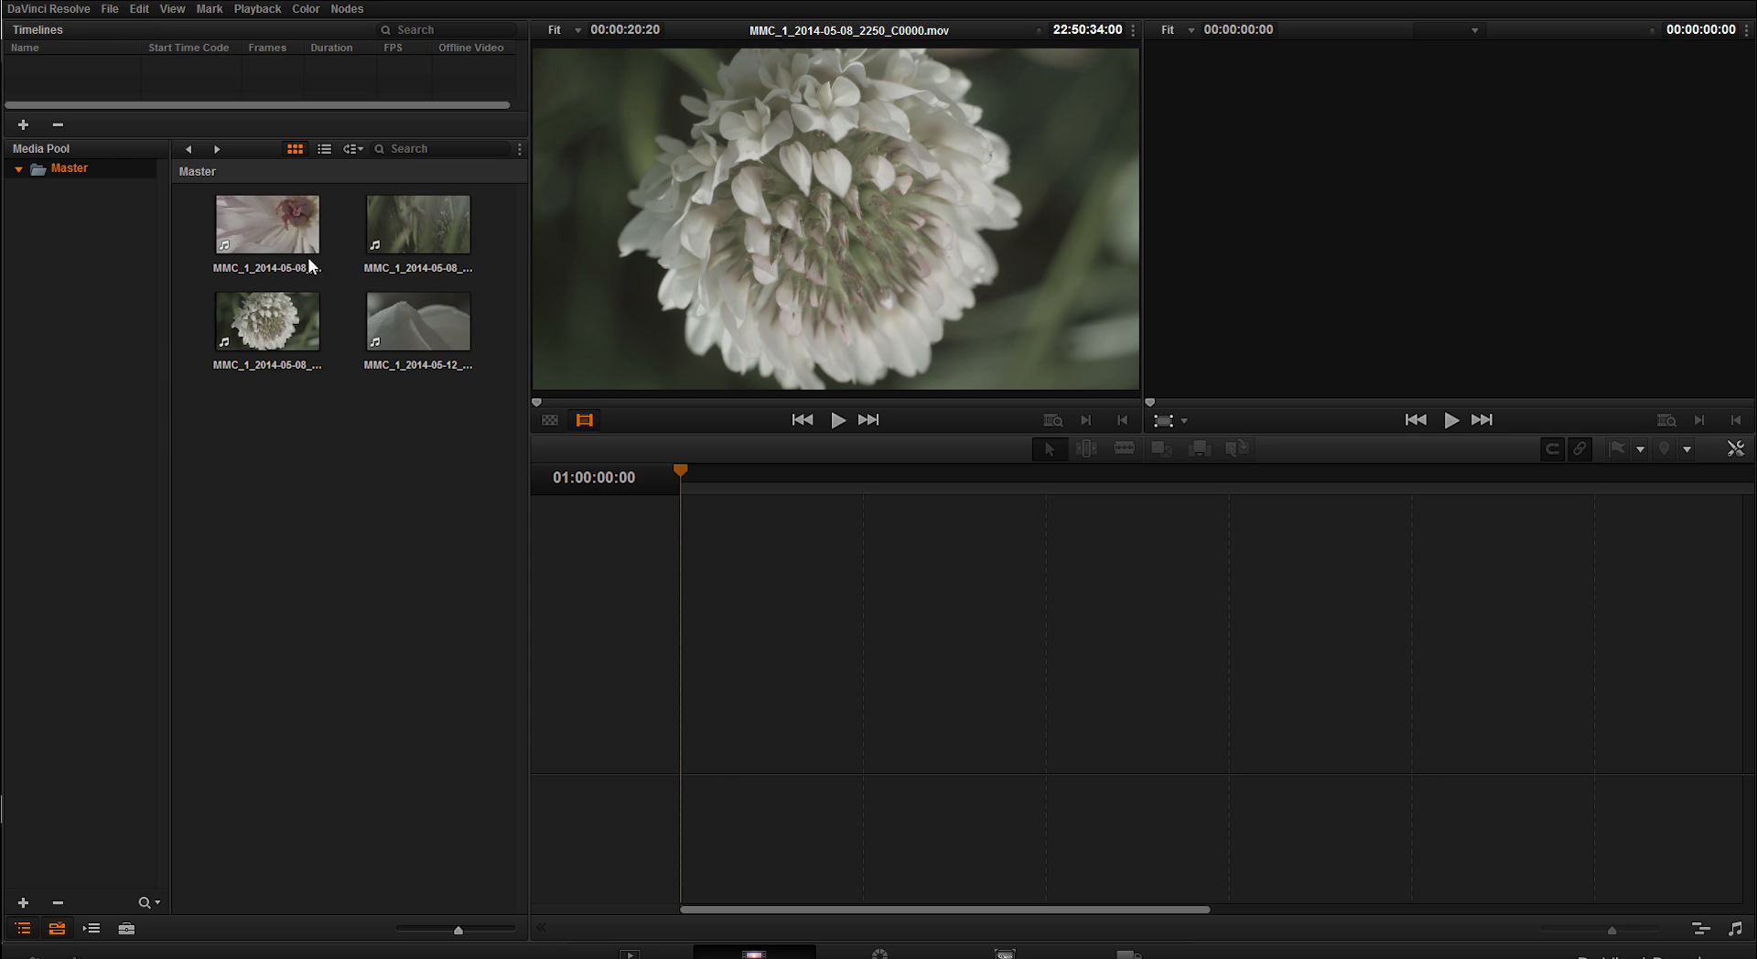
Create a new empty timeline named Flowers
click(110, 10)
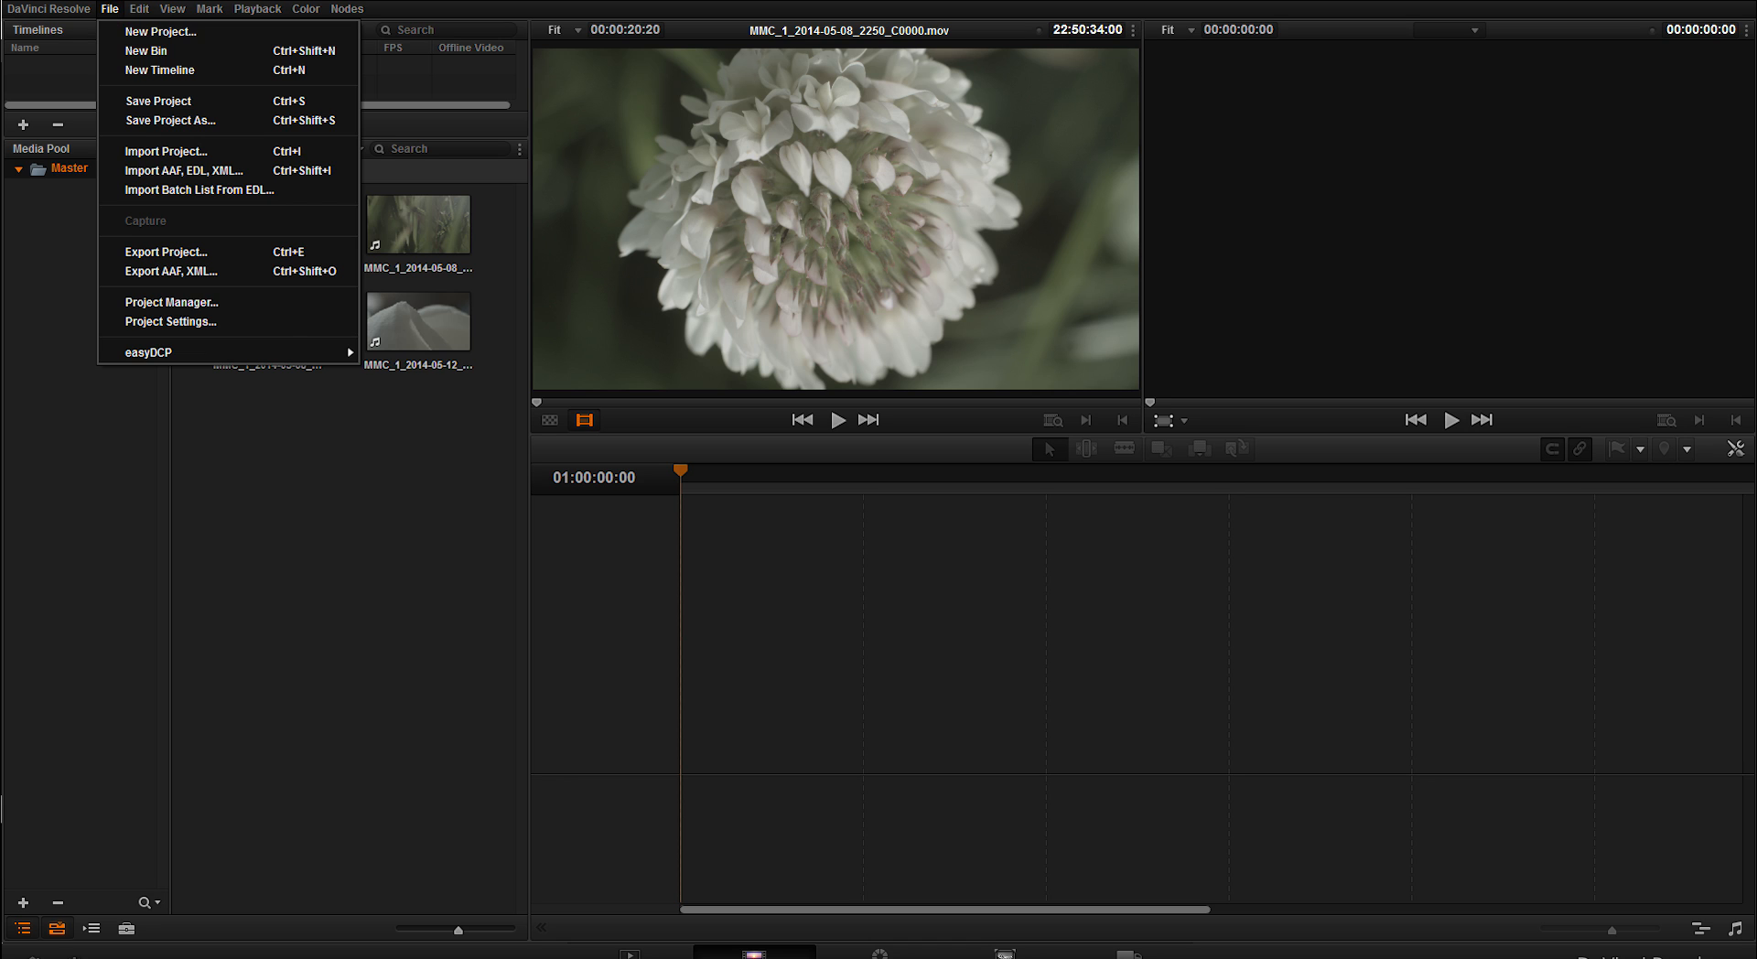
click(221, 689)
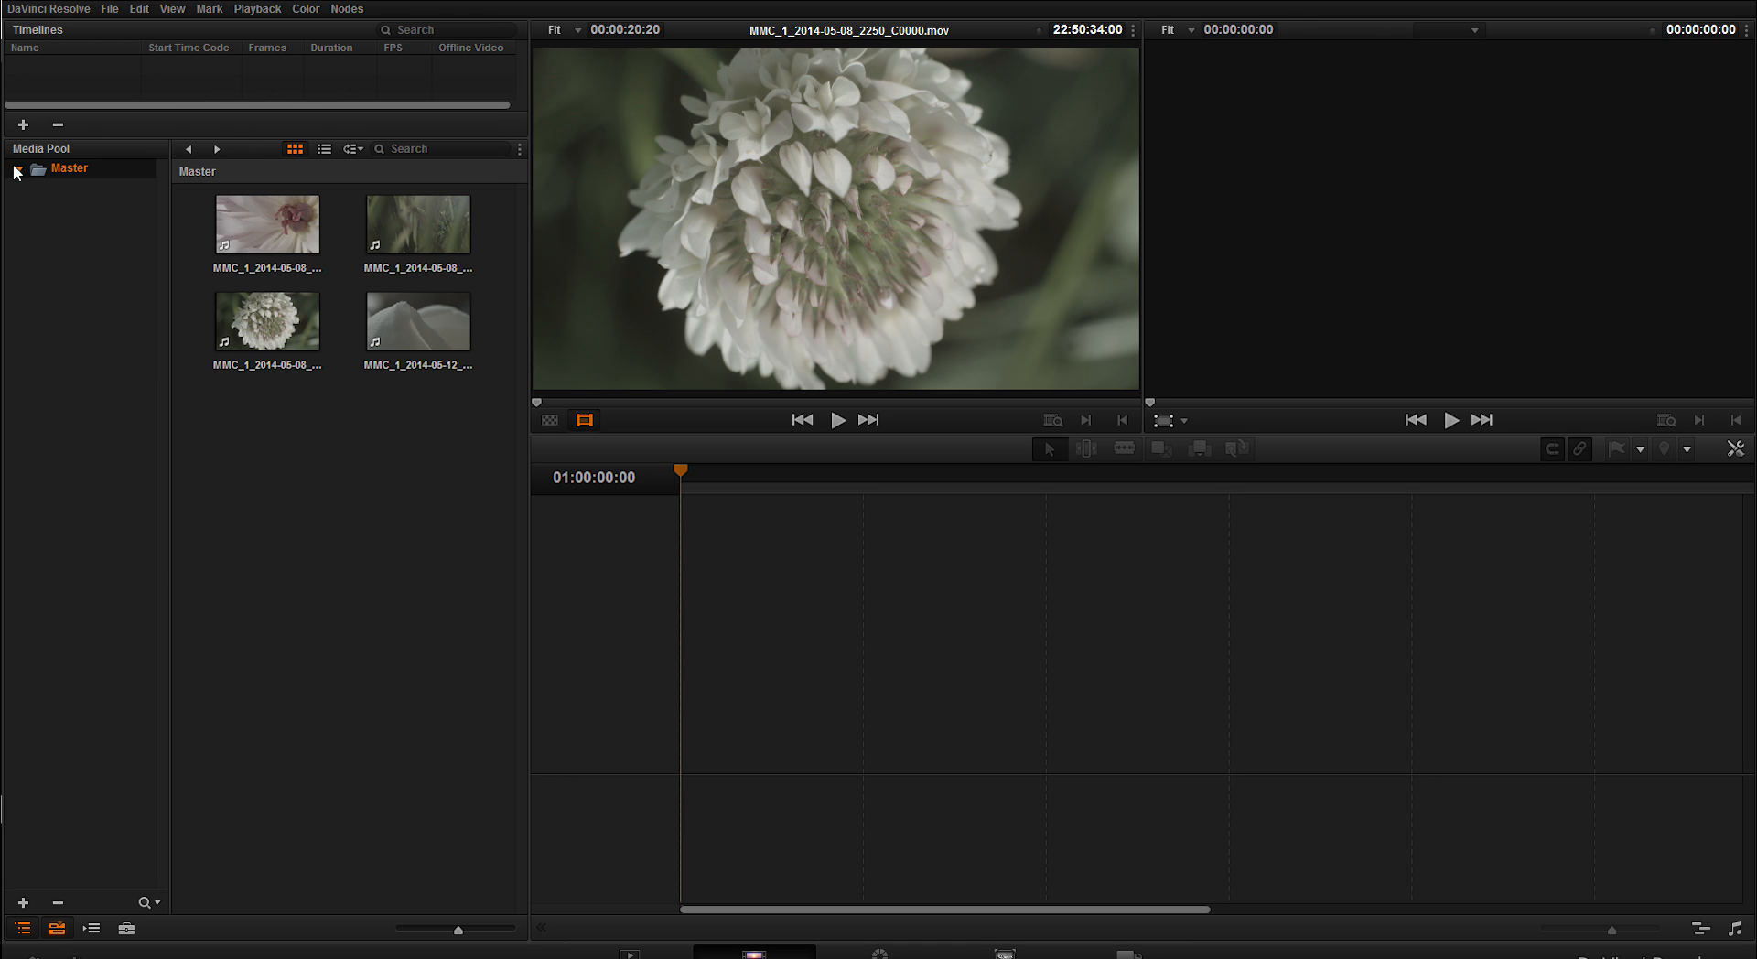
click(24, 123)
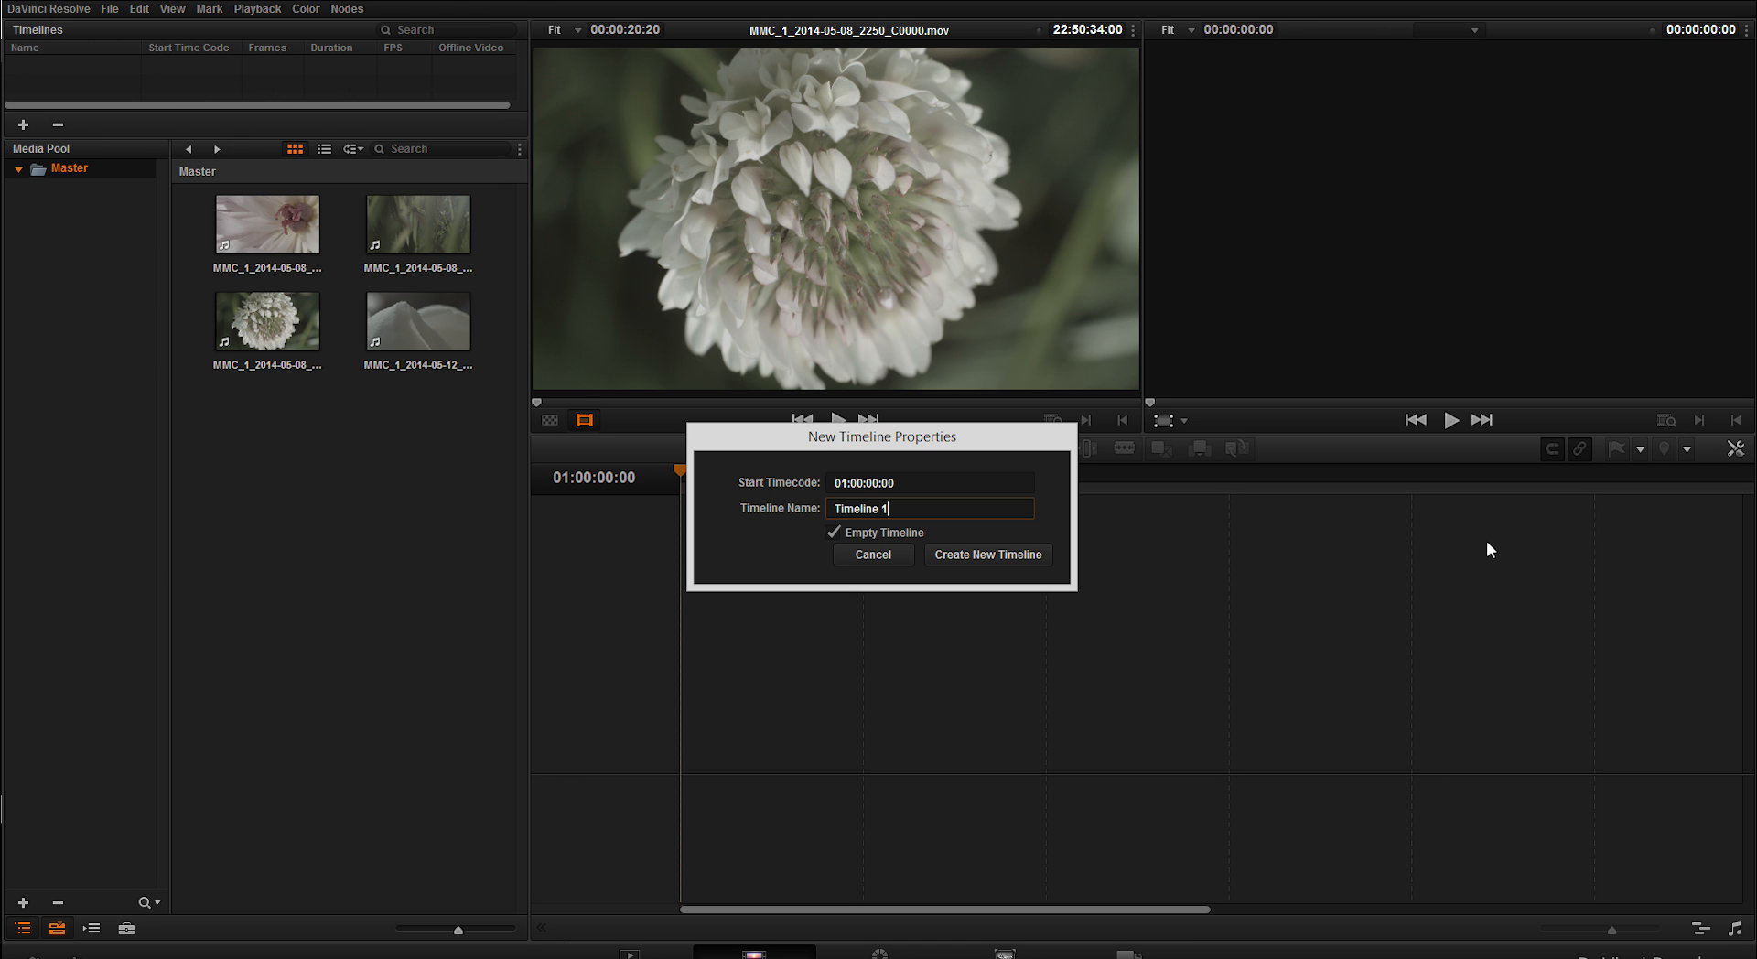
key(ctrl+a)
text(Flowers)
key(Return)
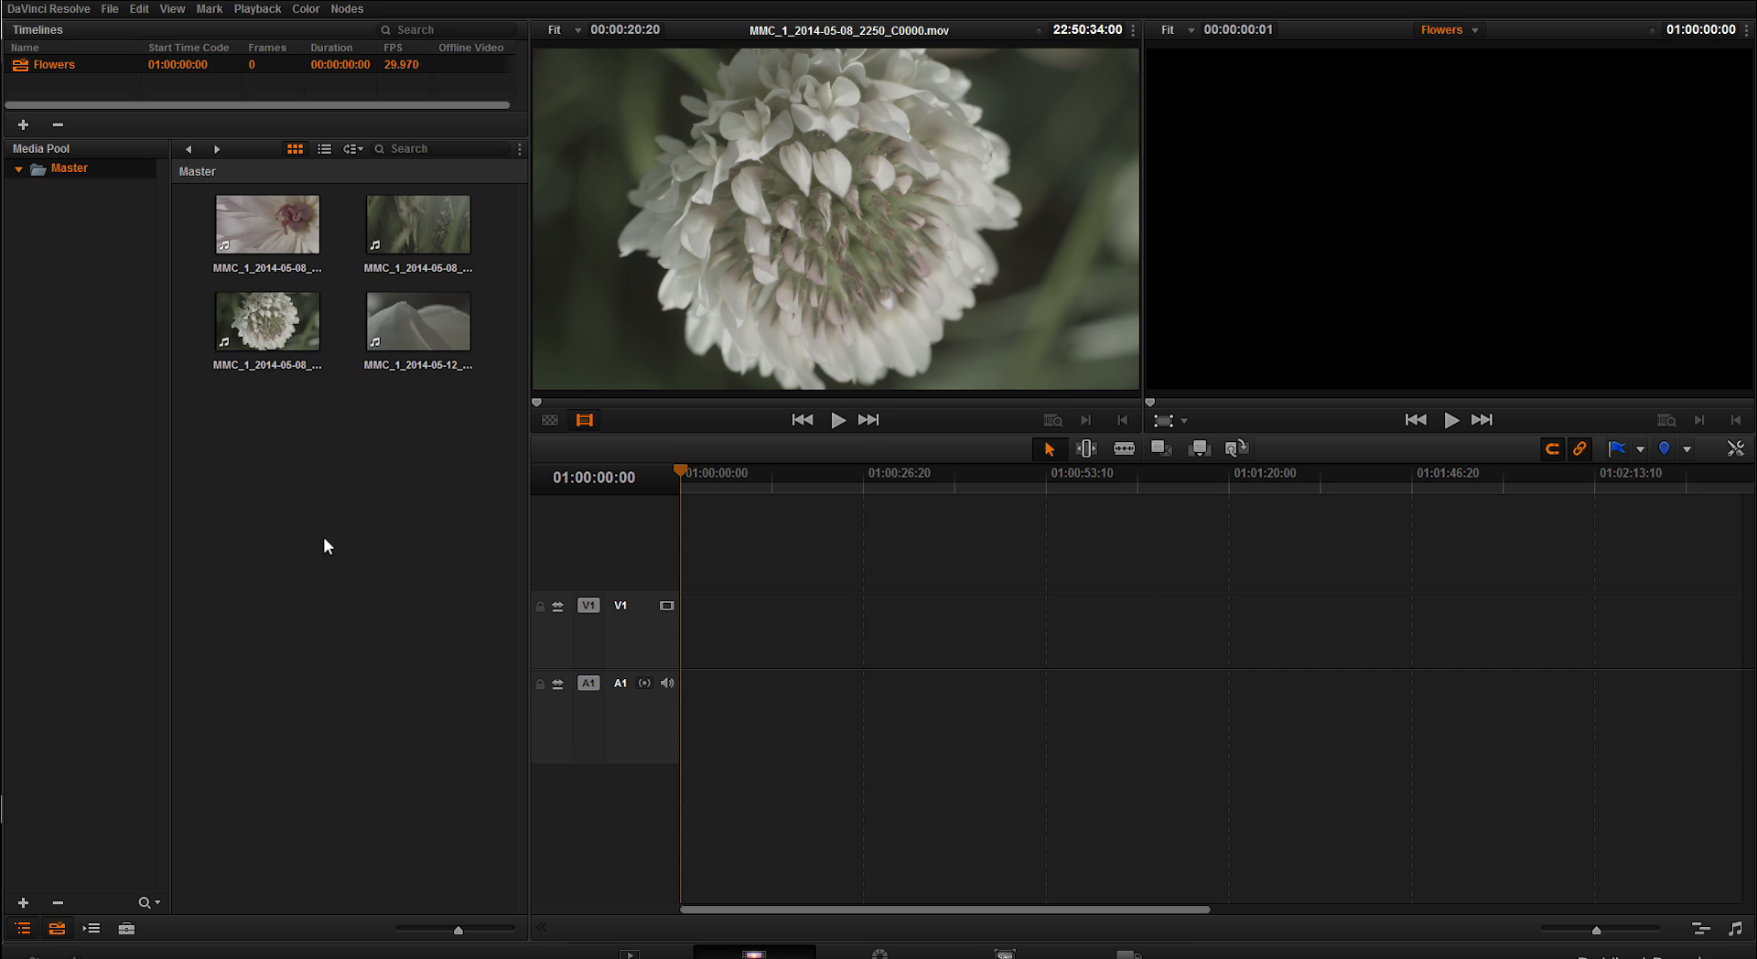
Mark In/Out on the pink flower clip and place the trimmed shot on V1
click(267, 224)
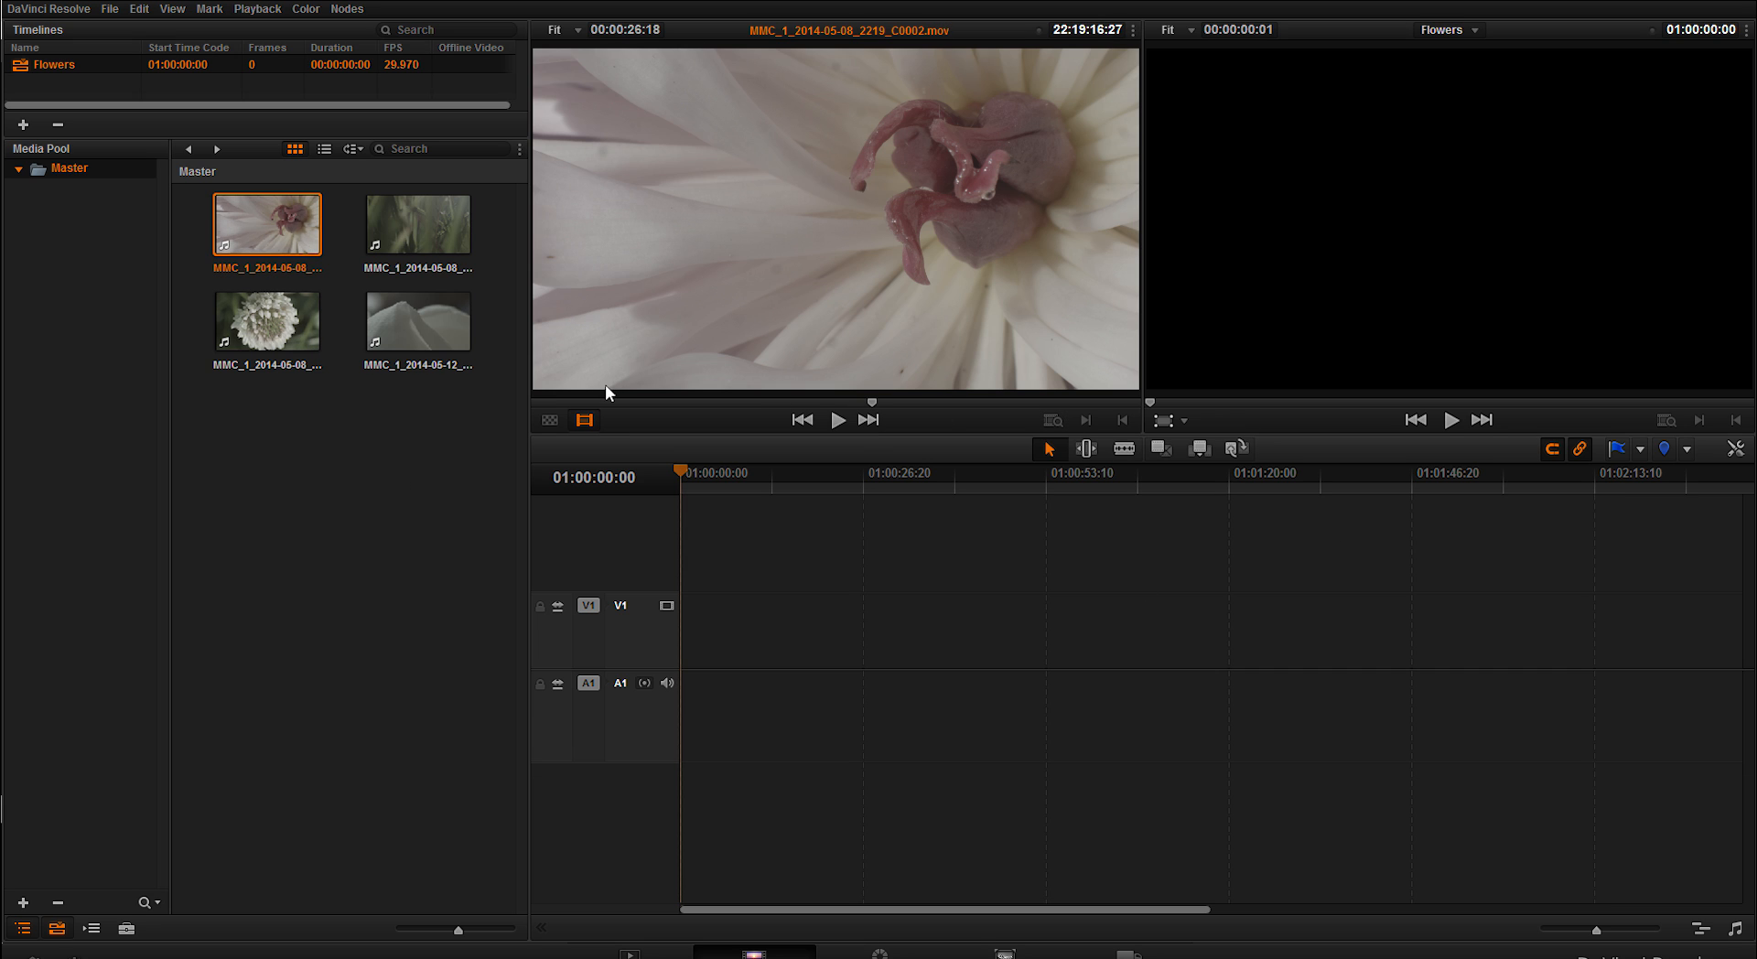
mouse_move(609, 399)
mouse_down()
mouse_move(728, 400)
mouse_move(613, 400)
mouse_up()
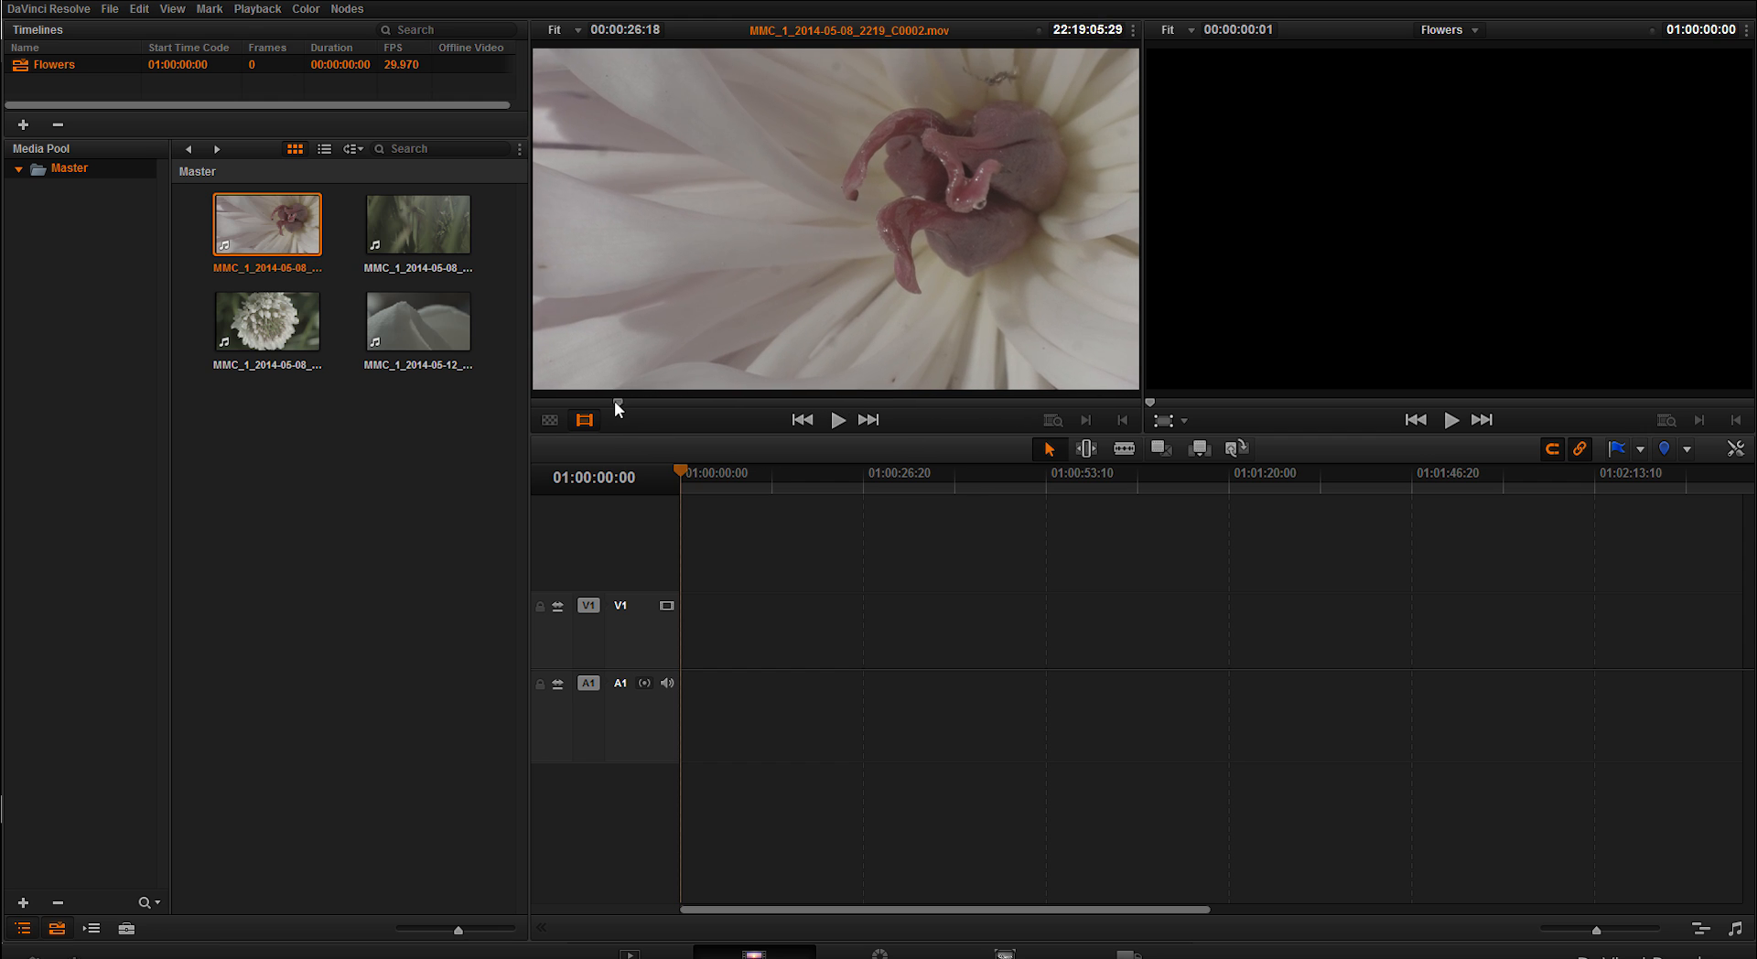
key(i)
key(space)
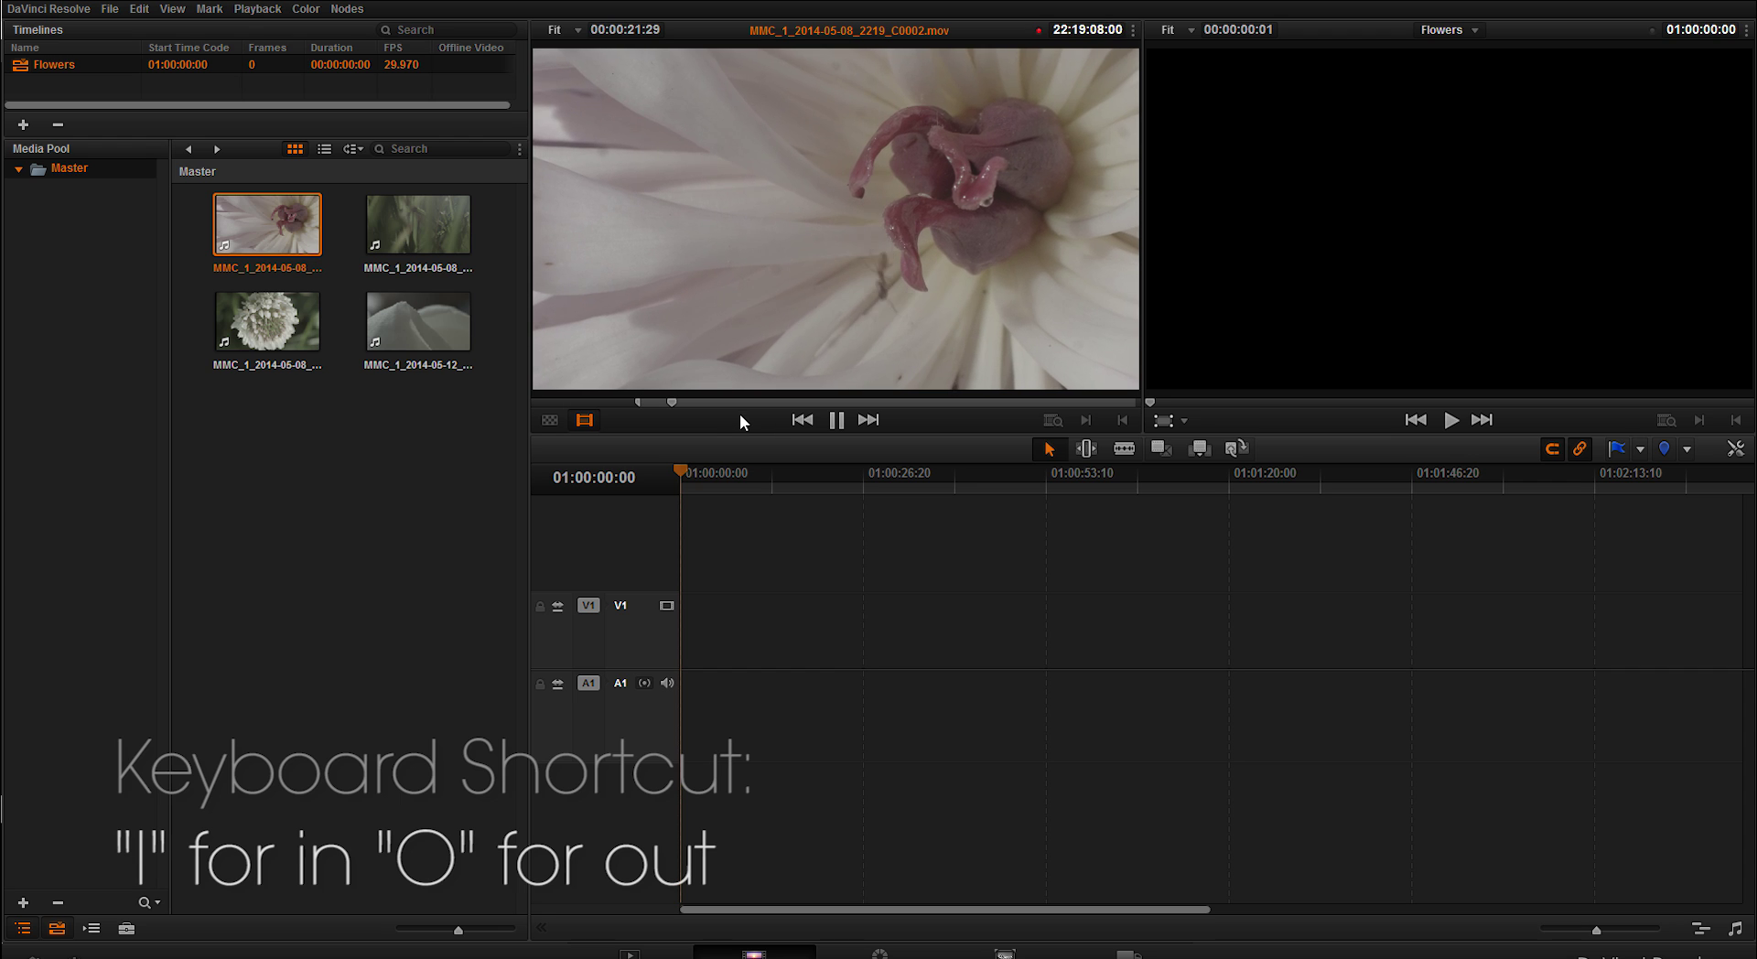
key(o)
key(space)
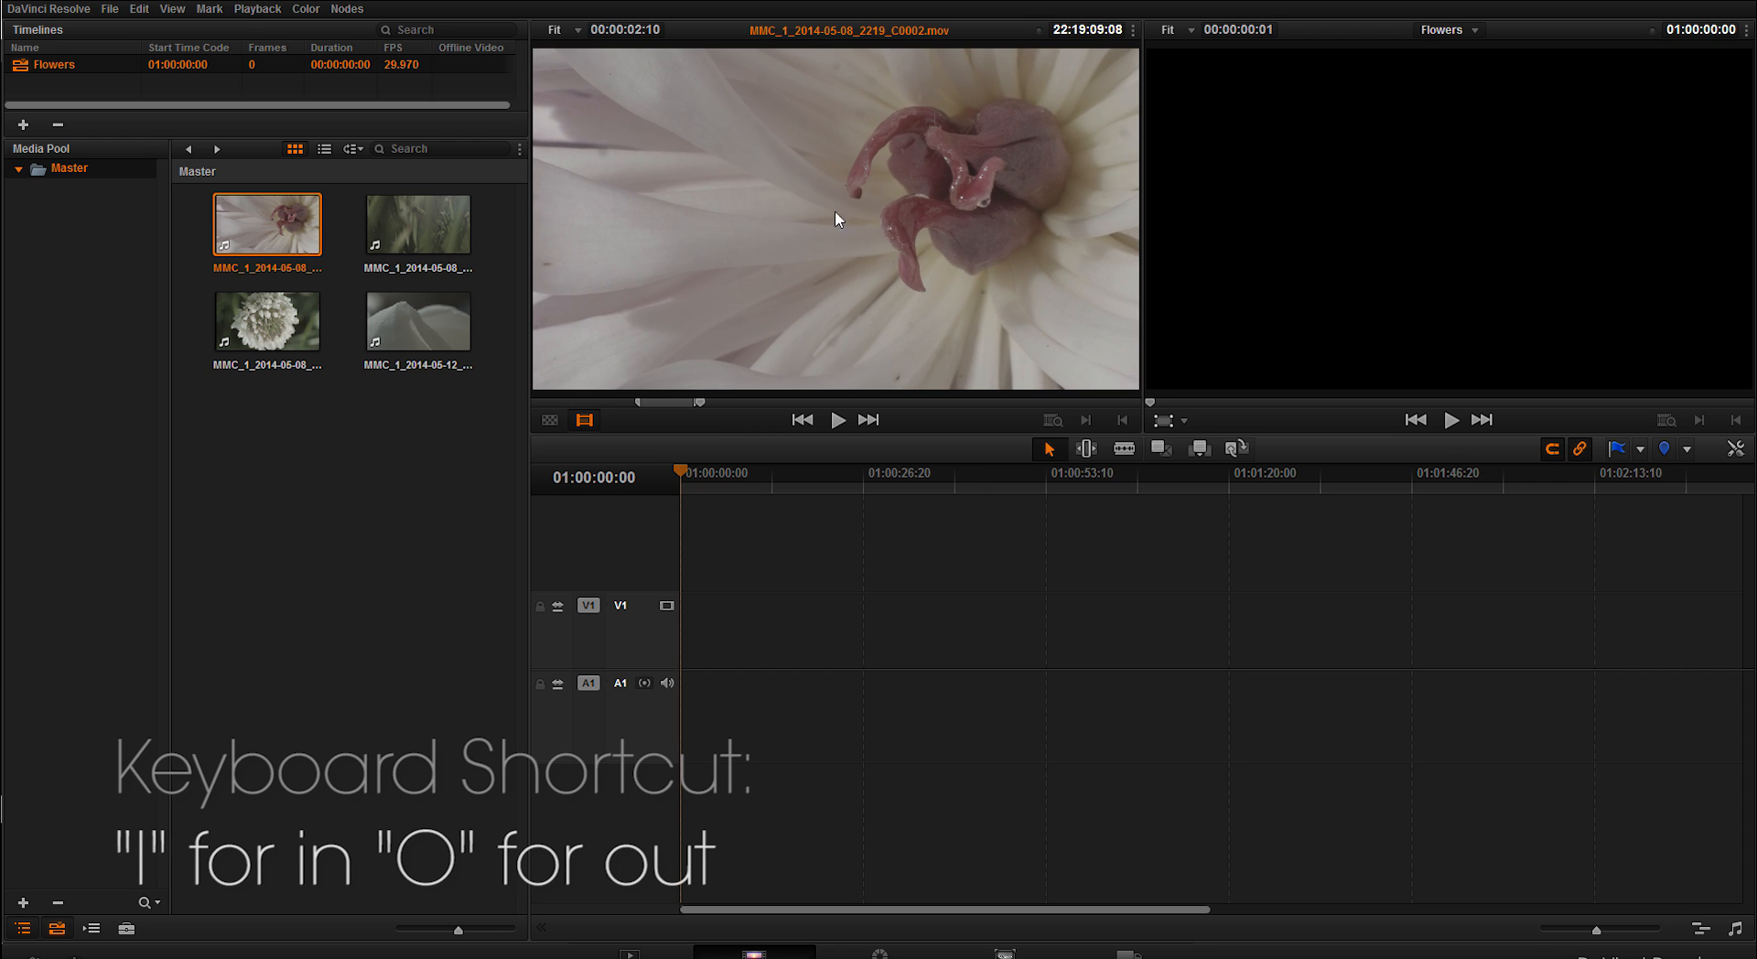
drag(860, 235, 678, 622)
Trim and append the grass and white clover shots after the first shot
double_click(417, 224)
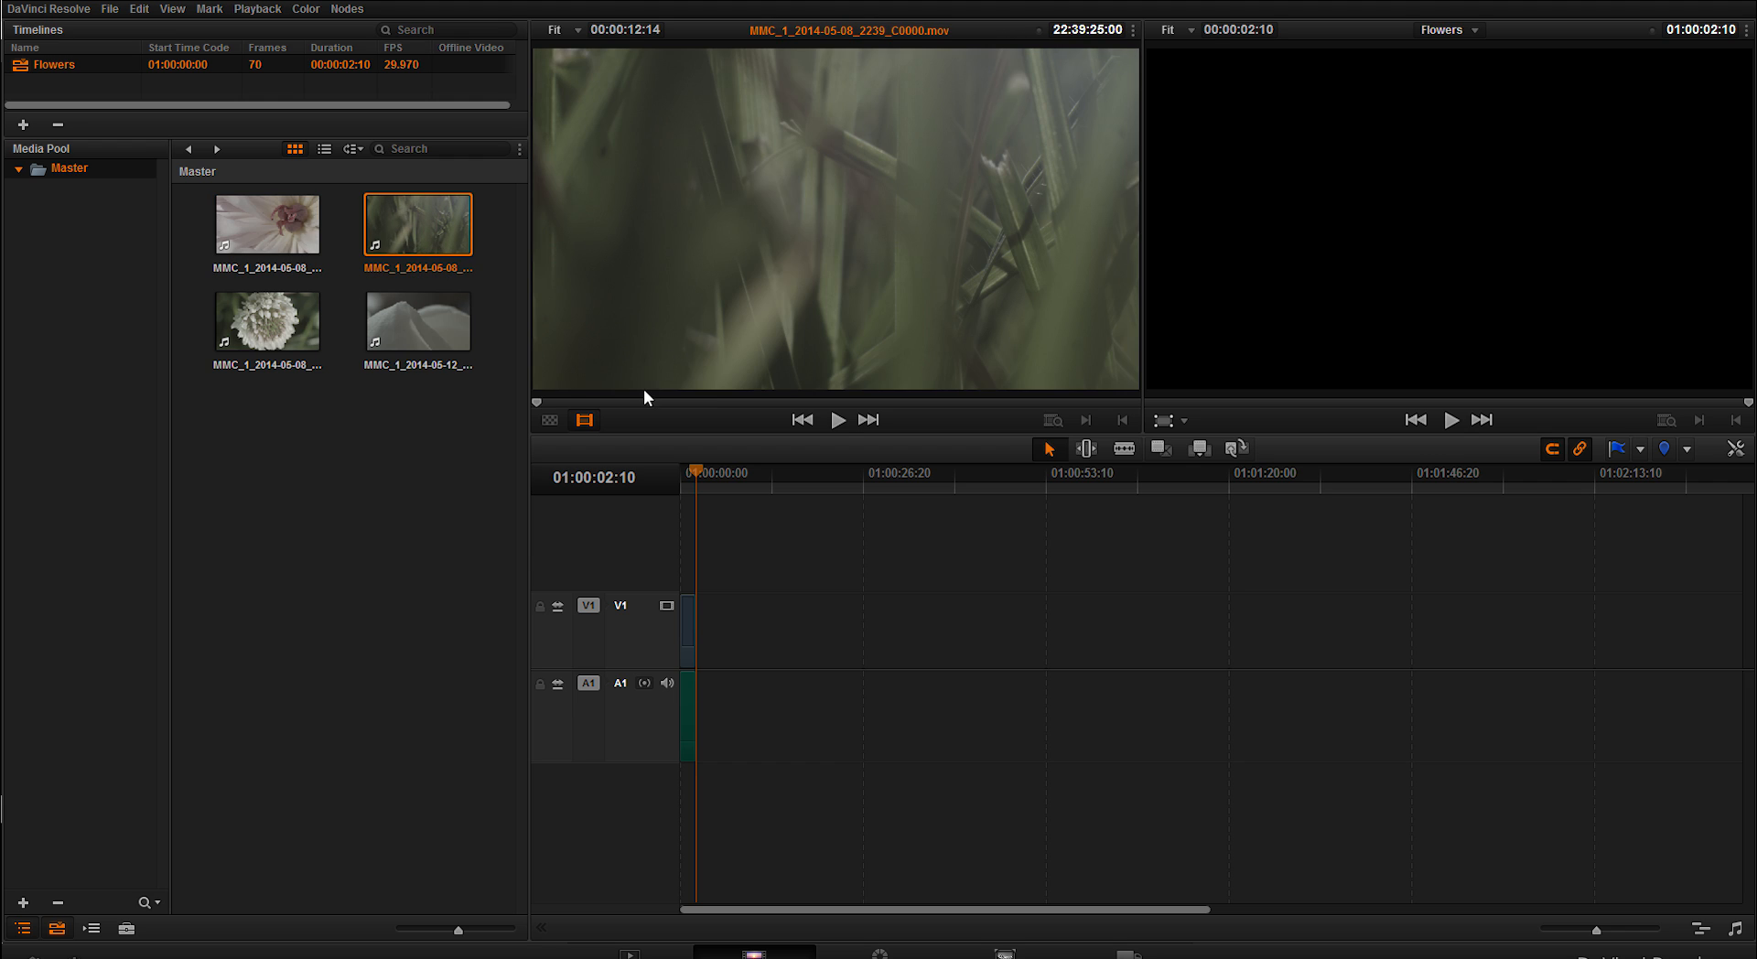
key(space)
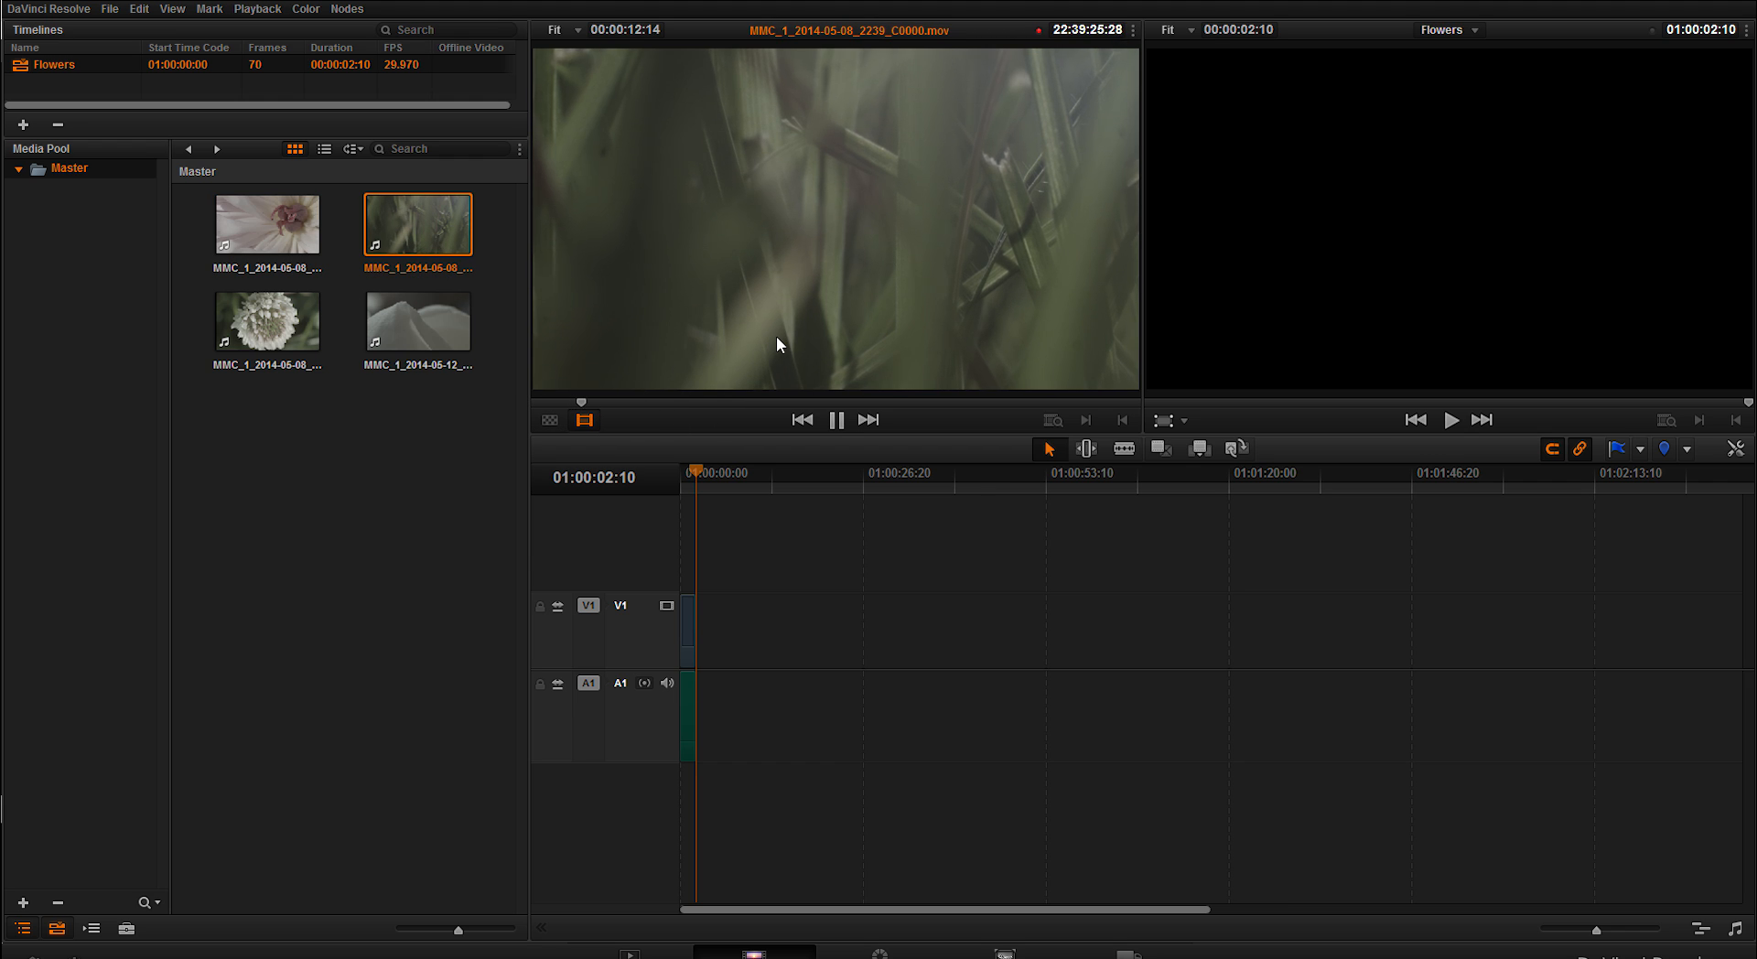
key(i)
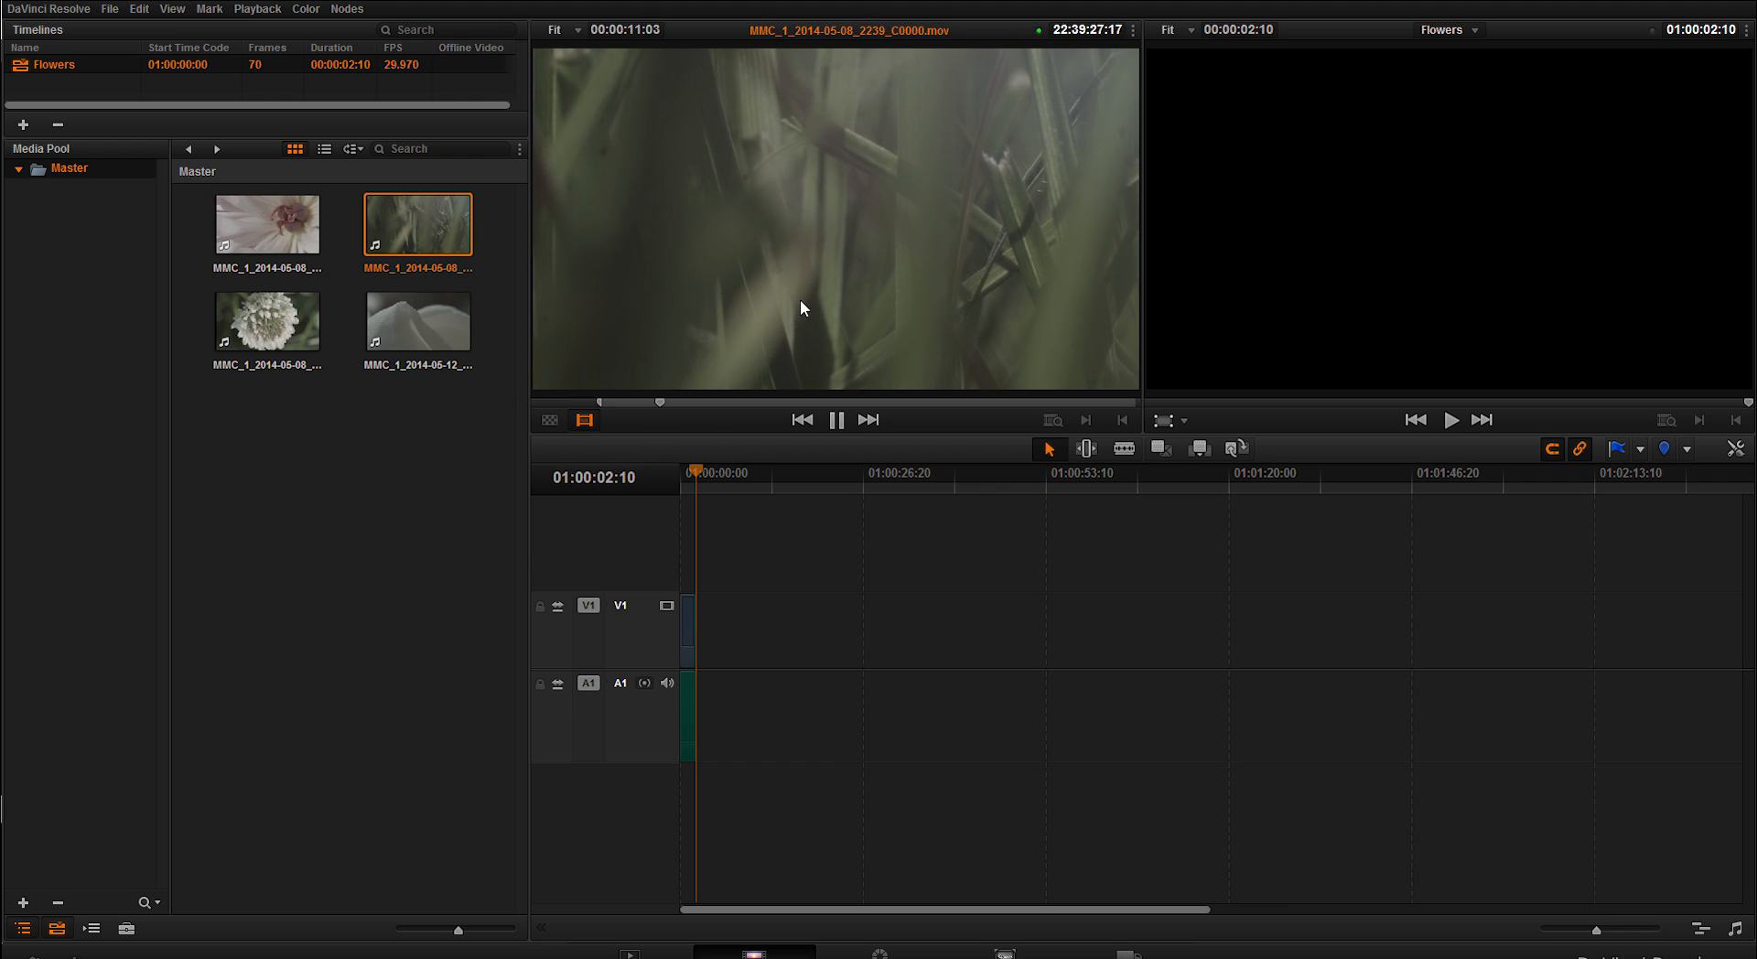
key(o)
drag(808, 241, 707, 625)
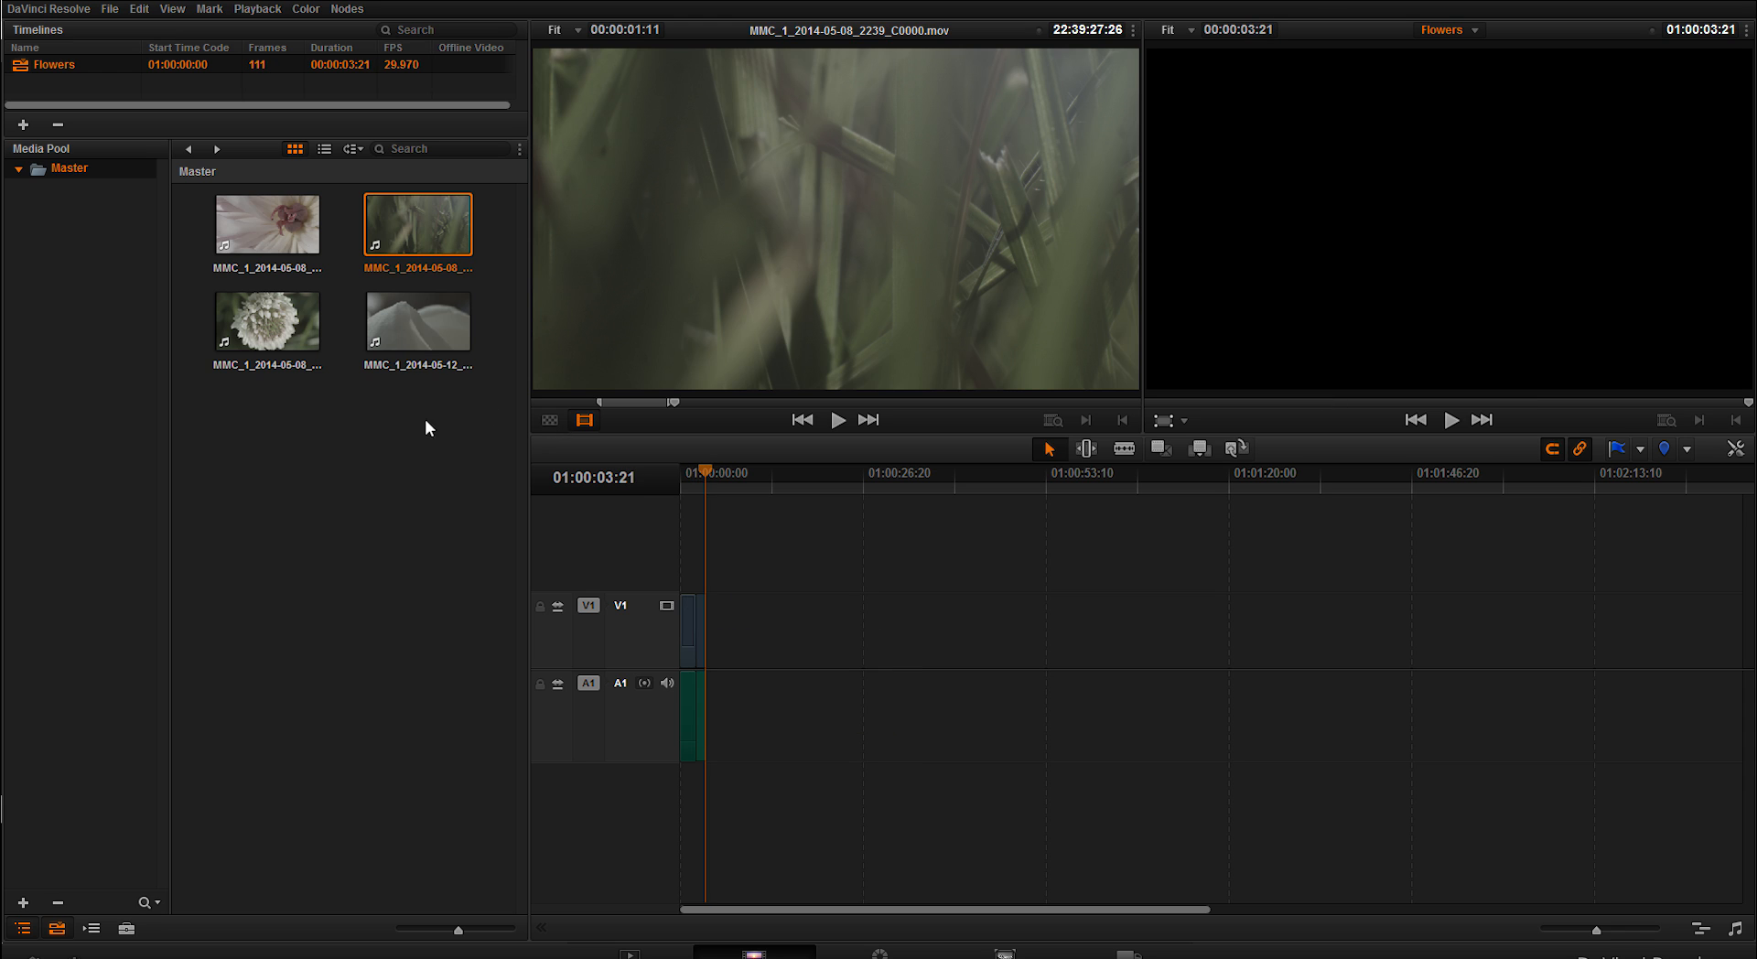
double_click(266, 321)
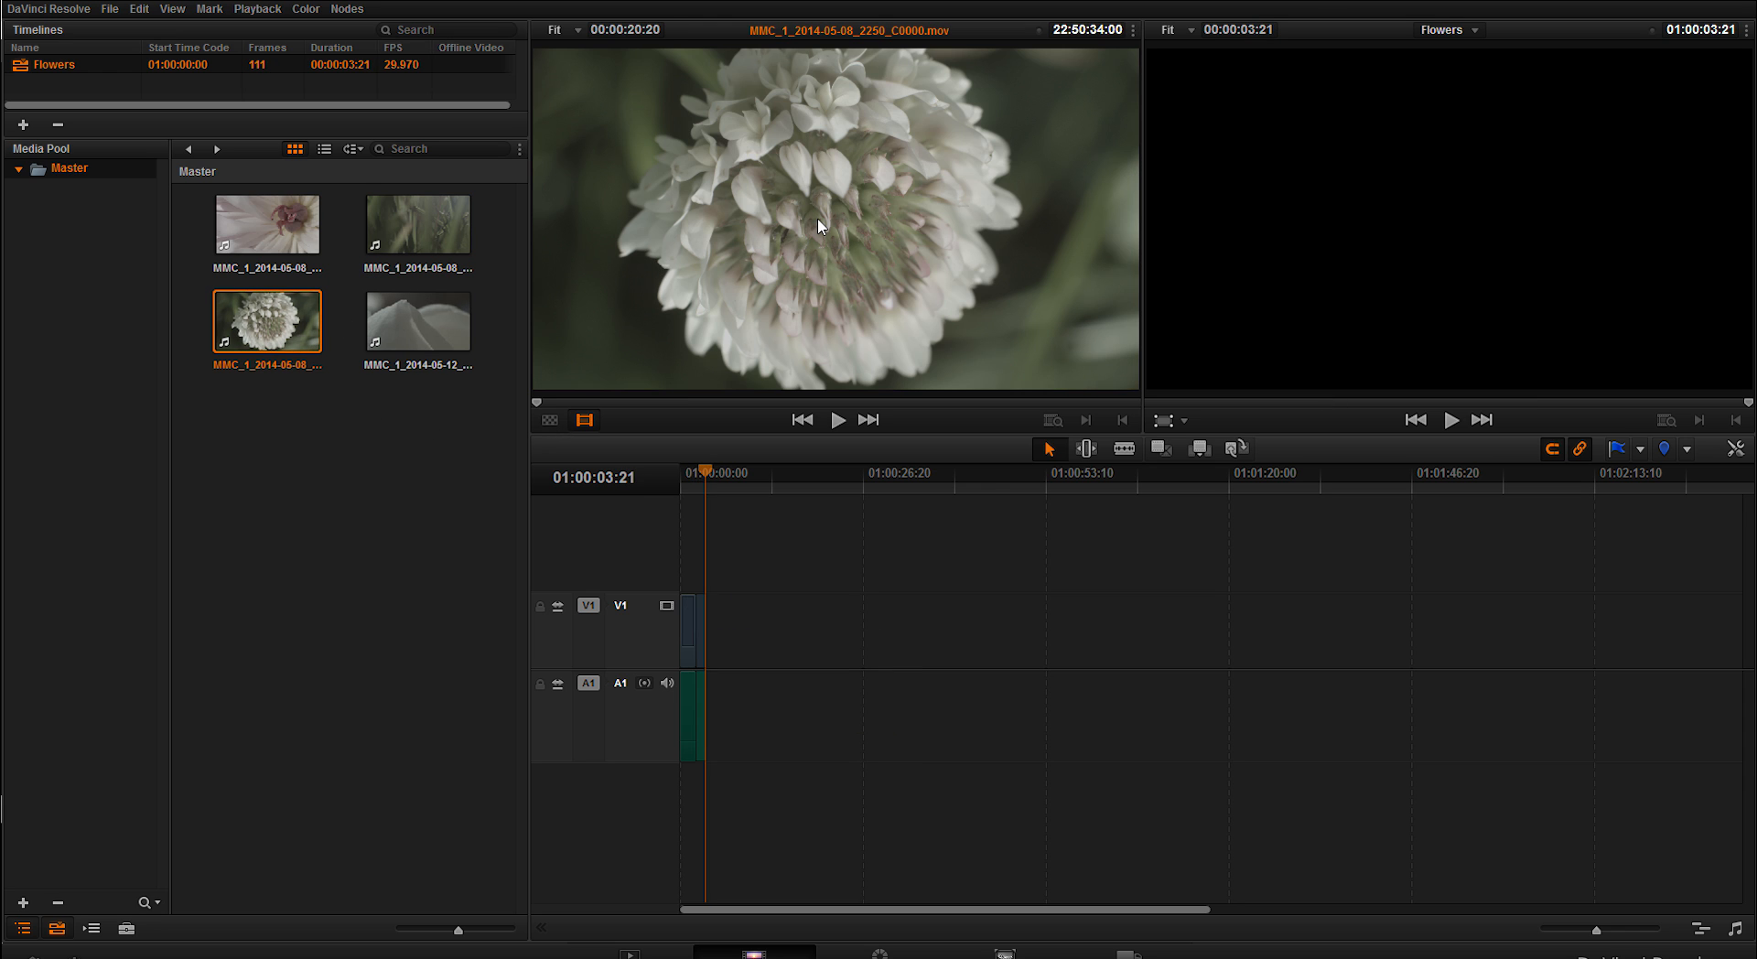
key(space)
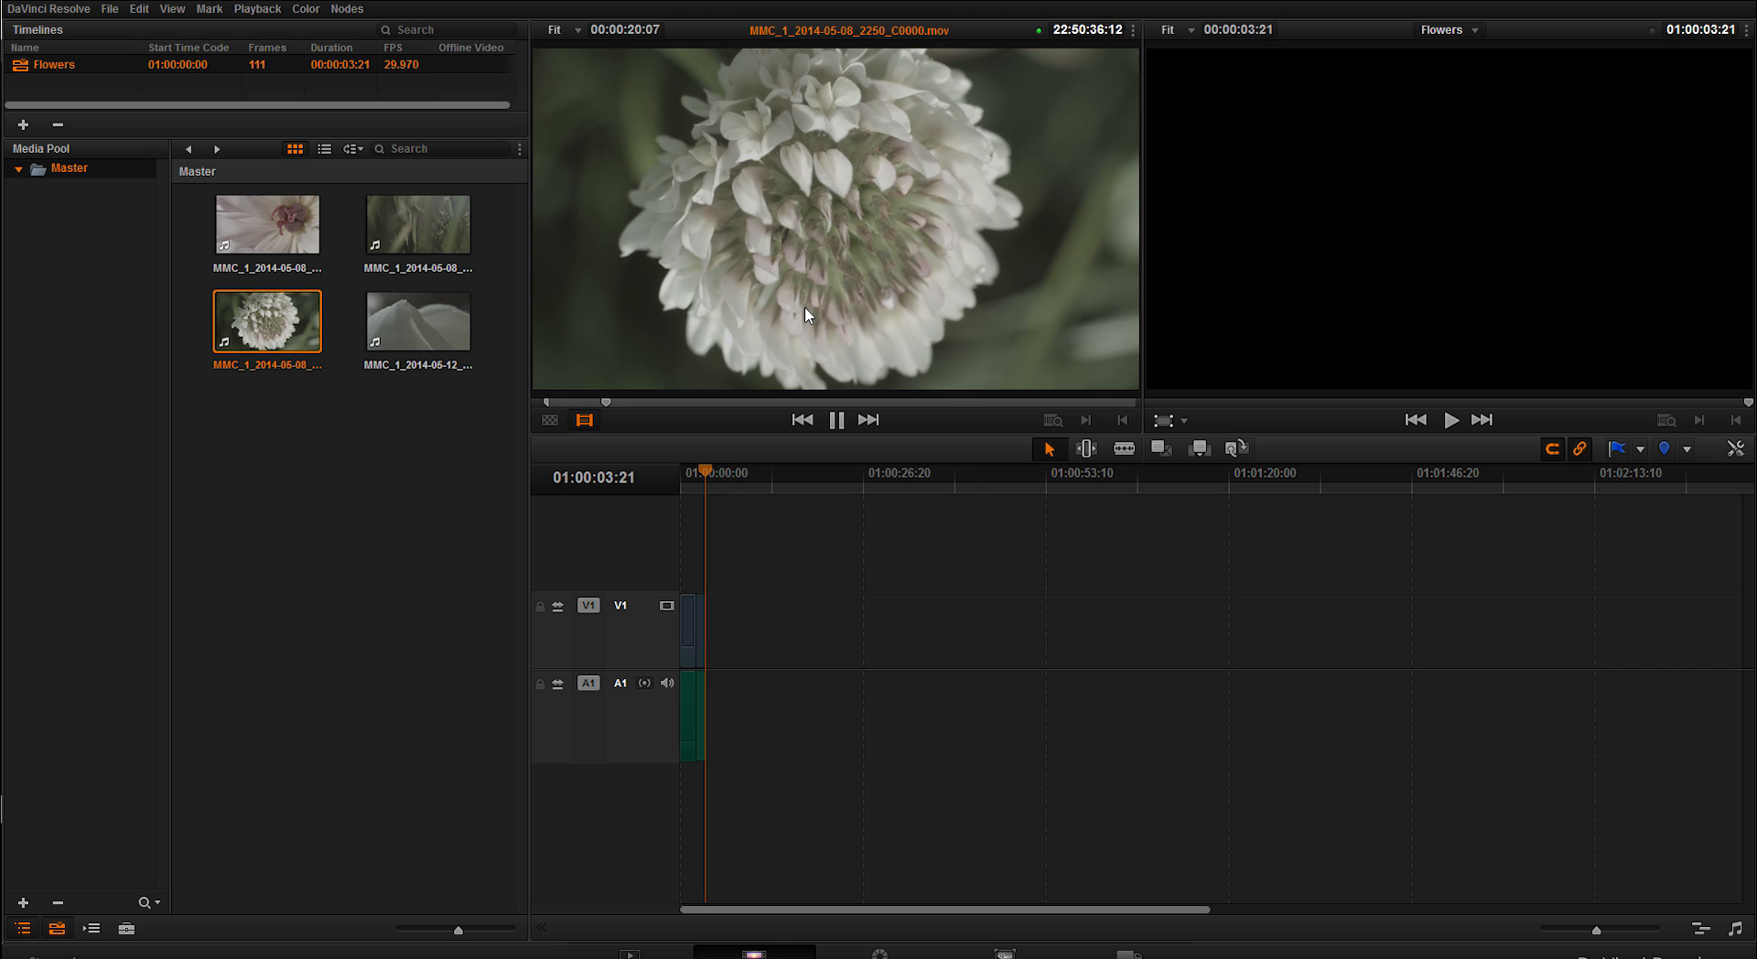
key(space)
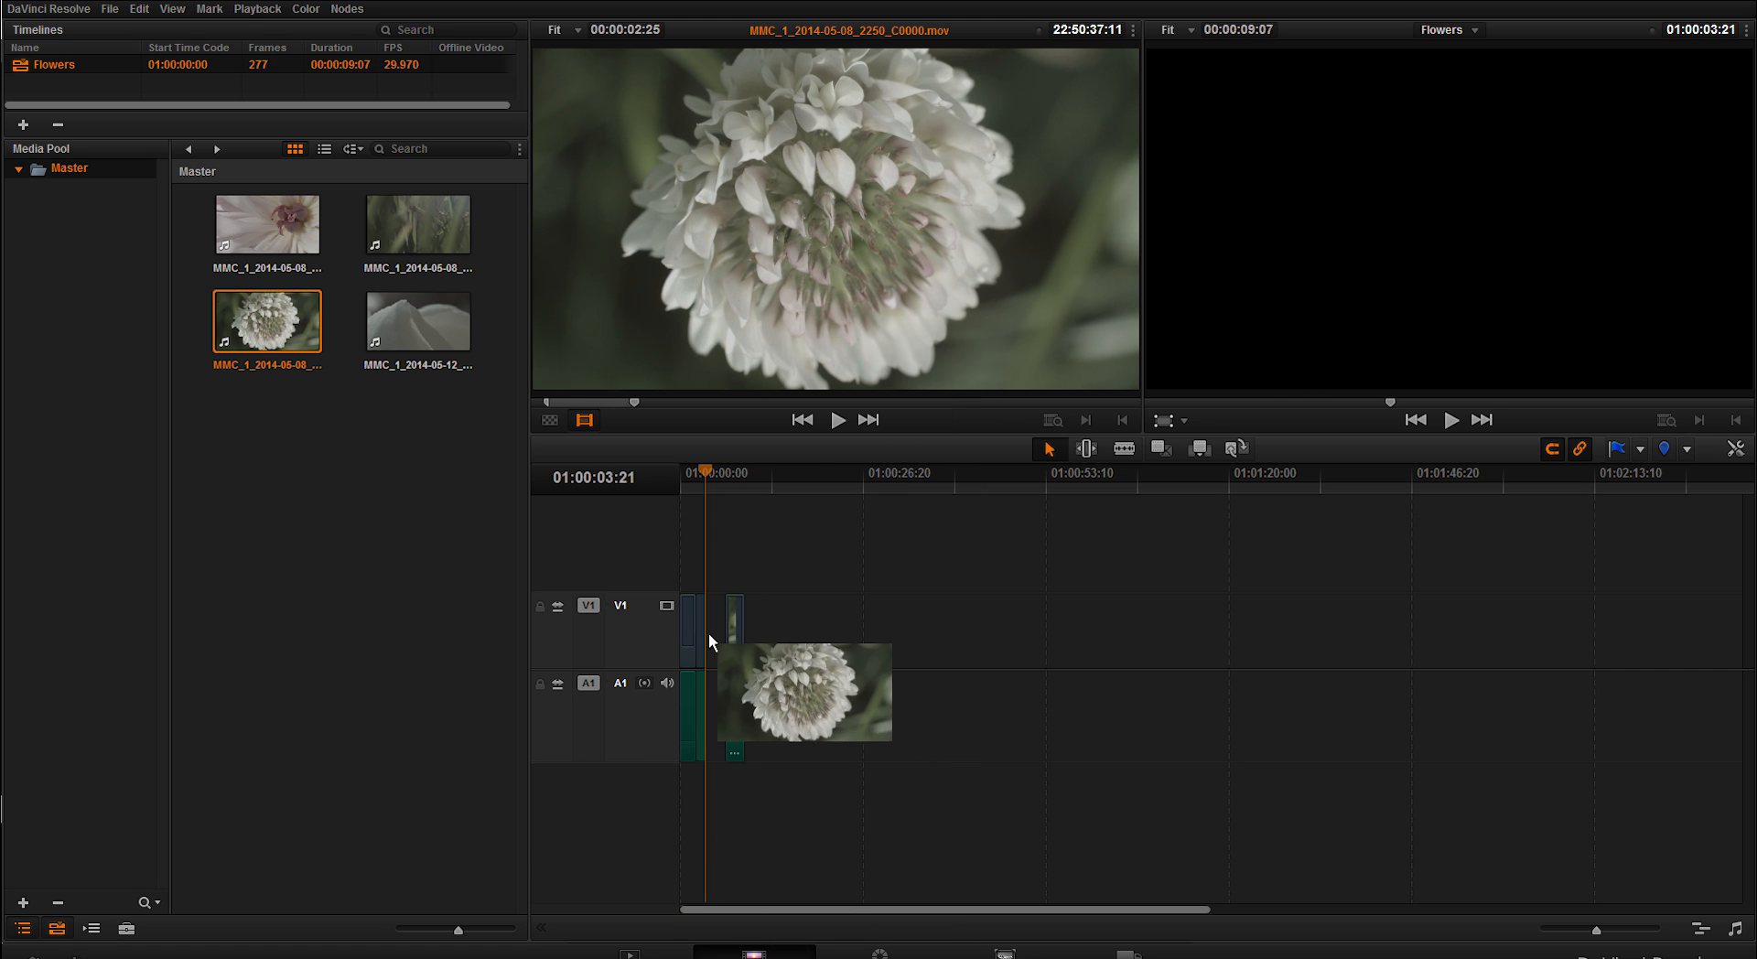
drag(813, 305, 711, 625)
Append the petal close-up shot and play back the assembled timeline from the start
double_click(417, 321)
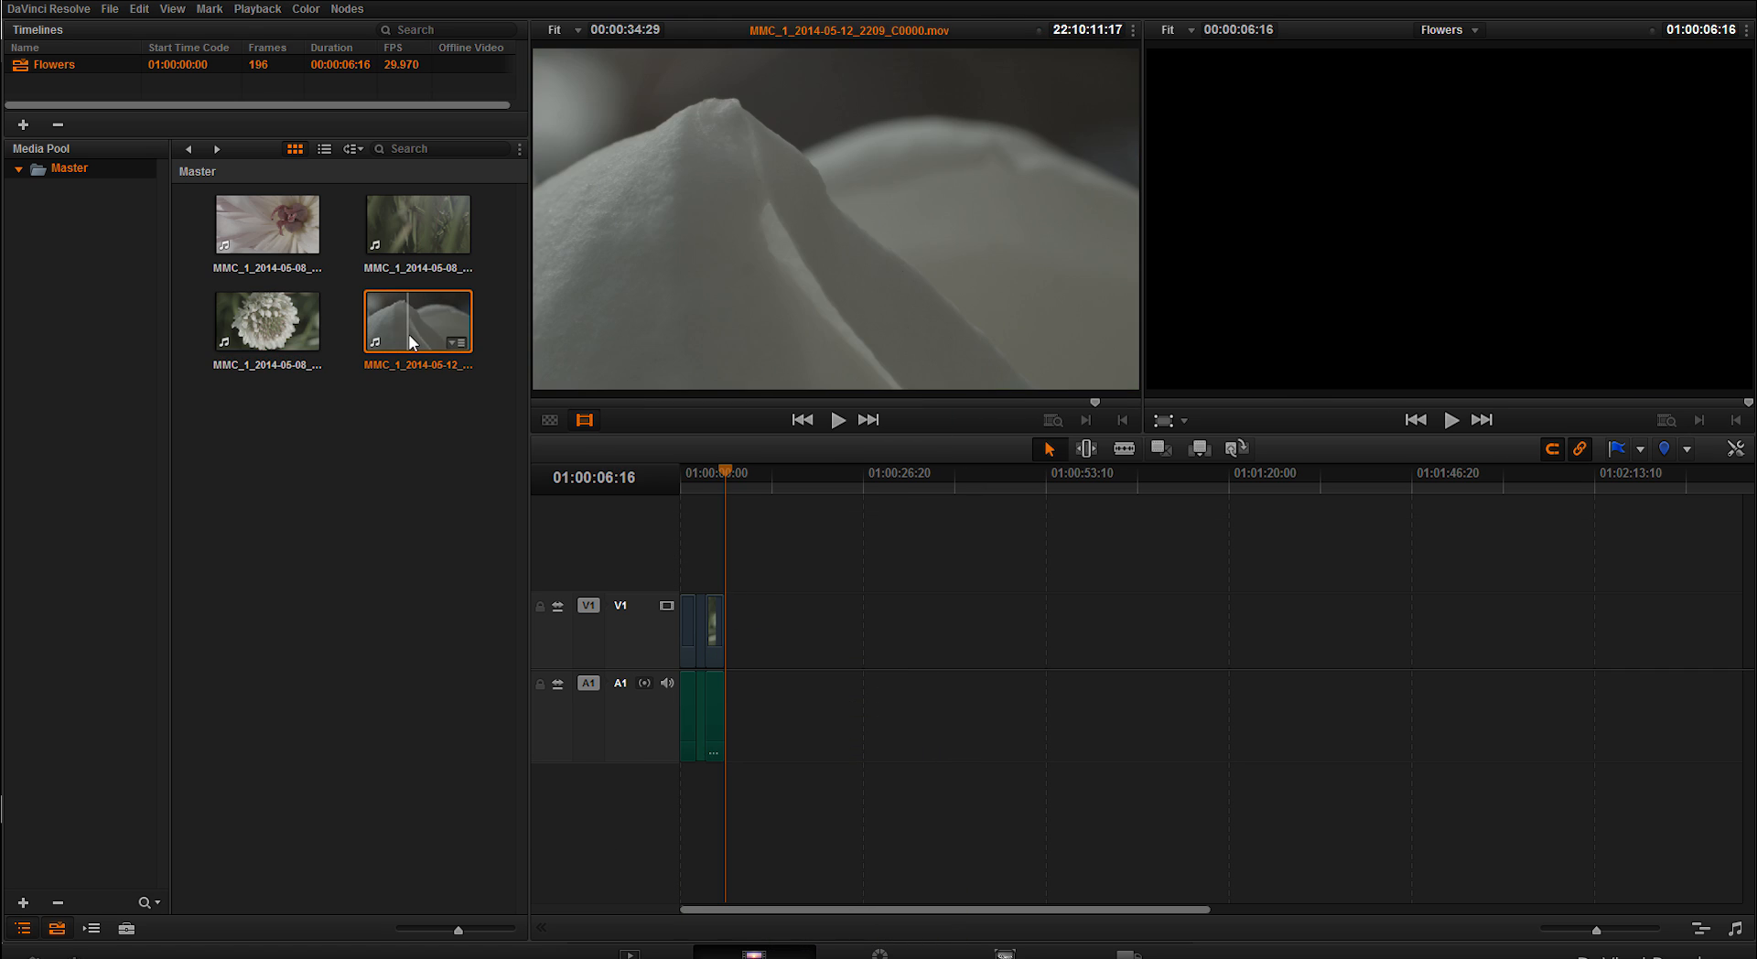
key(space)
key(space)
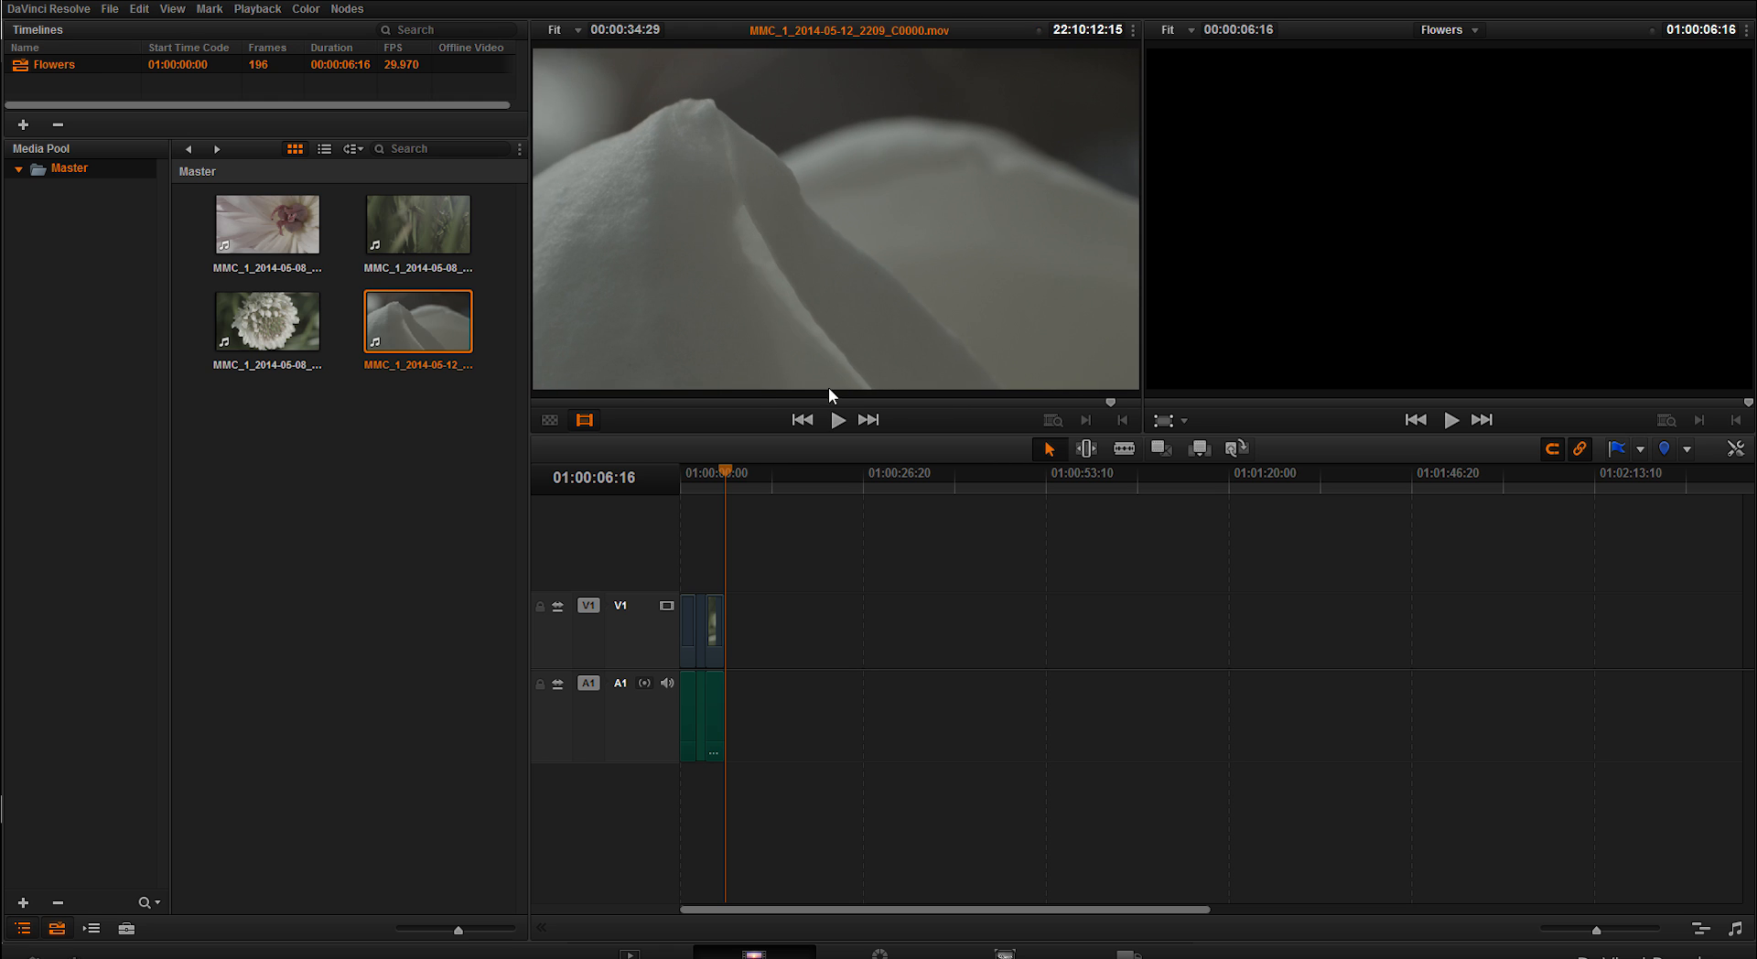
key(space)
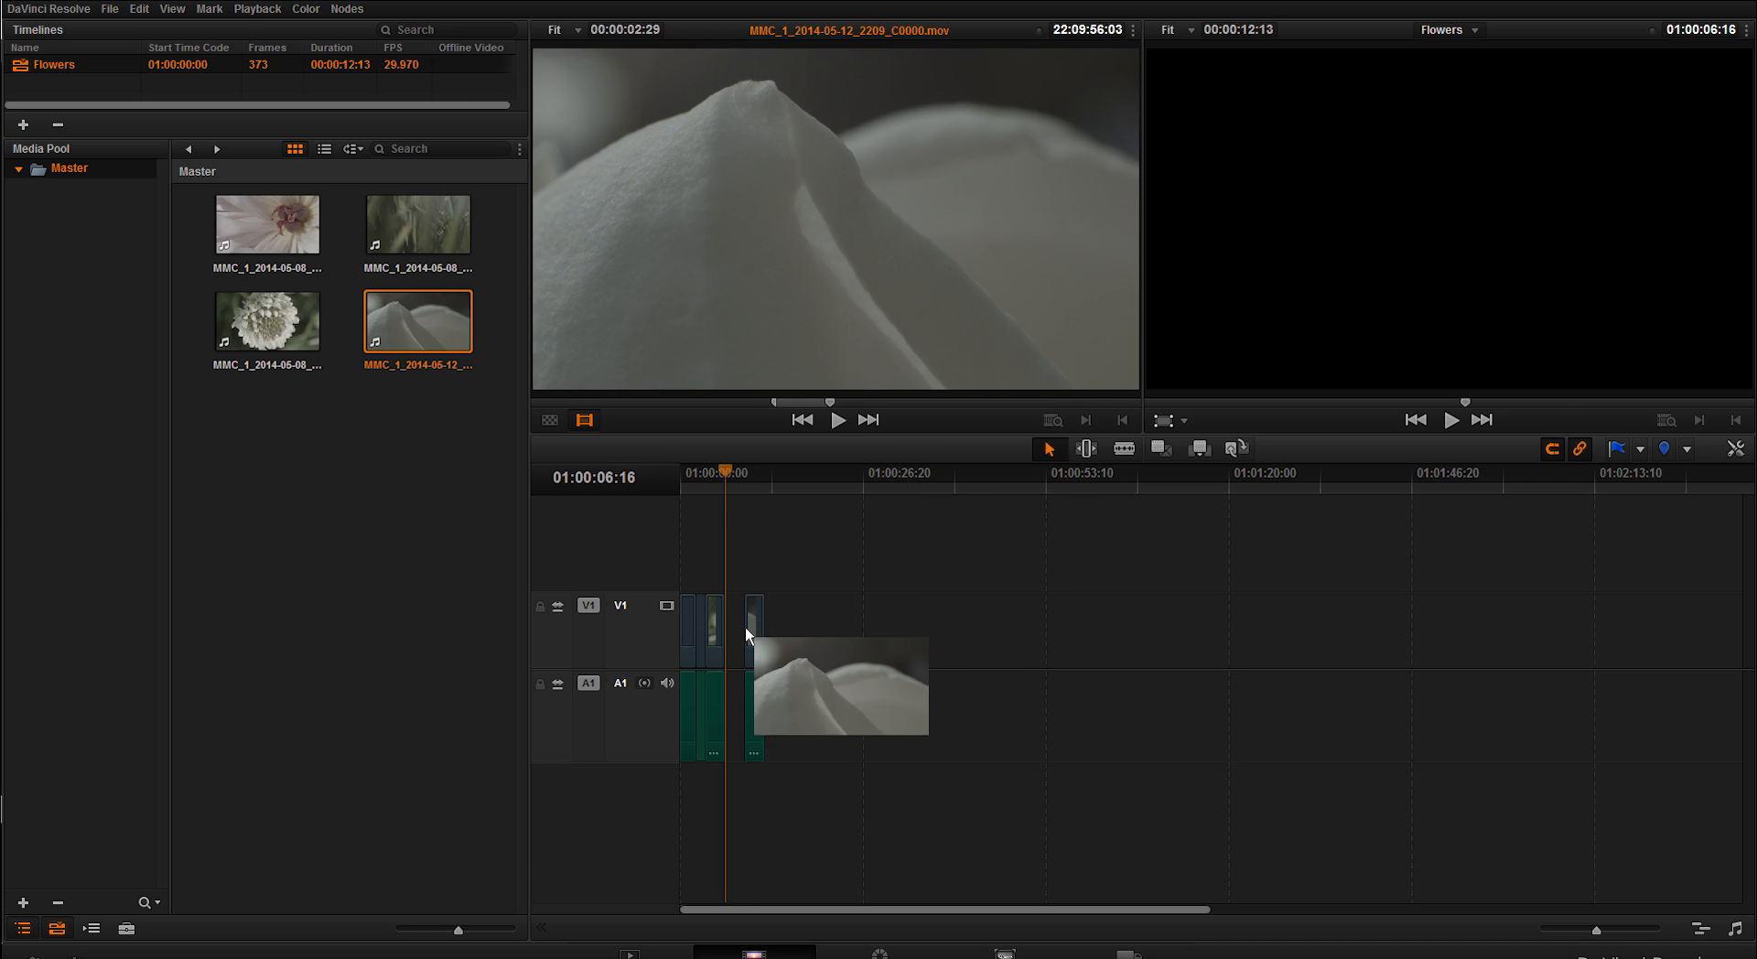
drag(895, 369, 730, 628)
drag(743, 474, 584, 482)
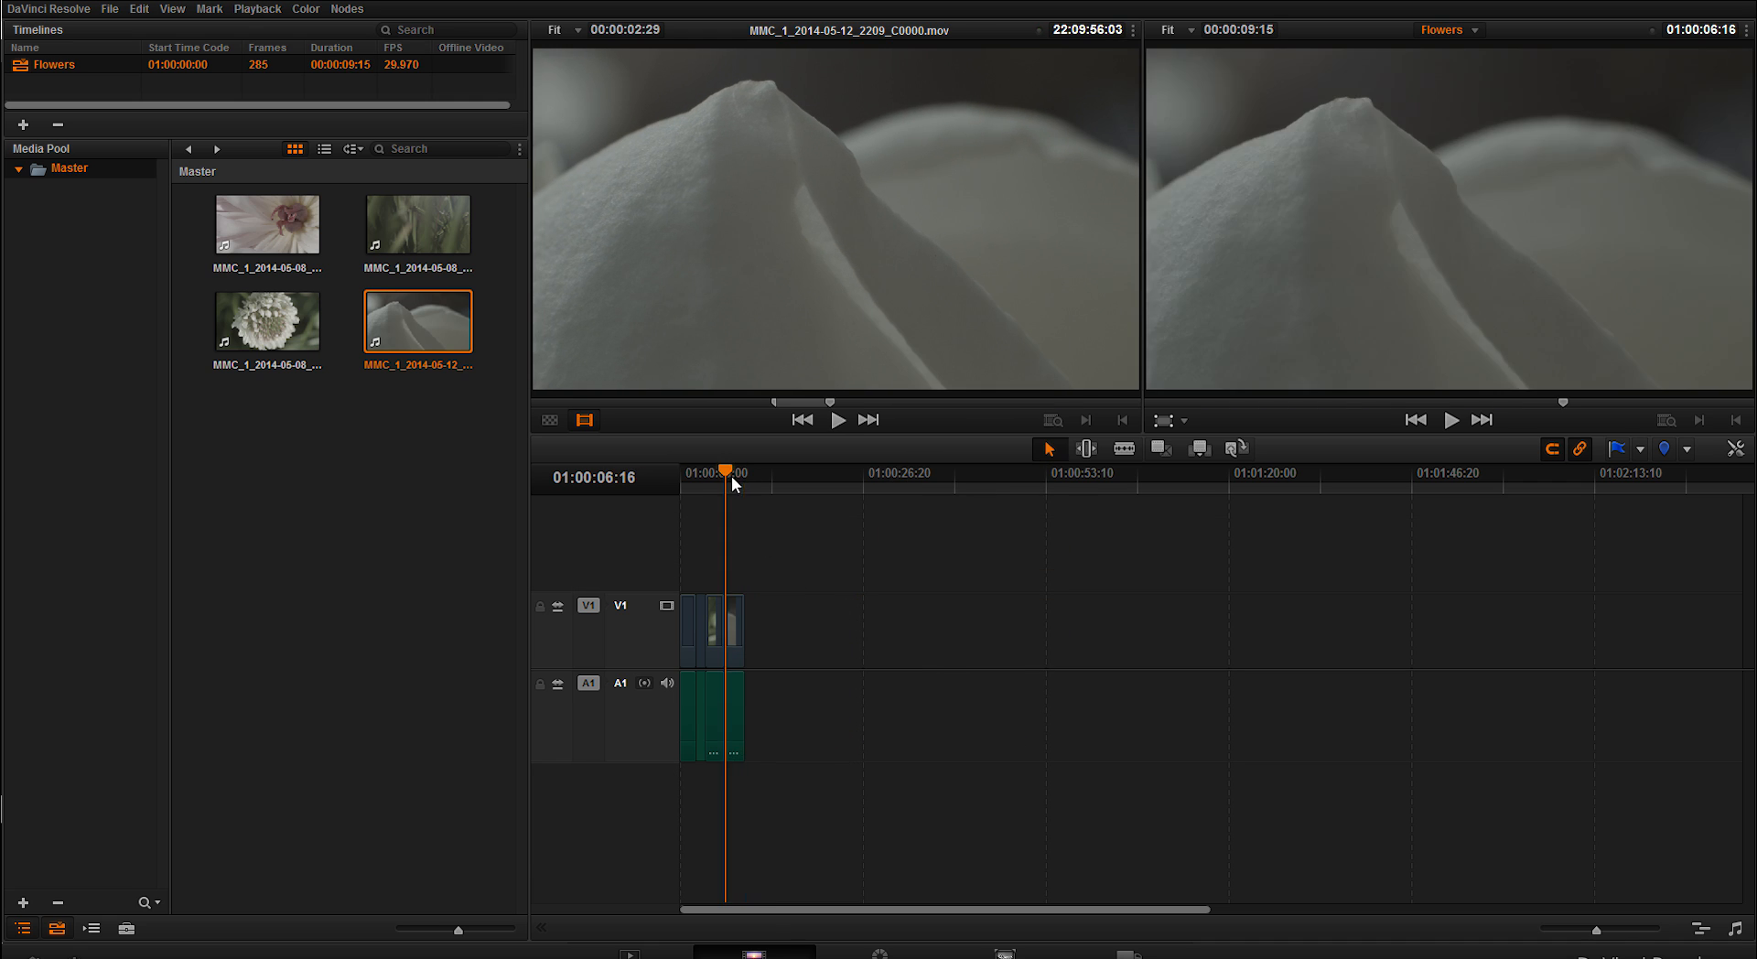
key(space)
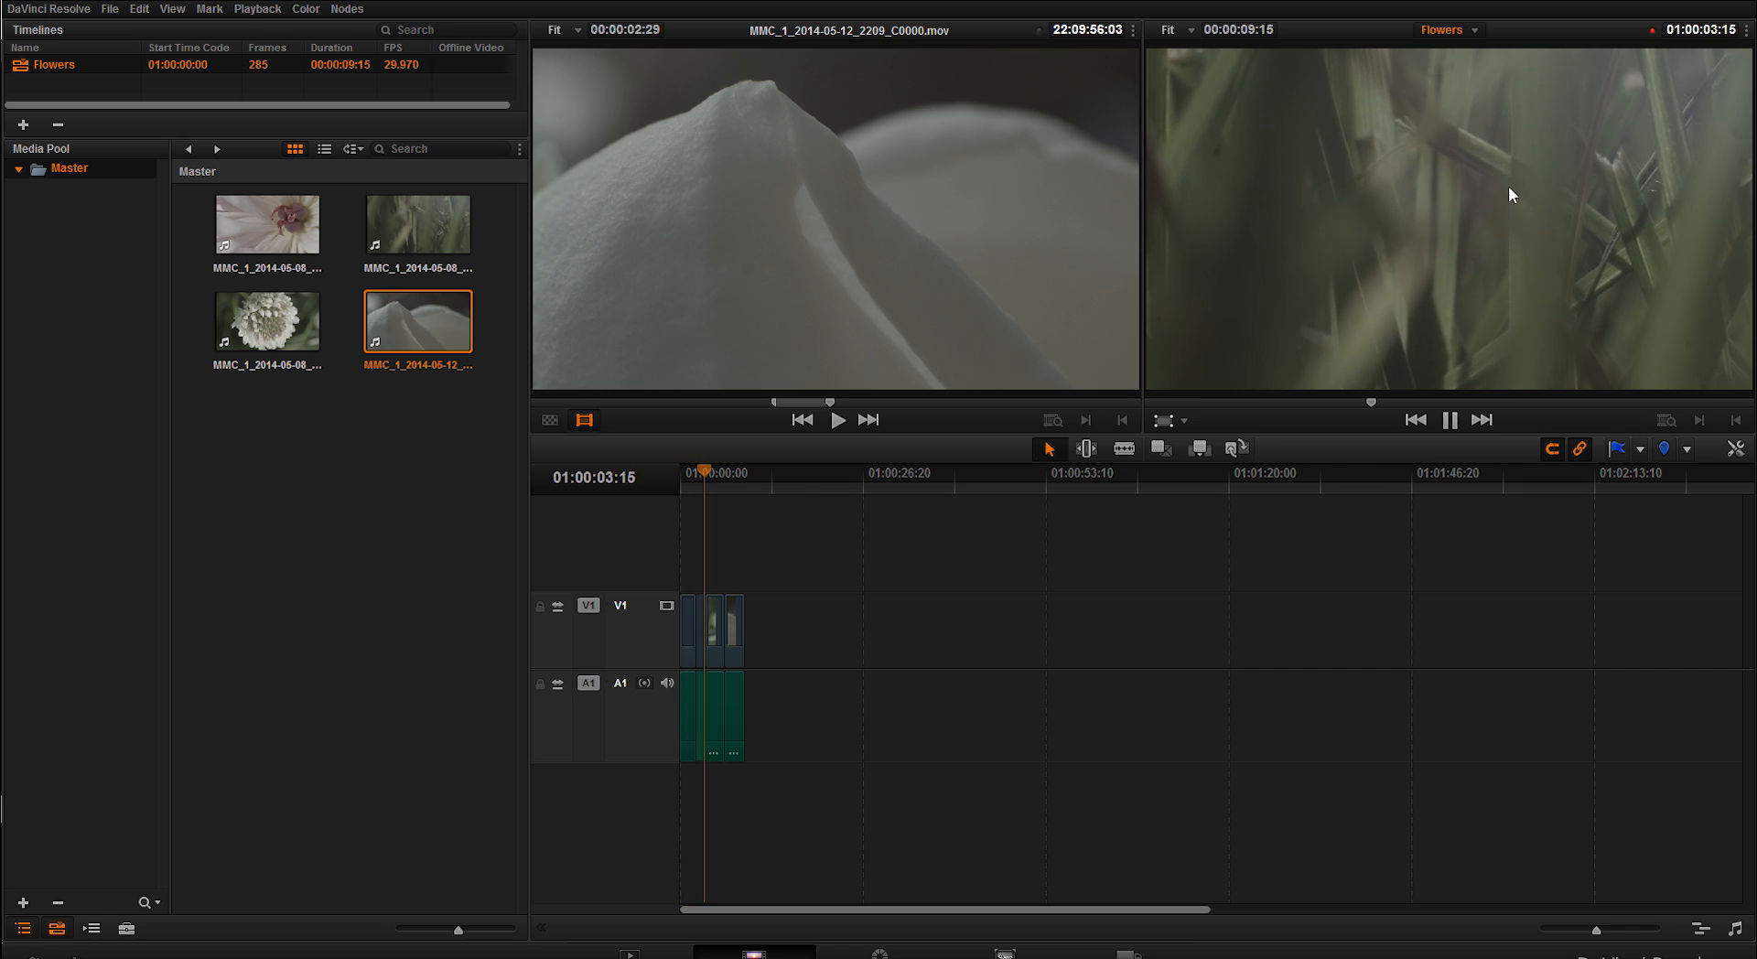
key(space)
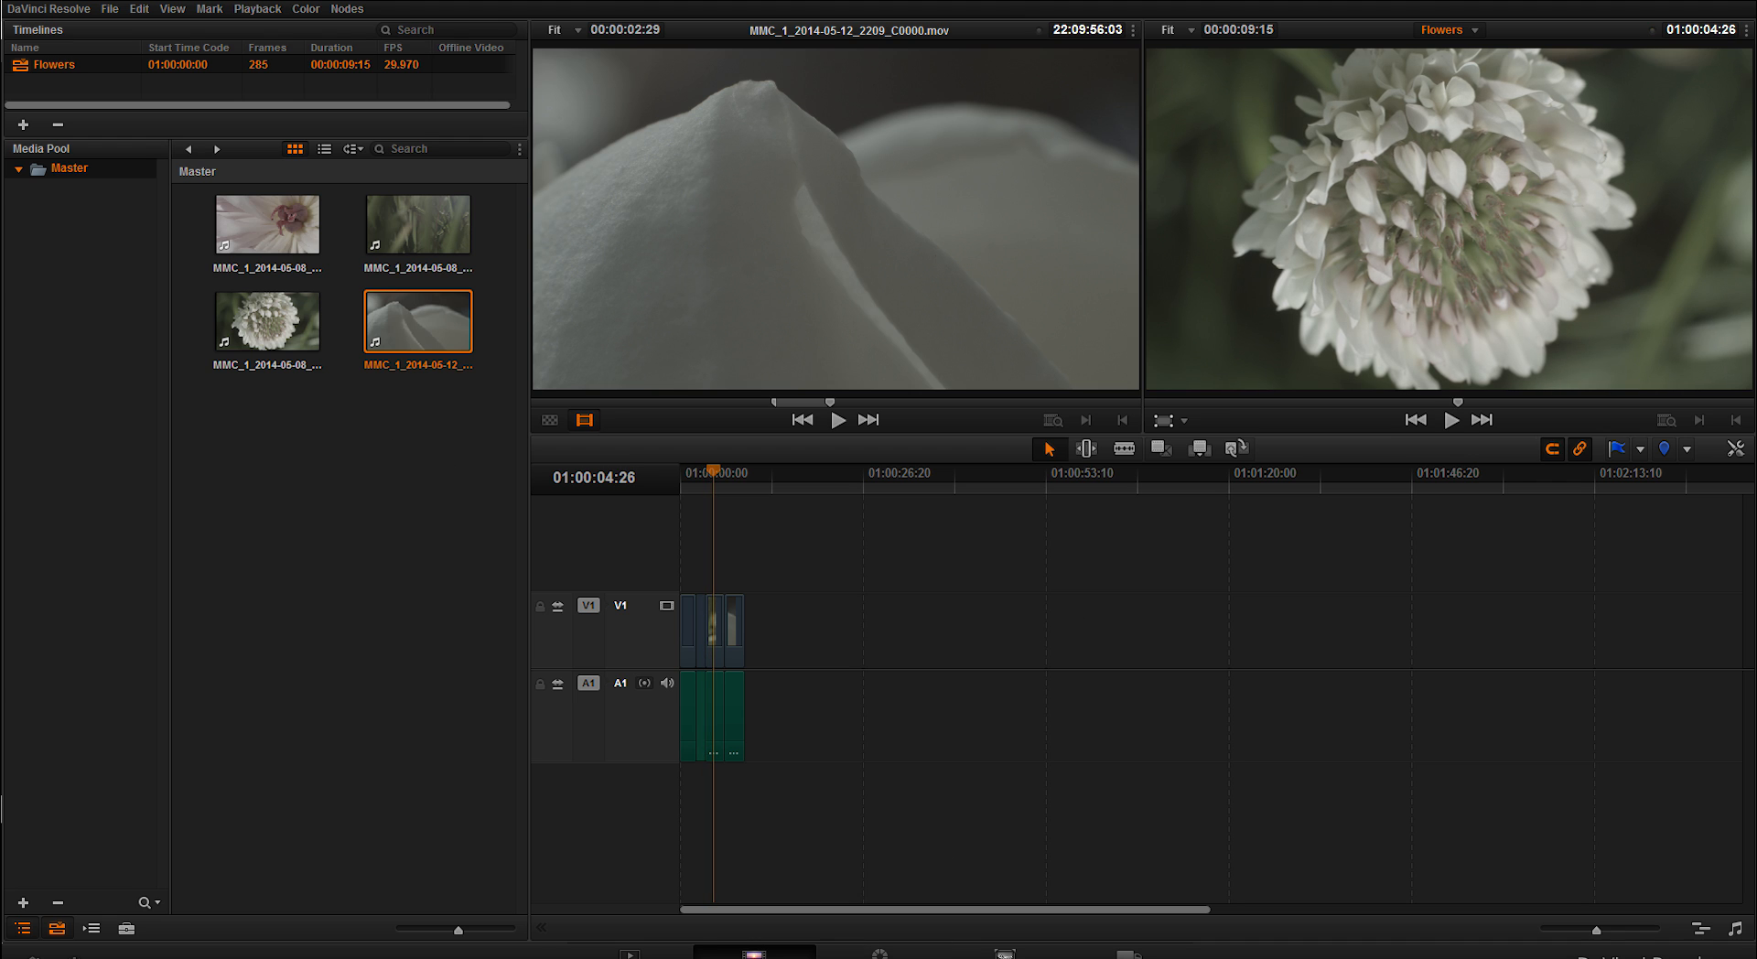
Review the Media page briefly, then replay the whole Flowers edit from the beginning
key(shift+2)
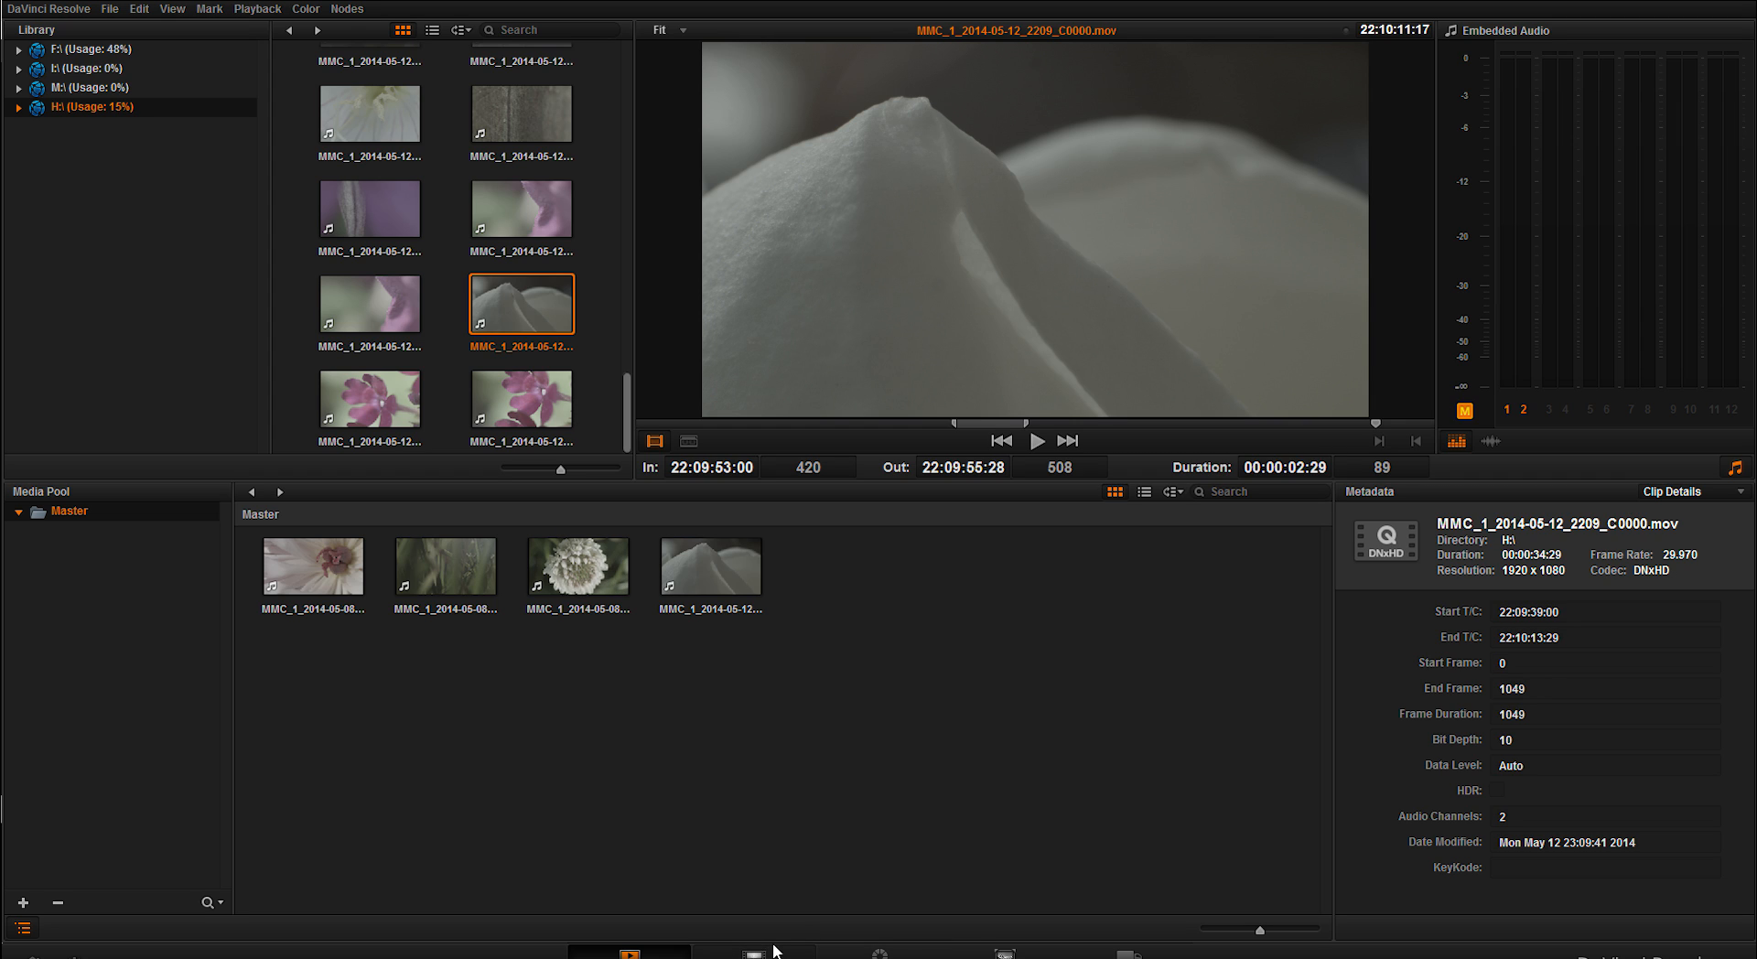
click(777, 950)
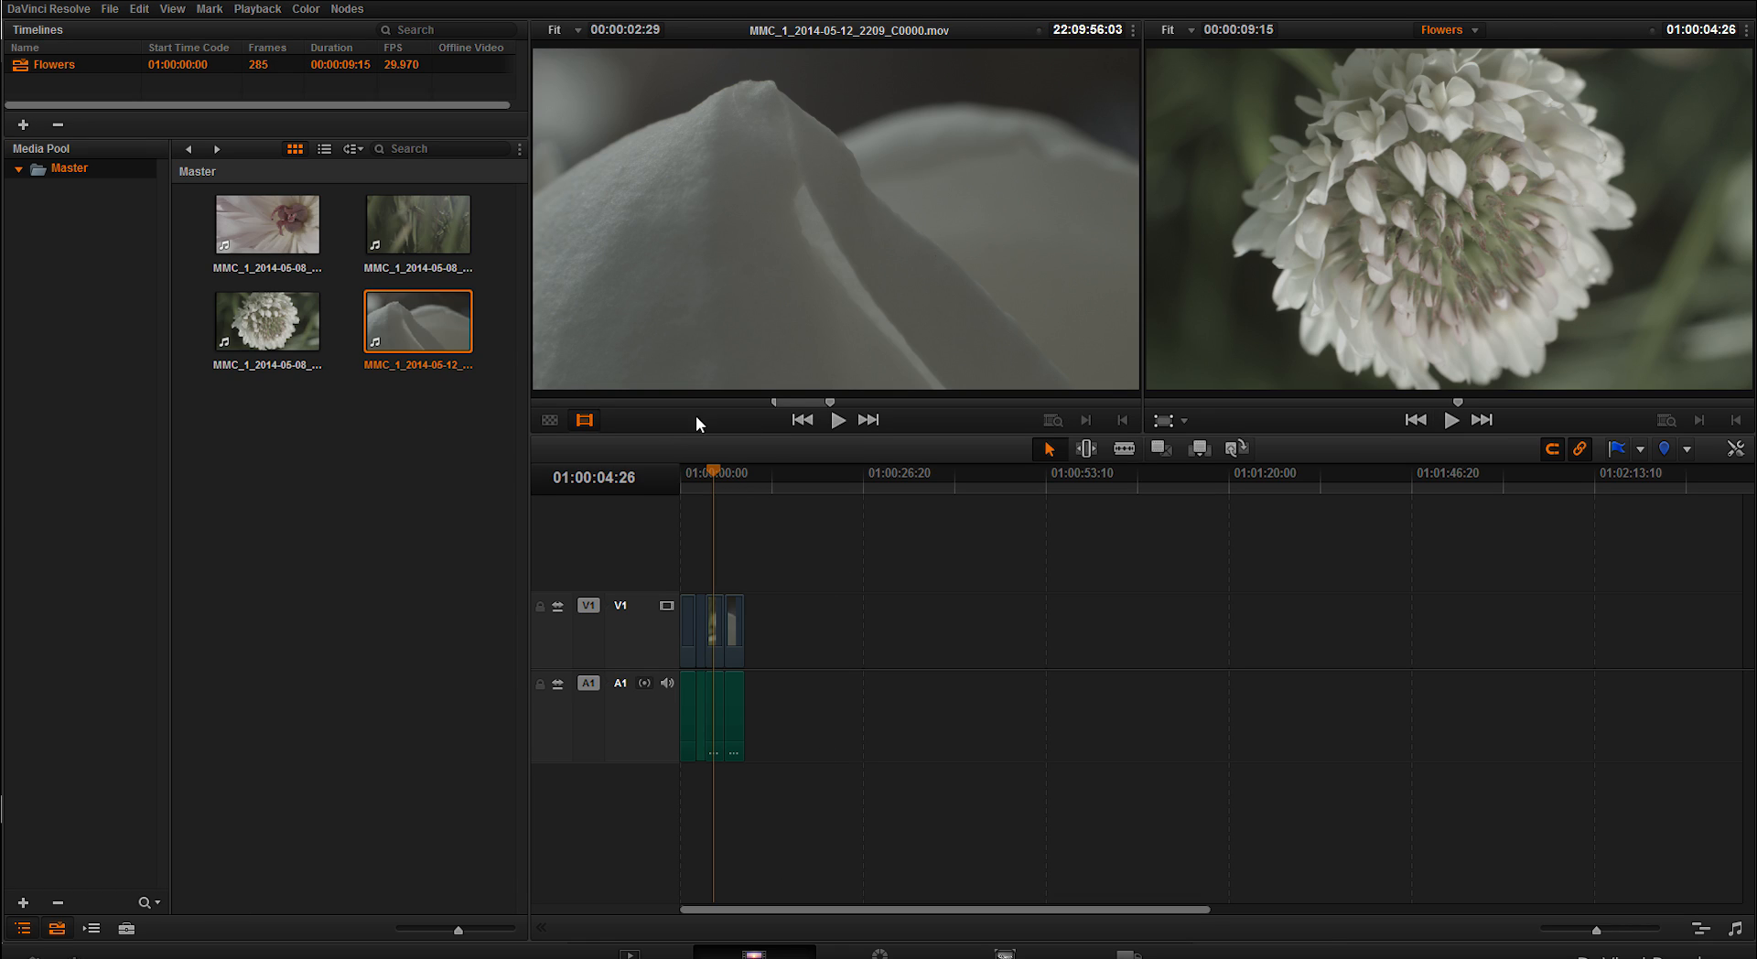
drag(738, 475, 712, 479)
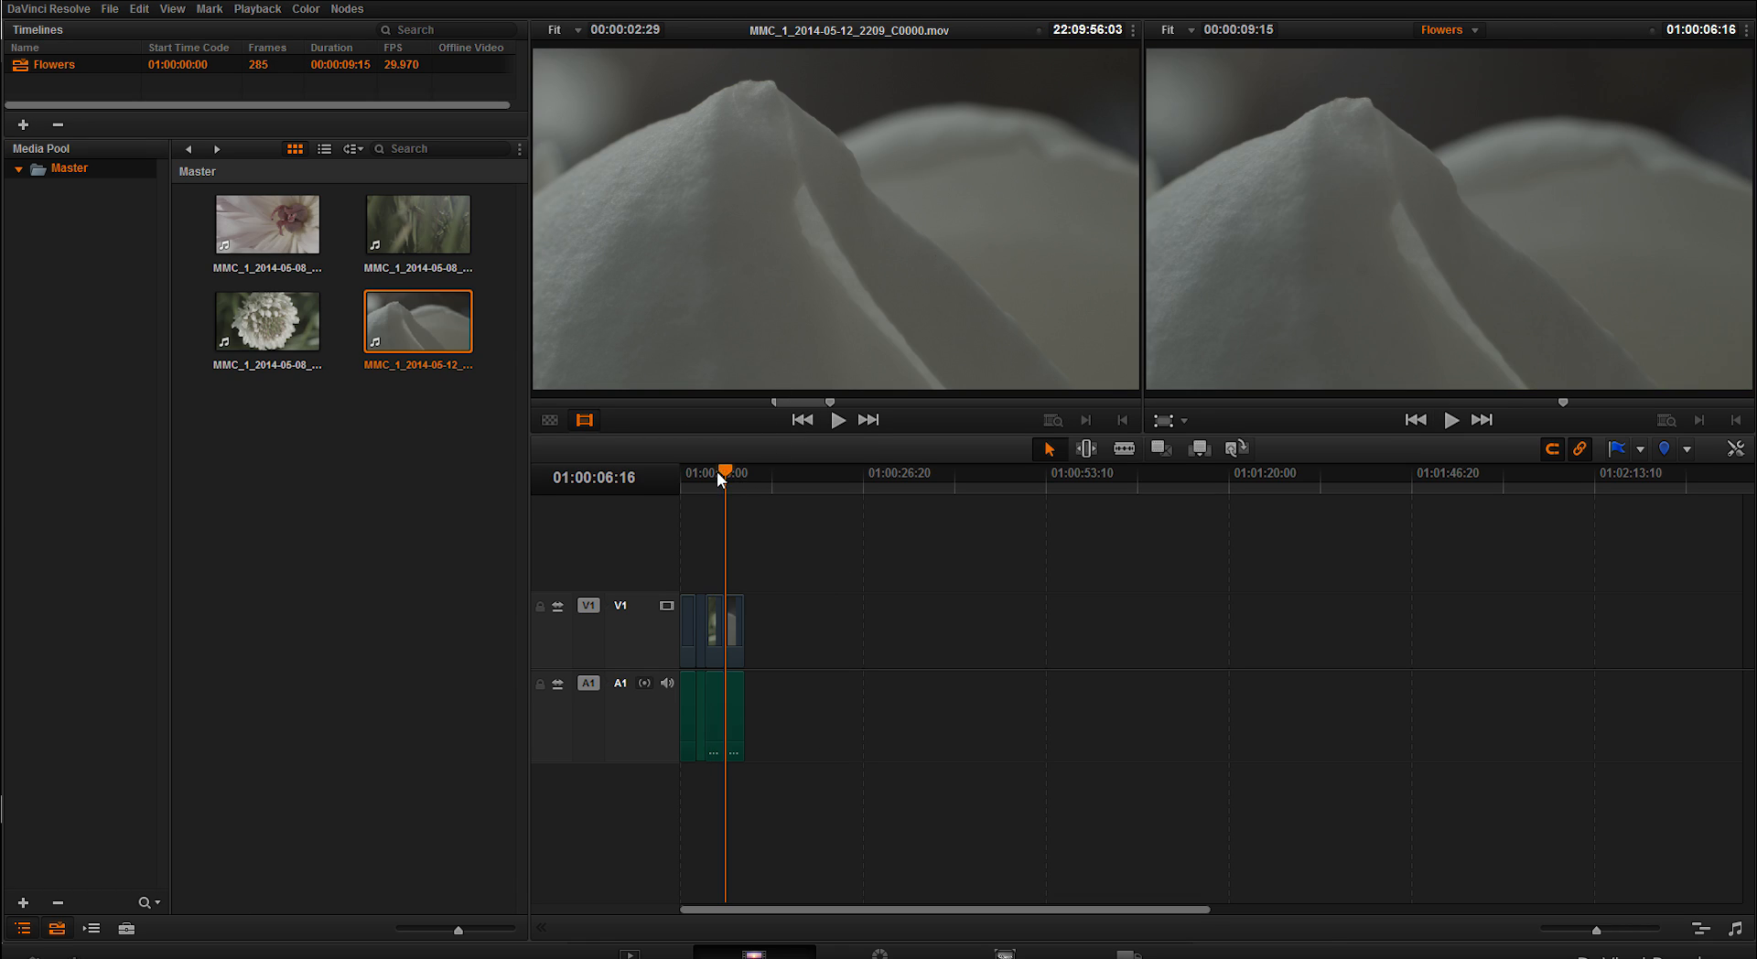
key(space)
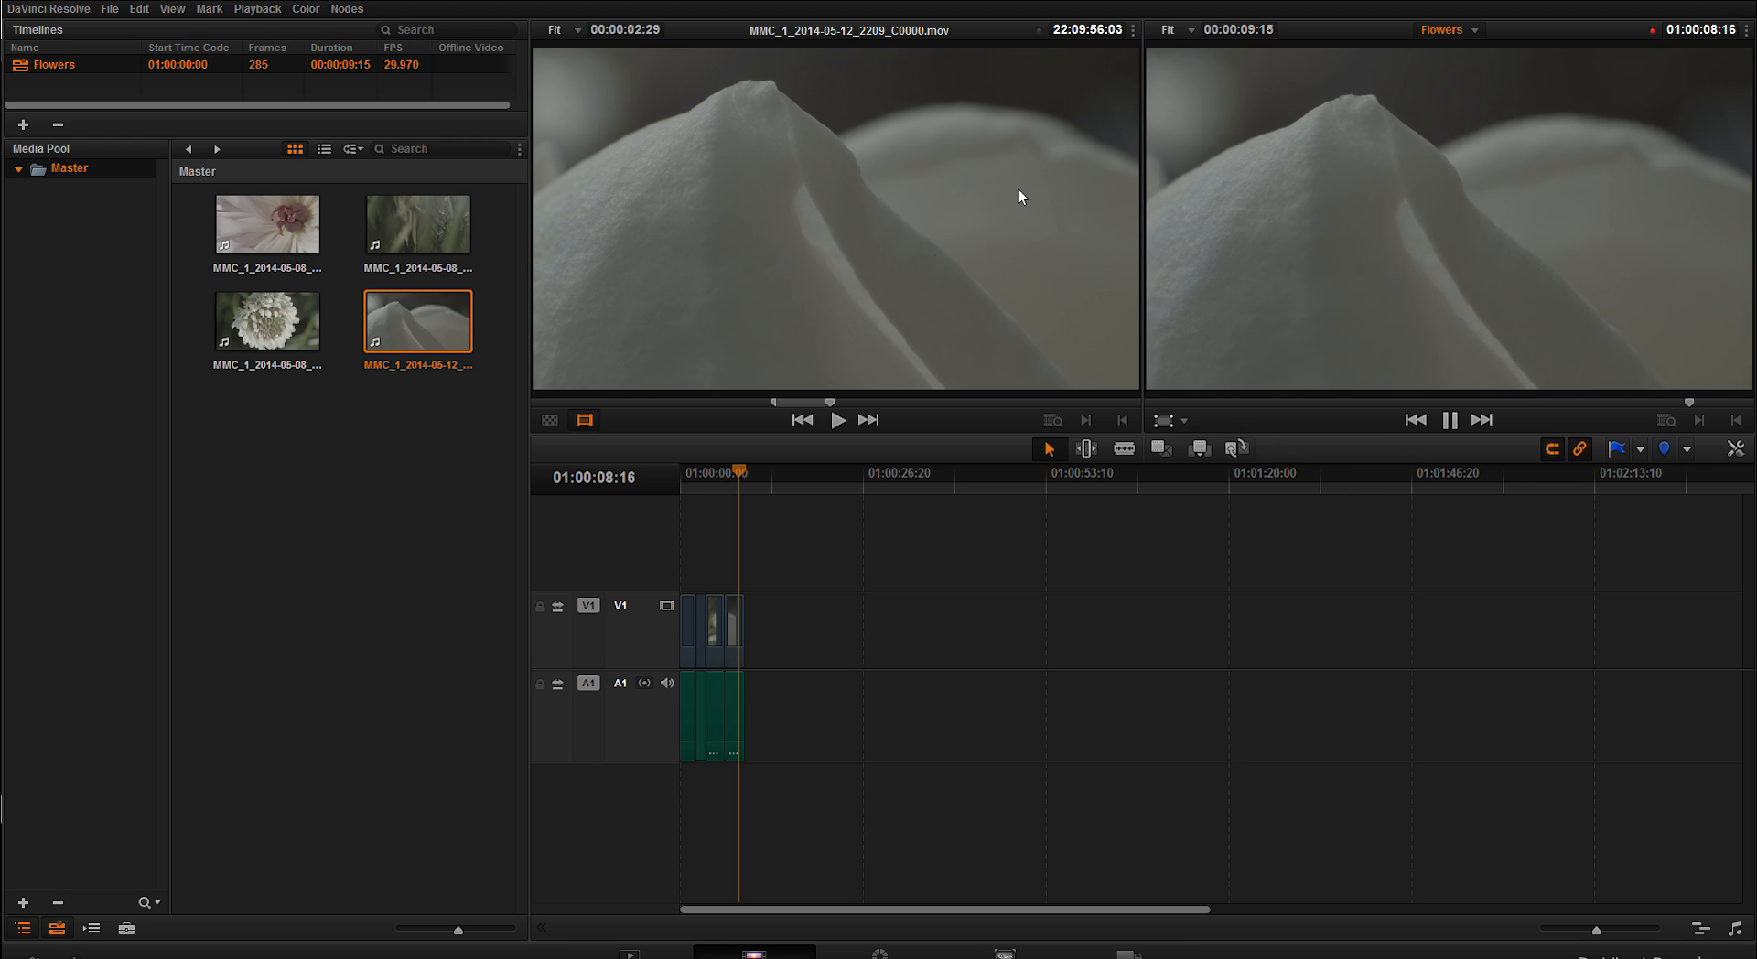
key(space)
click(685, 481)
key(space)
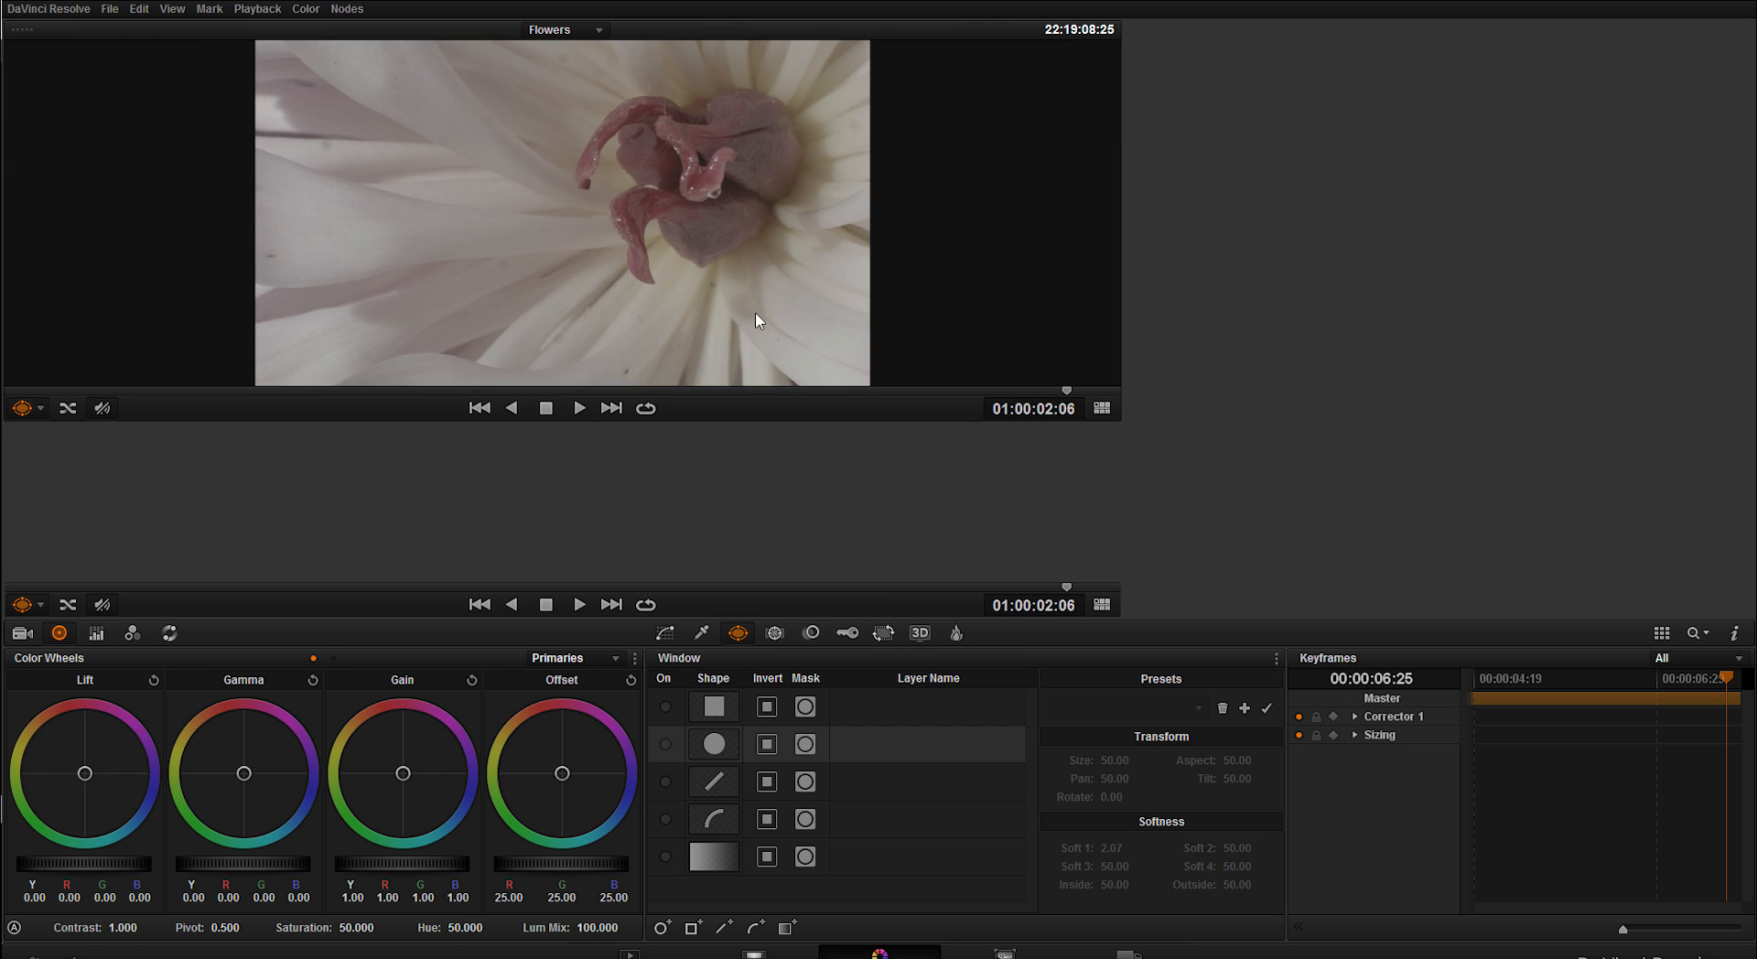
Show the full grading layout, select clip 04 and reposition its correction node
key(alt+f)
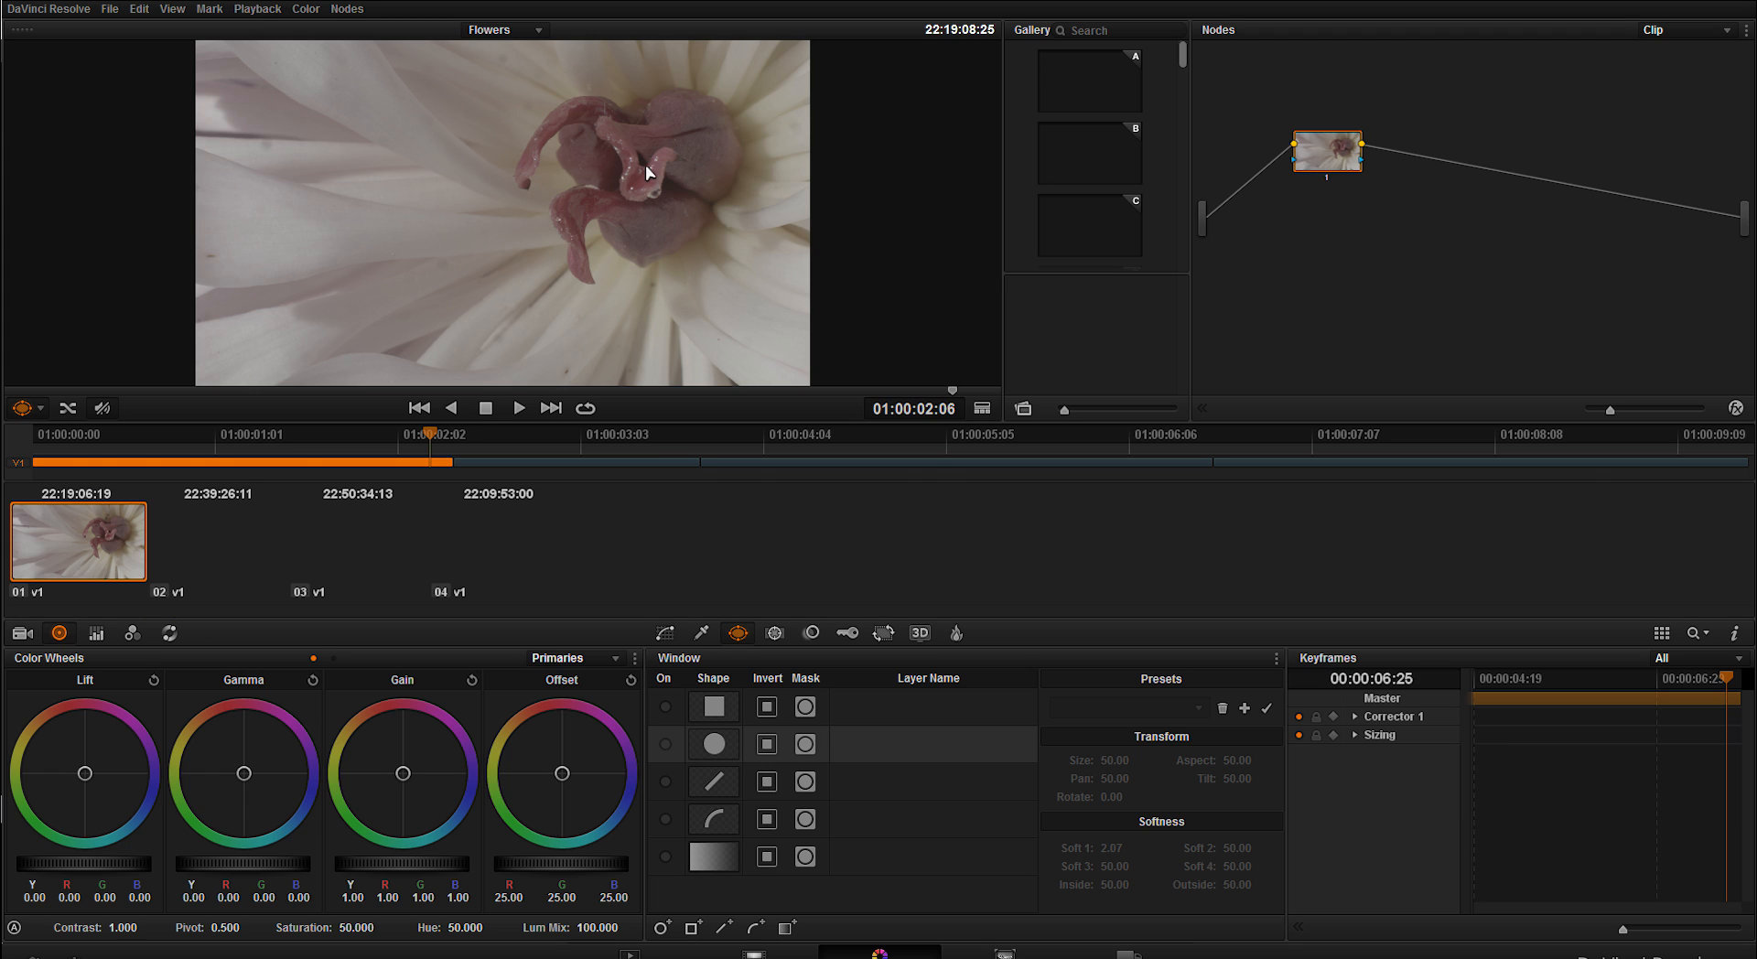
click(500, 540)
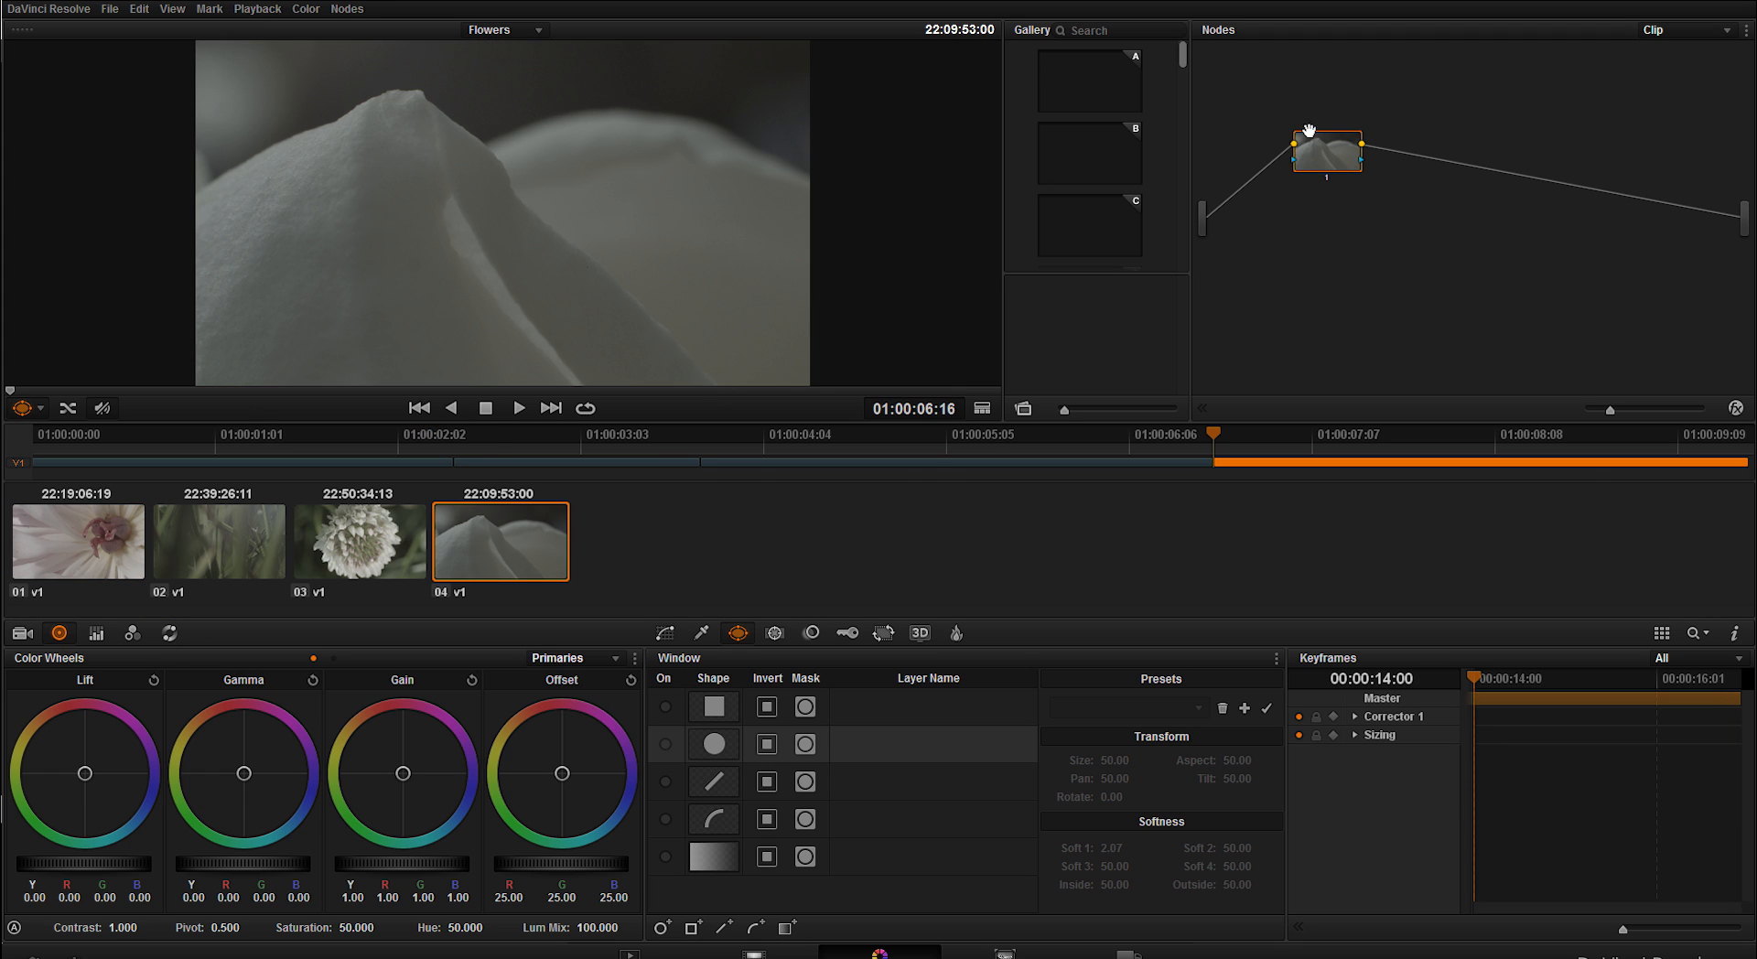
drag(1339, 161, 1282, 162)
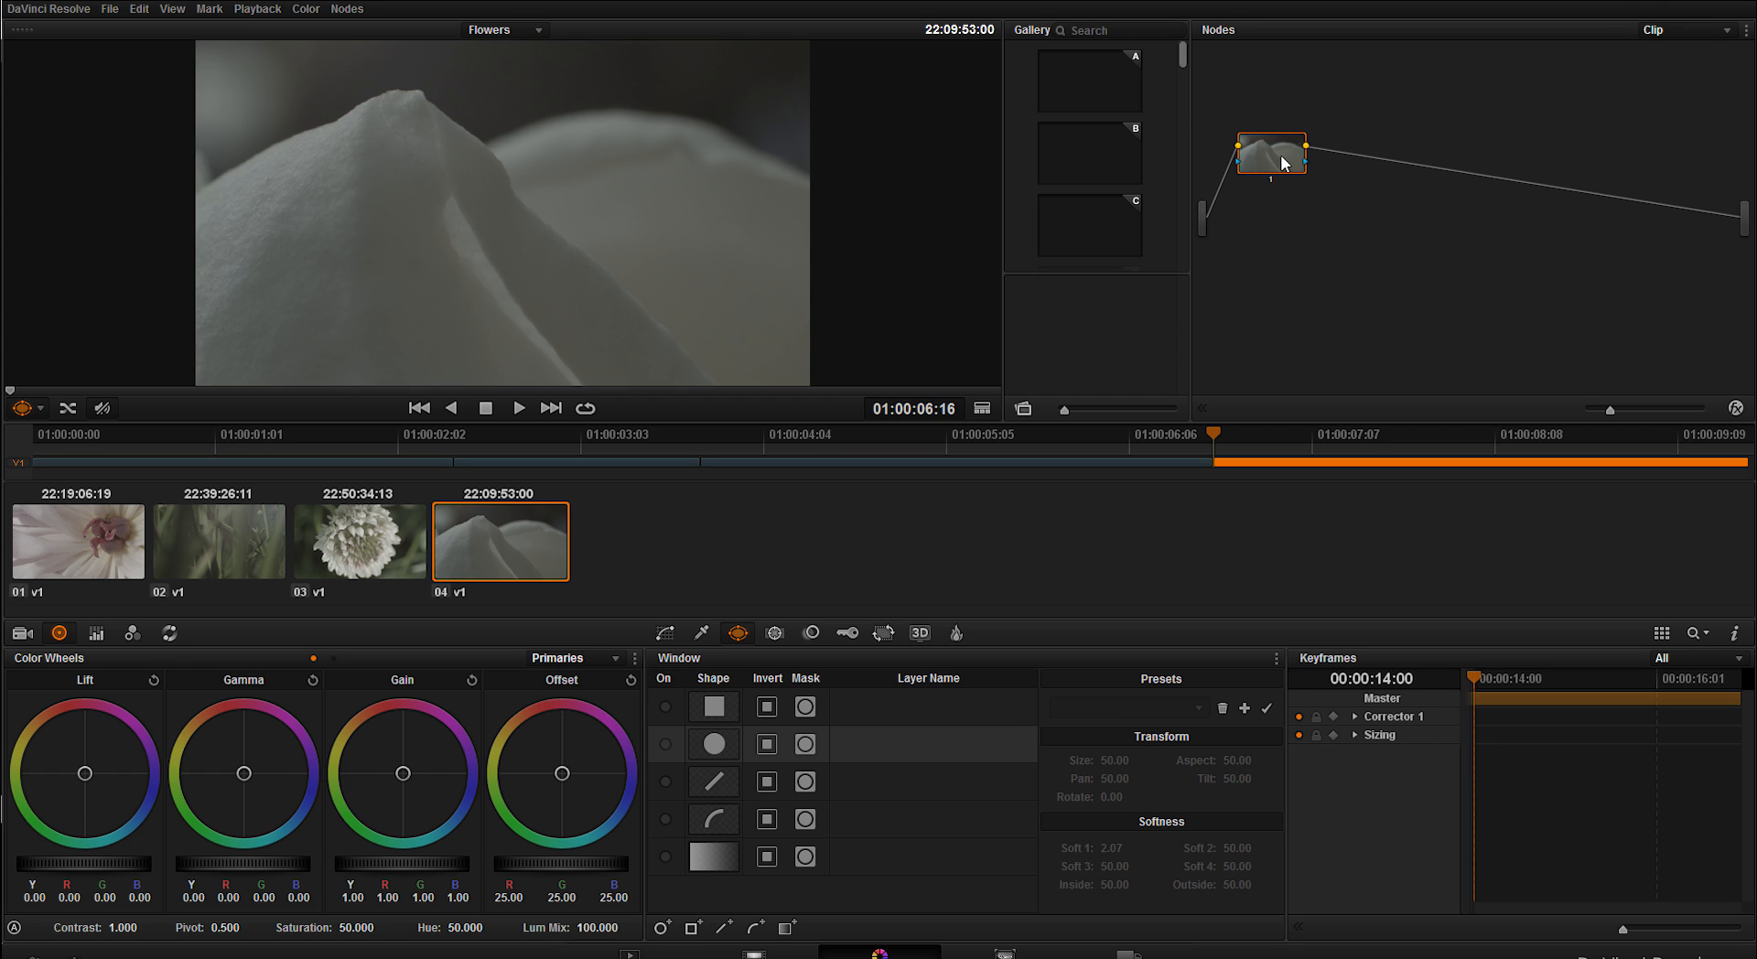
mouse_move(1283, 162)
mouse_down()
mouse_move(1290, 194)
mouse_move(1266, 175)
mouse_up()
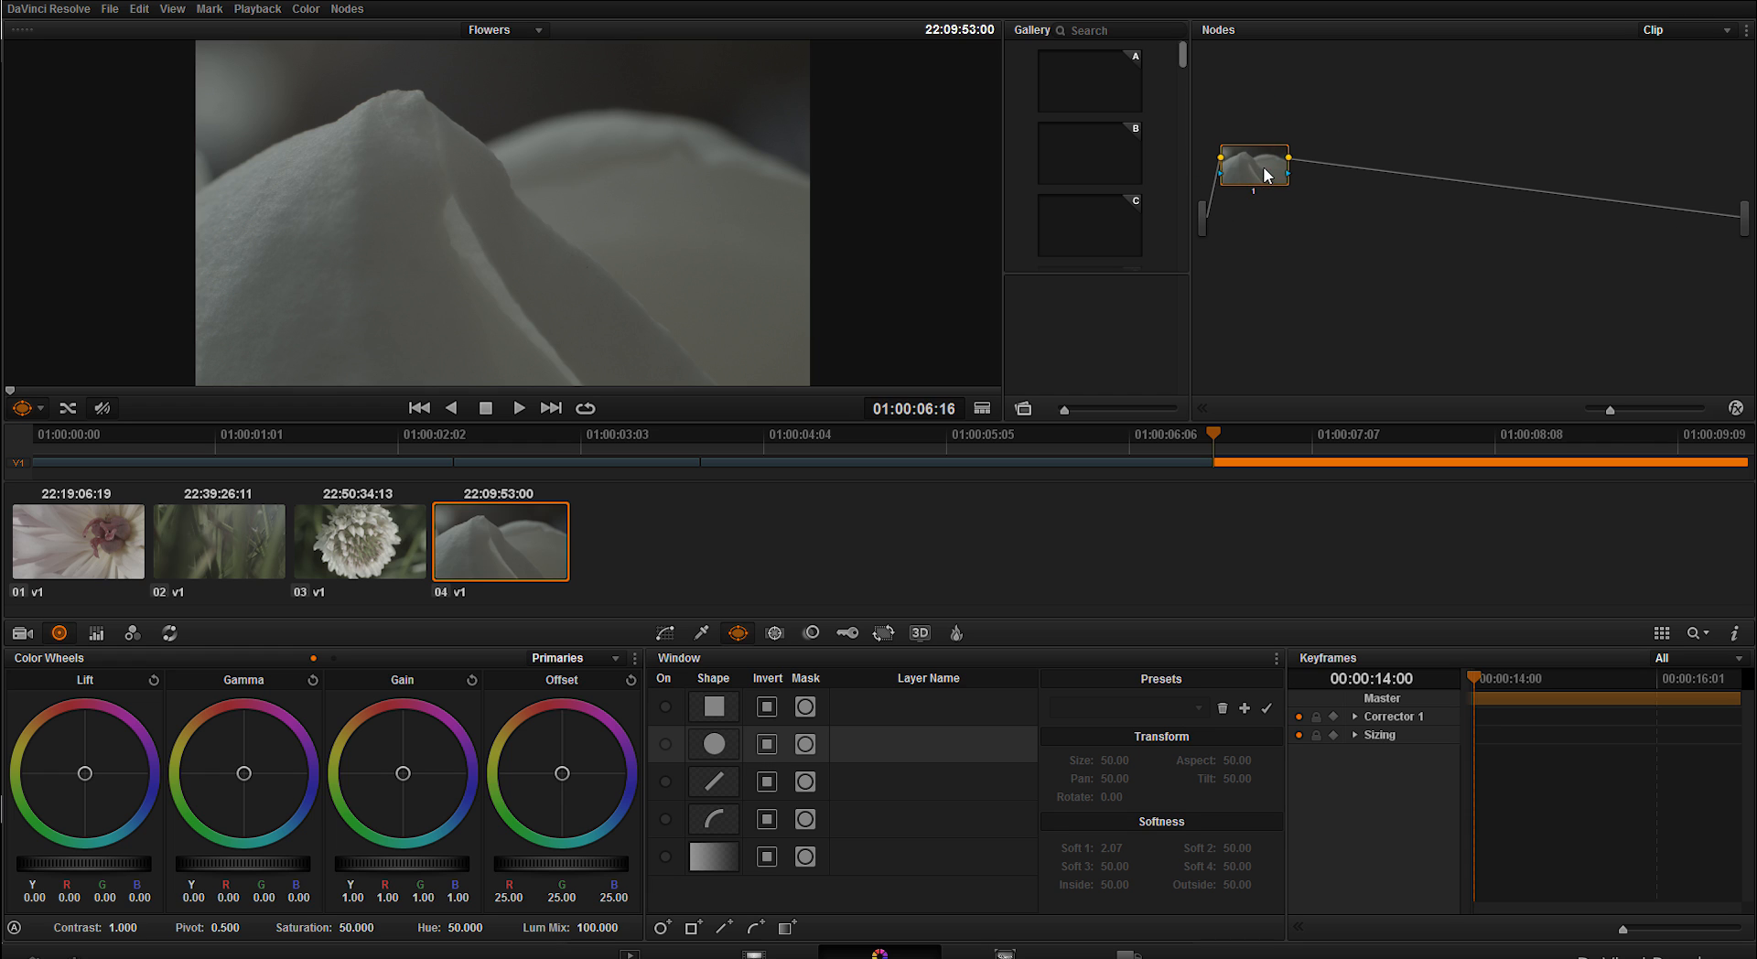
Try a pinkish Gain tint on the petal clip, reset it to neutral, and nudge the node
drag(403, 773, 409, 767)
double_click(409, 767)
mouse_move(1262, 172)
mouse_down()
mouse_move(1297, 126)
mouse_move(1283, 139)
mouse_up()
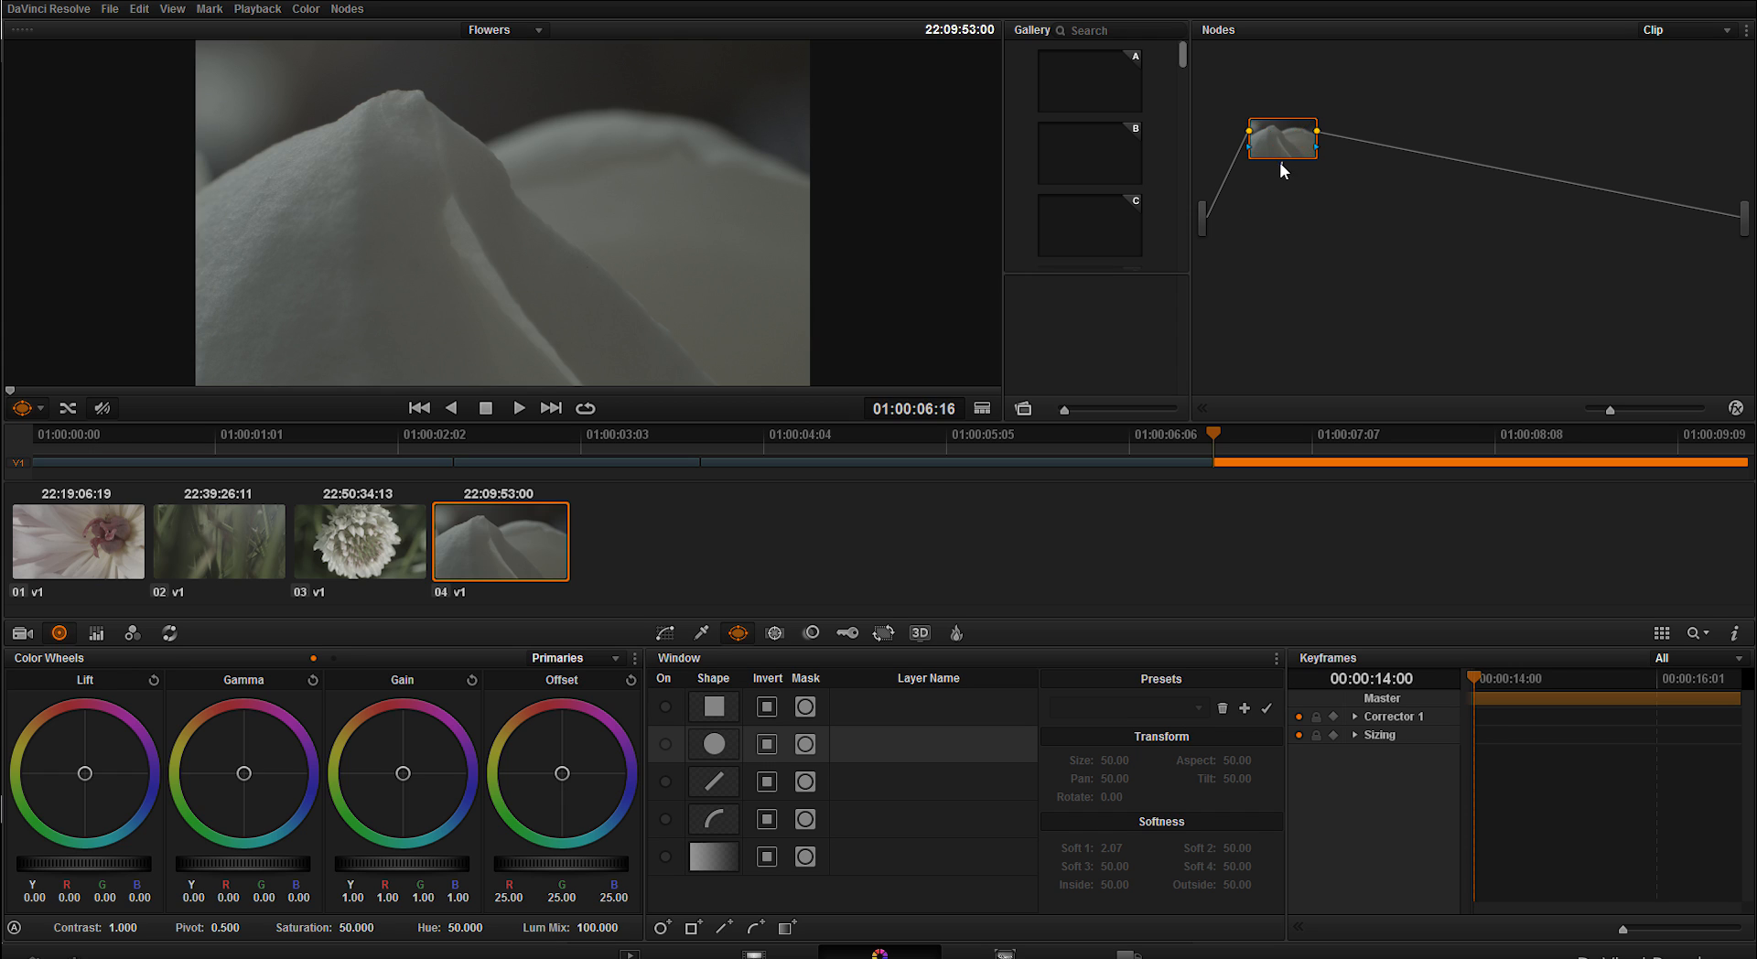
drag(1281, 142, 1276, 194)
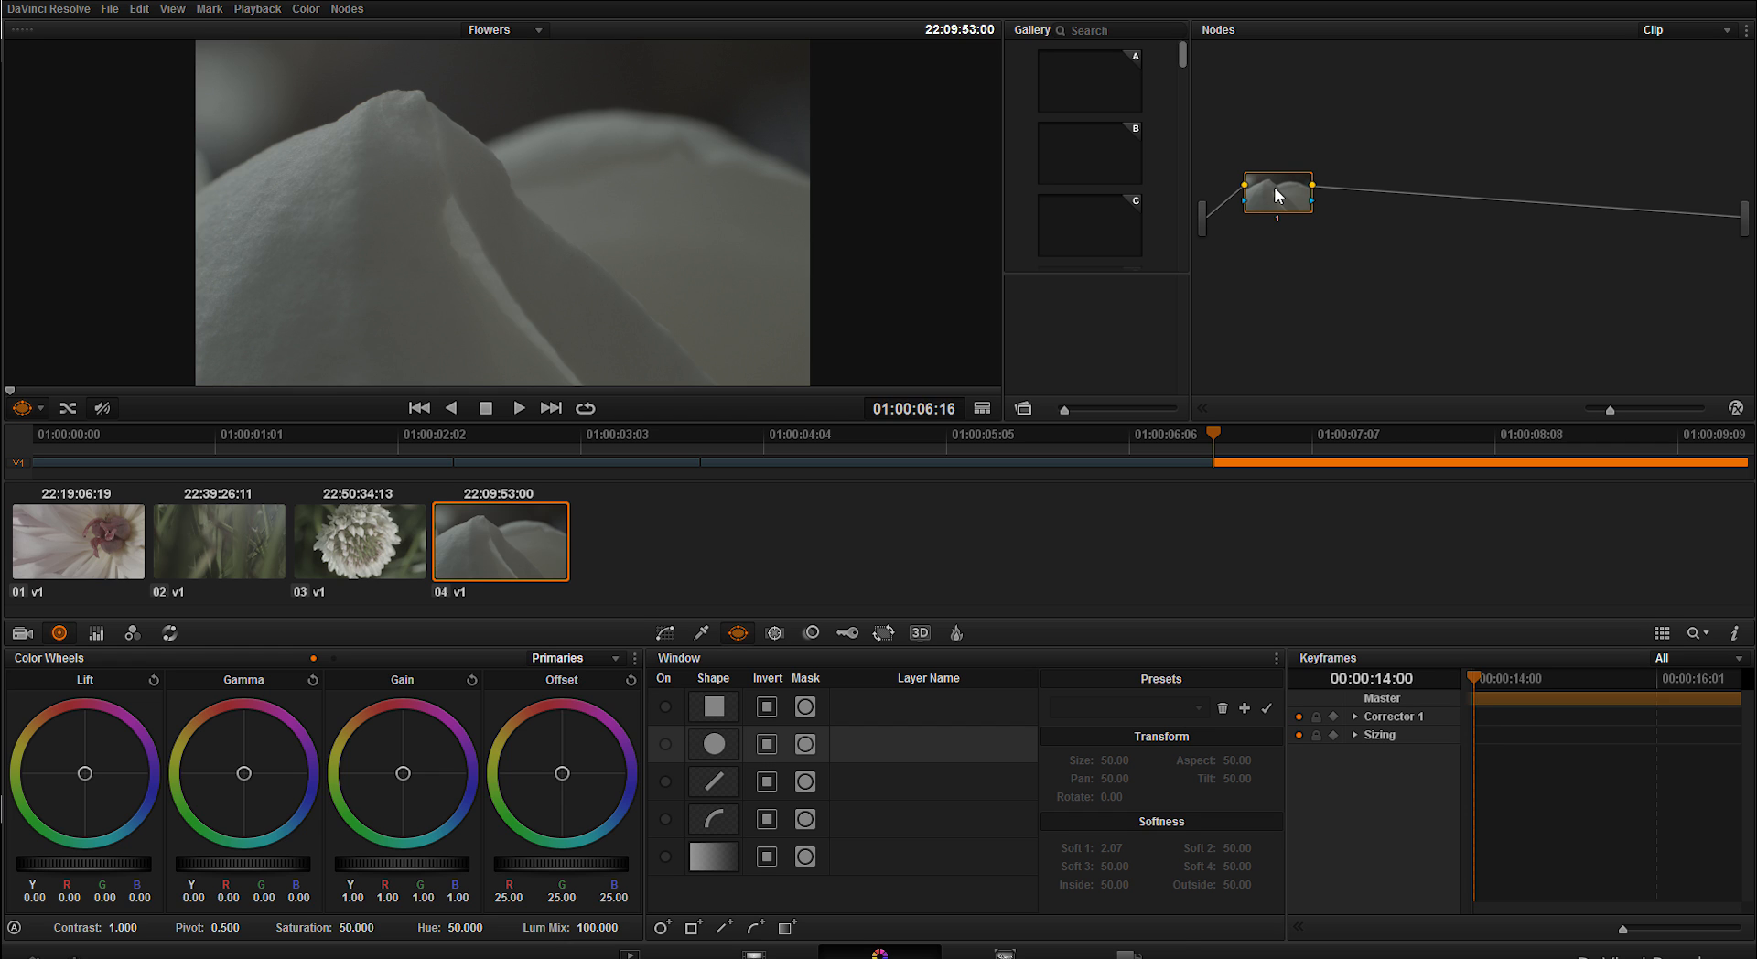
click(346, 9)
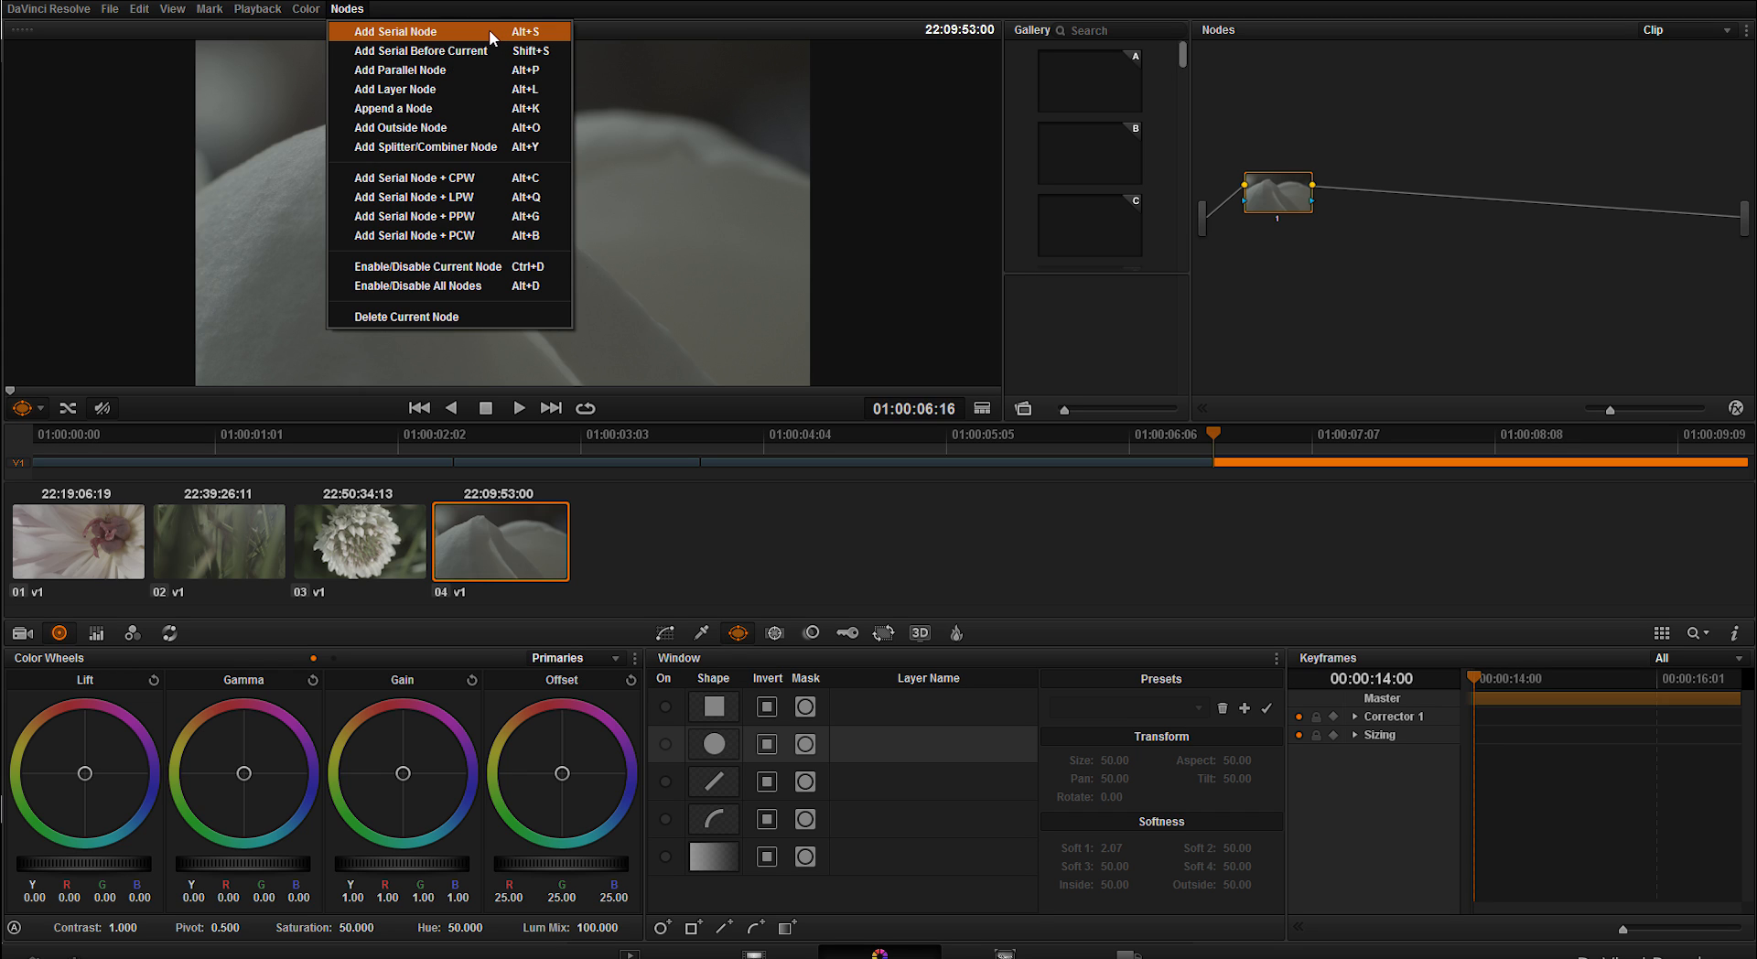
click(489, 30)
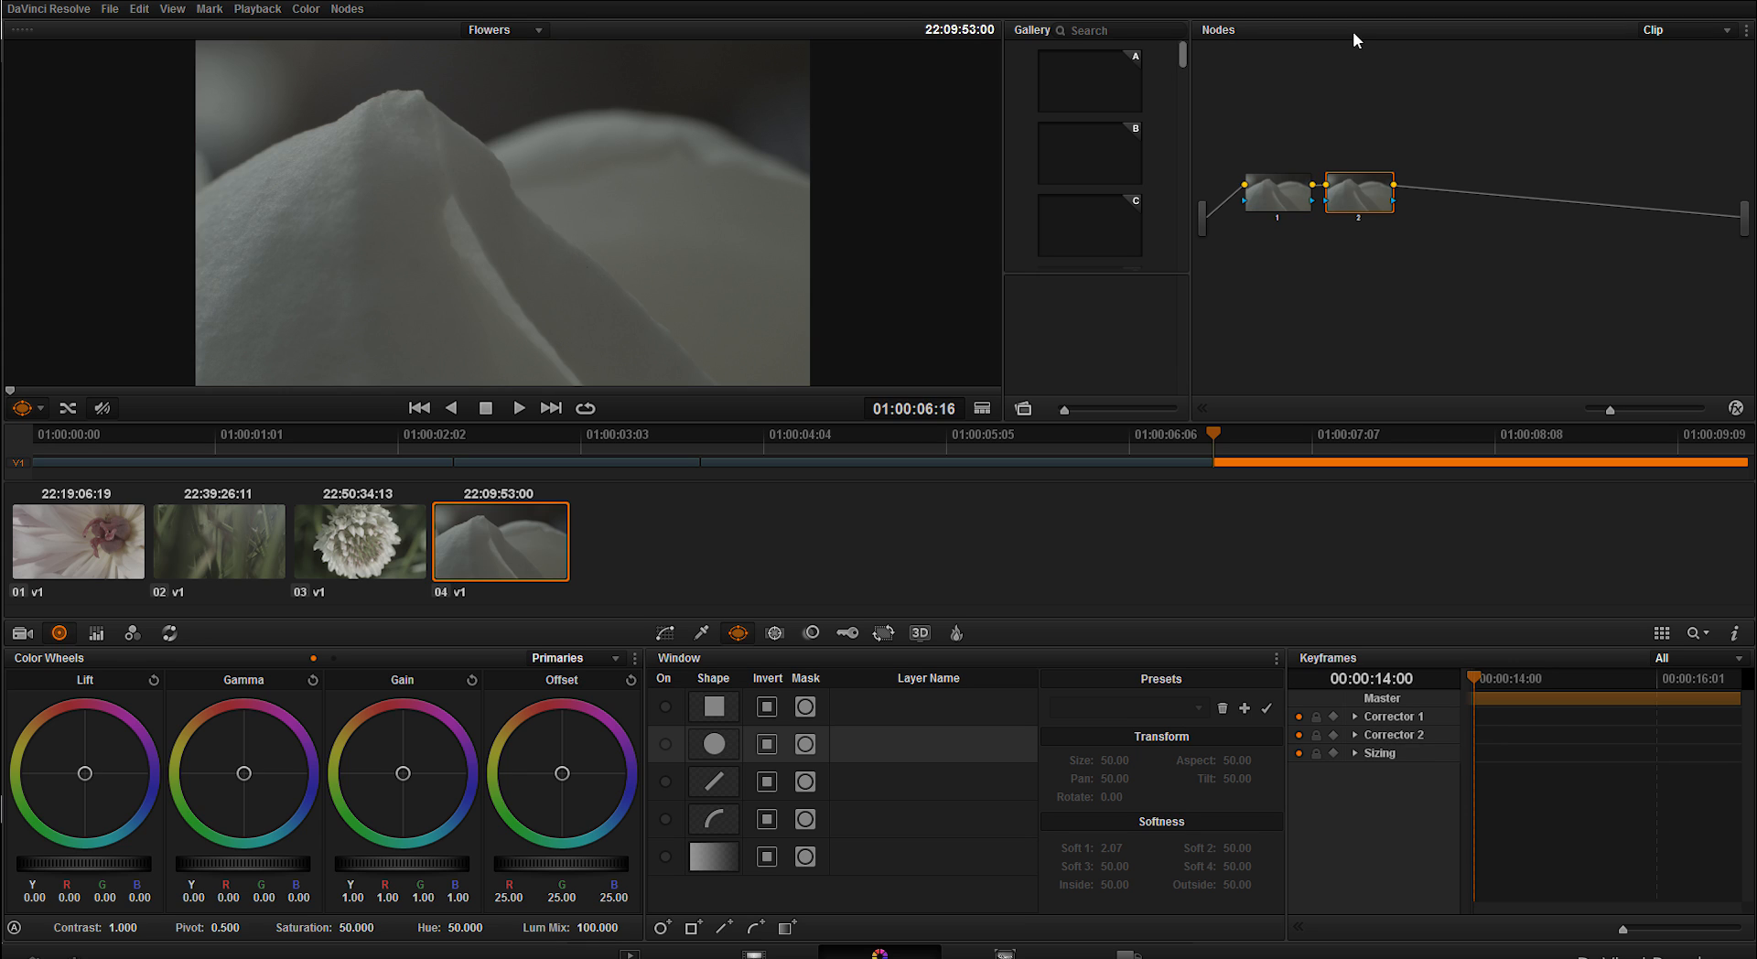
key(alt+s)
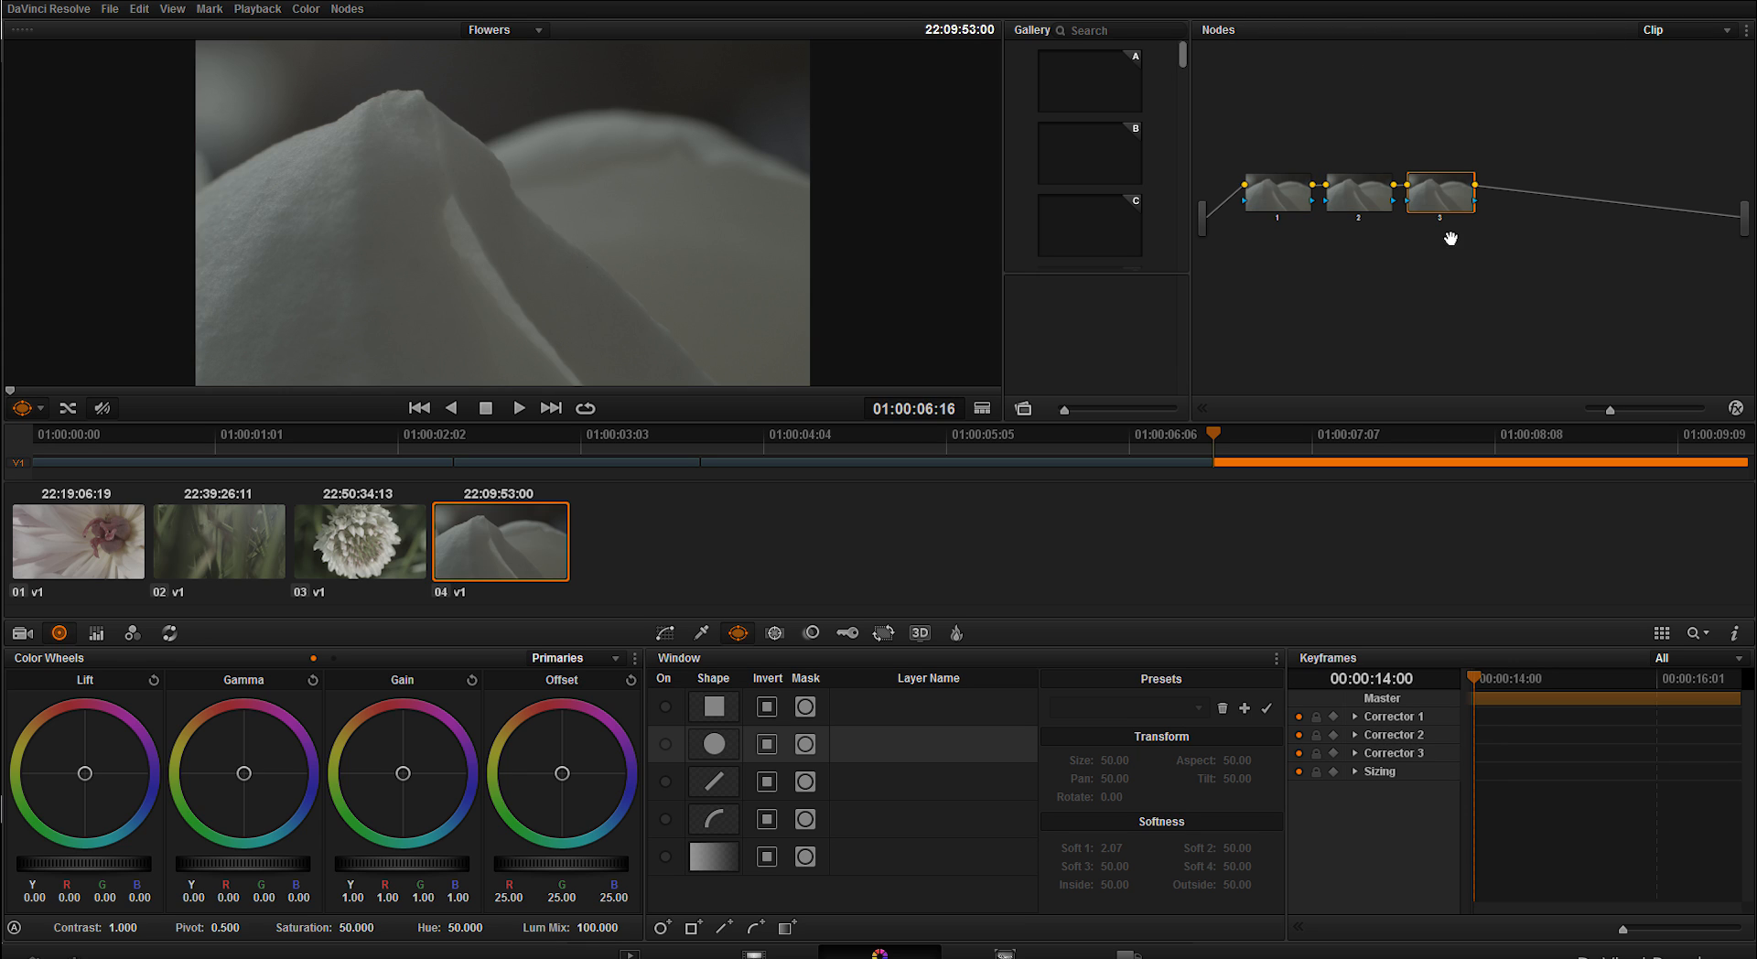
key(Delete)
click(1357, 173)
key(Delete)
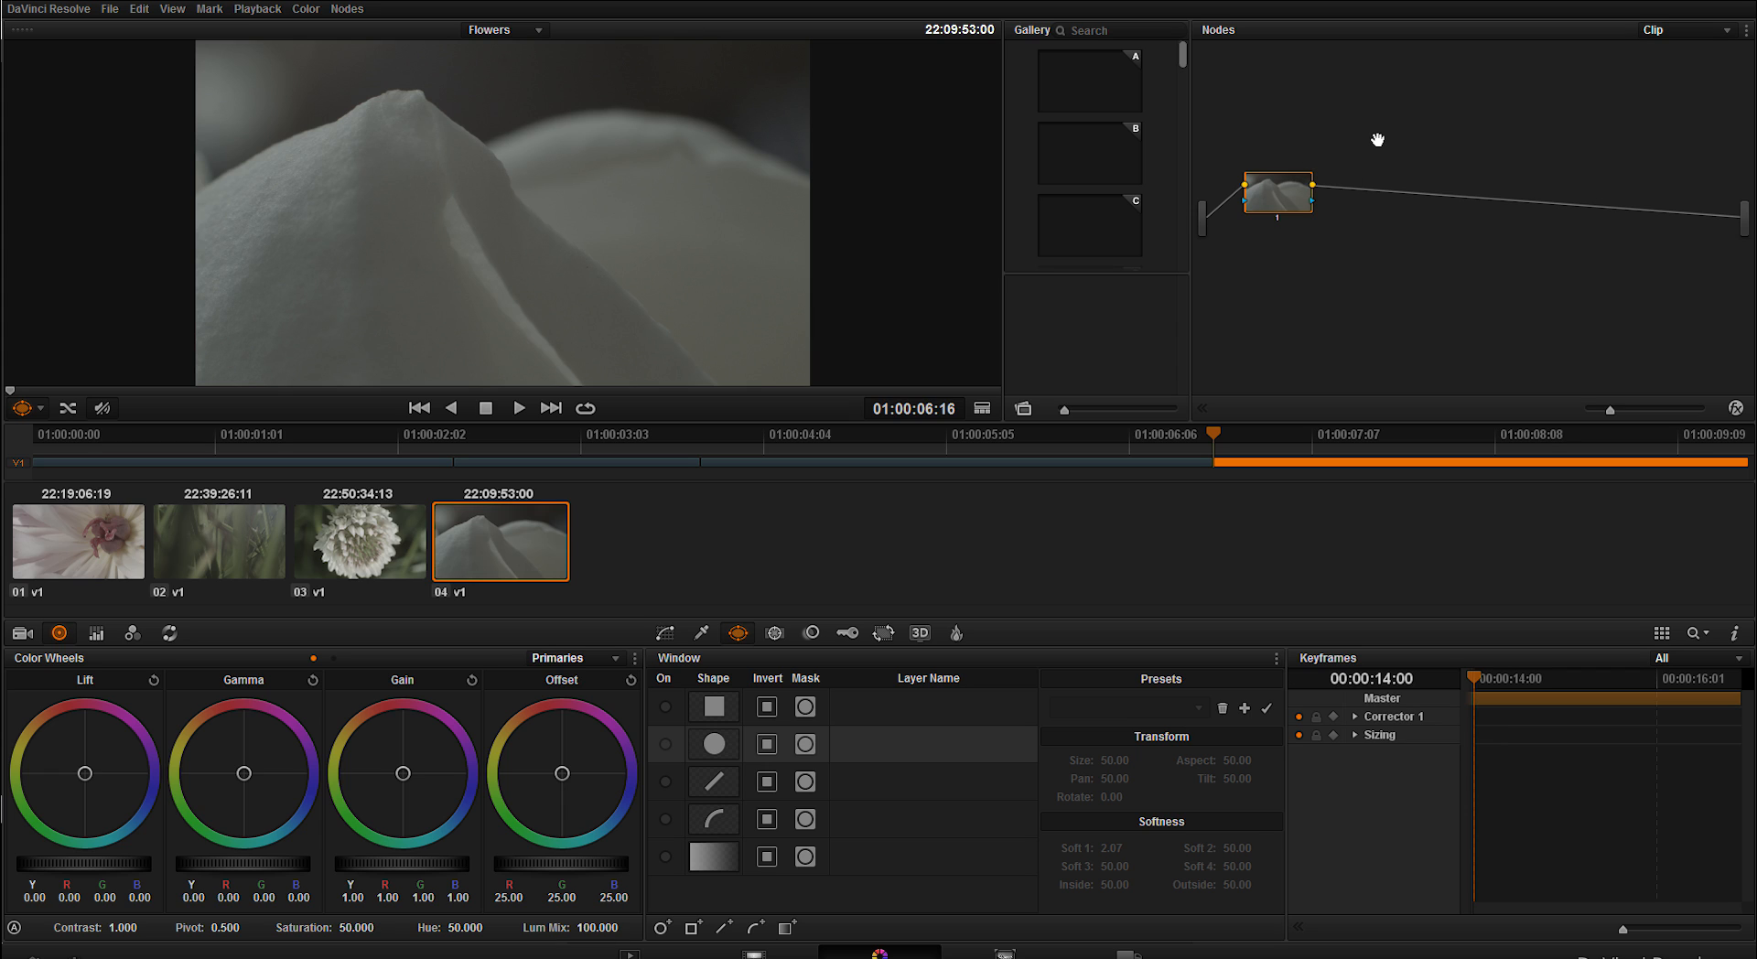
key(alt+s)
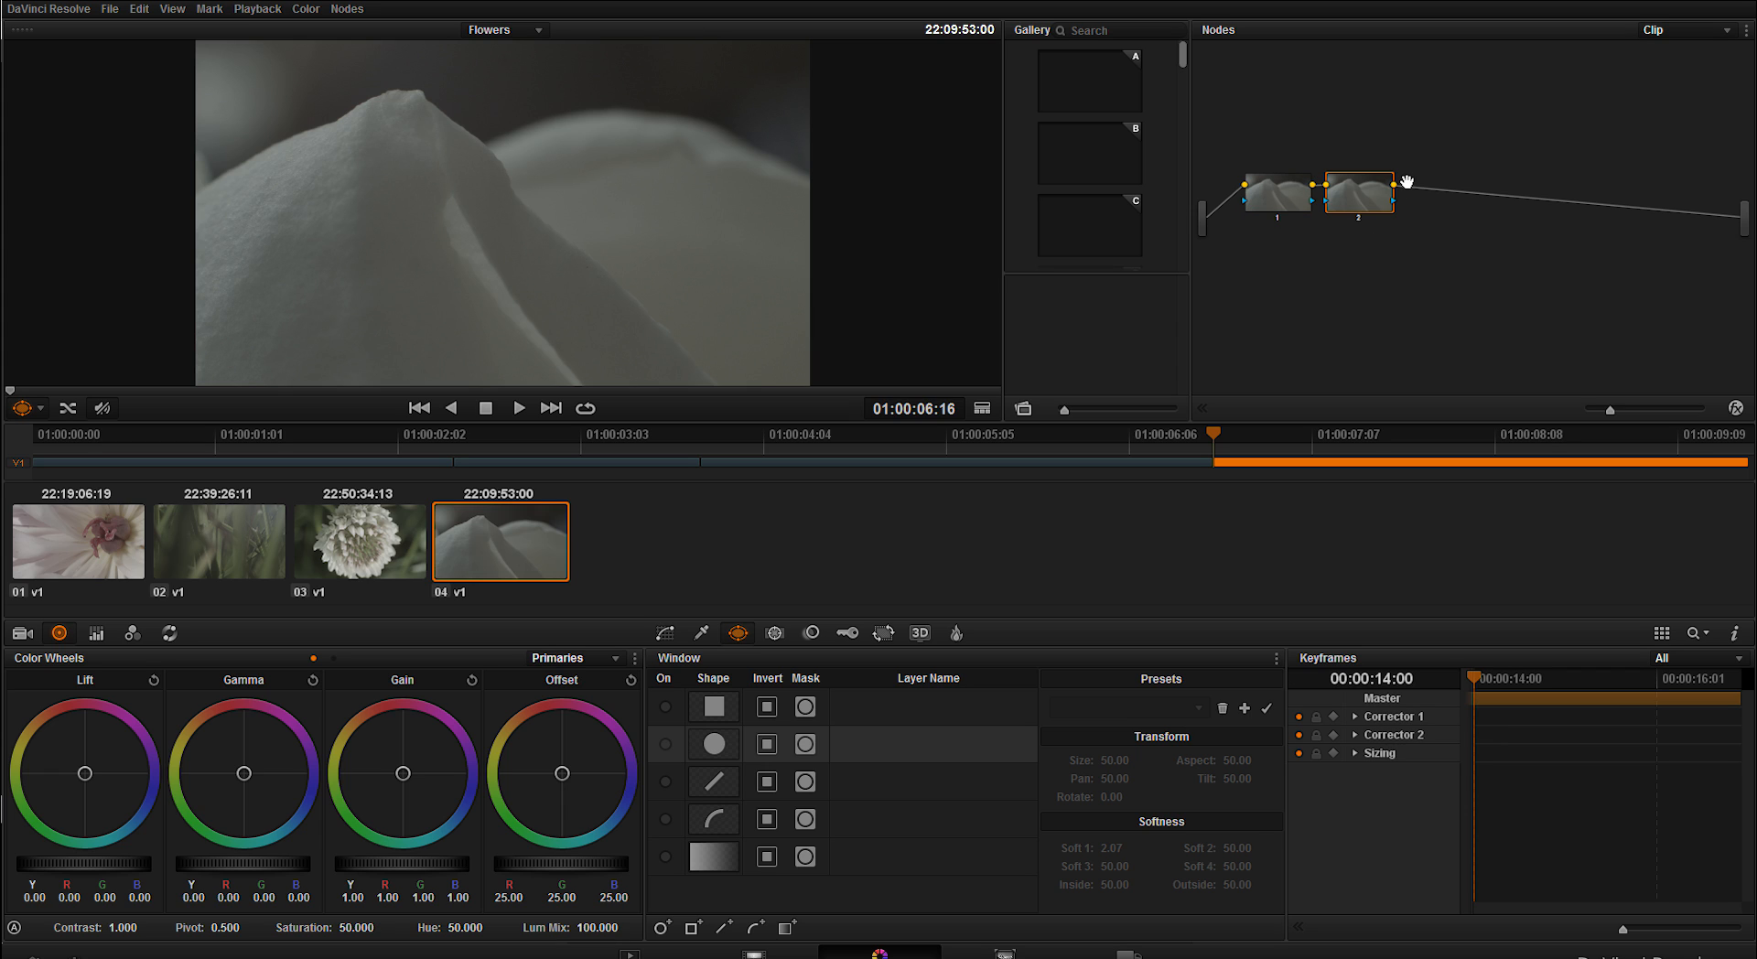
key(ctrl+d)
key(ctrl+d)
key(alt+d)
key(alt+d)
key(BackSpace)
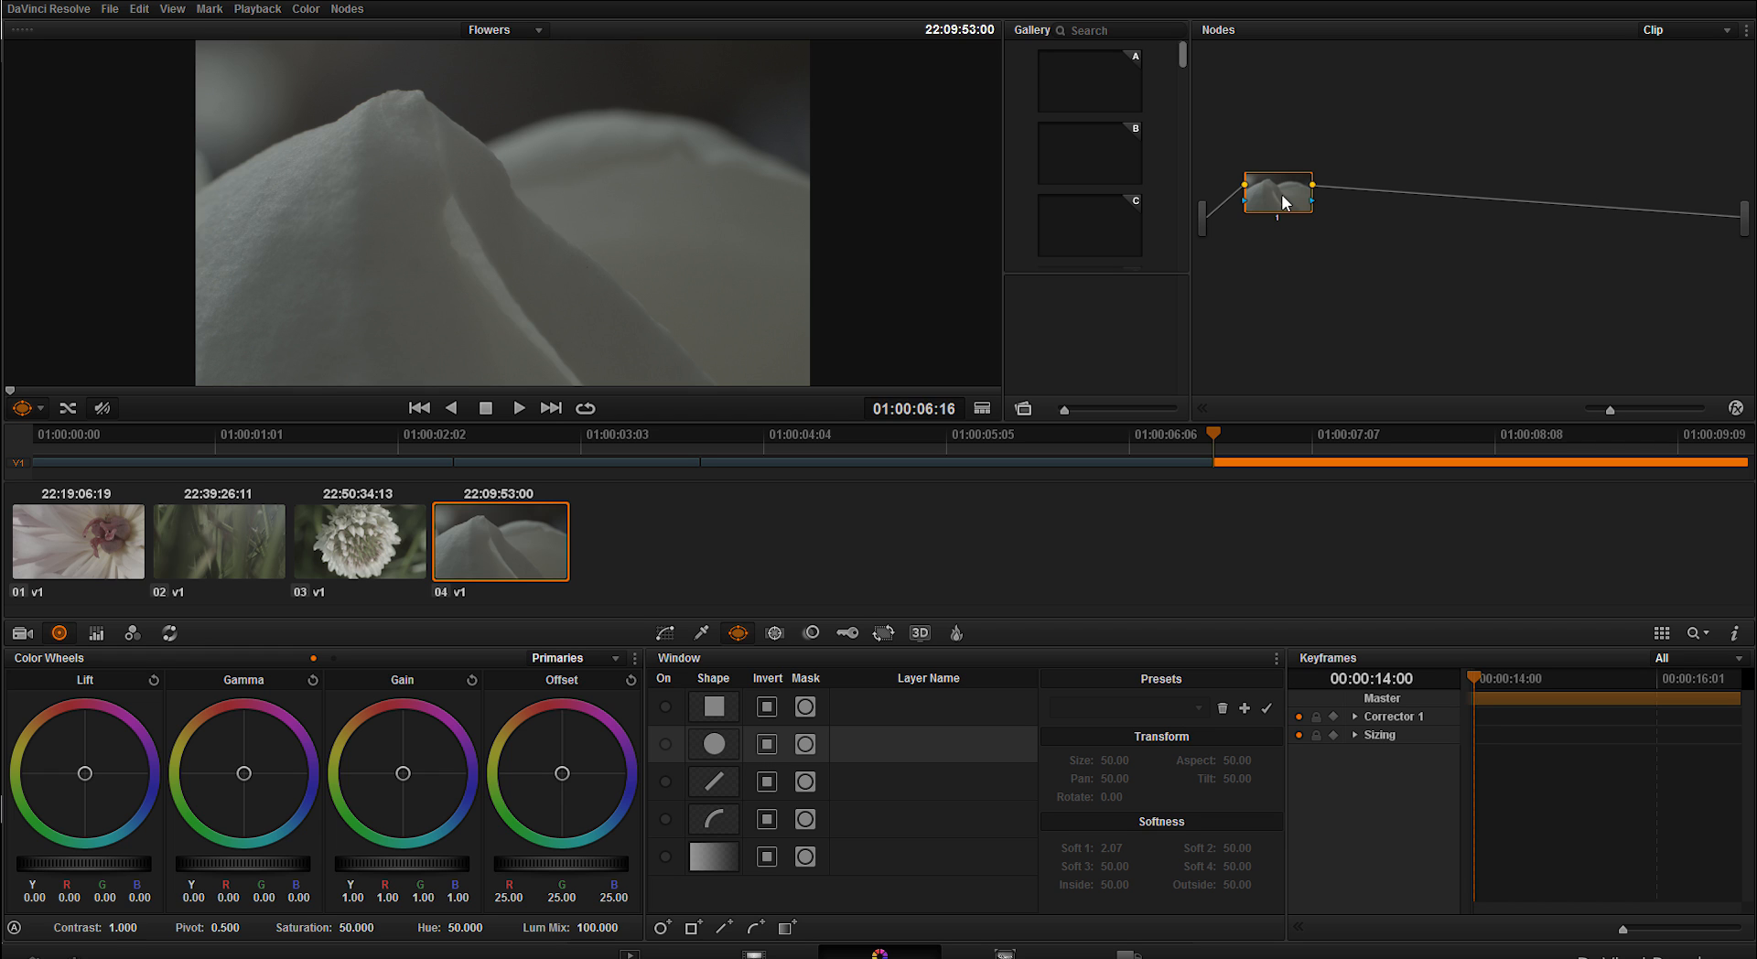
Bring up the Qualifier palette and play then scrub the graded clip to 01:00:07:13
key(shift+h)
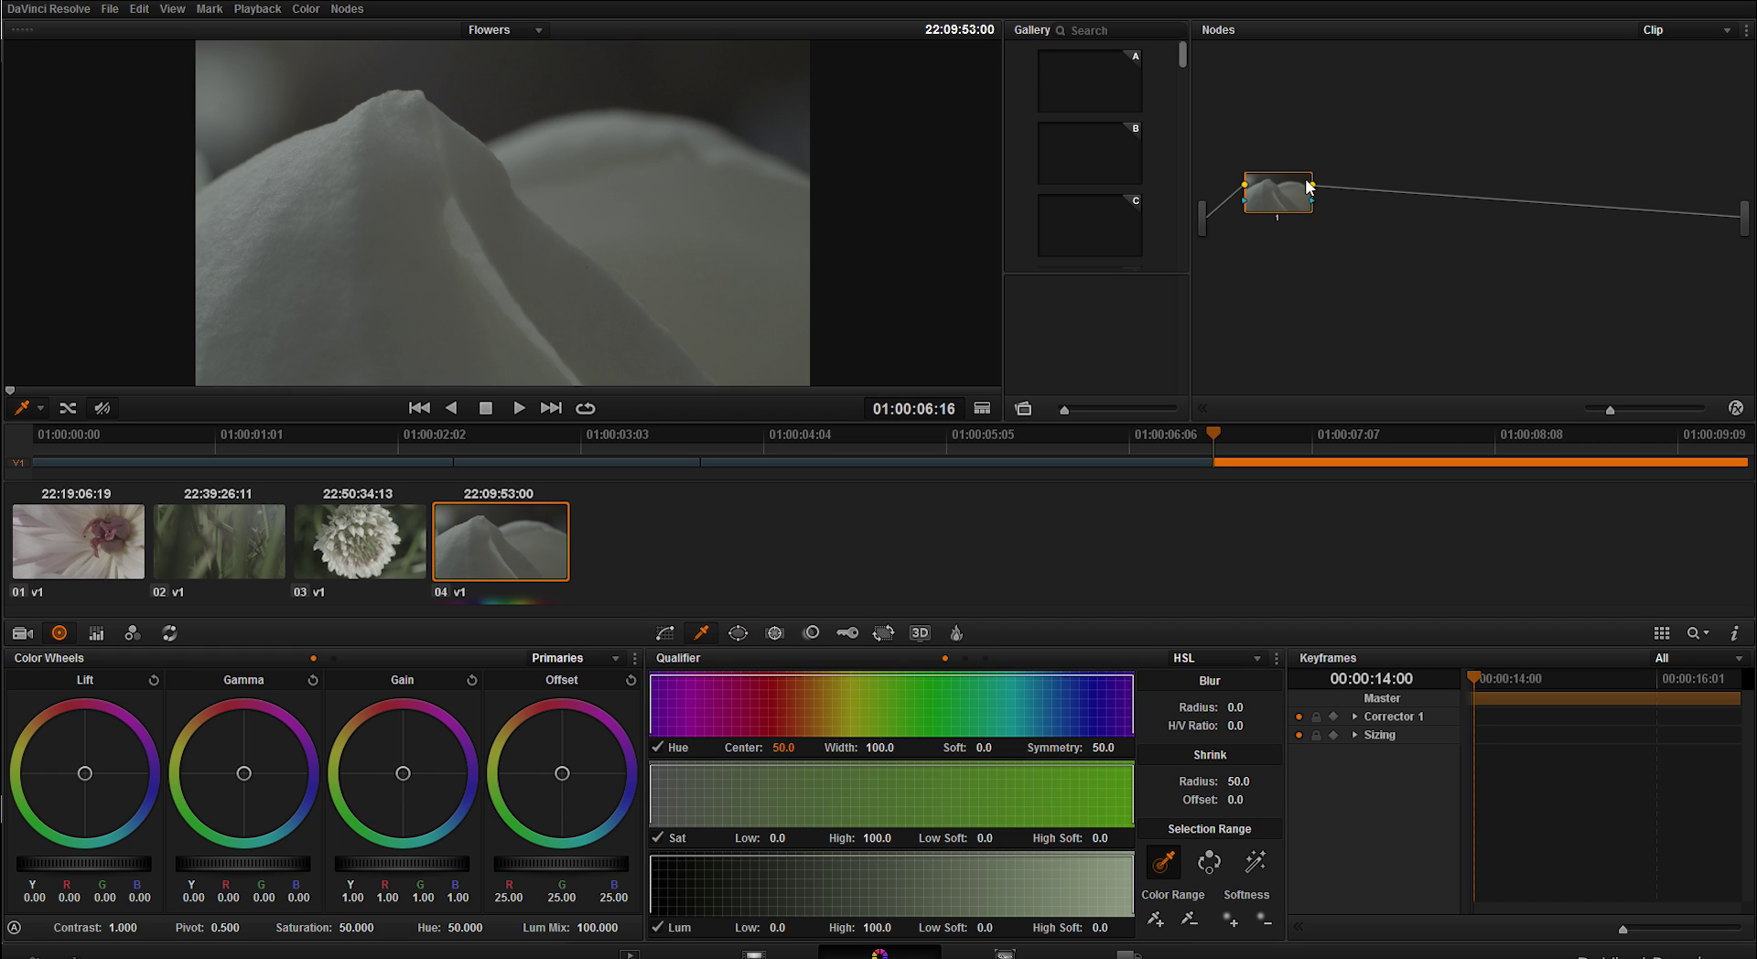
key(ctrl+v)
key(space)
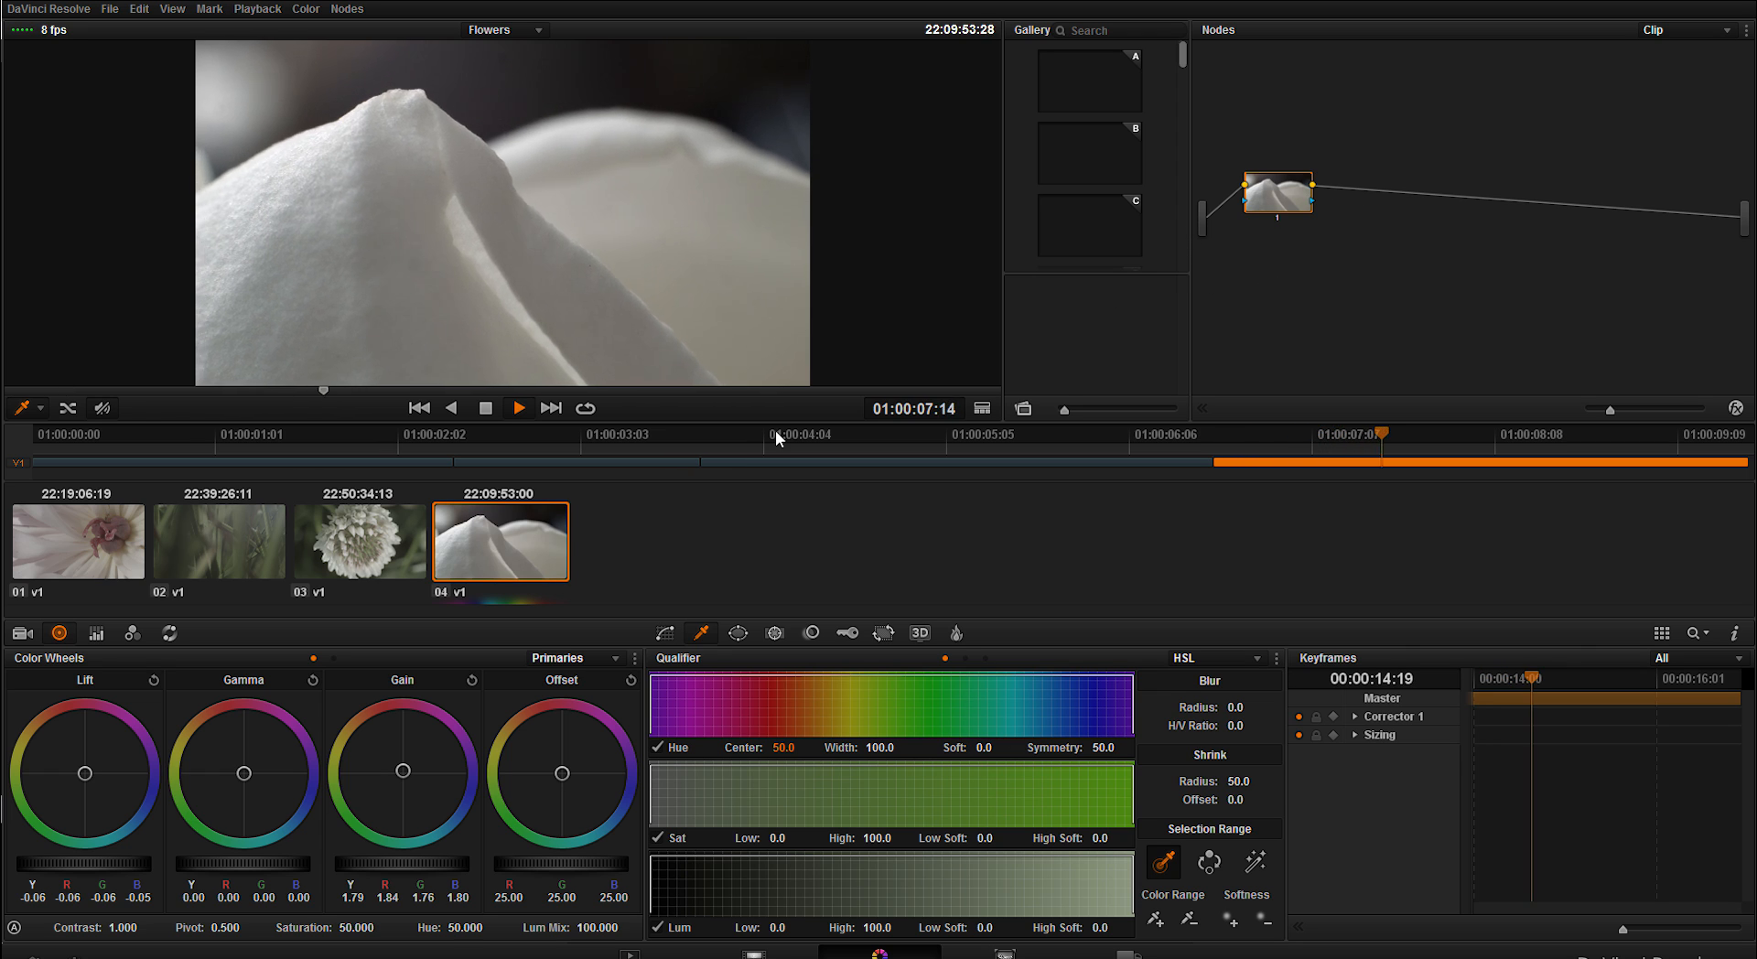
key(space)
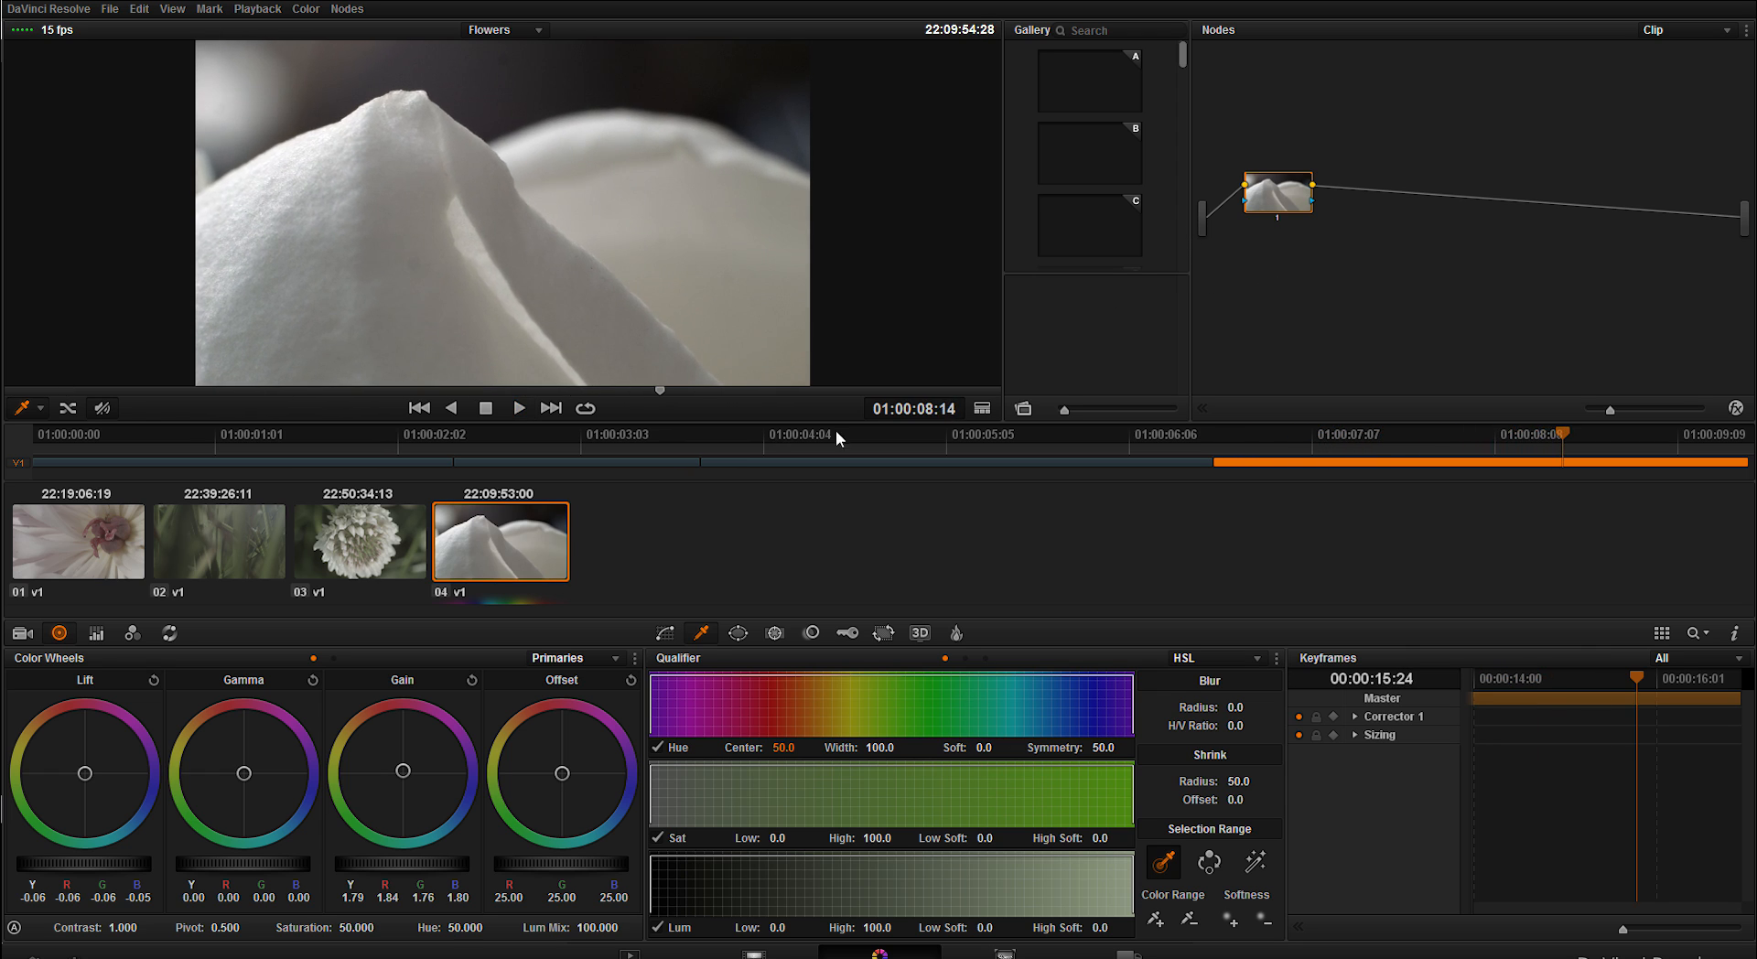
click(1325, 434)
drag(1325, 434, 1376, 434)
Toggle the clip's grade off and on to compare graded and ungraded looks
key(ctrl+Home)
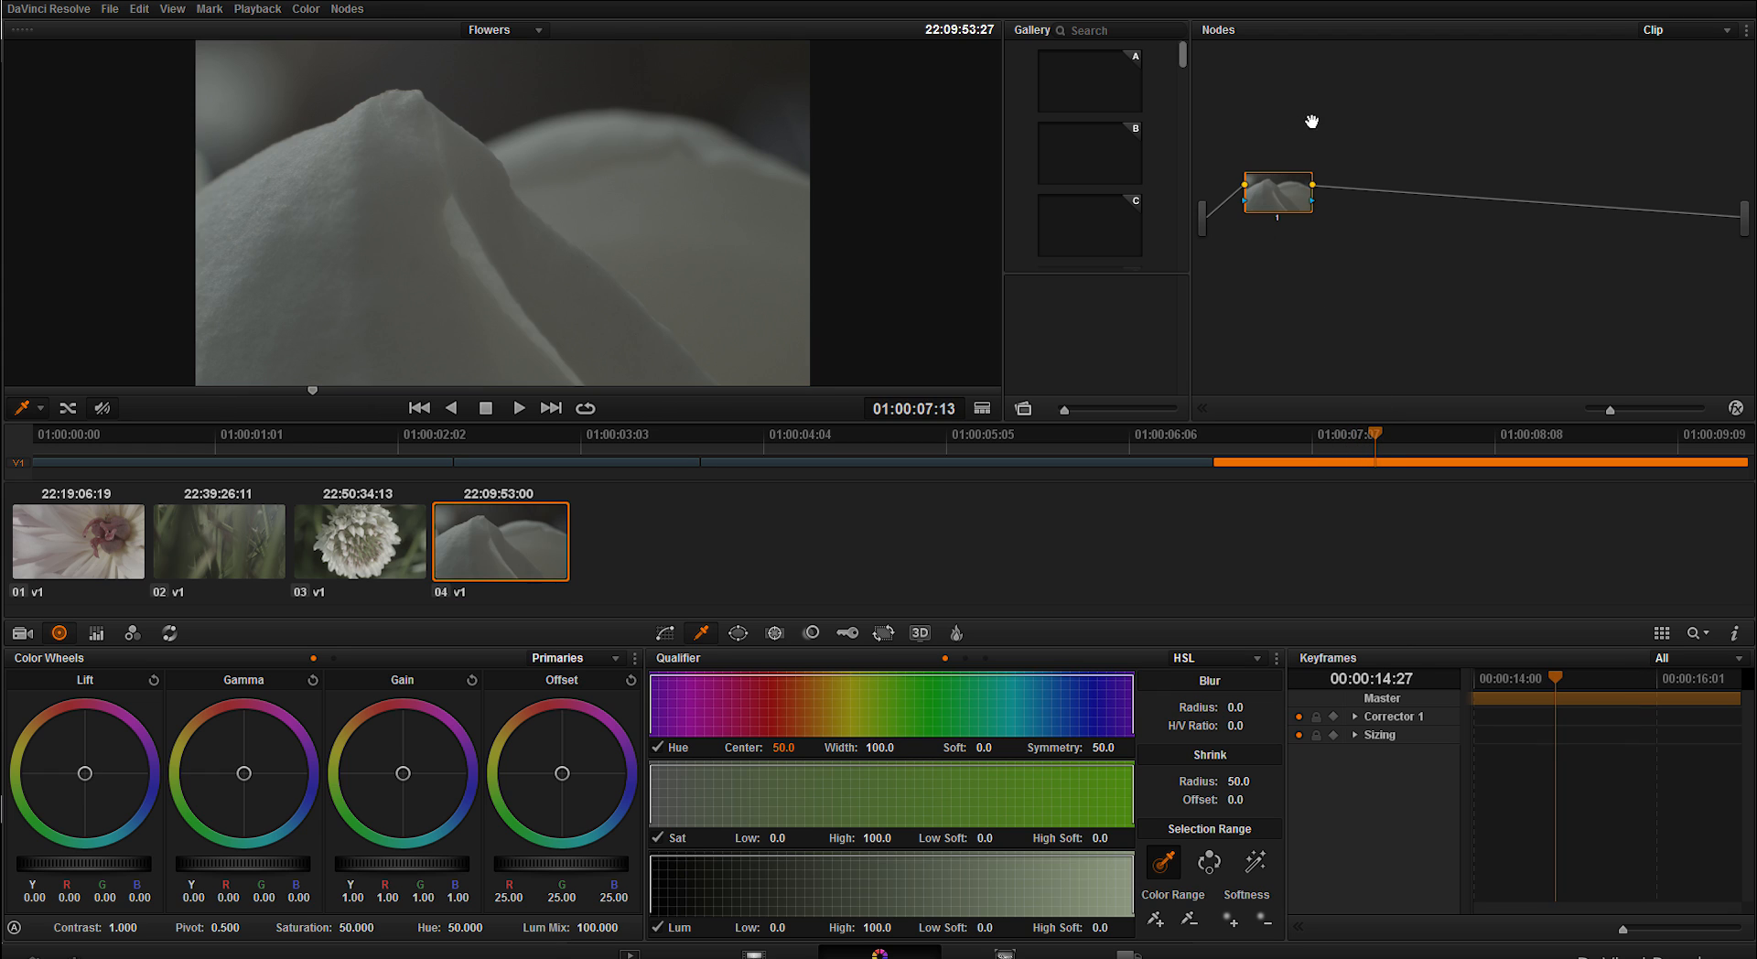
key(ctrl+z)
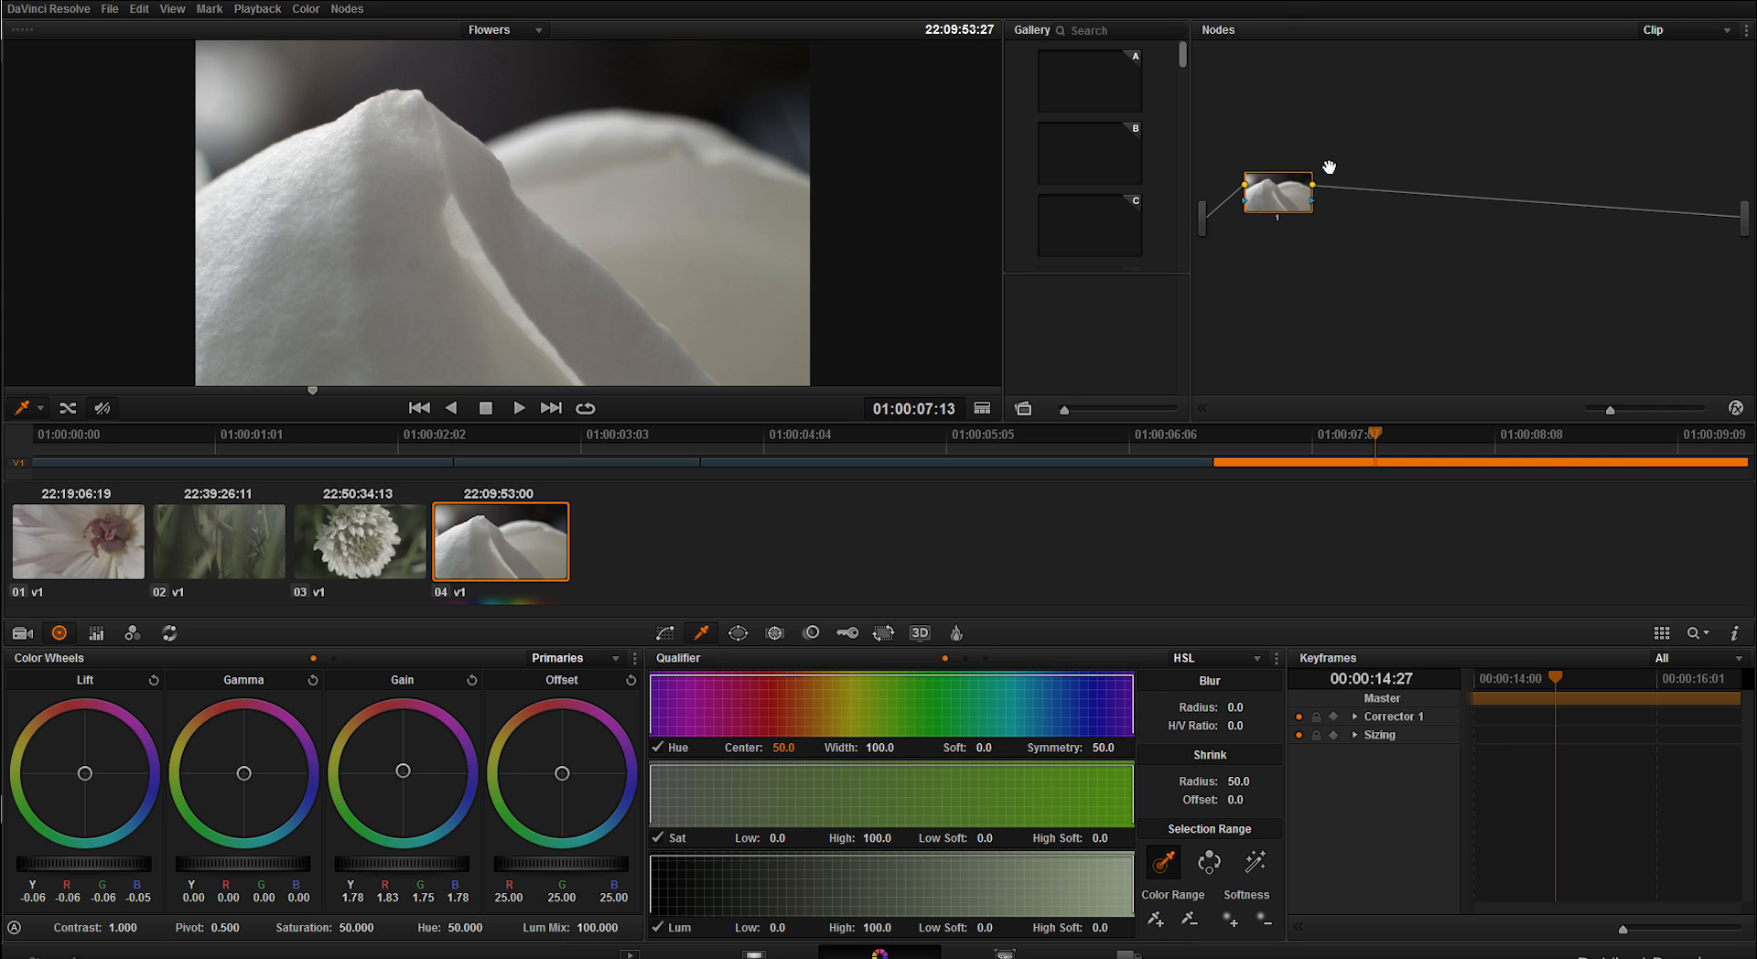
key(ctrl+shift+z)
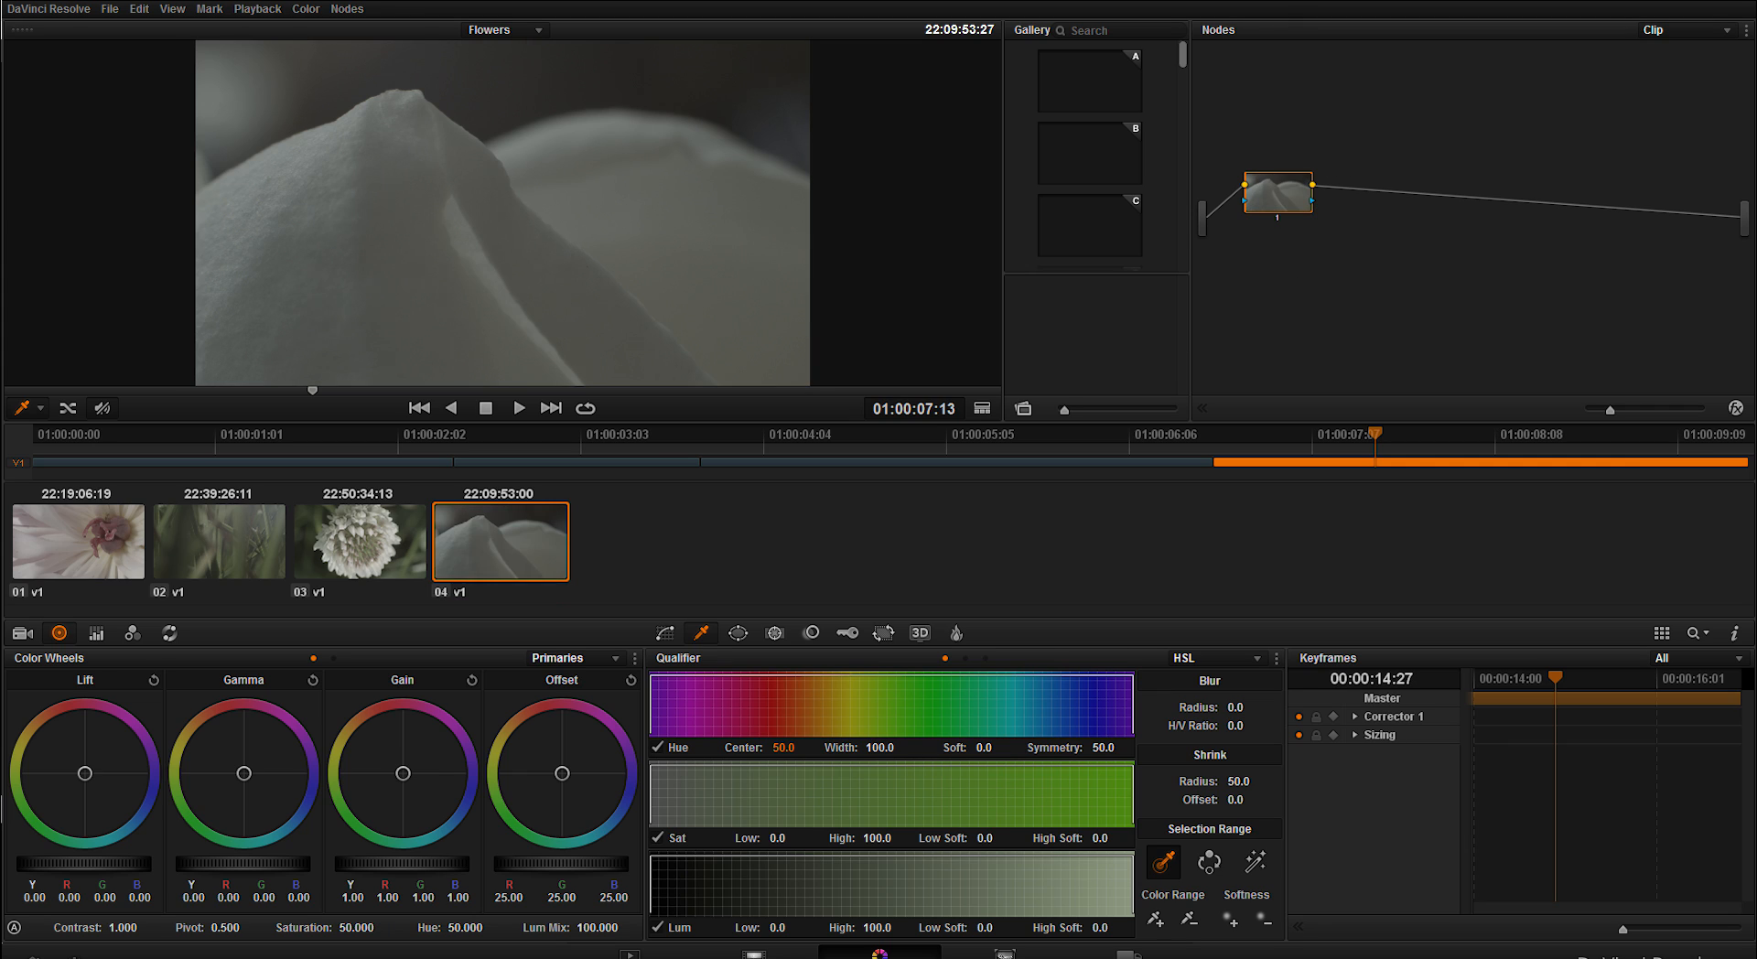
Open the video scopes, set them to a 1 UP Waveform layout, then close the window
key(ctrl+shift+w)
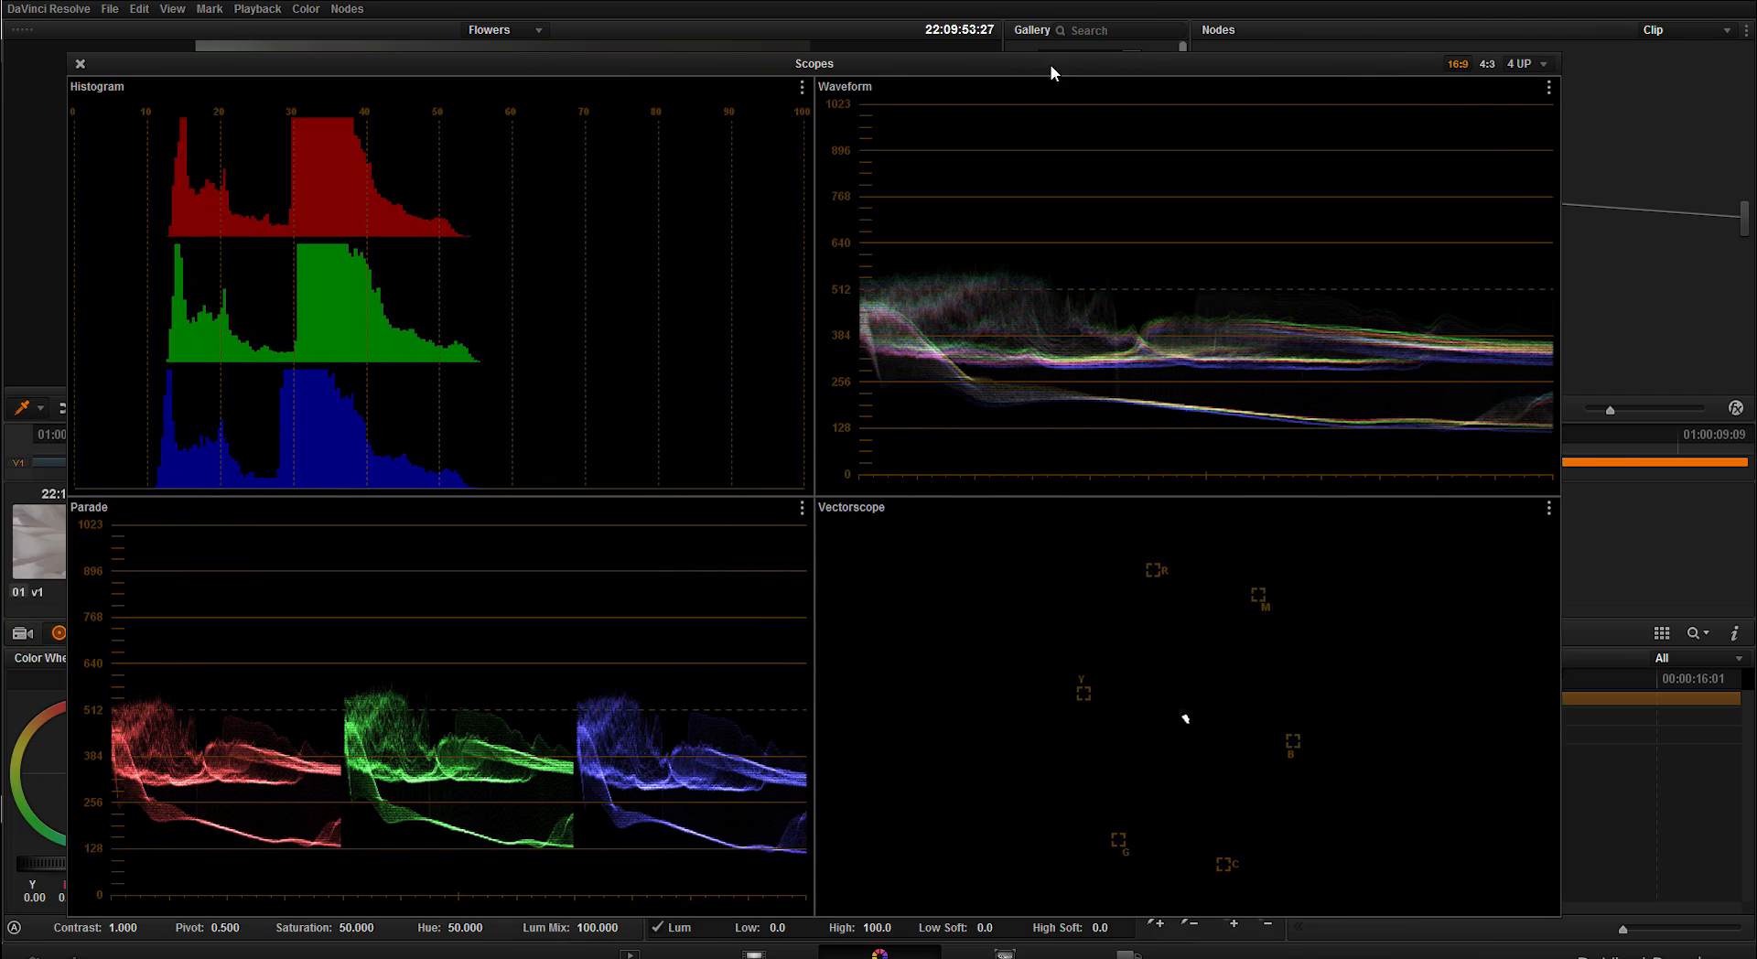
drag(1052, 71, 1150, 67)
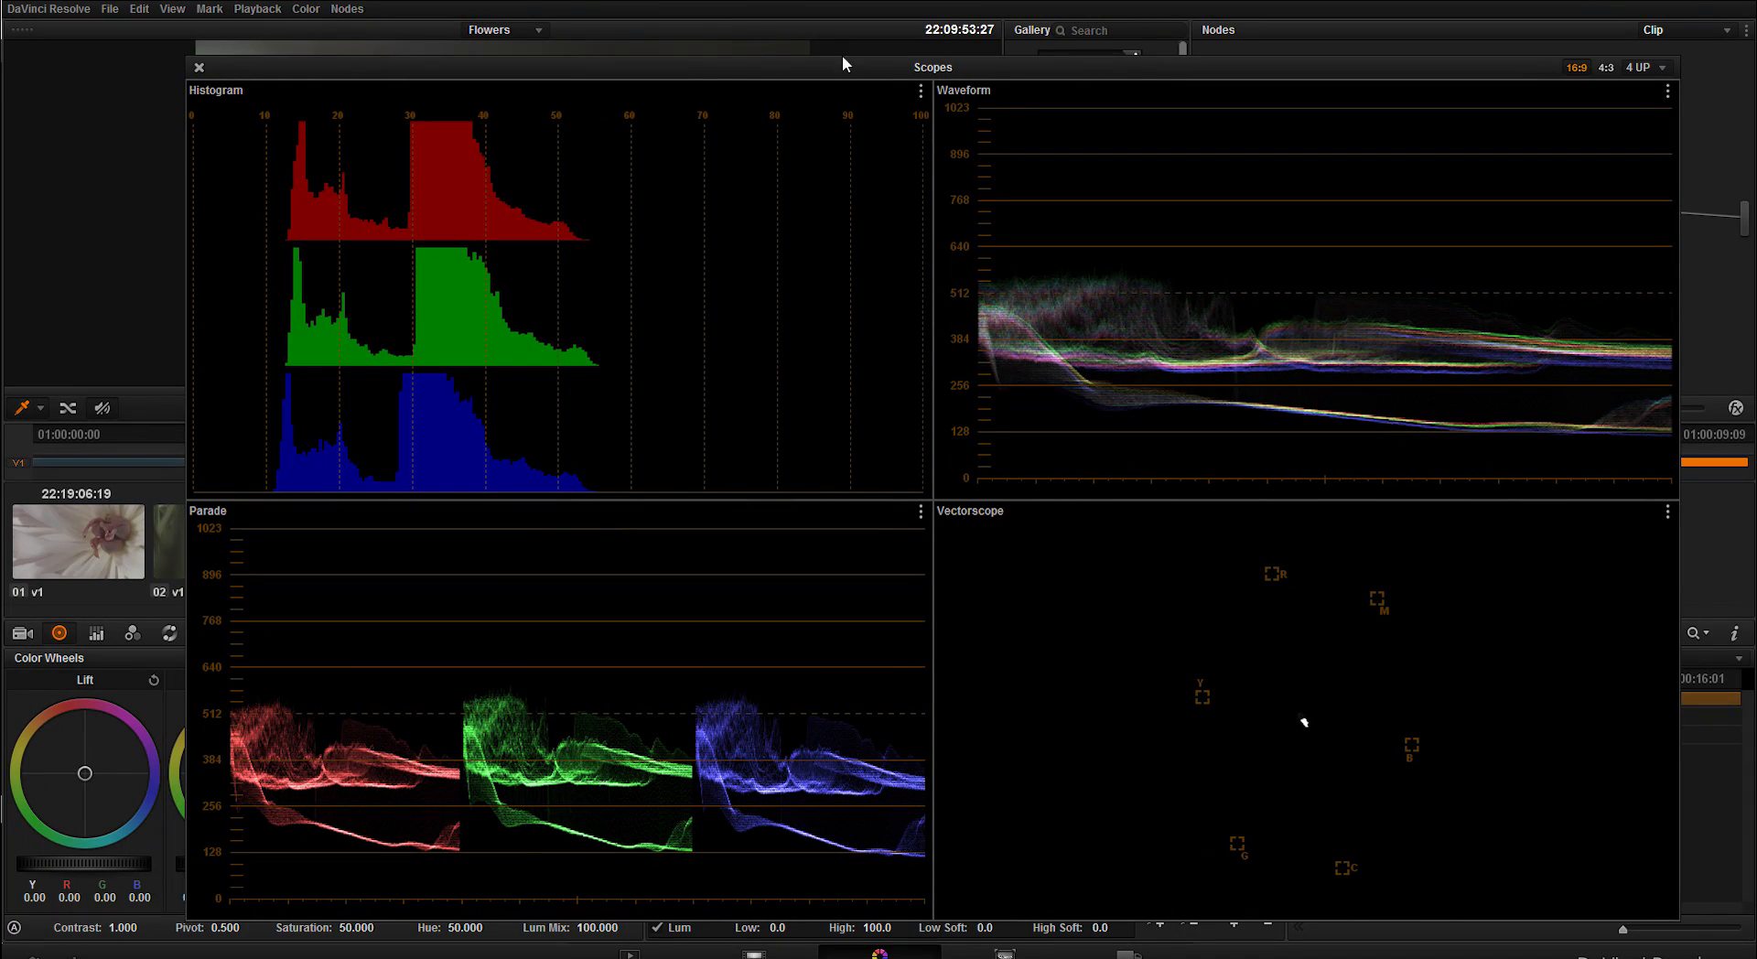
drag(654, 66, 679, 68)
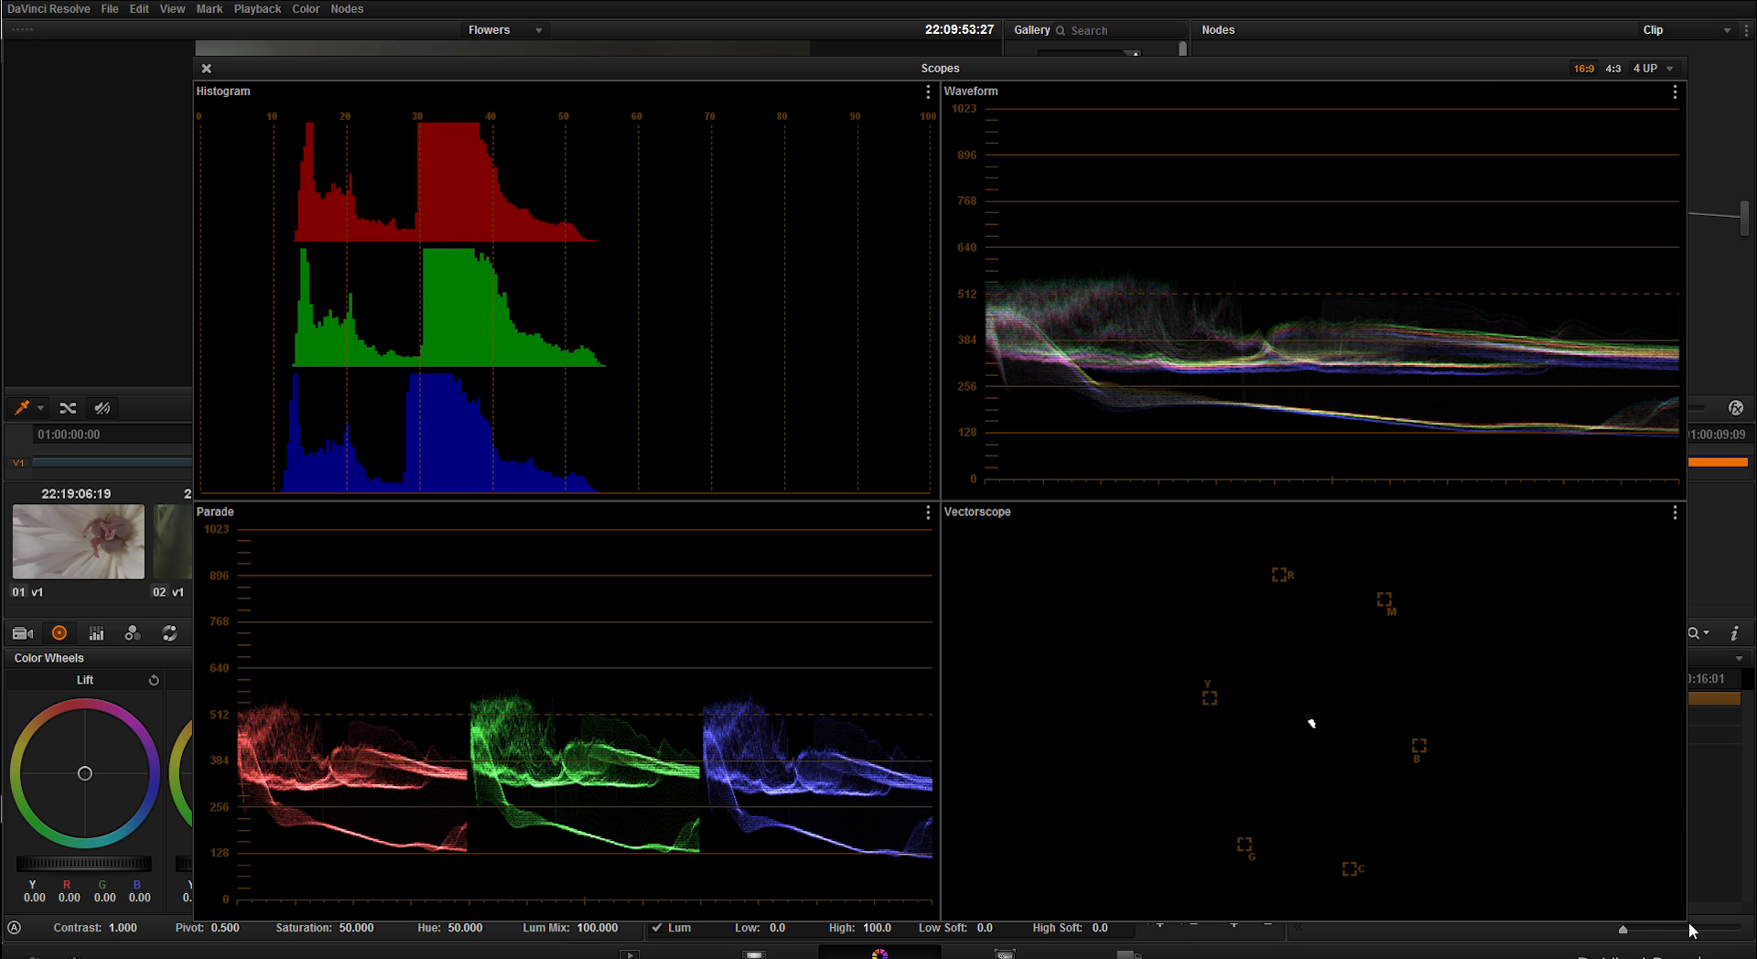
drag(1691, 931, 1507, 822)
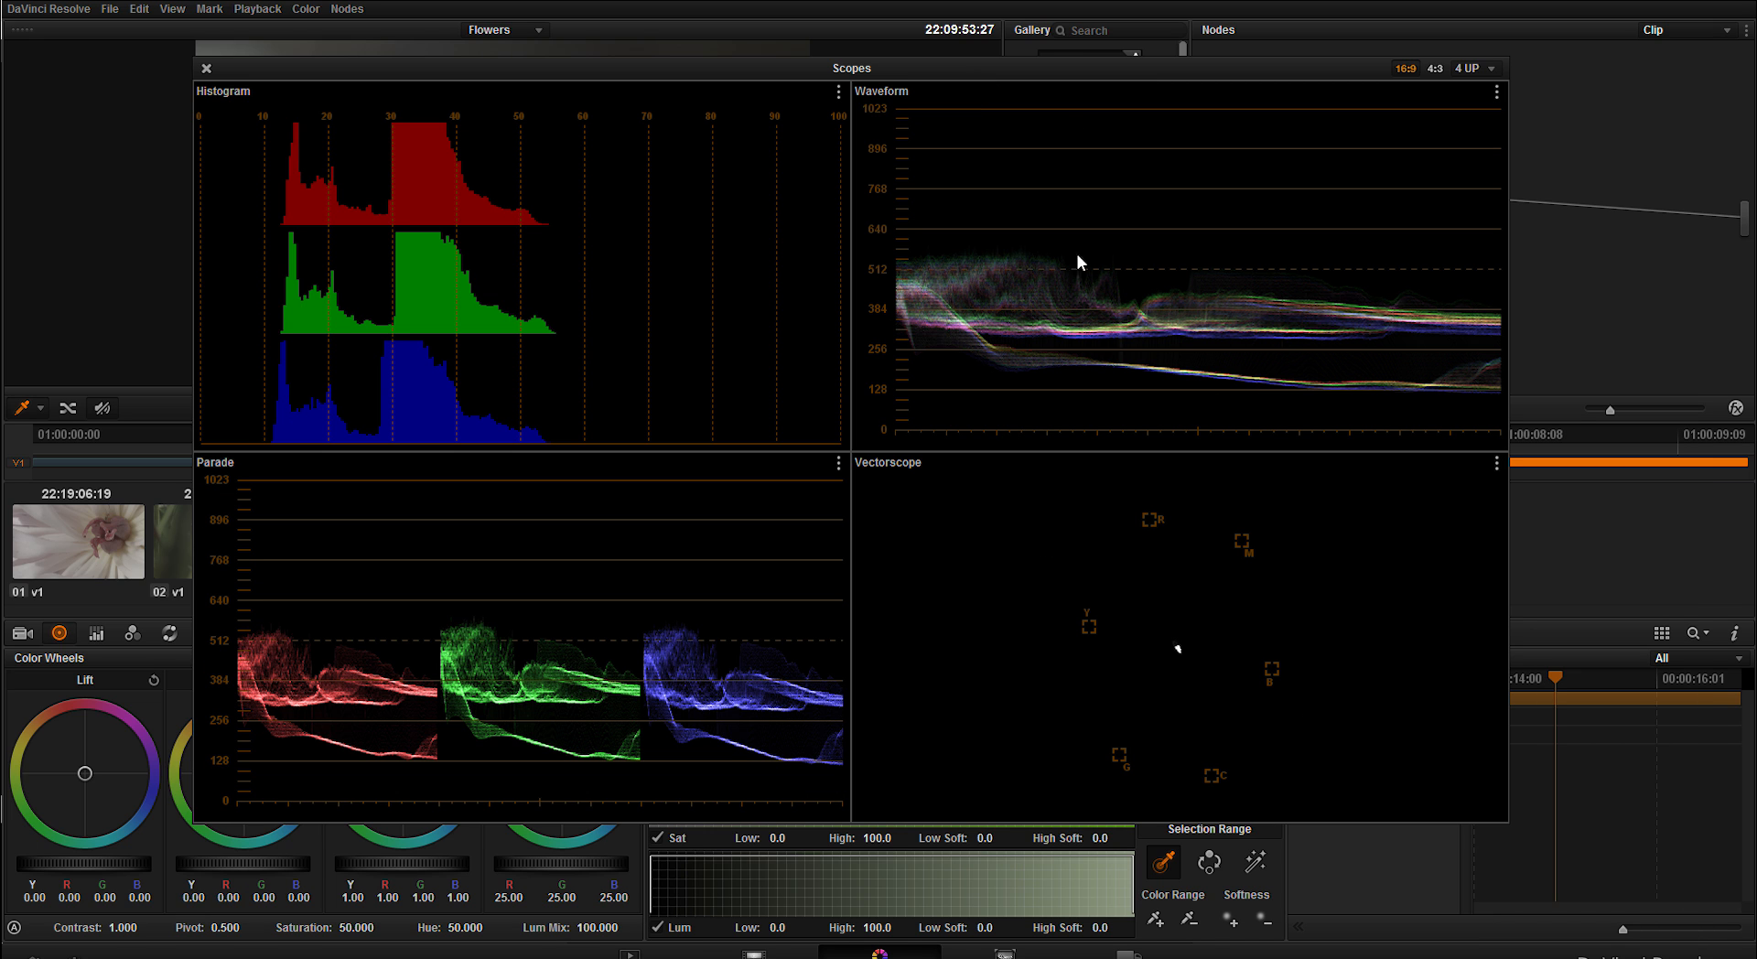
click(1471, 68)
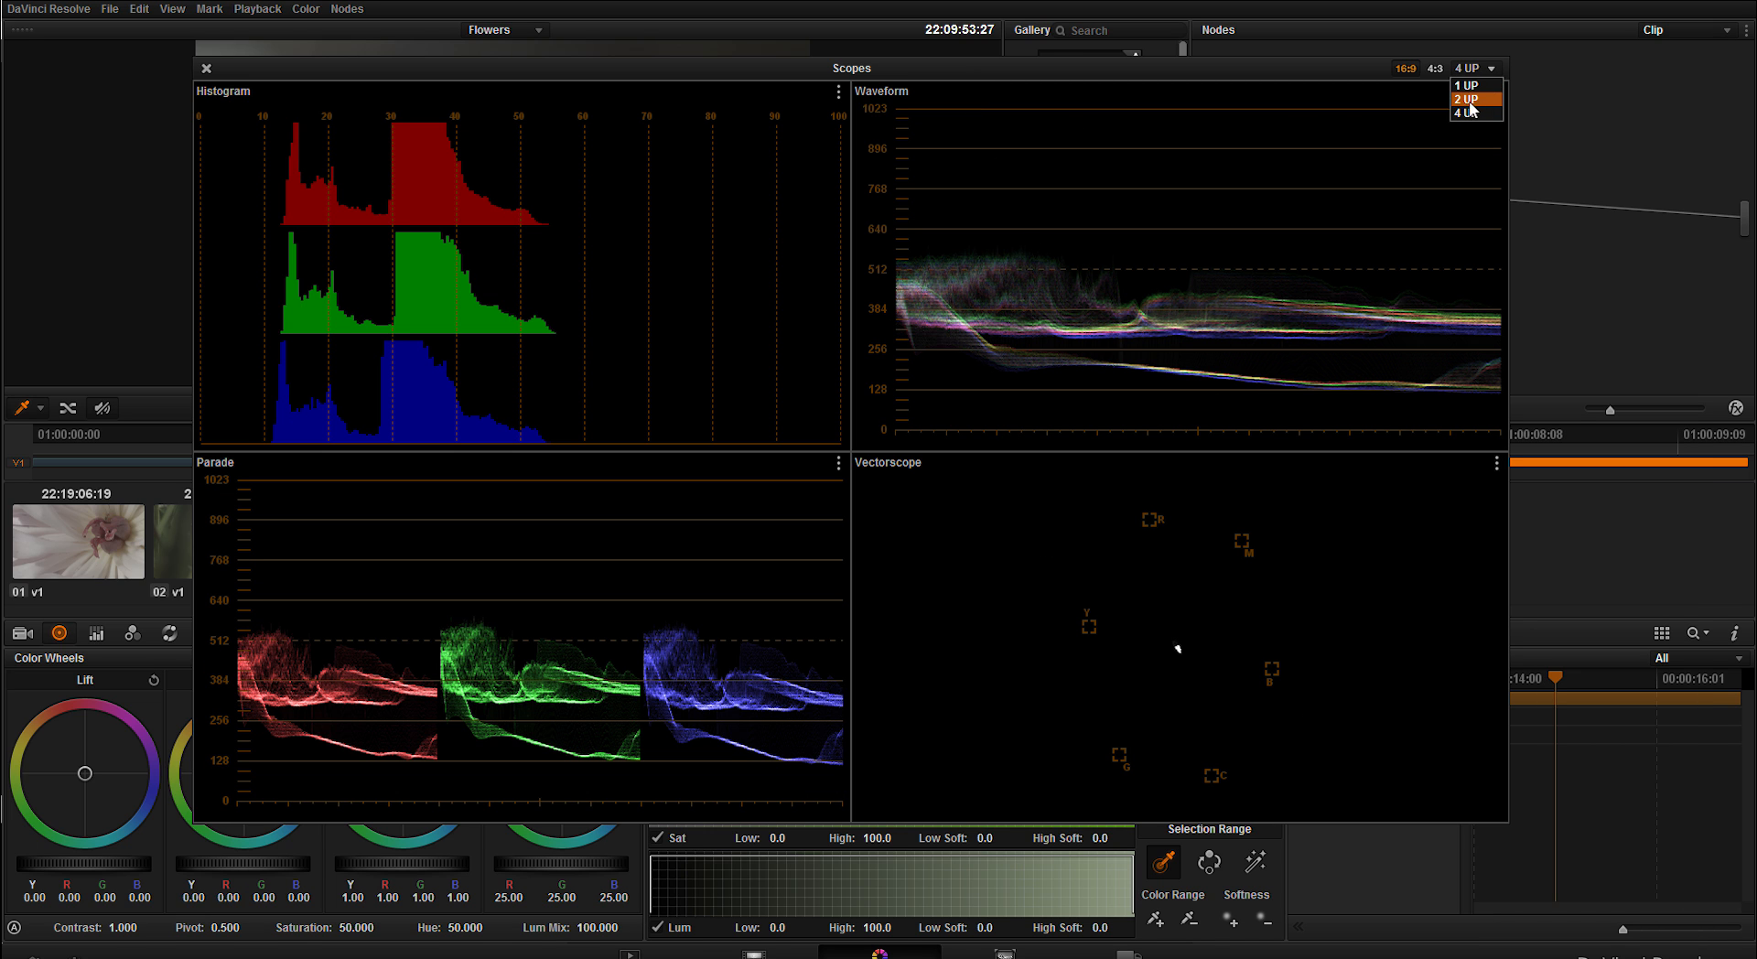
click(1475, 85)
click(1496, 92)
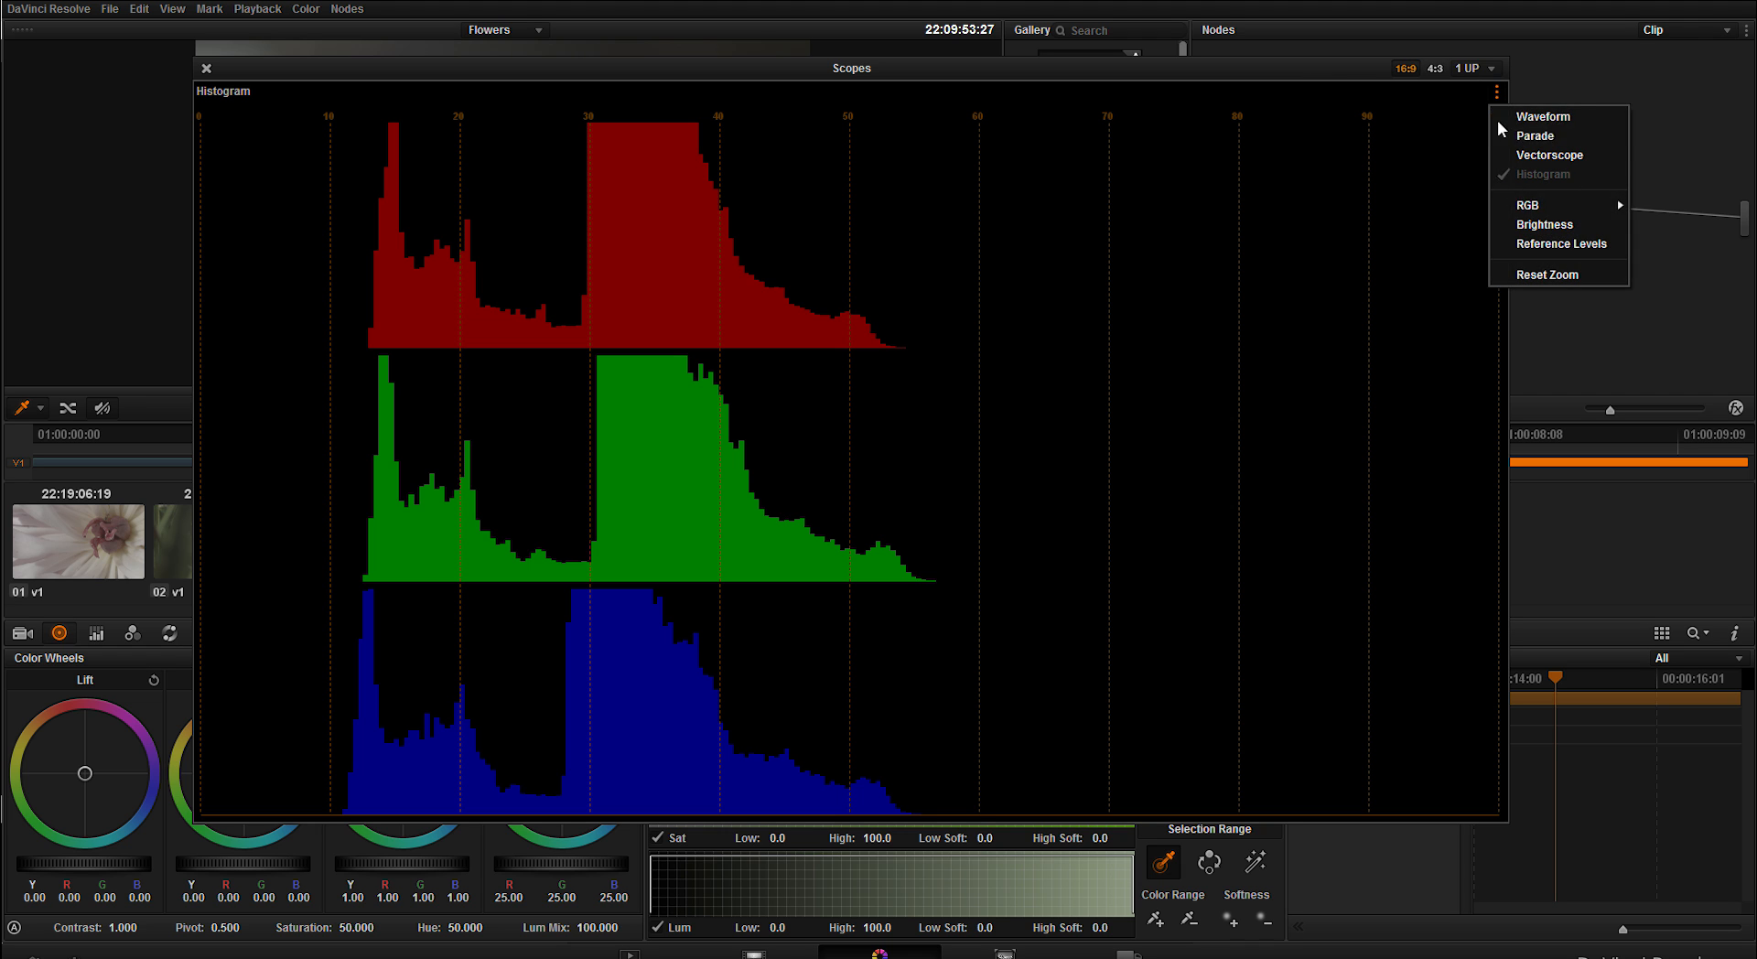
click(1529, 117)
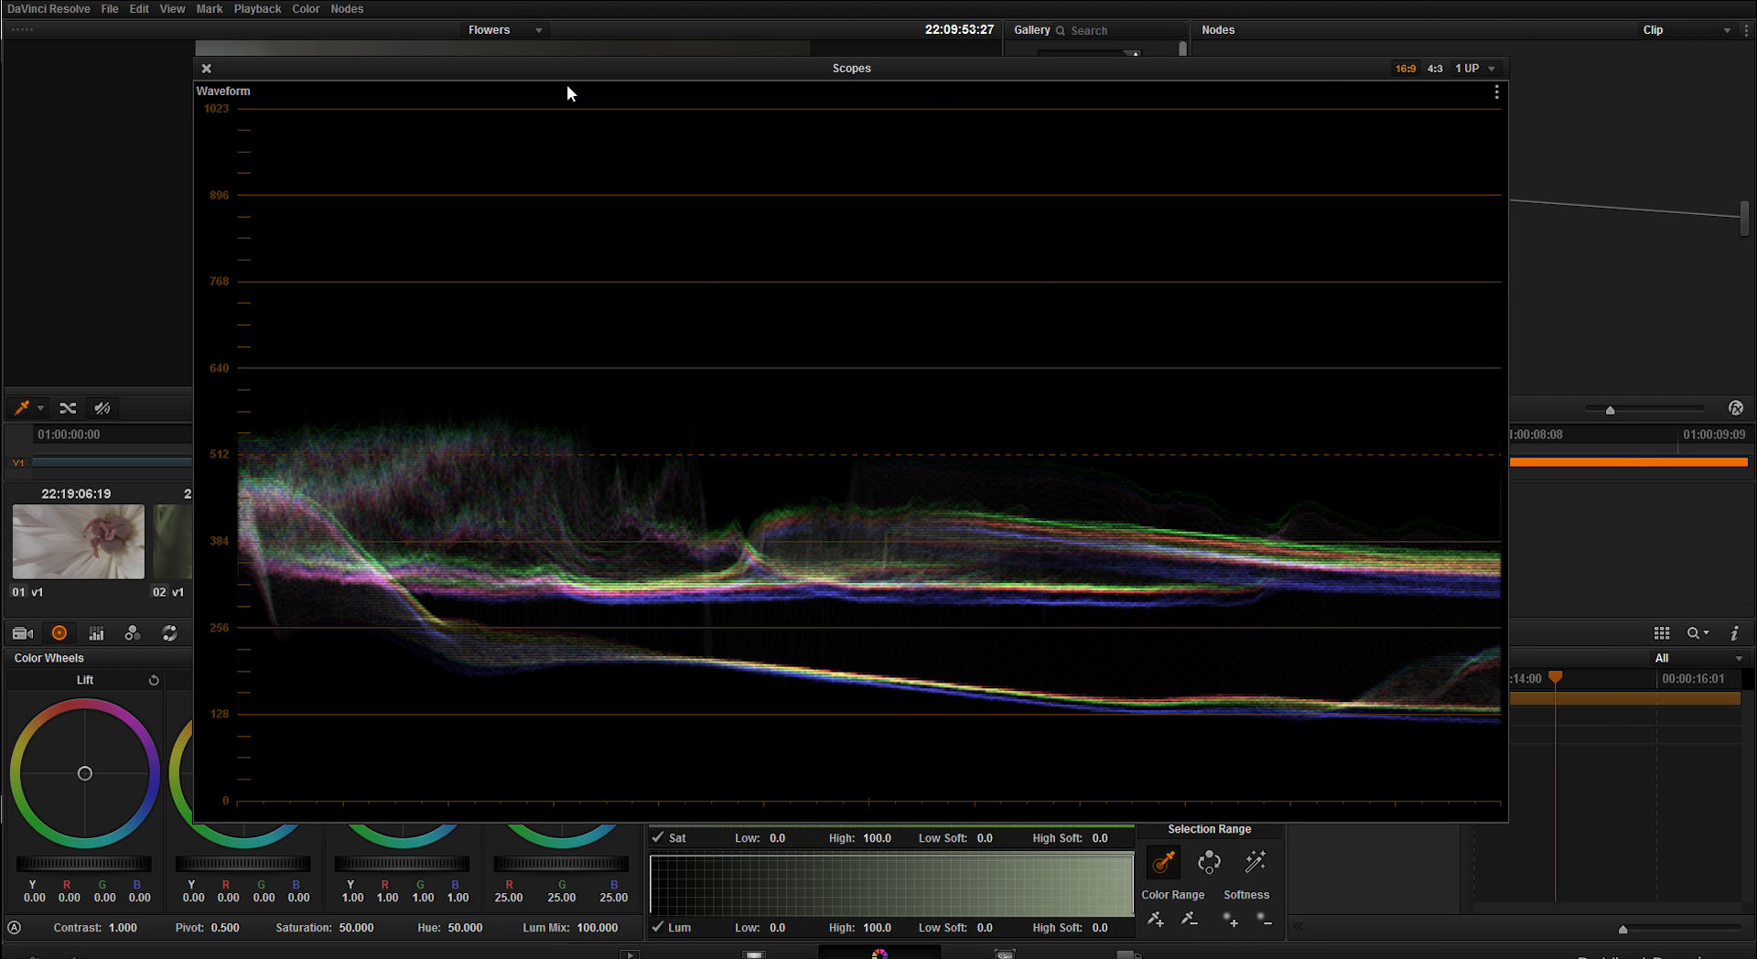
key(ctrl+shift+w)
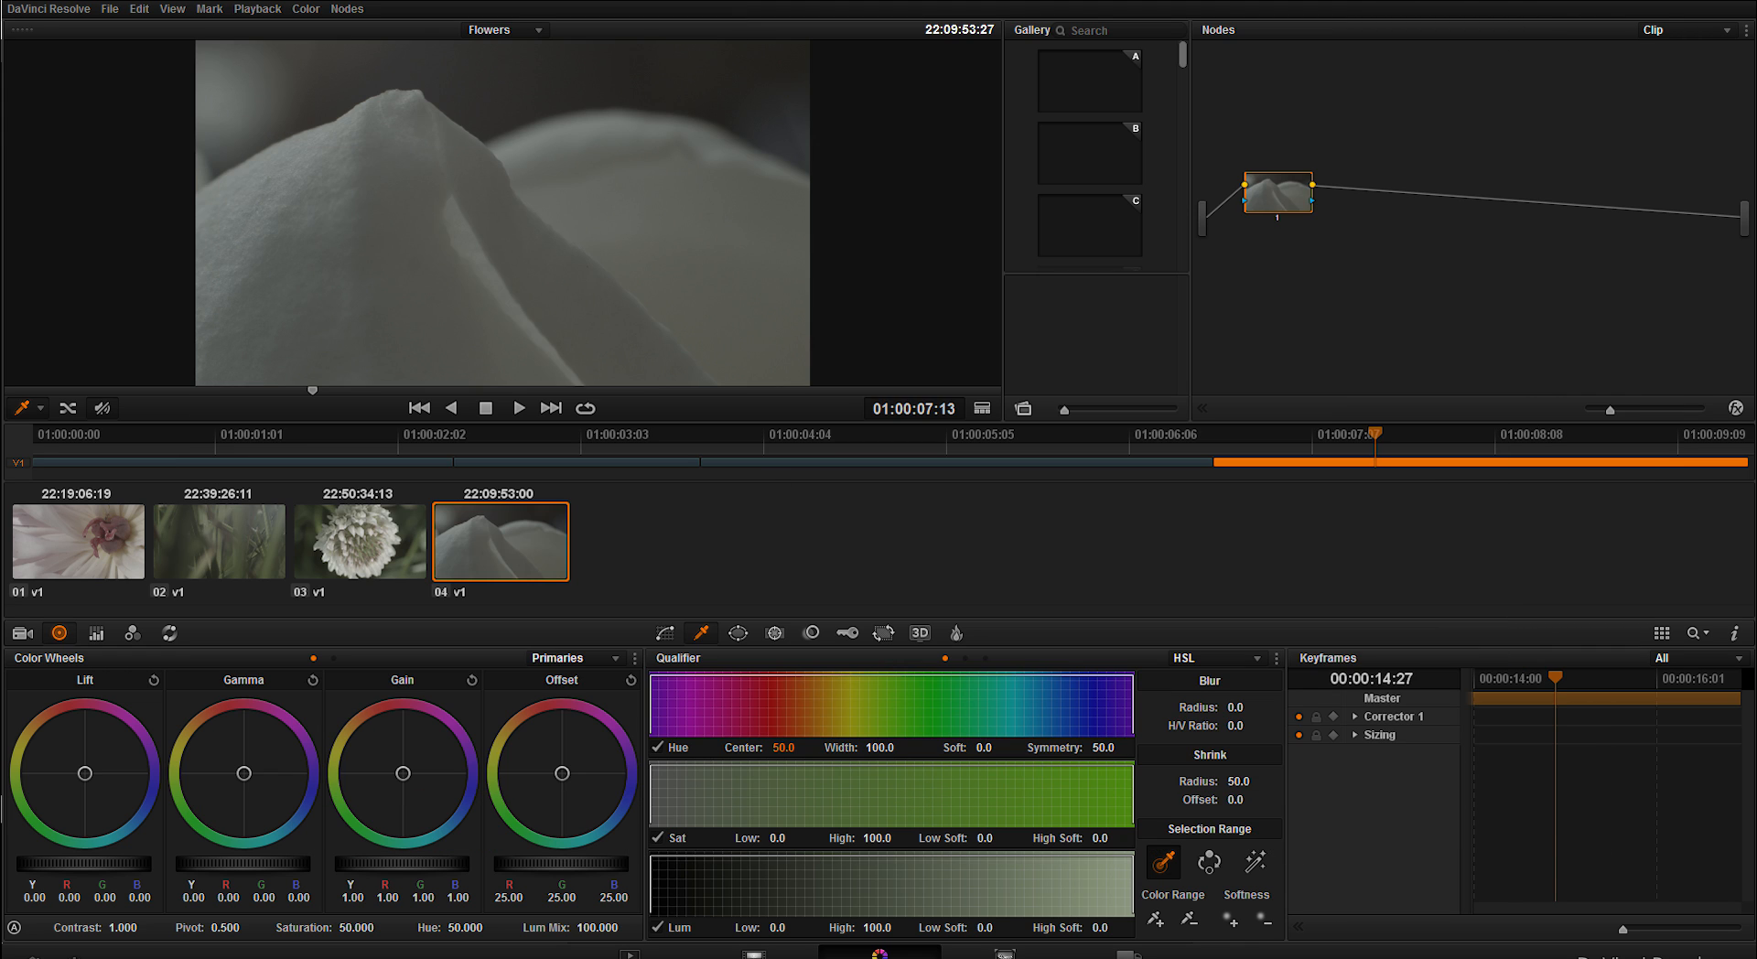
Reopen scopes via View > Video Scopes, shrink and park them on the right, and lower Lift slightly
click(172, 8)
mouse_move(330, 742)
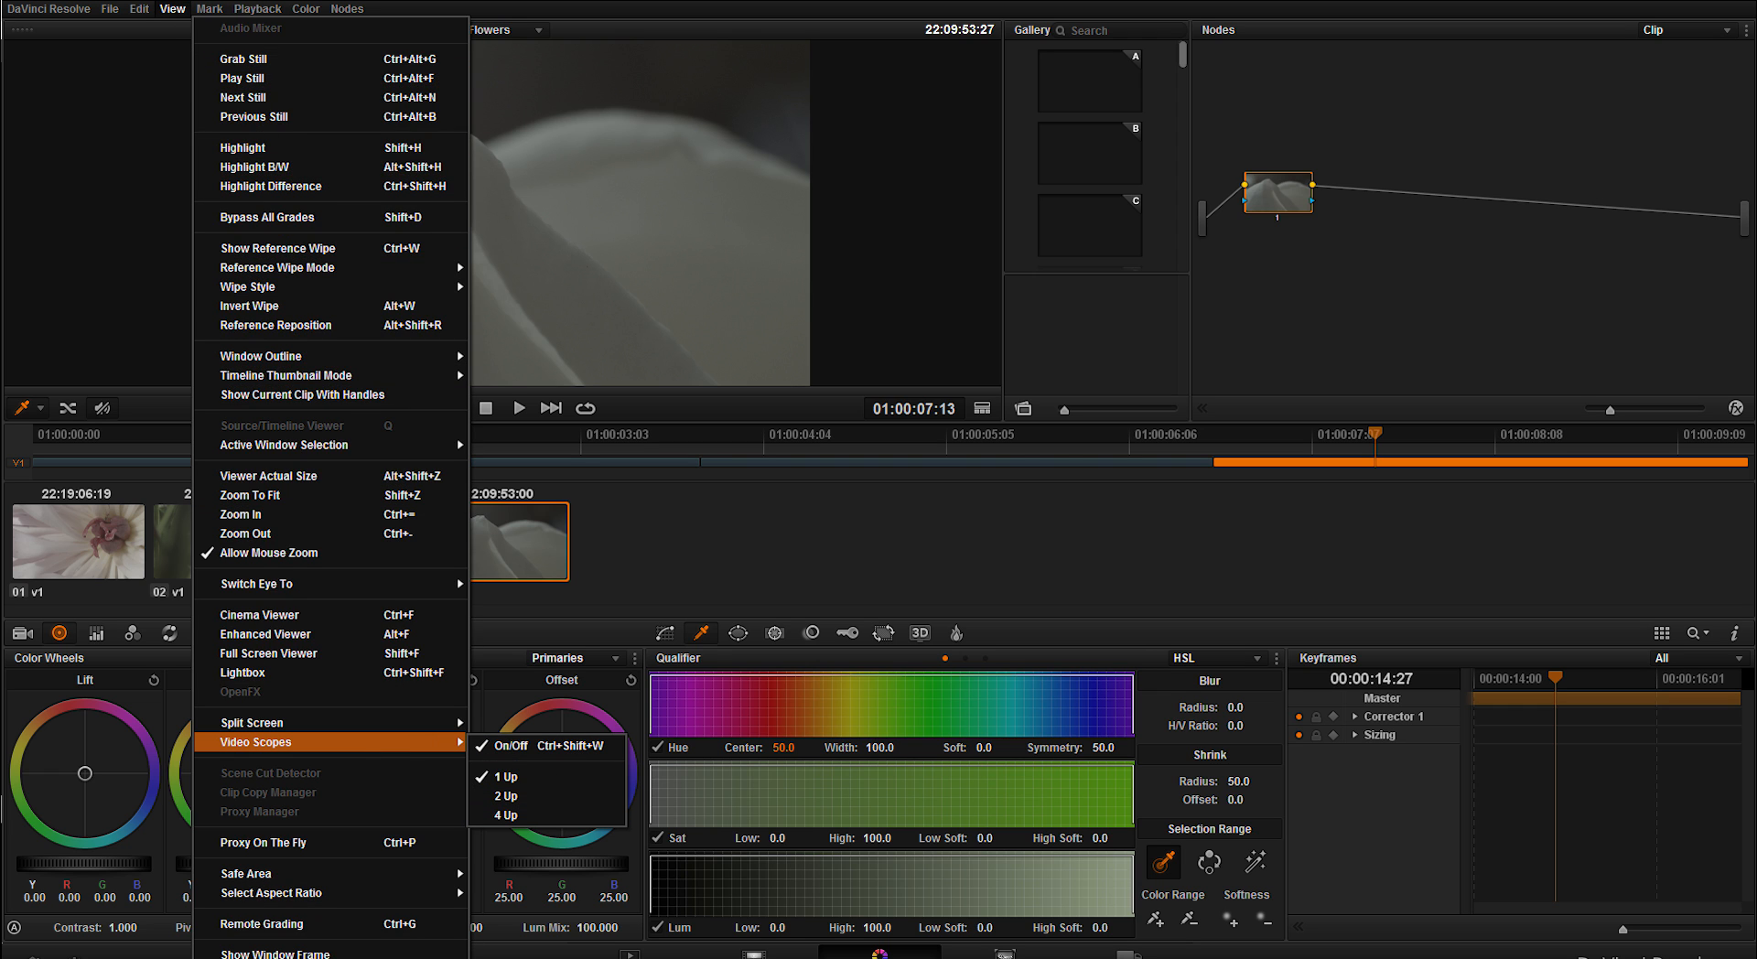
click(511, 745)
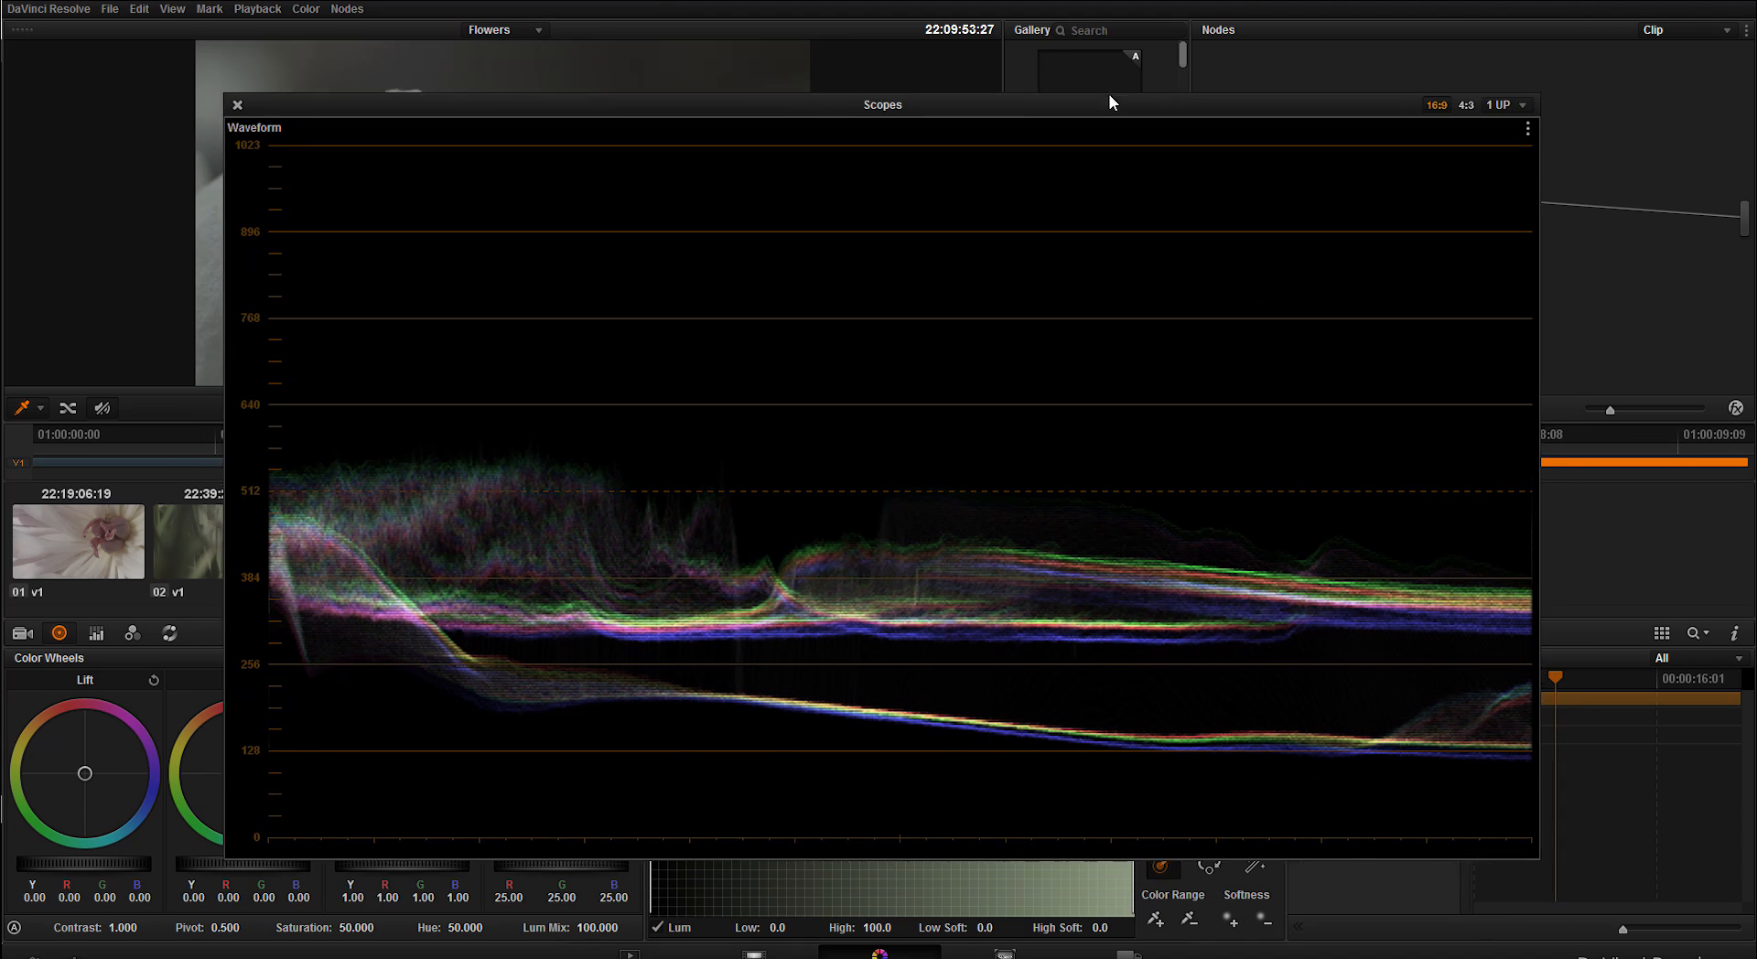
drag(1105, 88, 1105, 58)
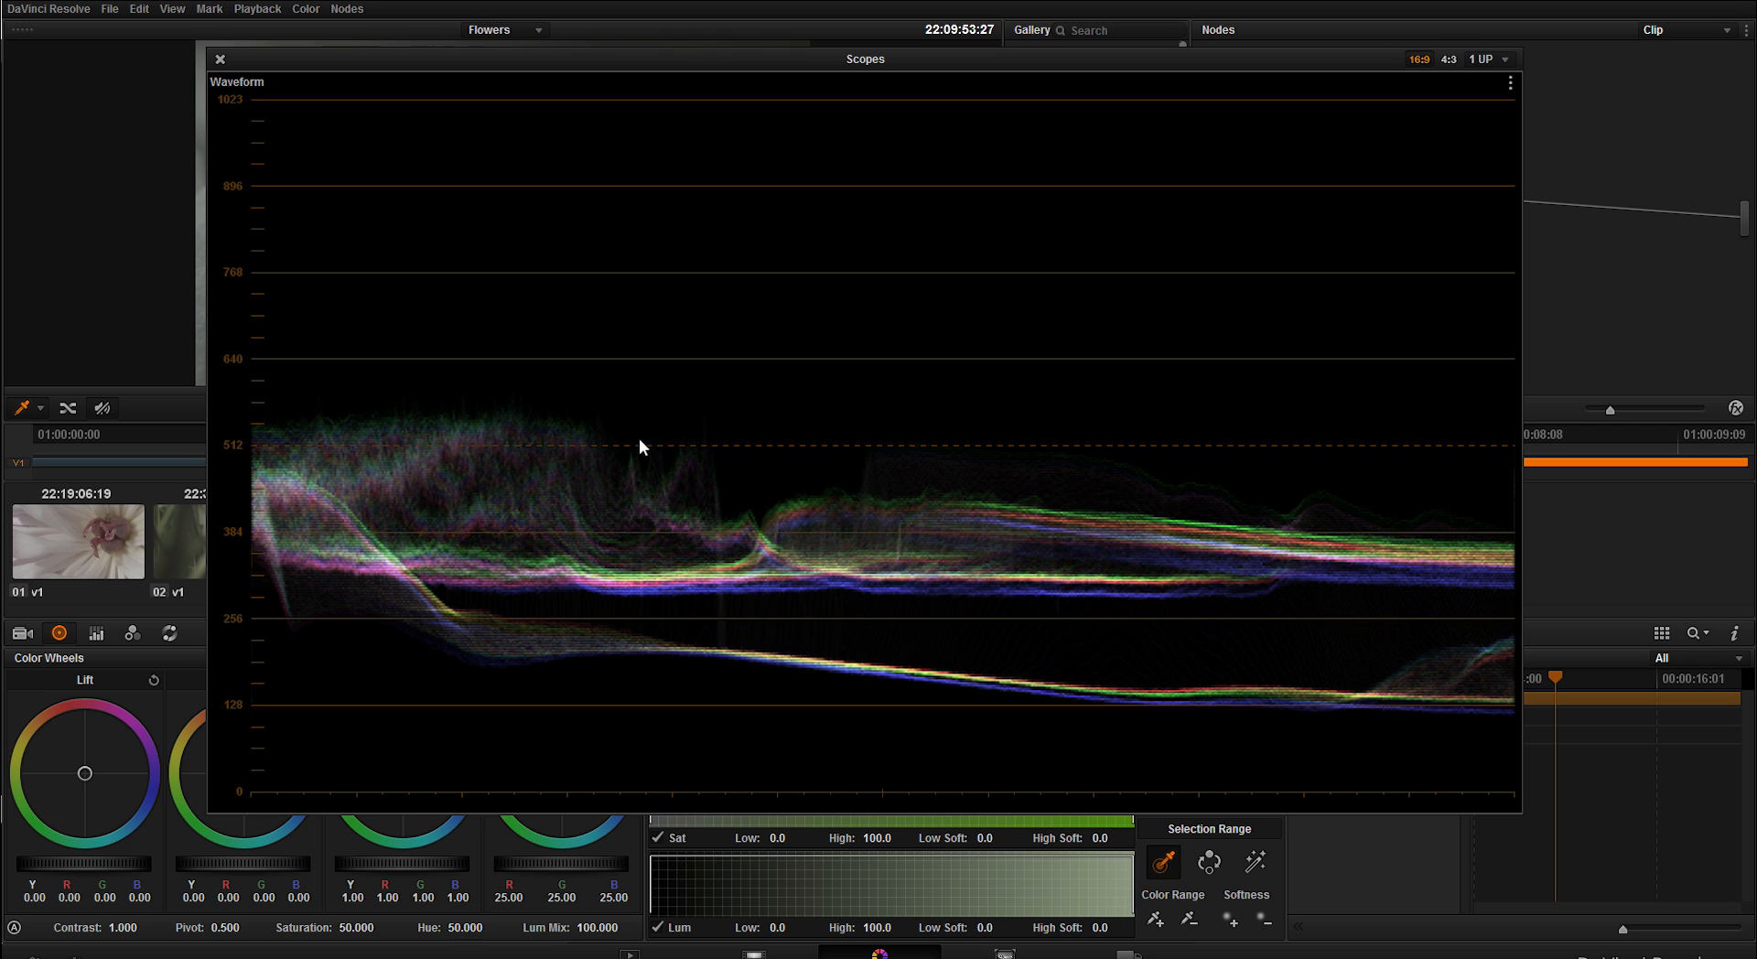
drag(941, 59, 1355, 24)
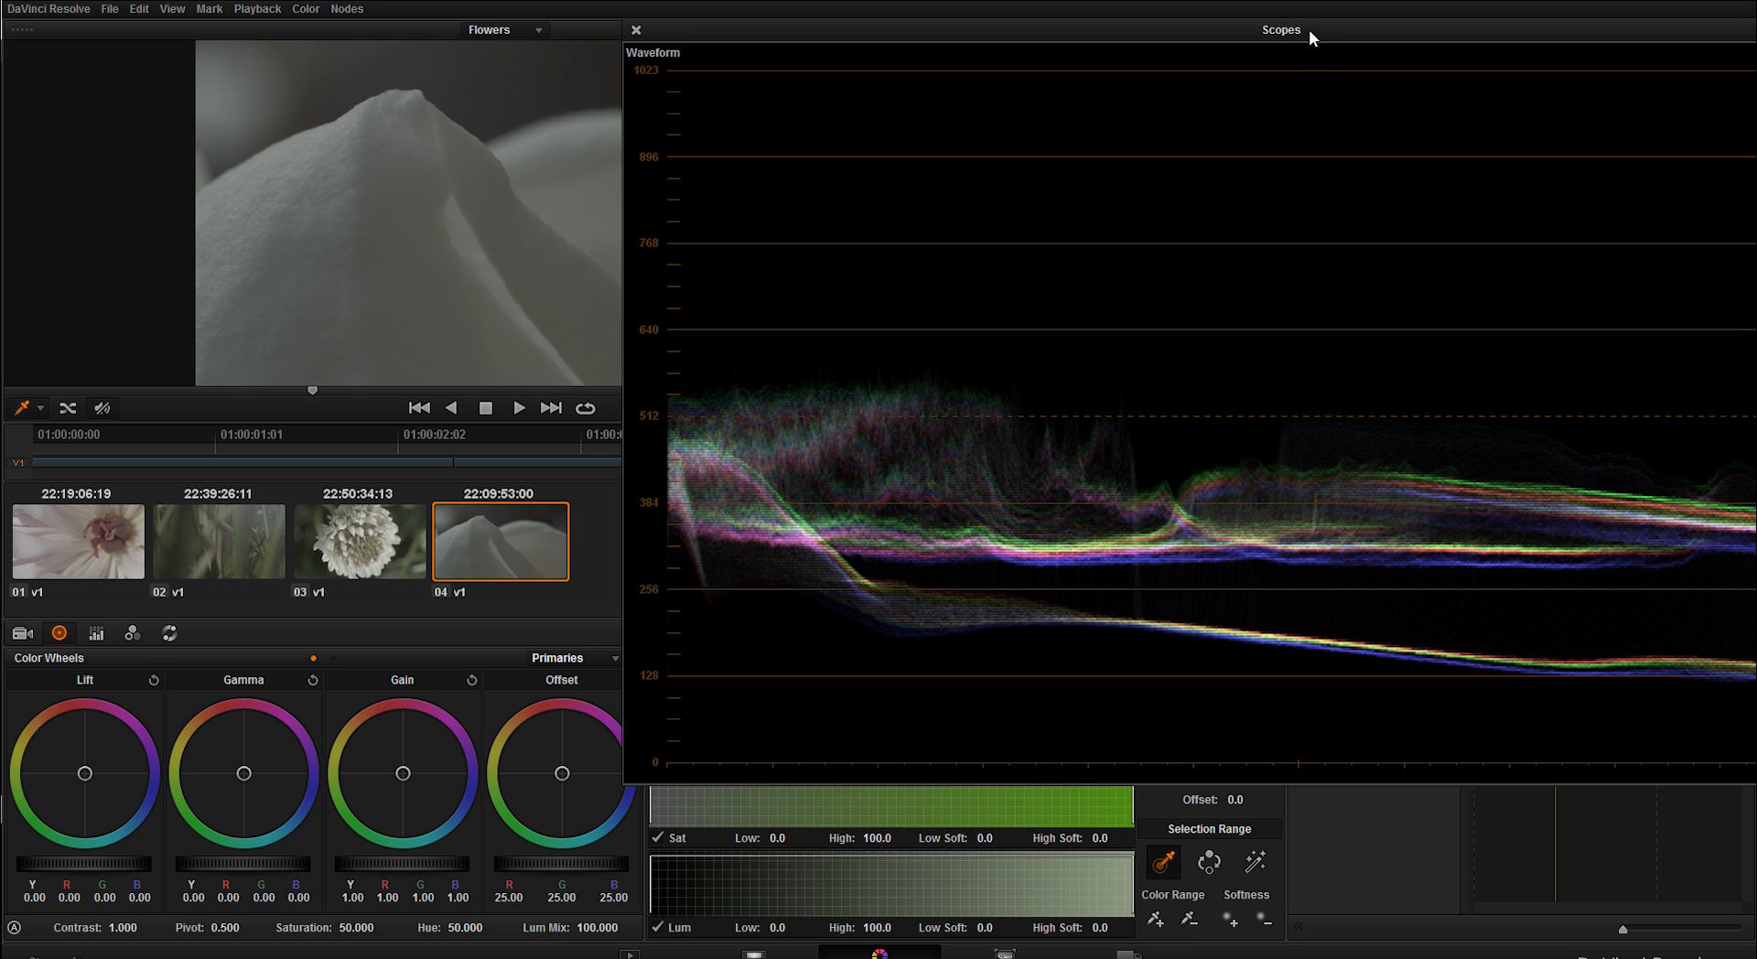
mouse_move(1308, 29)
mouse_down()
mouse_move(679, 180)
mouse_move(662, 254)
mouse_up()
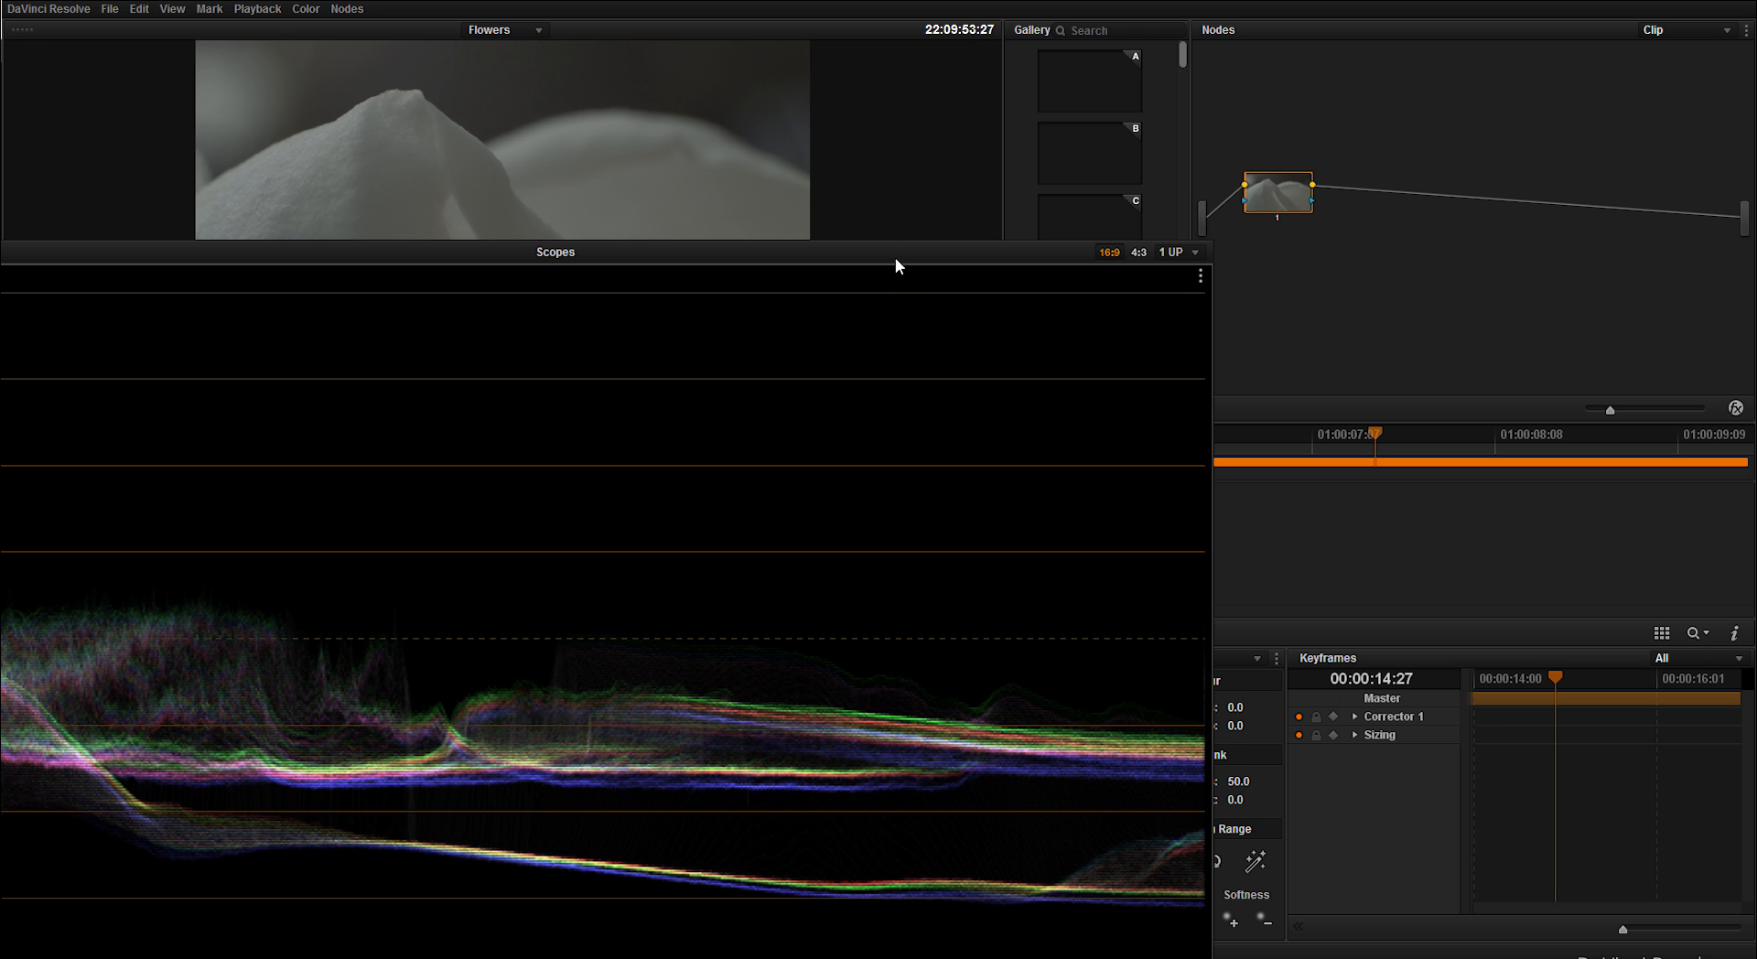
mouse_move(891, 255)
mouse_down()
mouse_move(1386, 87)
mouse_move(1351, 71)
mouse_up()
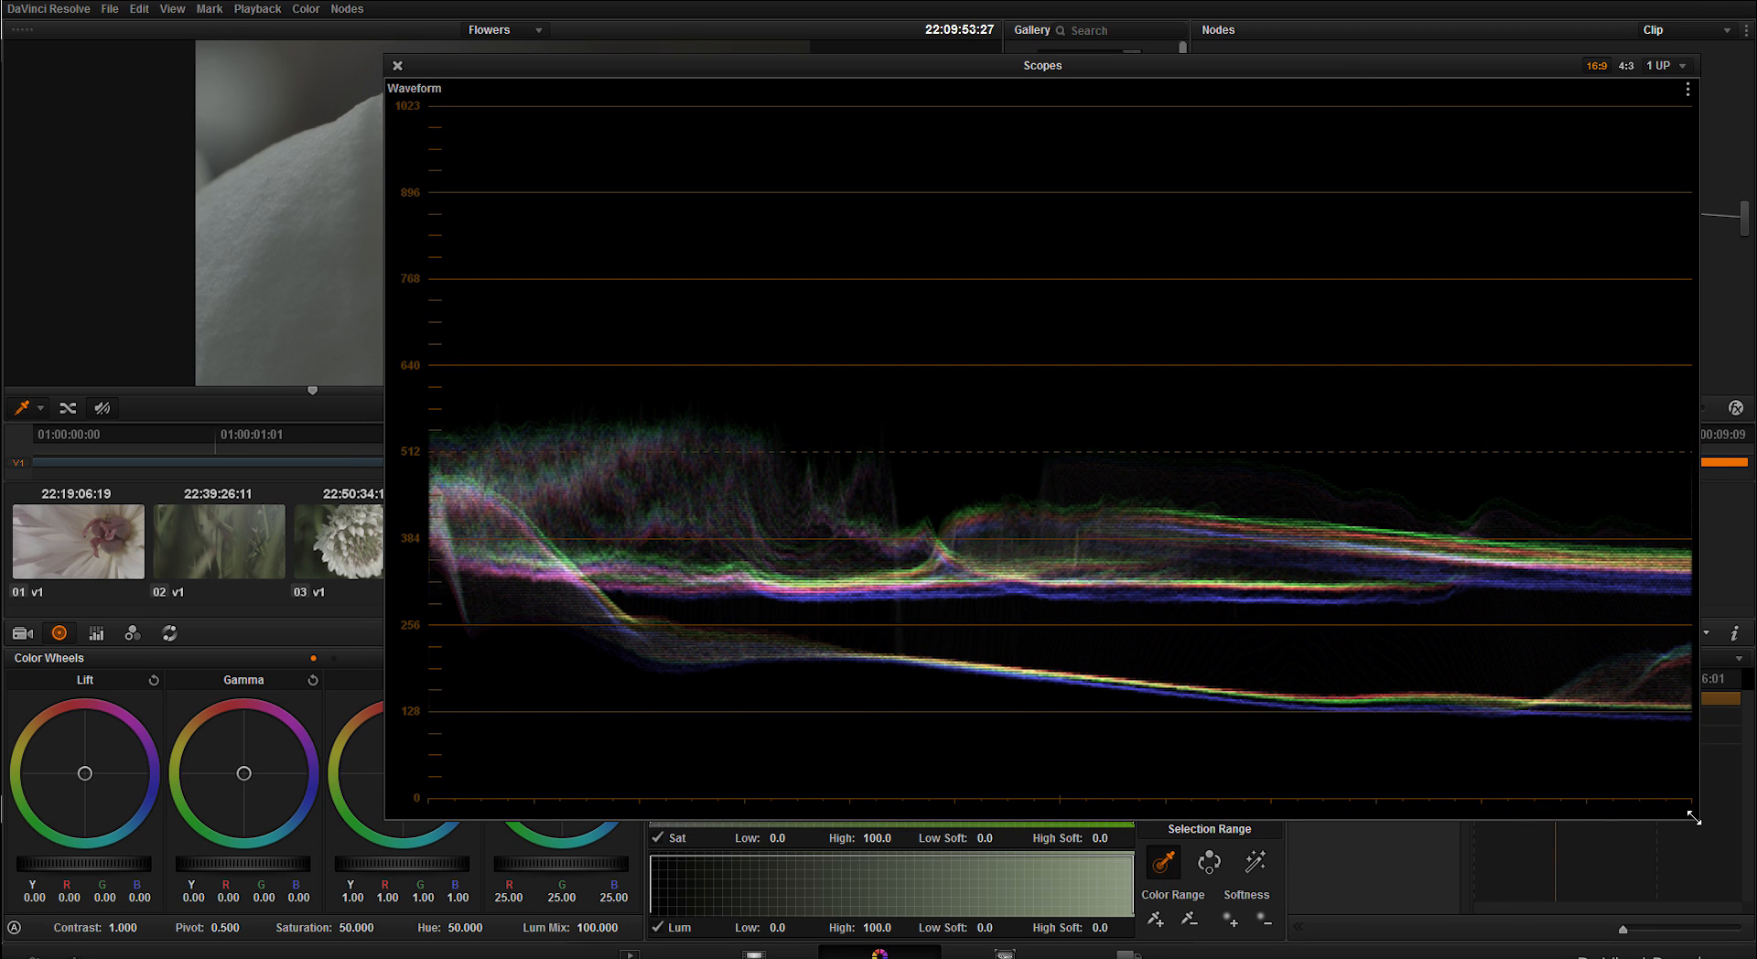
drag(1693, 816, 878, 357)
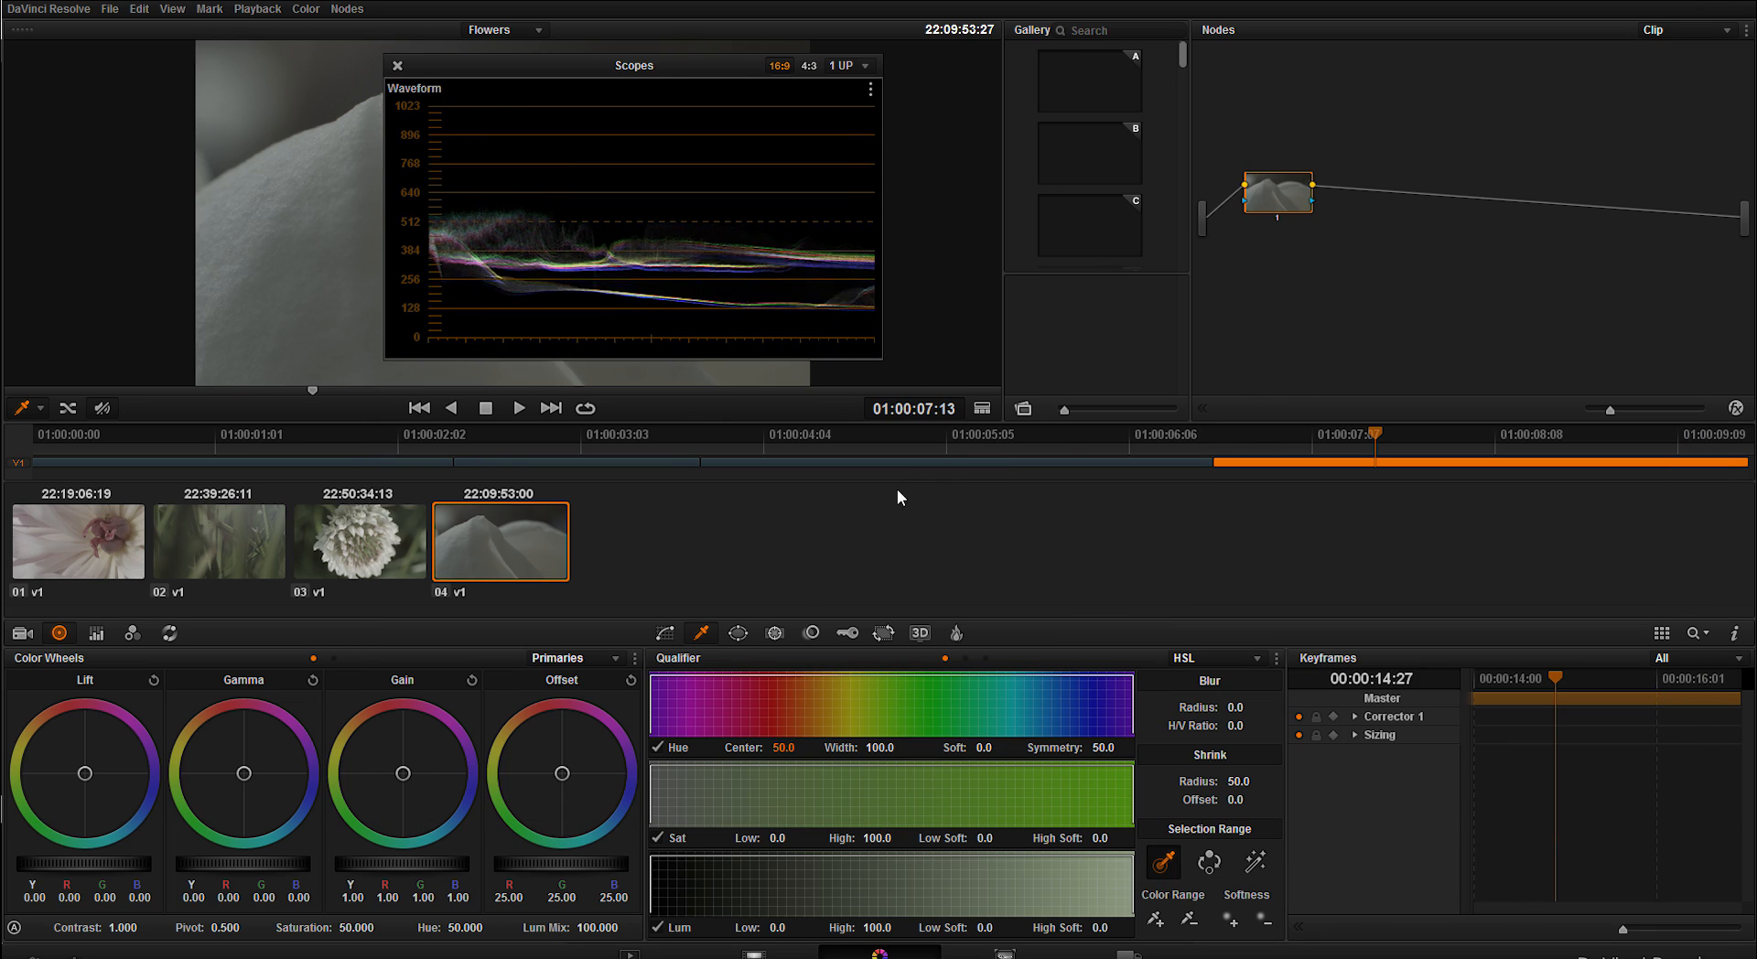
drag(687, 65, 1444, 346)
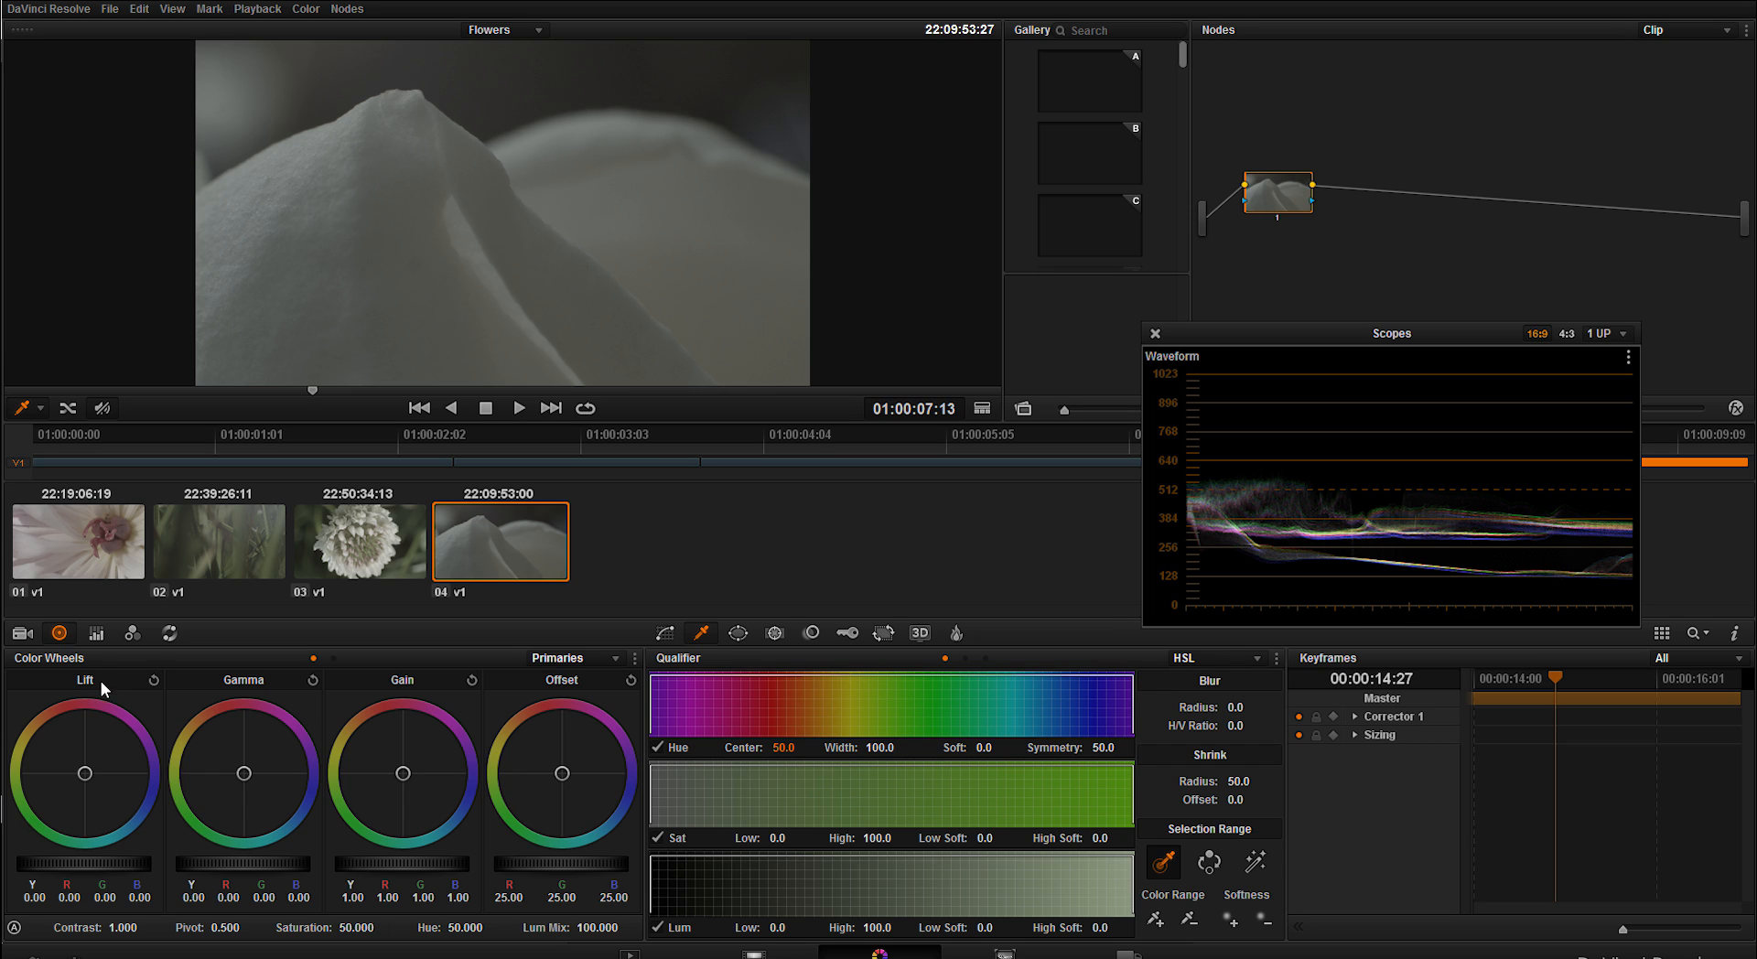
drag(124, 868, 71, 869)
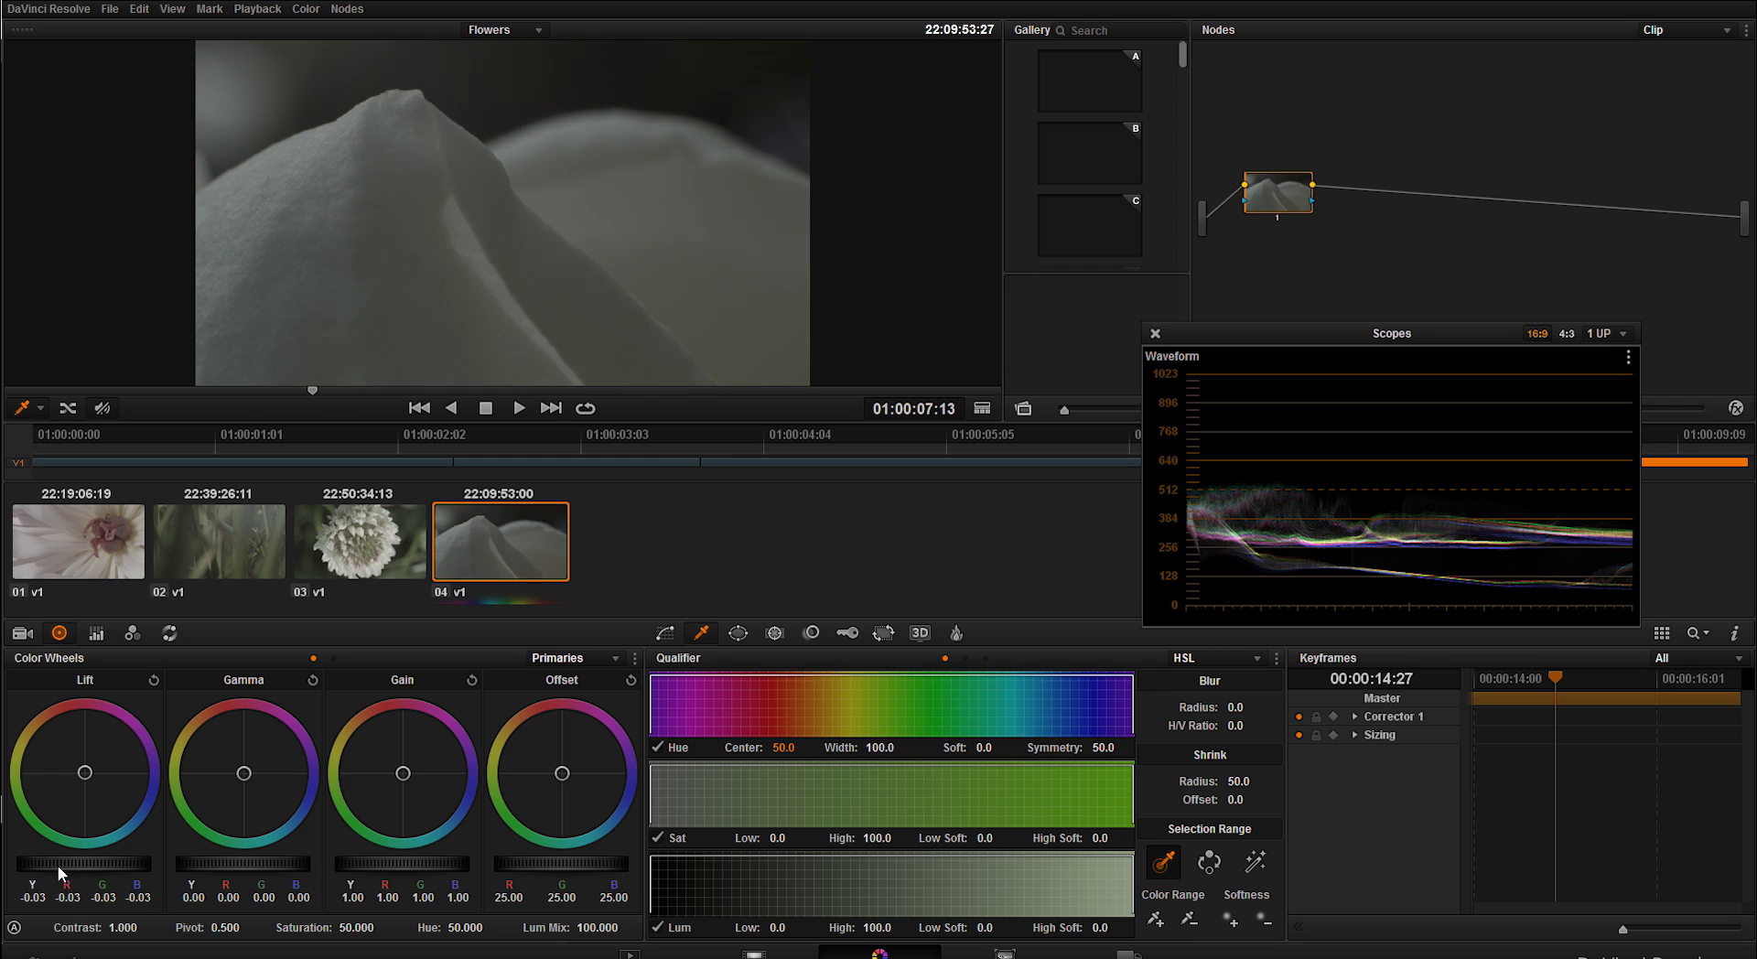
Adjust the Lift master wheel to settle the petal clip's shadows at -0.02
drag(70, 864, 3, 864)
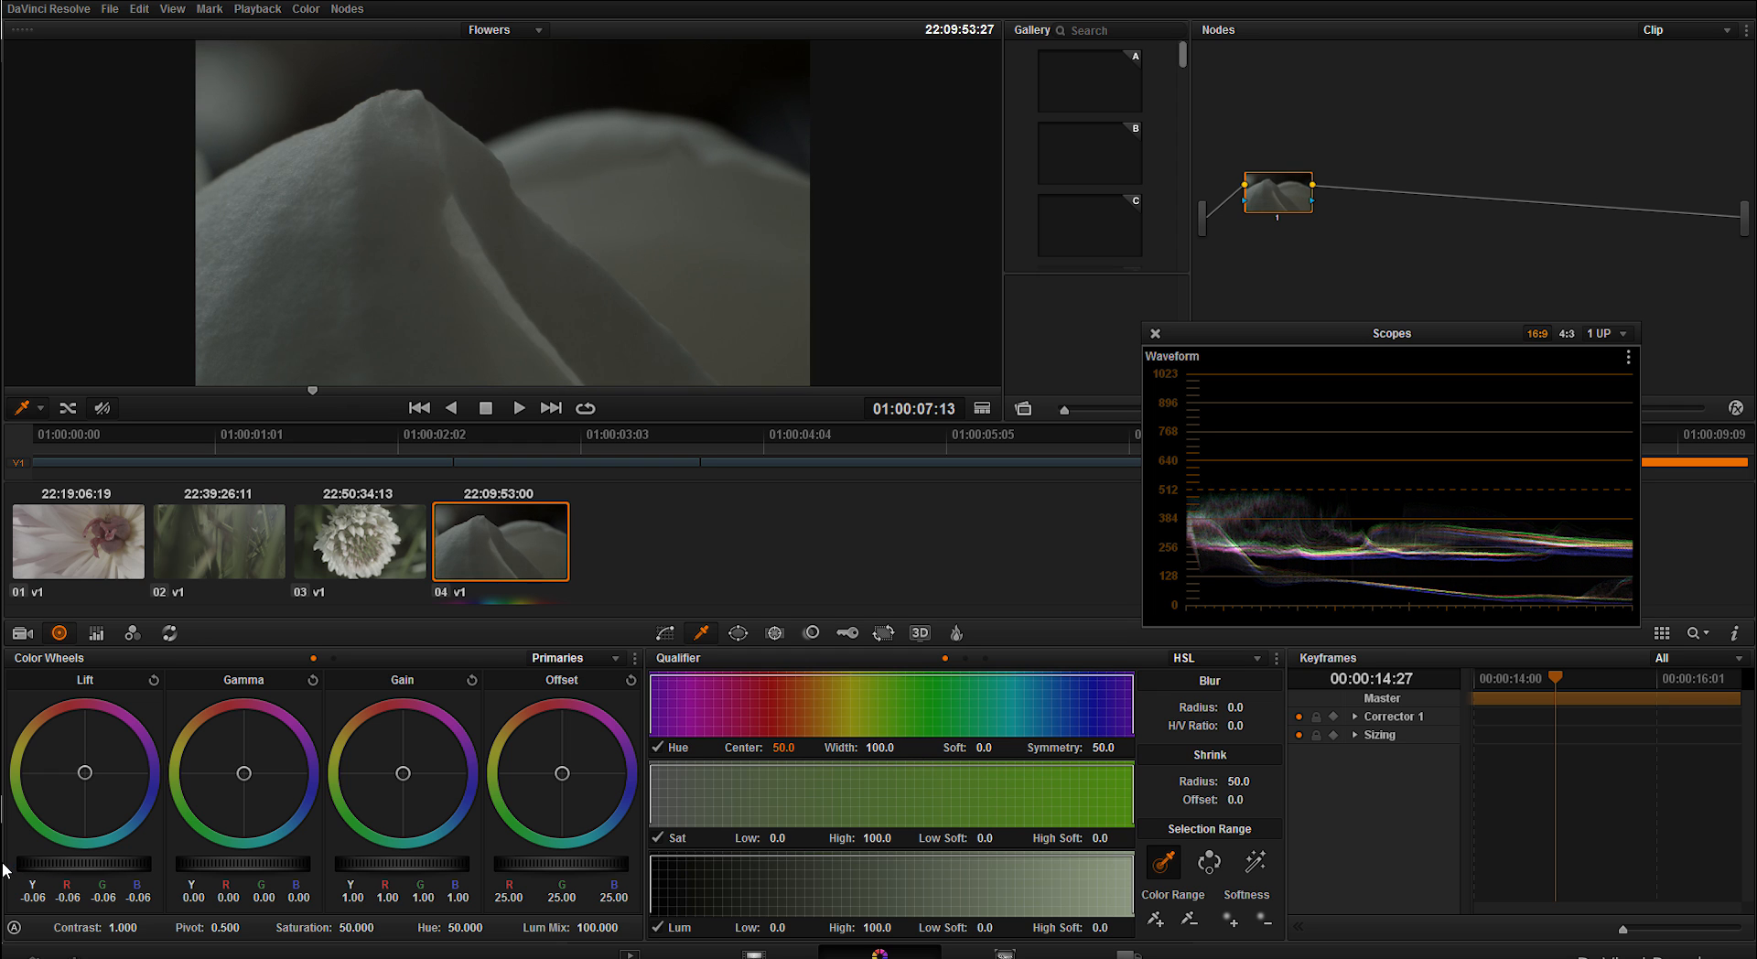
mouse_move(3, 863)
mouse_down()
mouse_move(97, 871)
mouse_move(68, 868)
mouse_up()
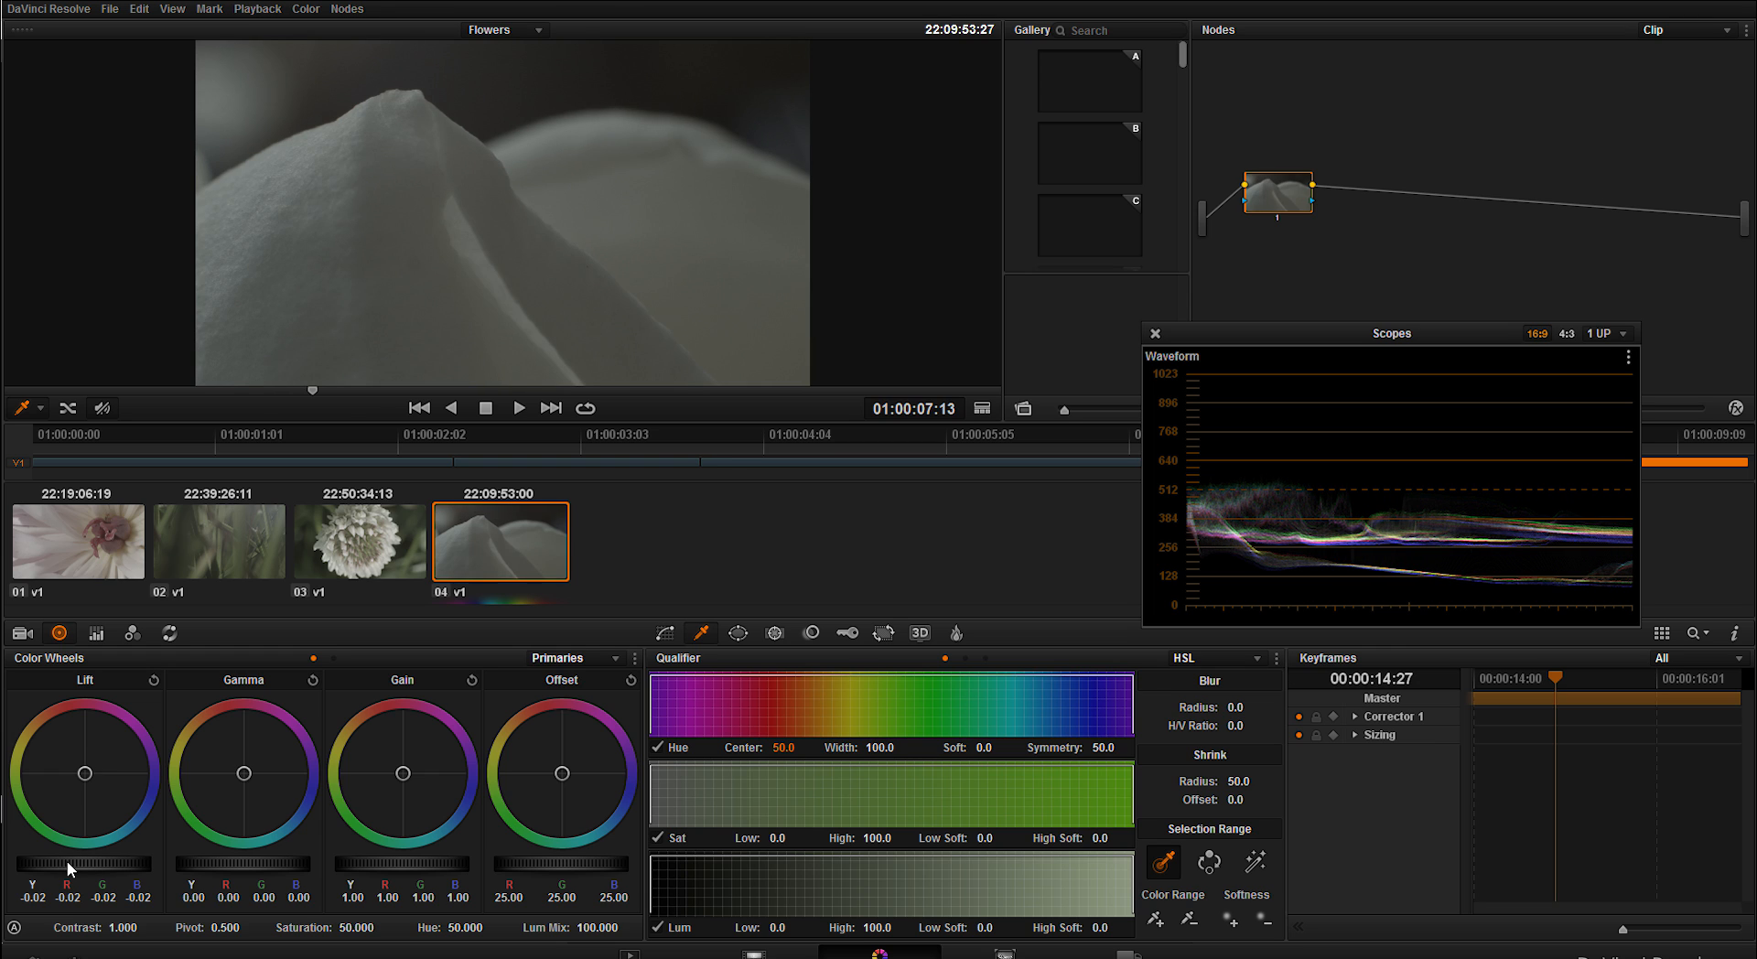
drag(68, 868, 63, 869)
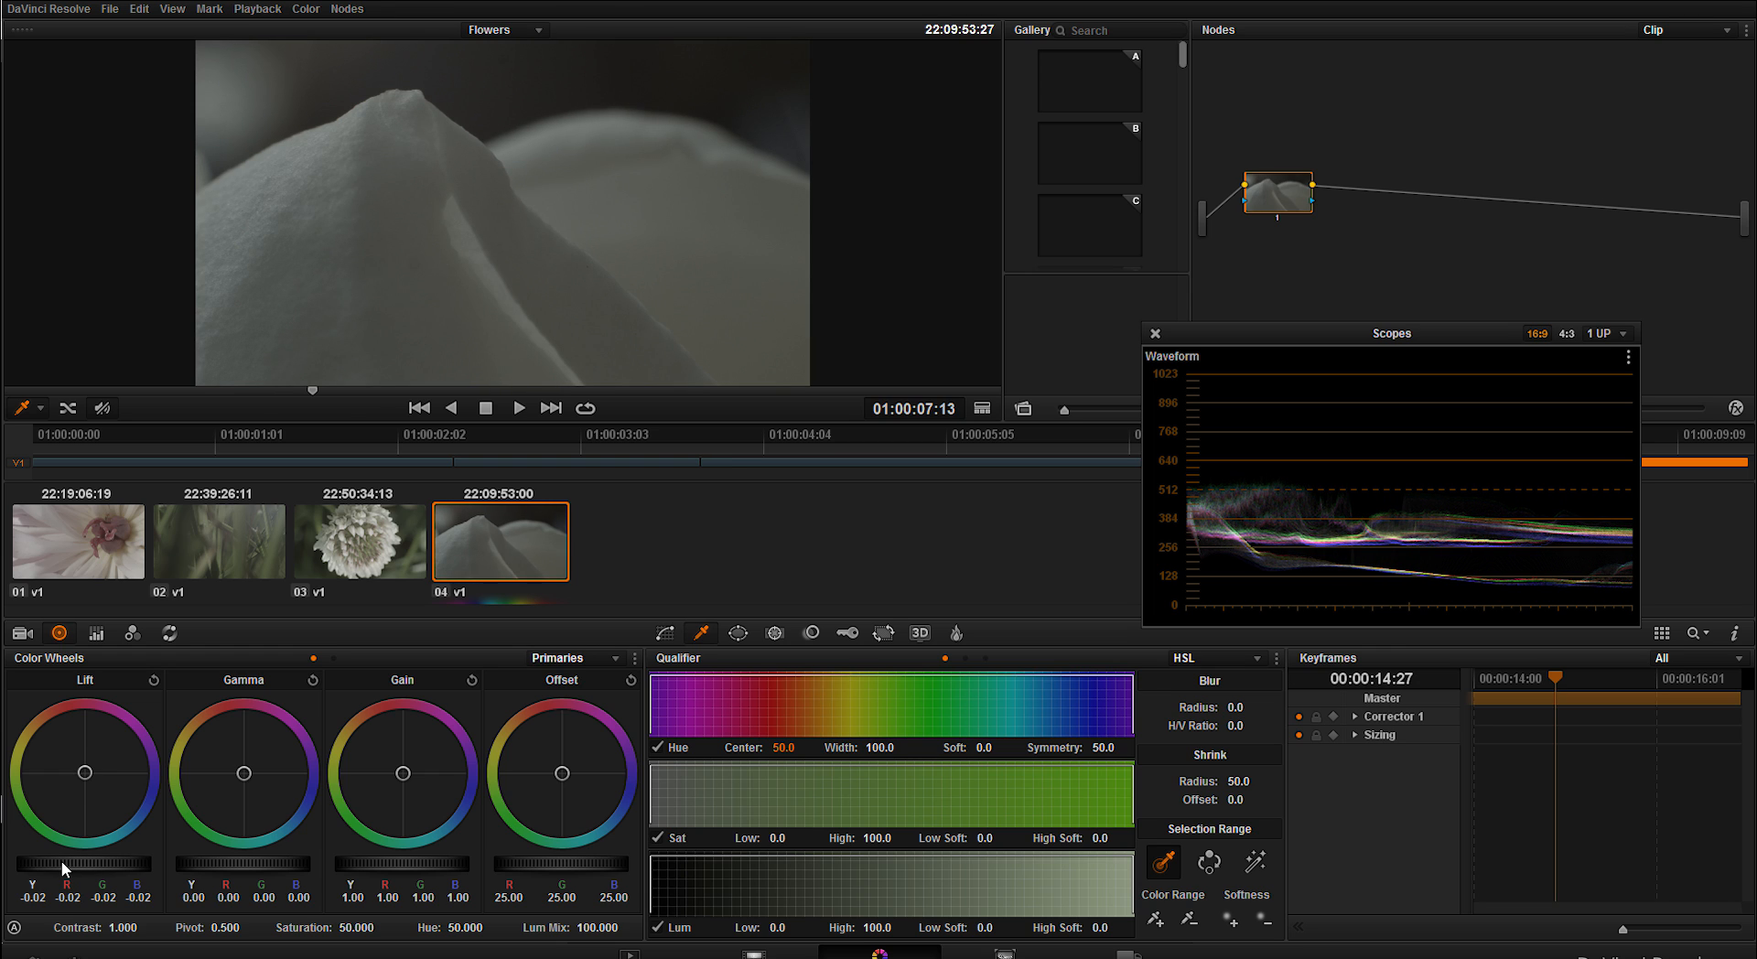
drag(75, 863, 70, 866)
Try warm and magenta Lift tints, then reset the Lift wheel RGB to neutral
mouse_move(85, 776)
mouse_down()
mouse_move(30, 775)
mouse_move(36, 707)
mouse_move(122, 723)
mouse_up()
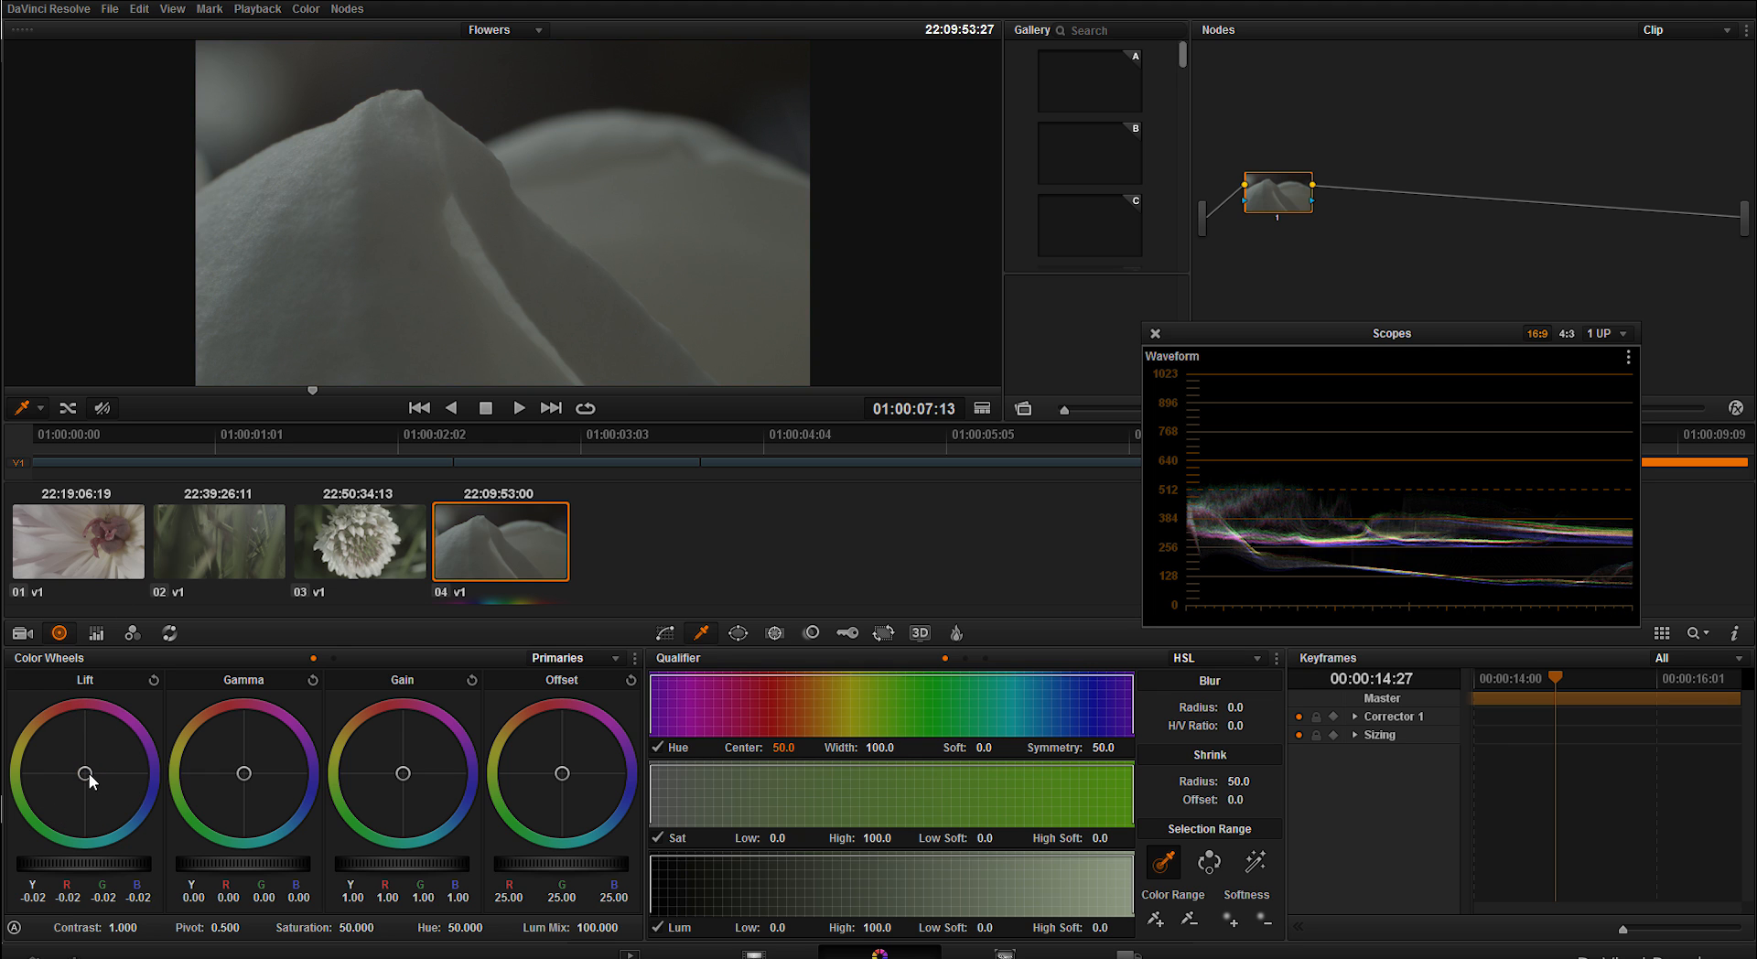
drag(86, 767, 86, 759)
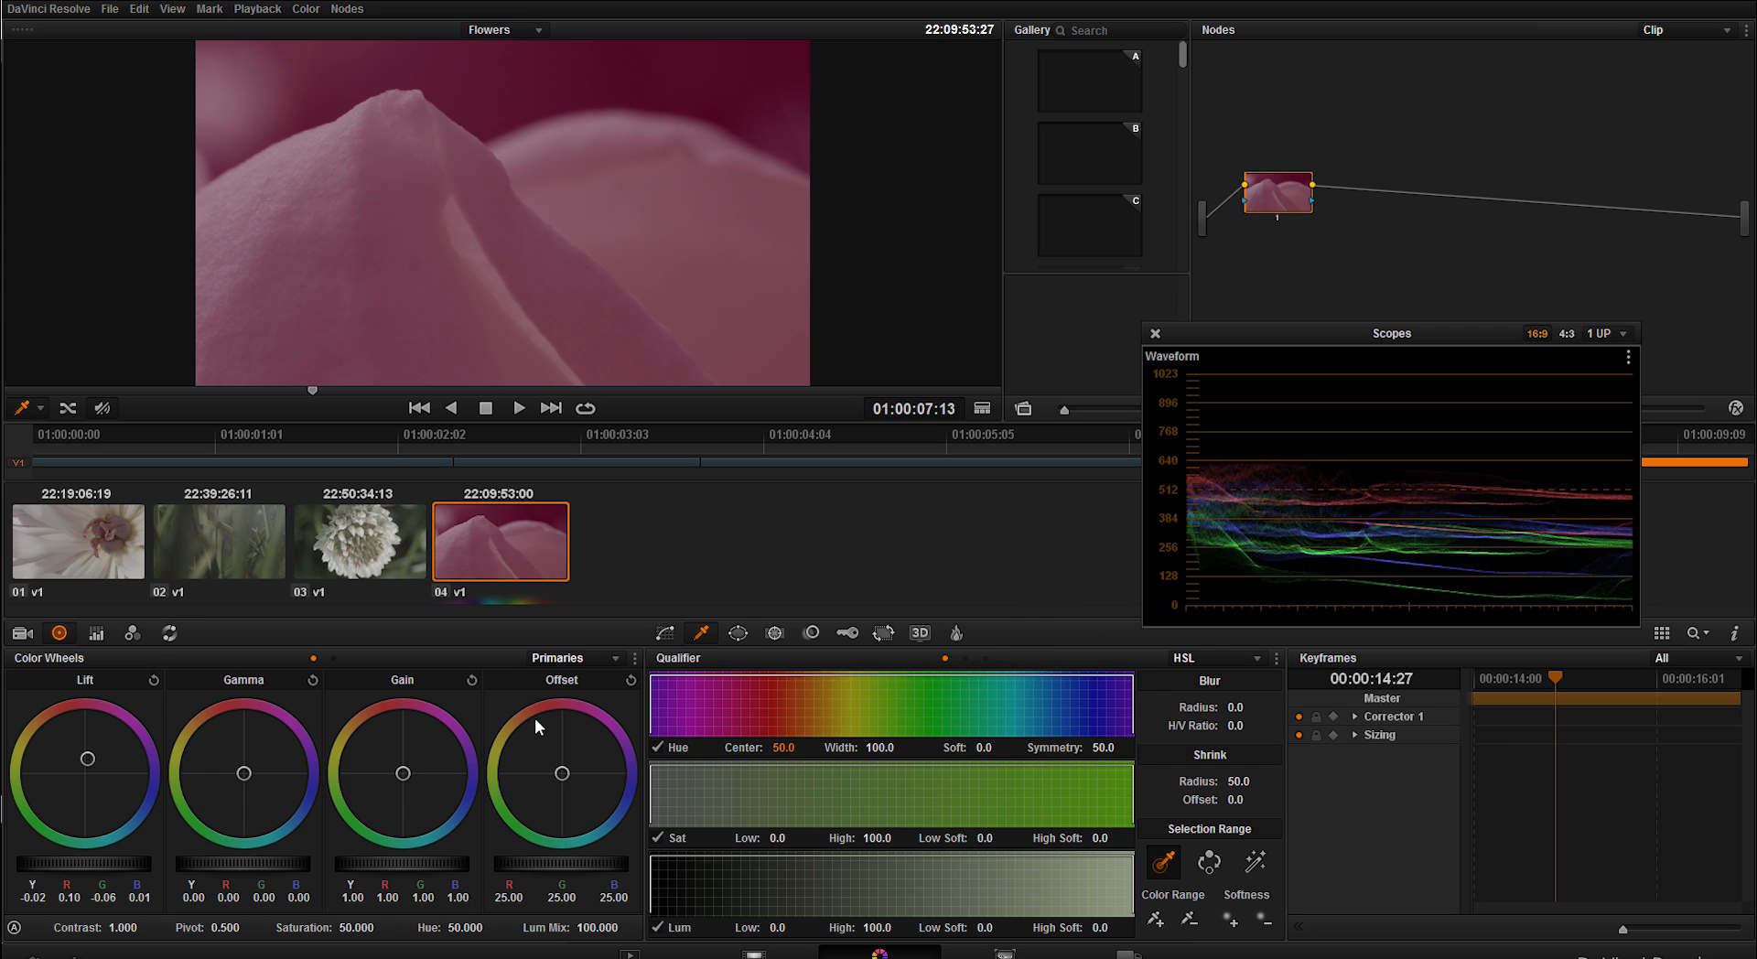
double_click(89, 767)
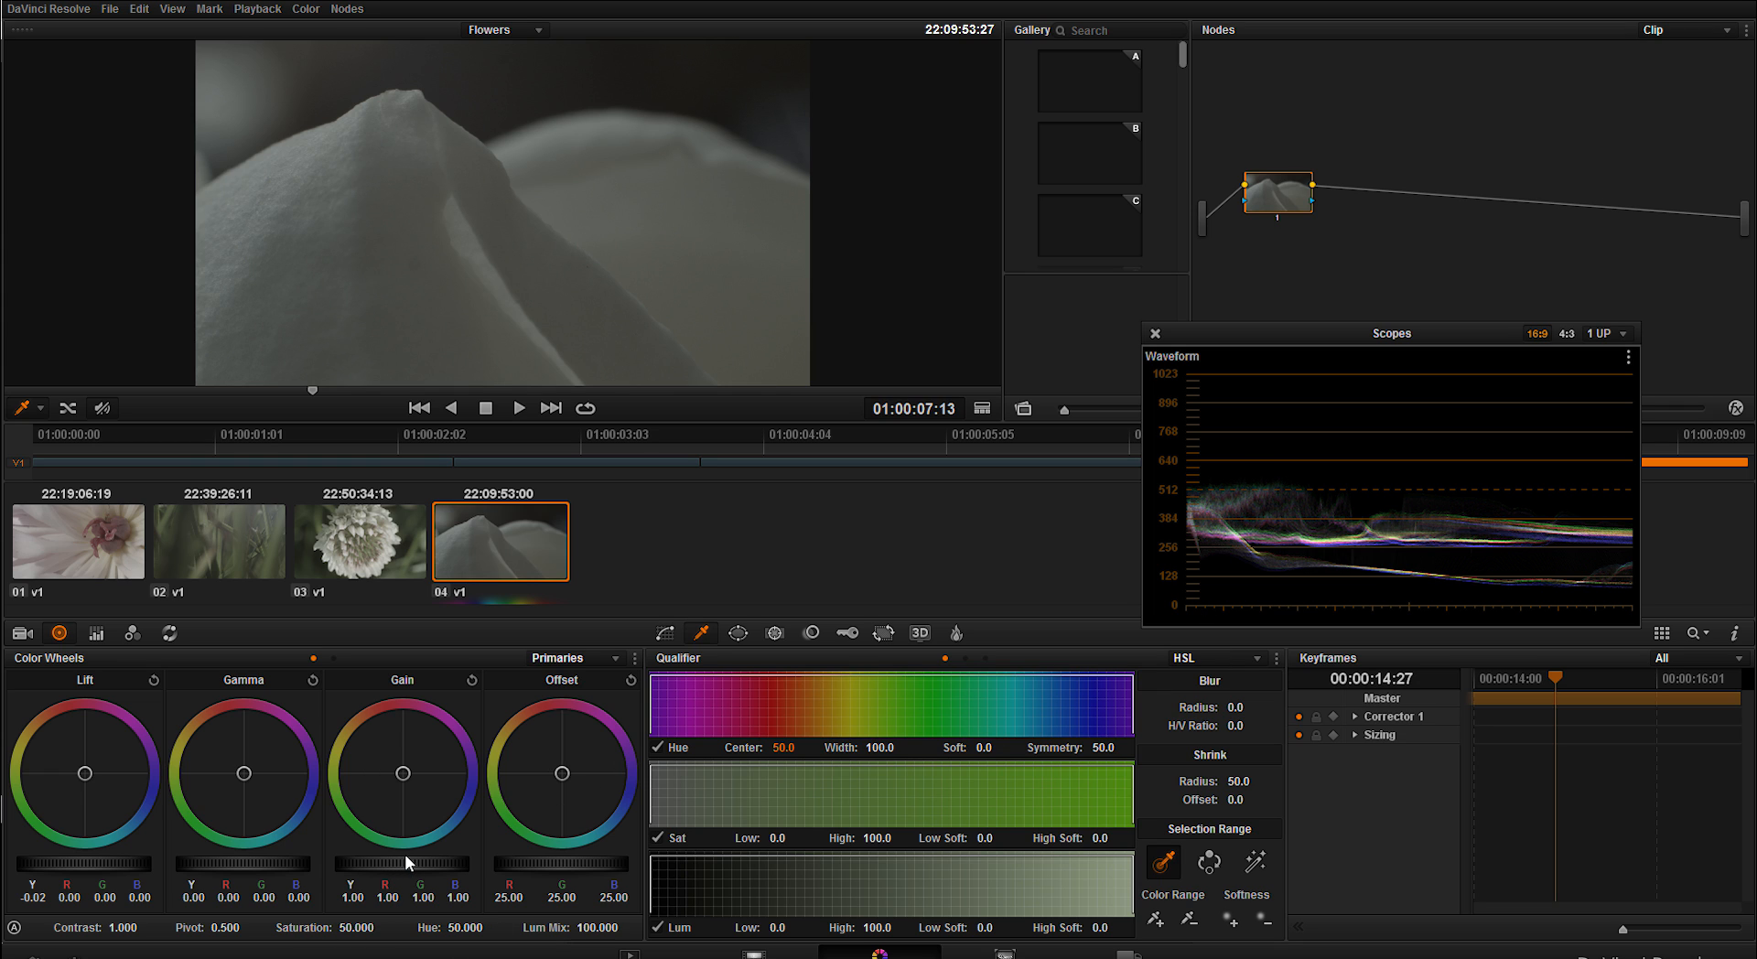
Raise the white petal clip's Gain master wheel to about 1.63 to brighten highlights
drag(426, 863, 487, 863)
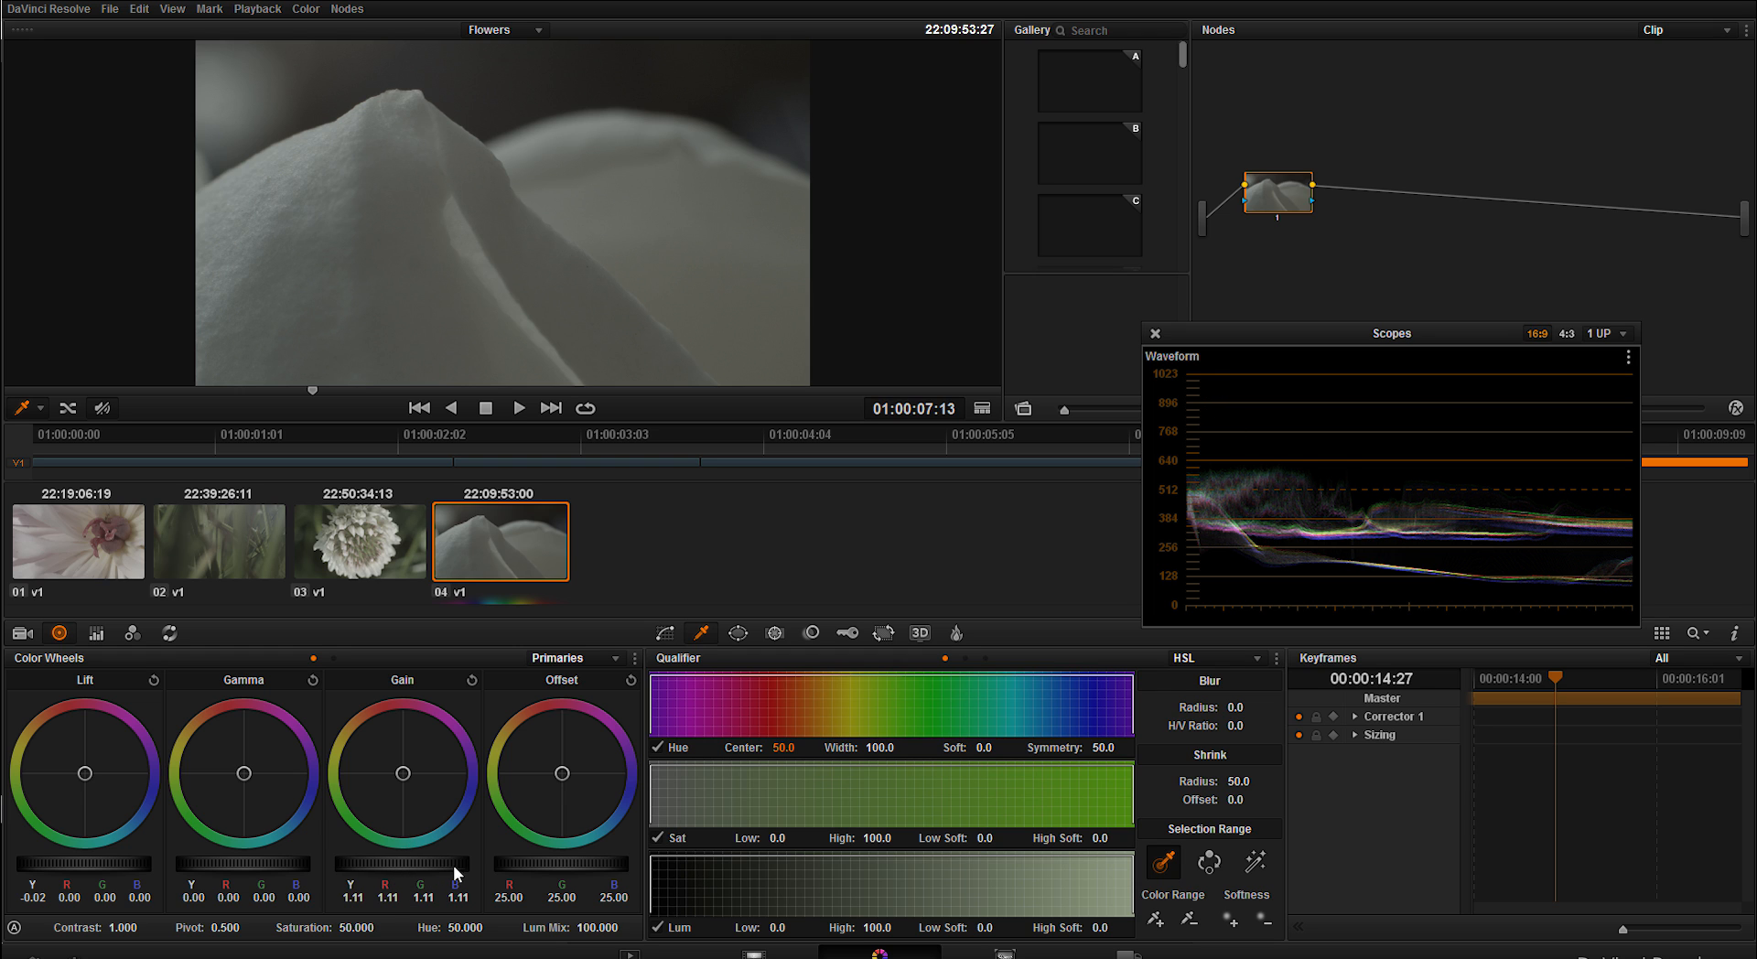
drag(425, 863, 586, 853)
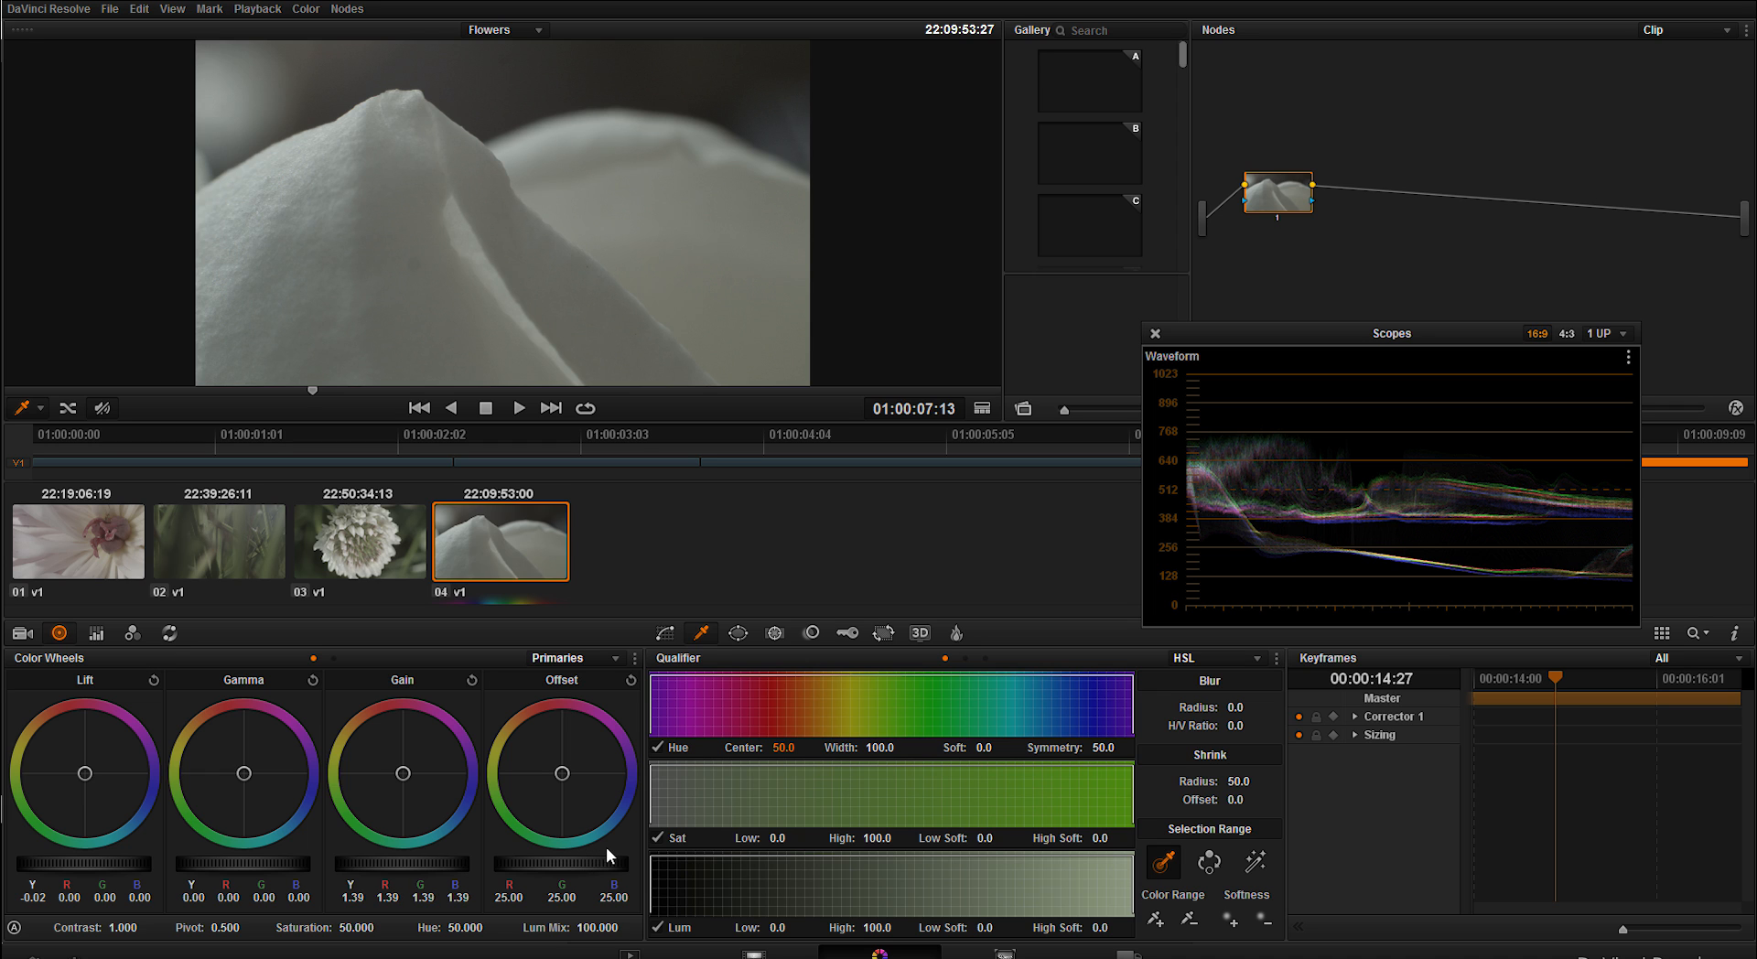
mouse_move(605, 847)
mouse_down()
mouse_move(692, 841)
mouse_move(798, 781)
mouse_up()
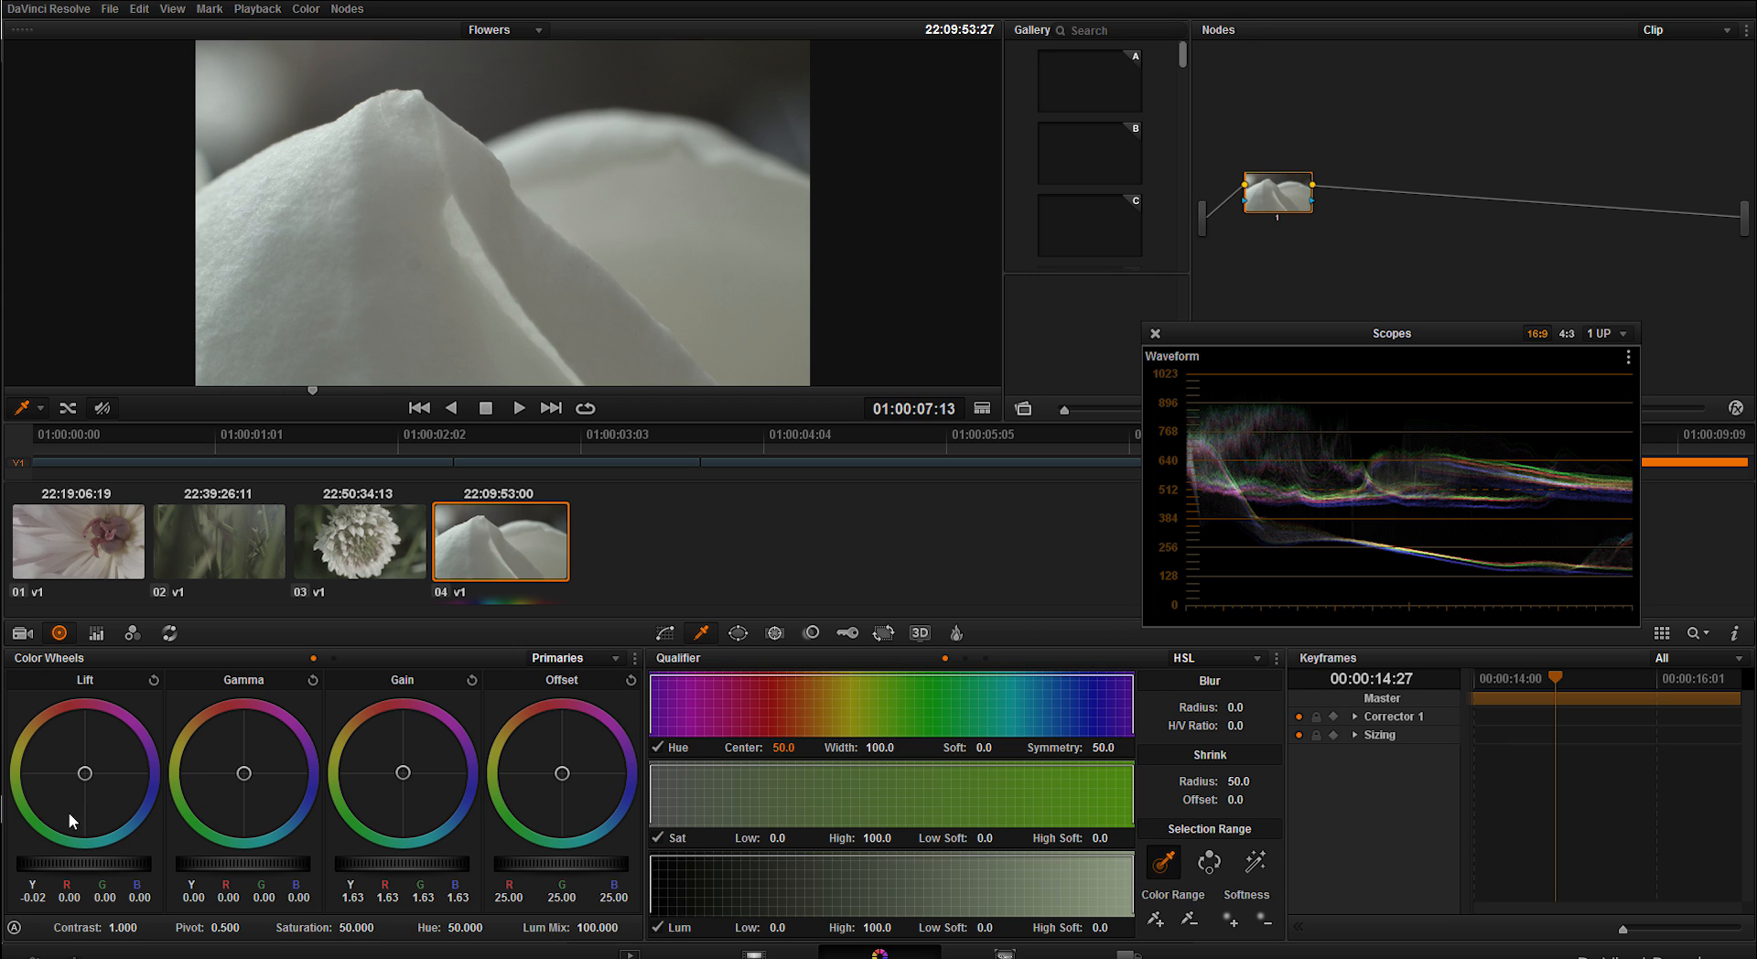
Settle the Gamma master at 0.05 for slightly brighter midtones and review in playback
drag(250, 863, 573, 858)
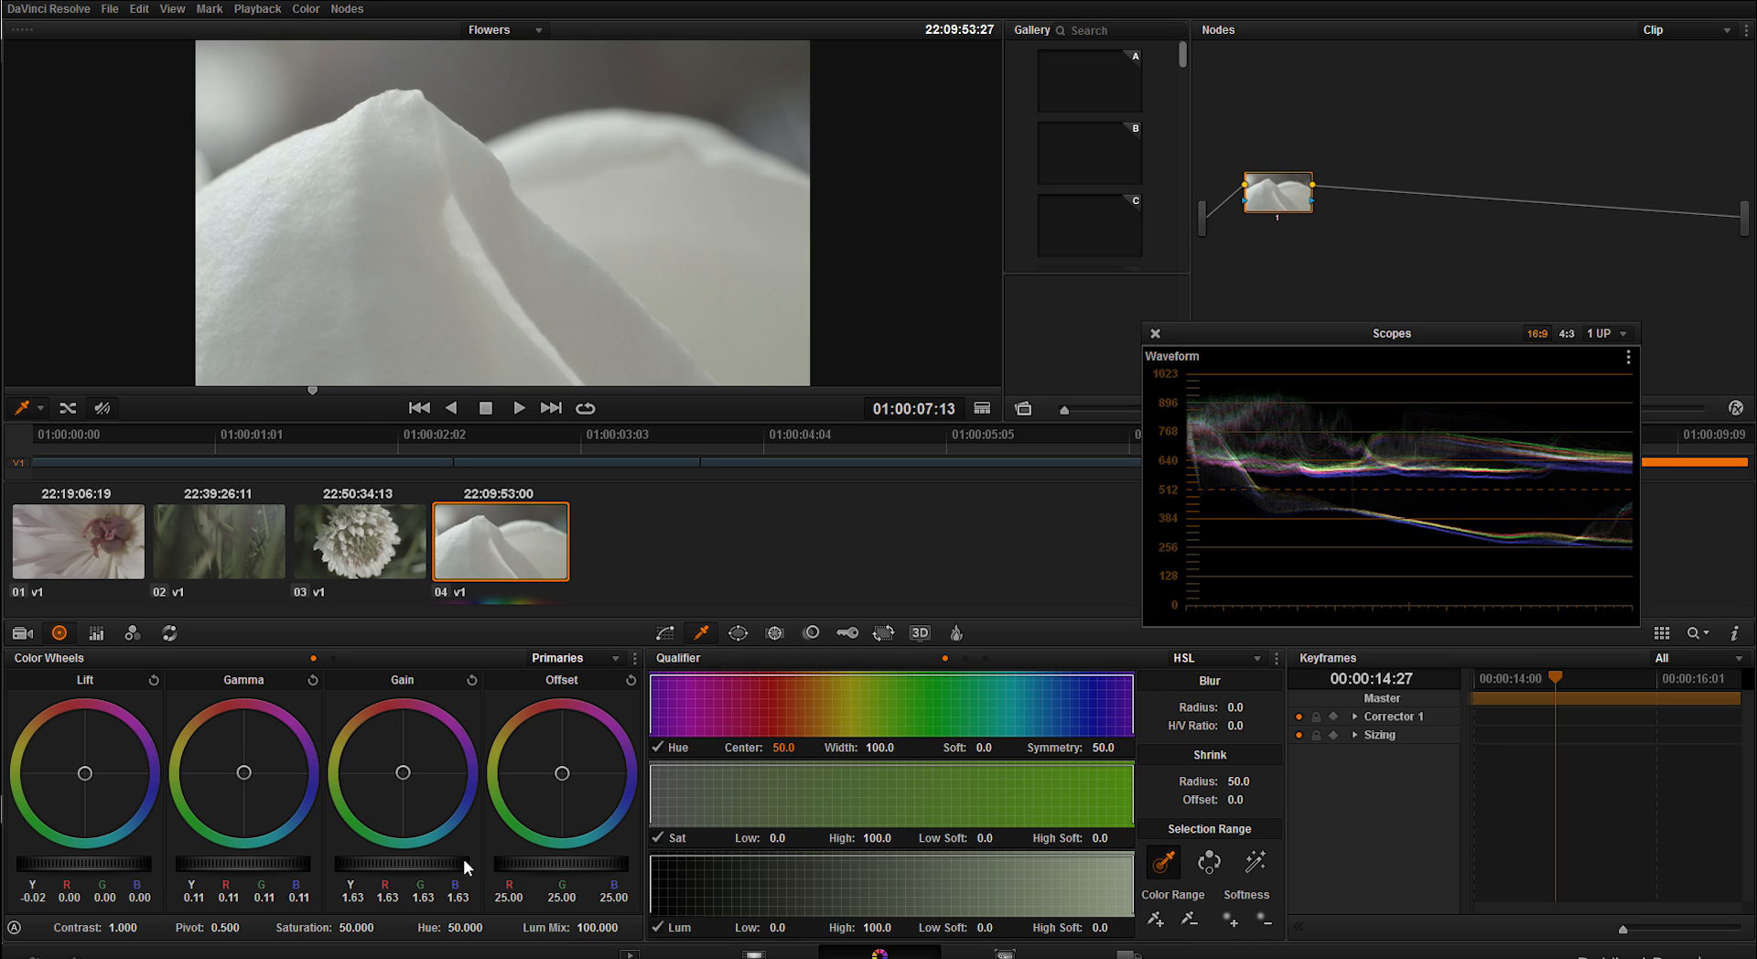
drag(441, 867, 2, 880)
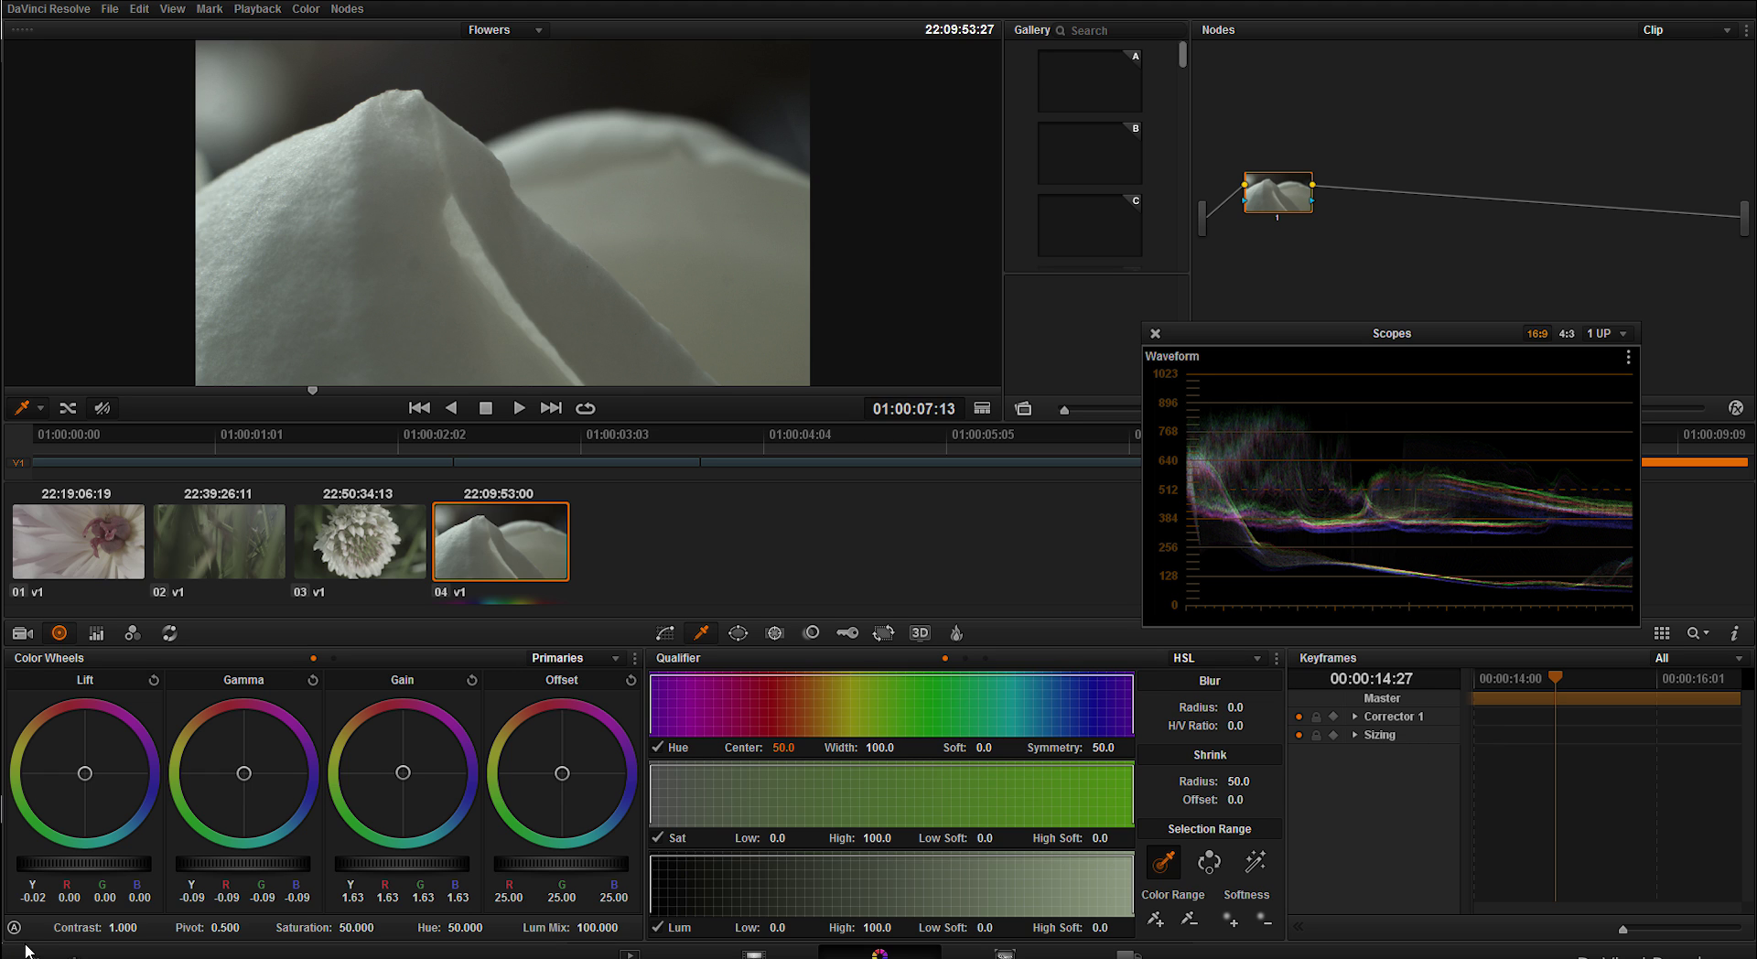
drag(38, 951, 419, 937)
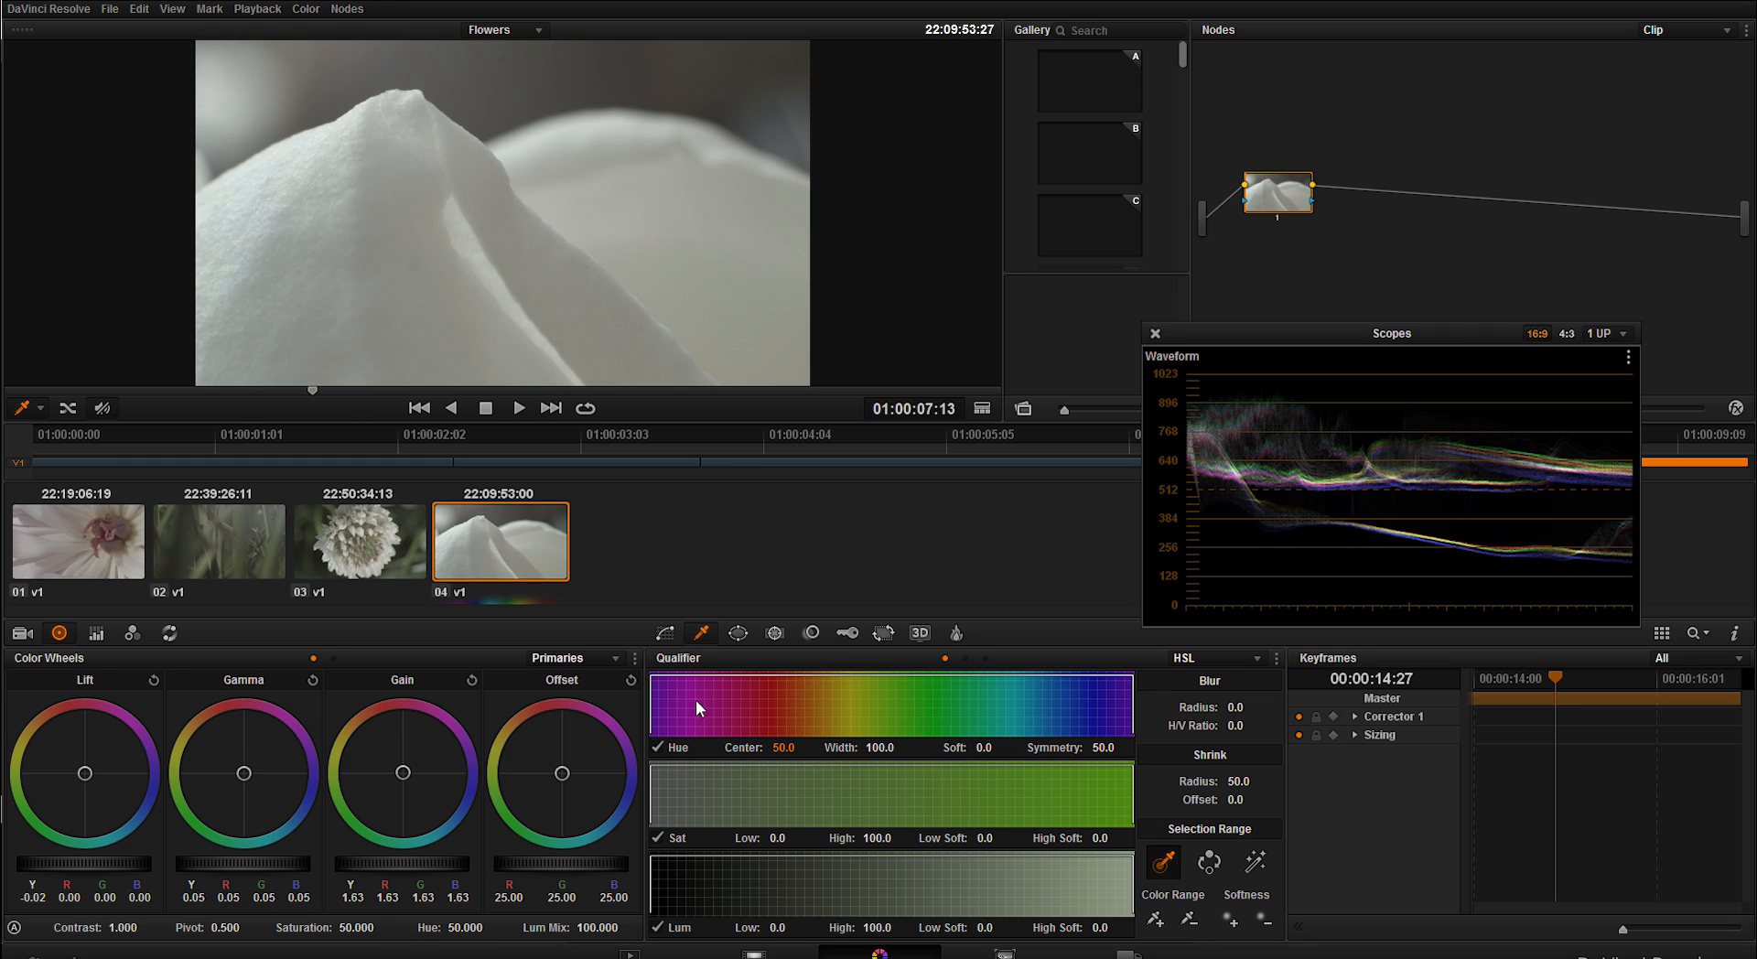
key(space)
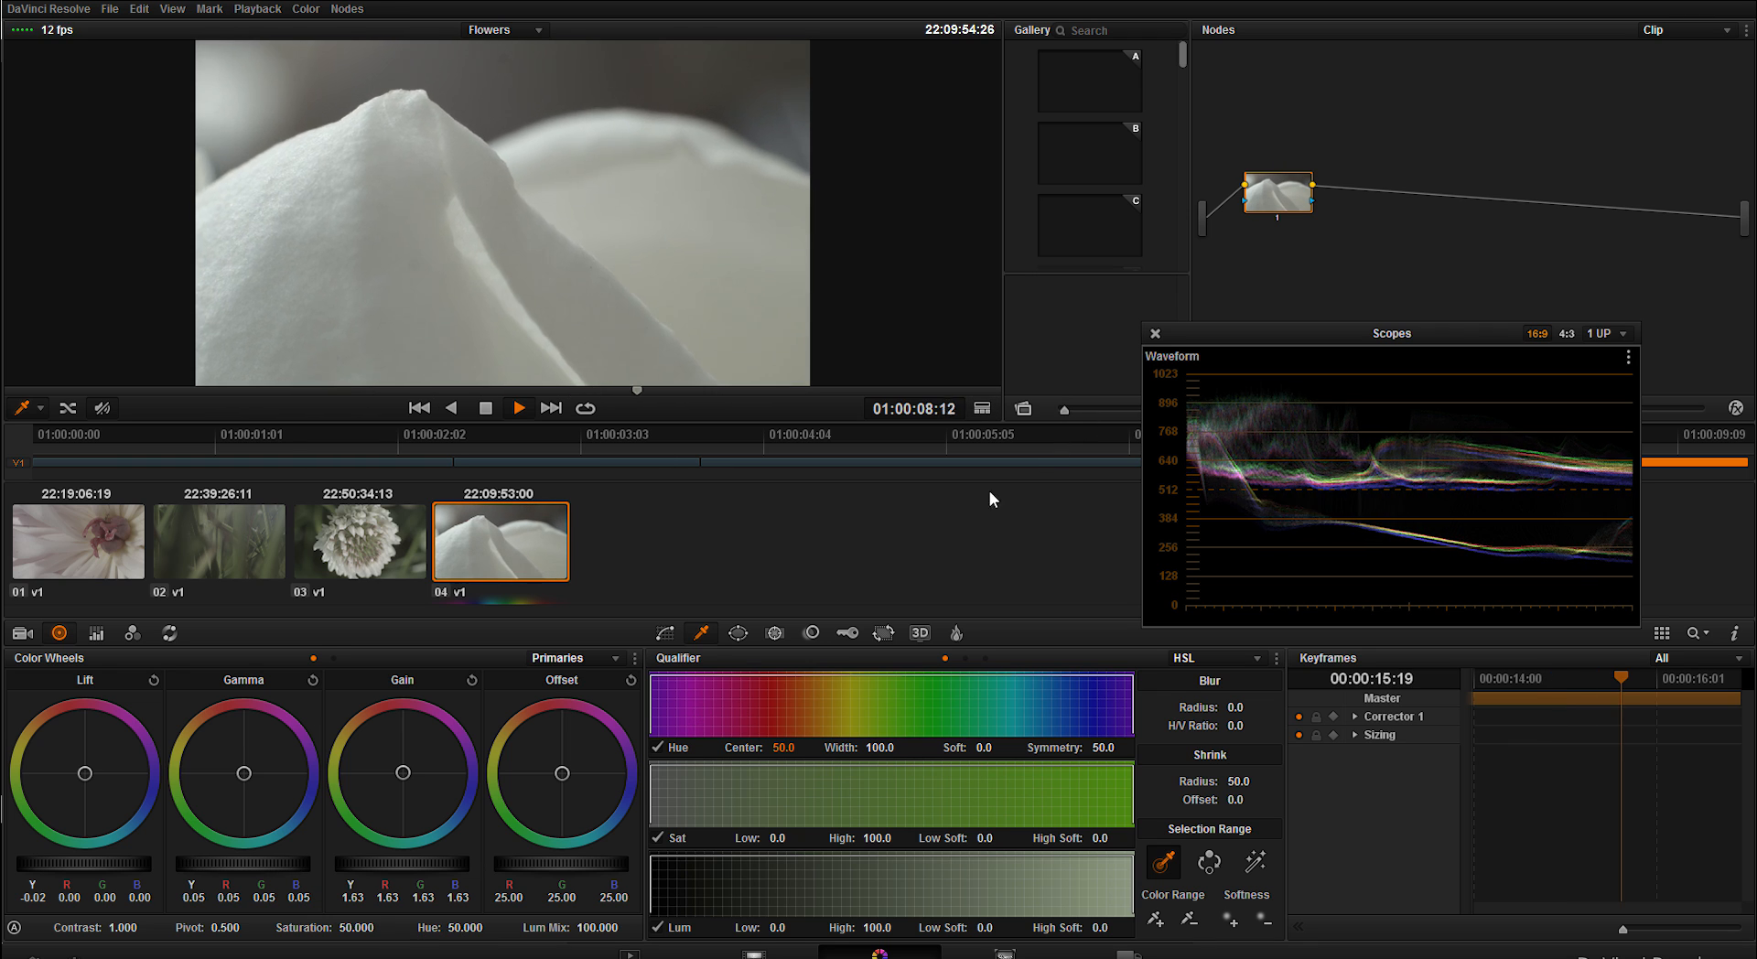
key(space)
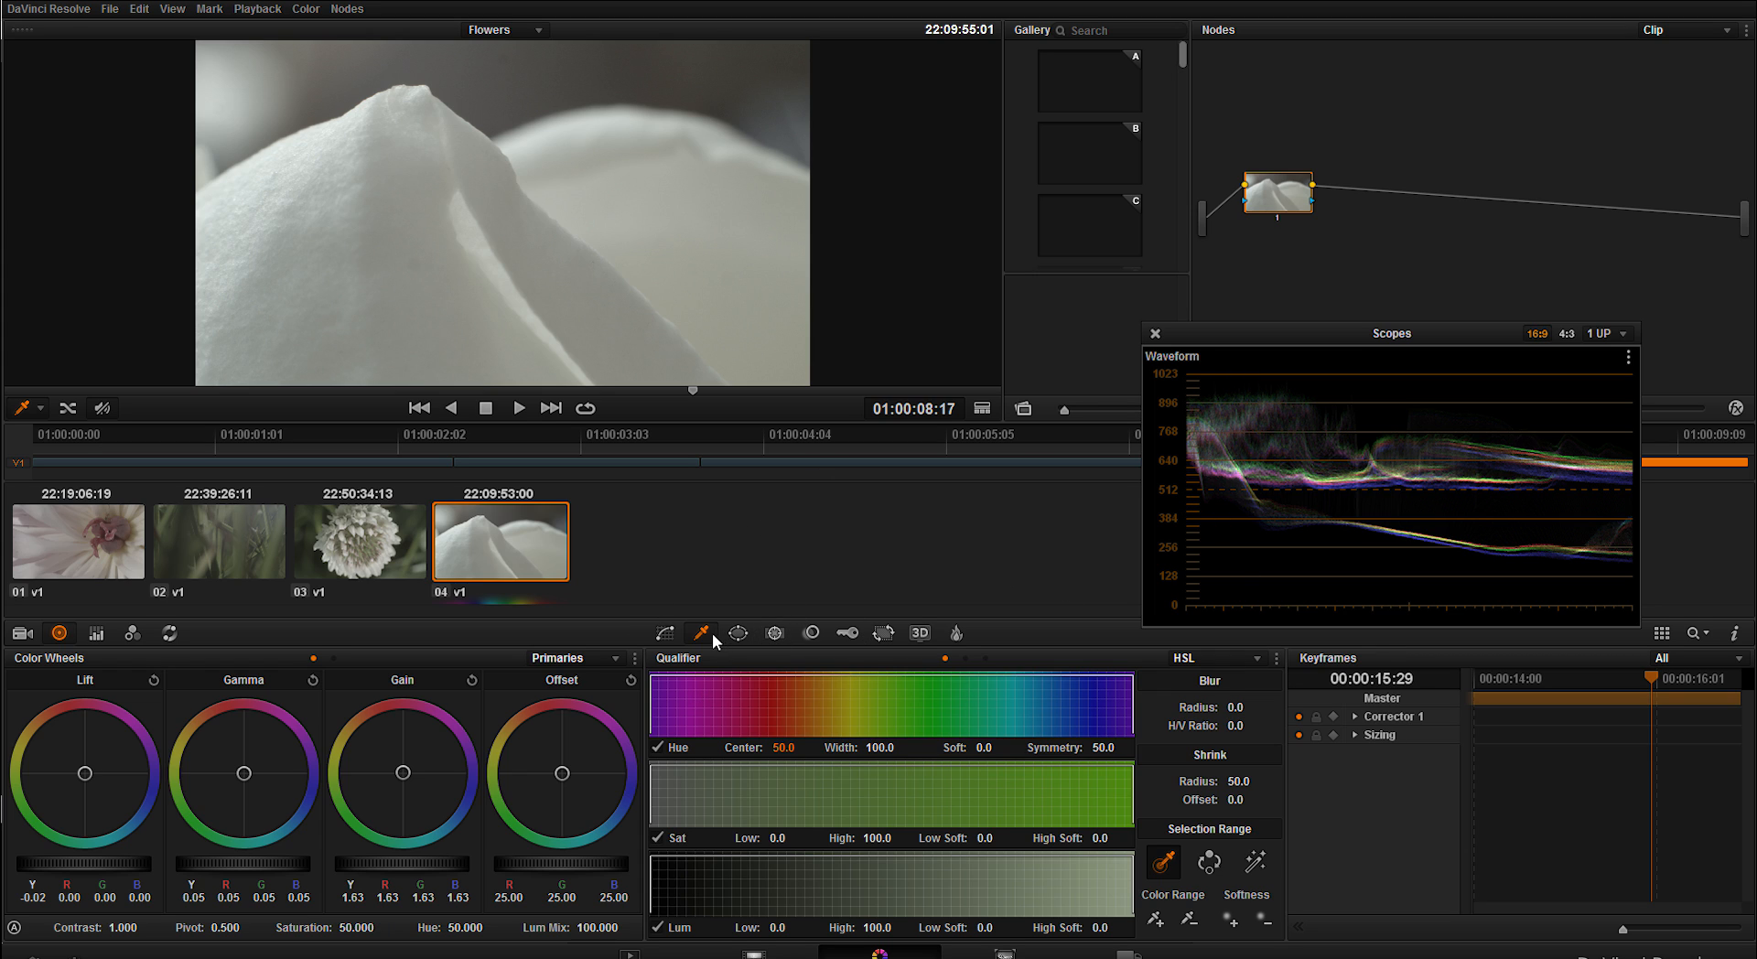
Show the custom curves, try an upward bend, compare with undo/redo, and leave the curves straight
click(668, 633)
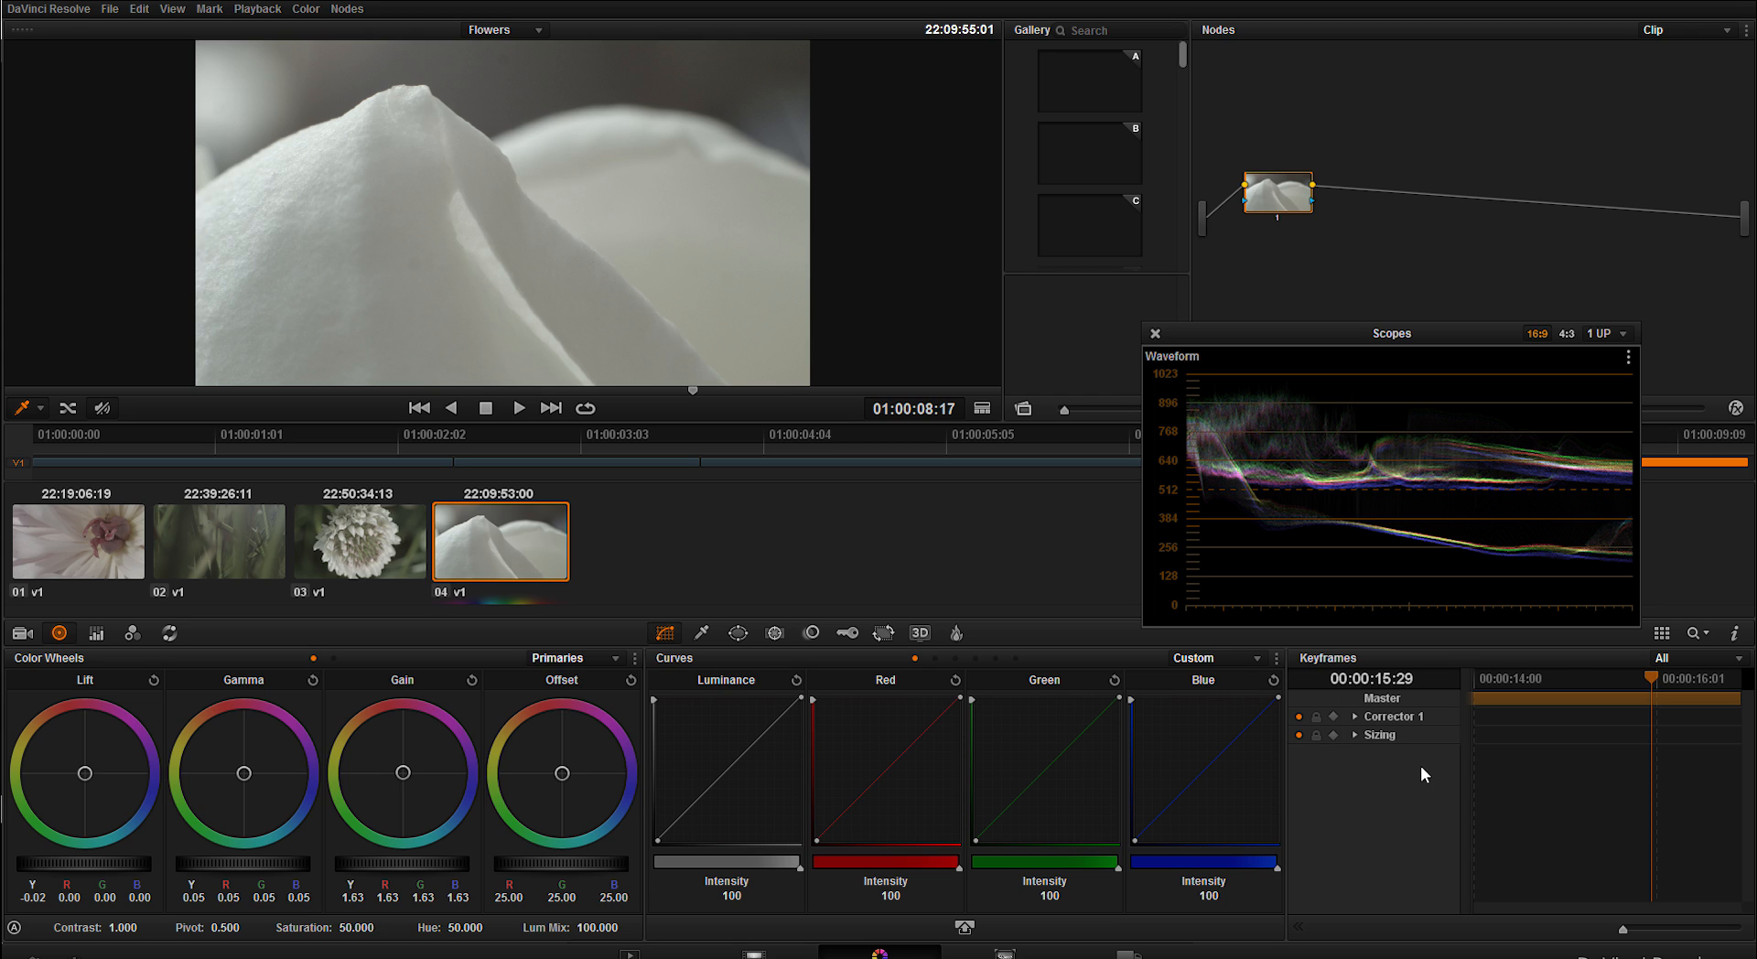
drag(891, 759, 864, 803)
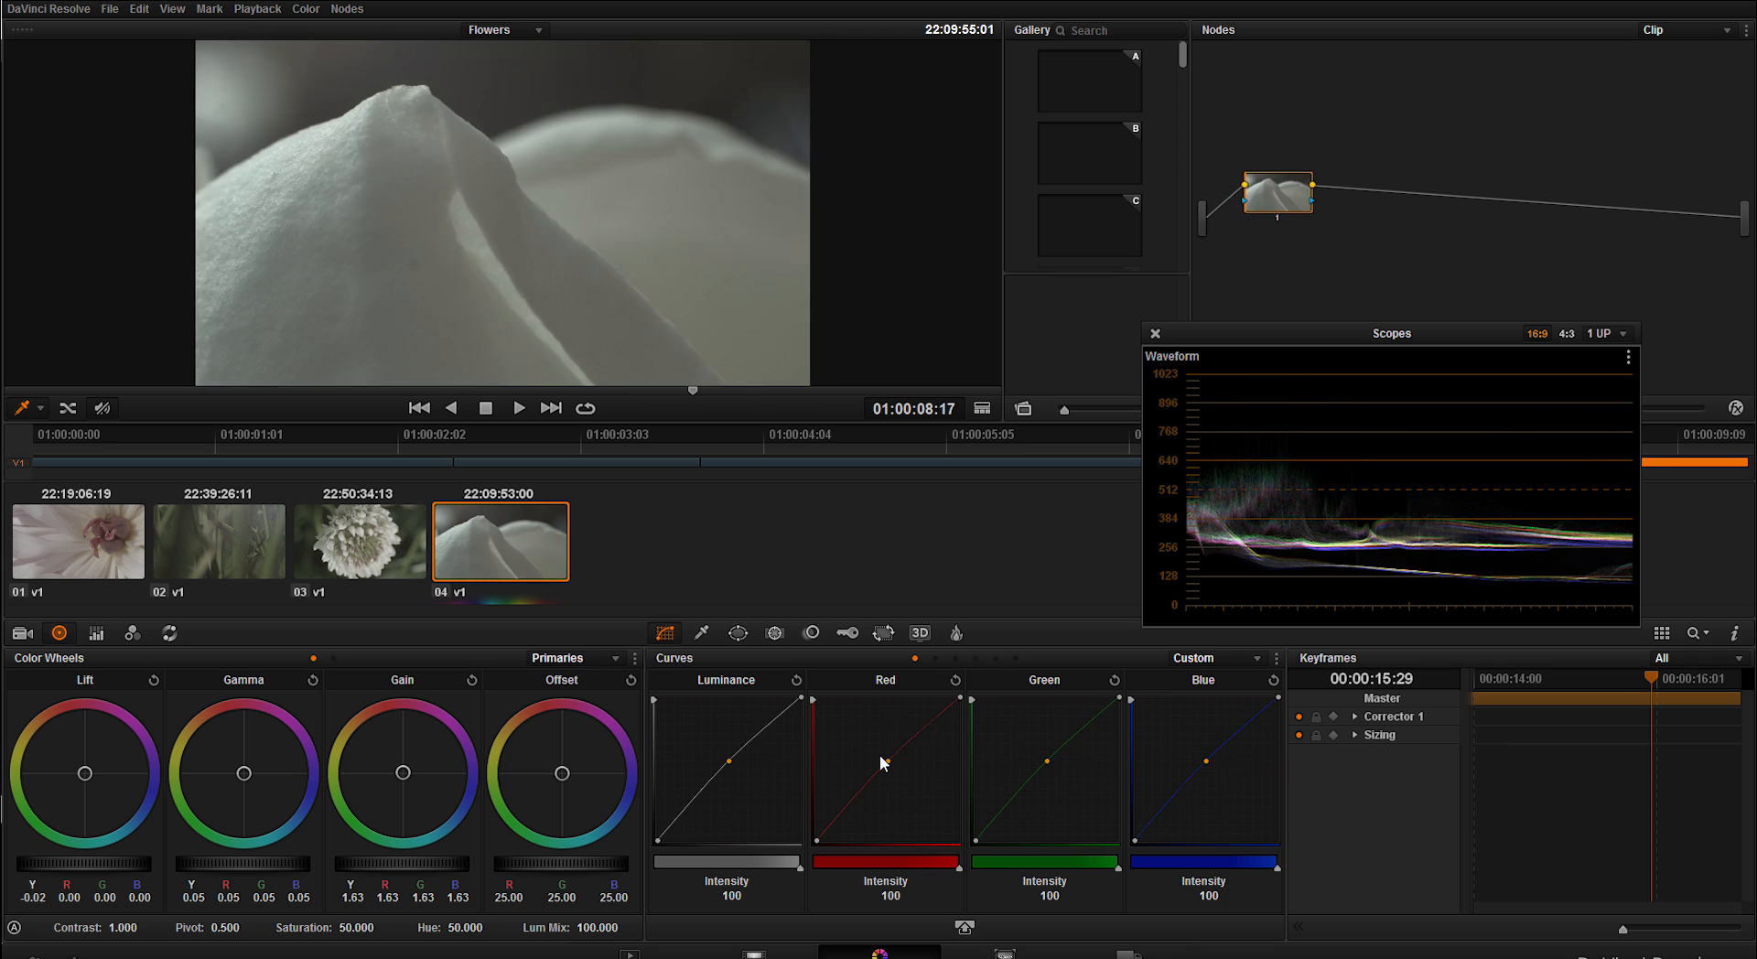
key(ctrl+z)
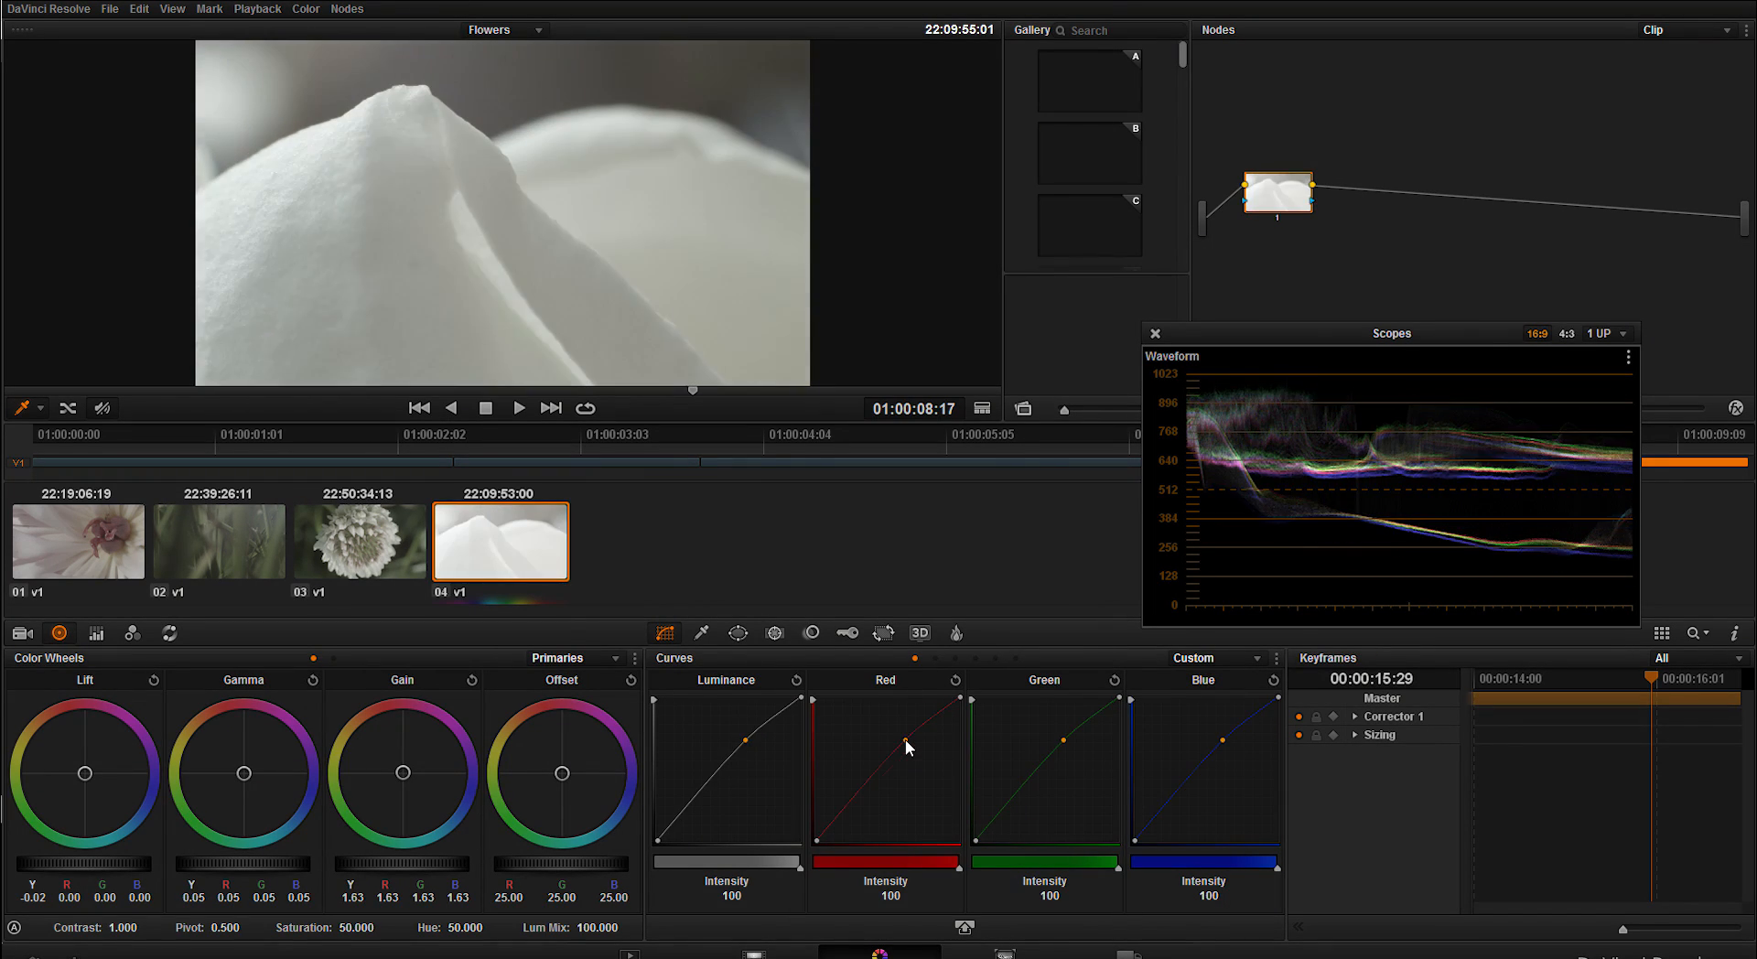
key(ctrl+shift+z)
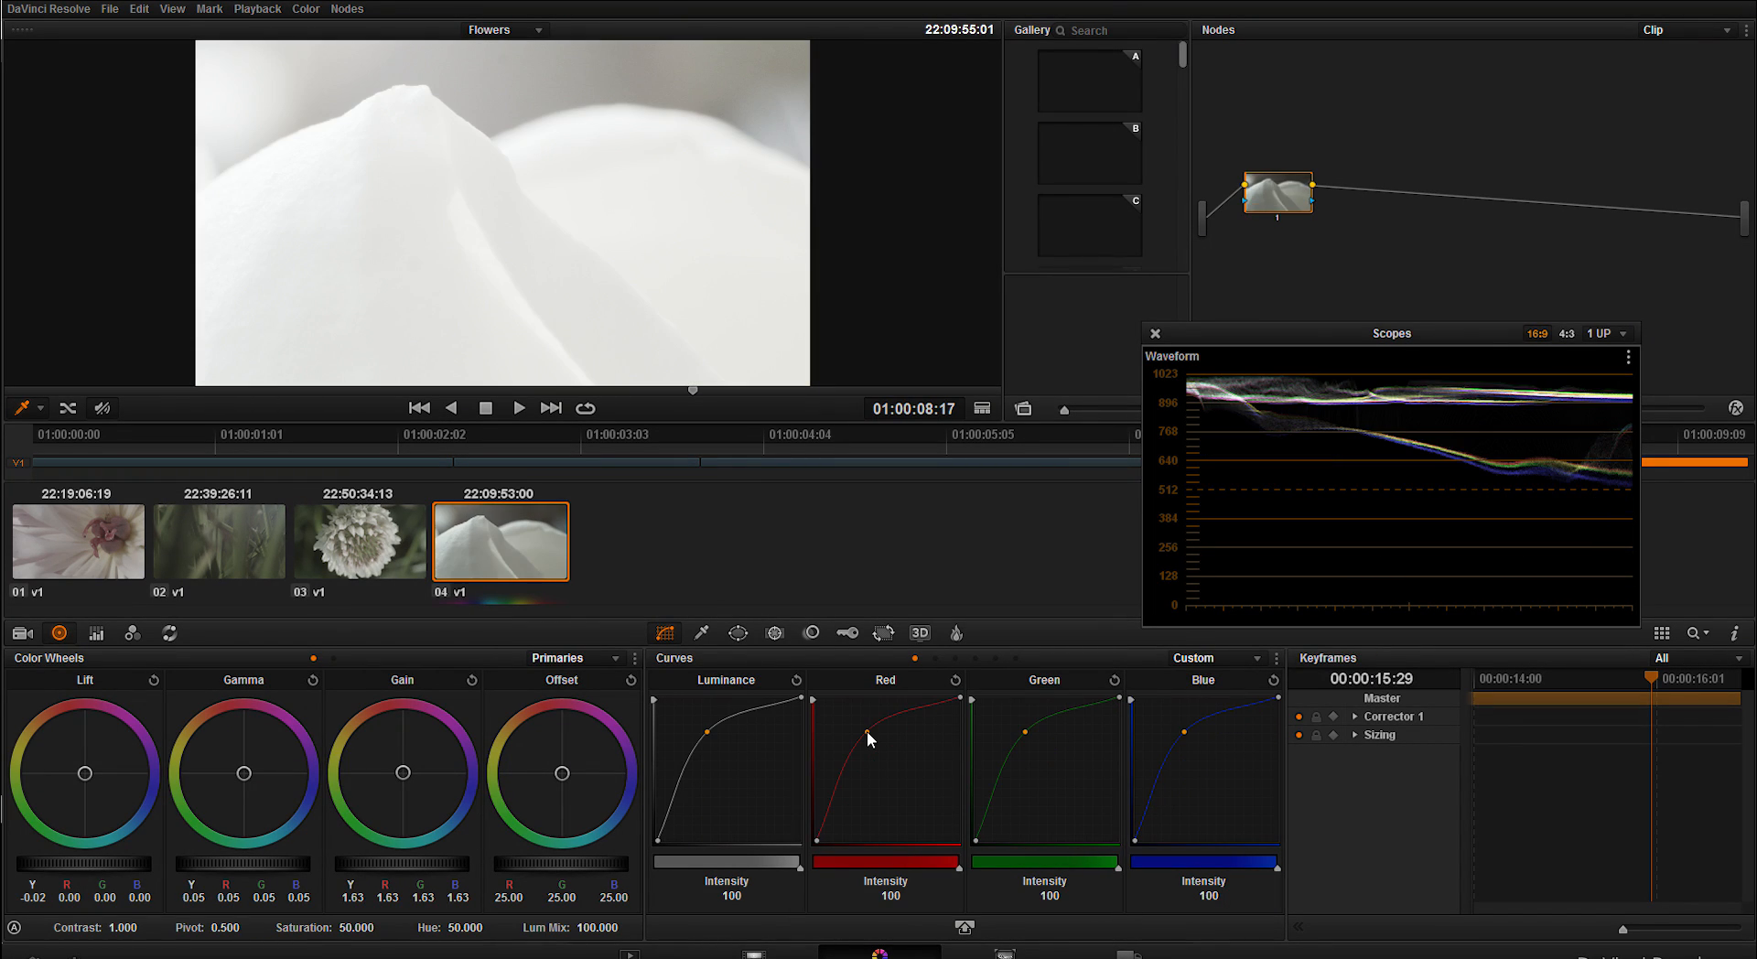
key(ctrl+z)
key(ctrl+shift+z)
key(ctrl+z)
key(ctrl+shift+z)
key(ctrl+z)
key(ctrl+shift+z)
key(ctrl+z)
key(ctrl+shift+z)
key(ctrl+z)
key(ctrl+shift+z)
key(ctrl+z)
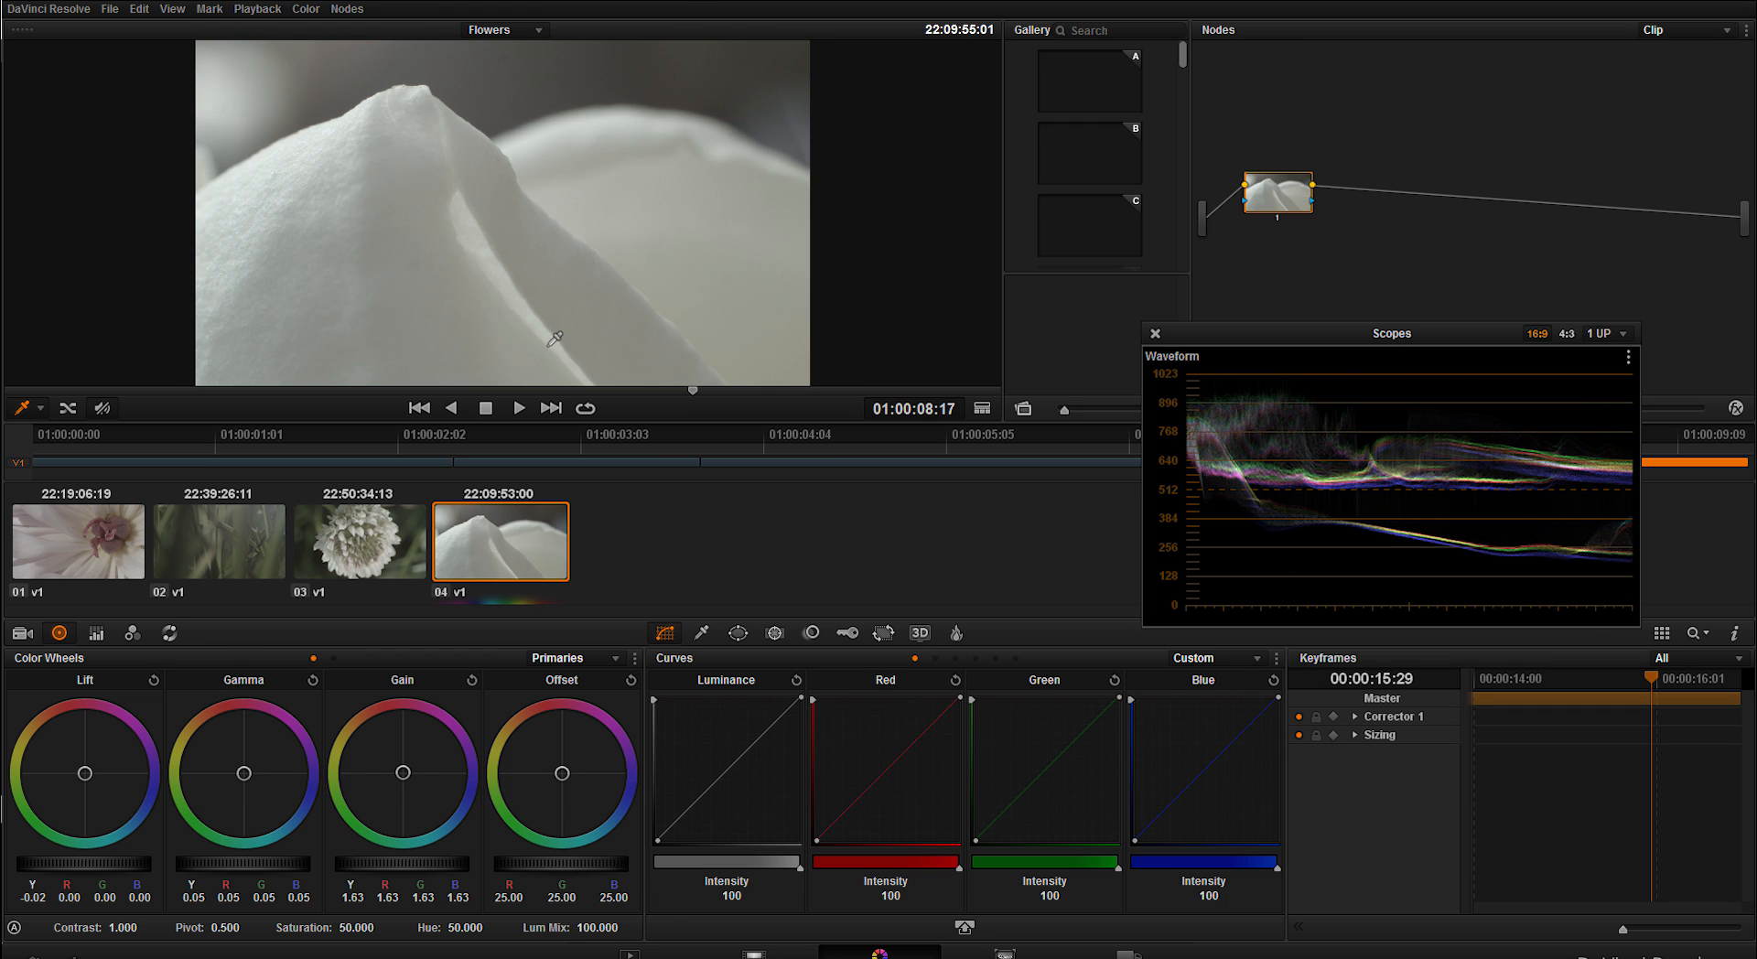
Check the curve mode list unchanged and bring up the curves options menu
click(1238, 660)
click(1230, 659)
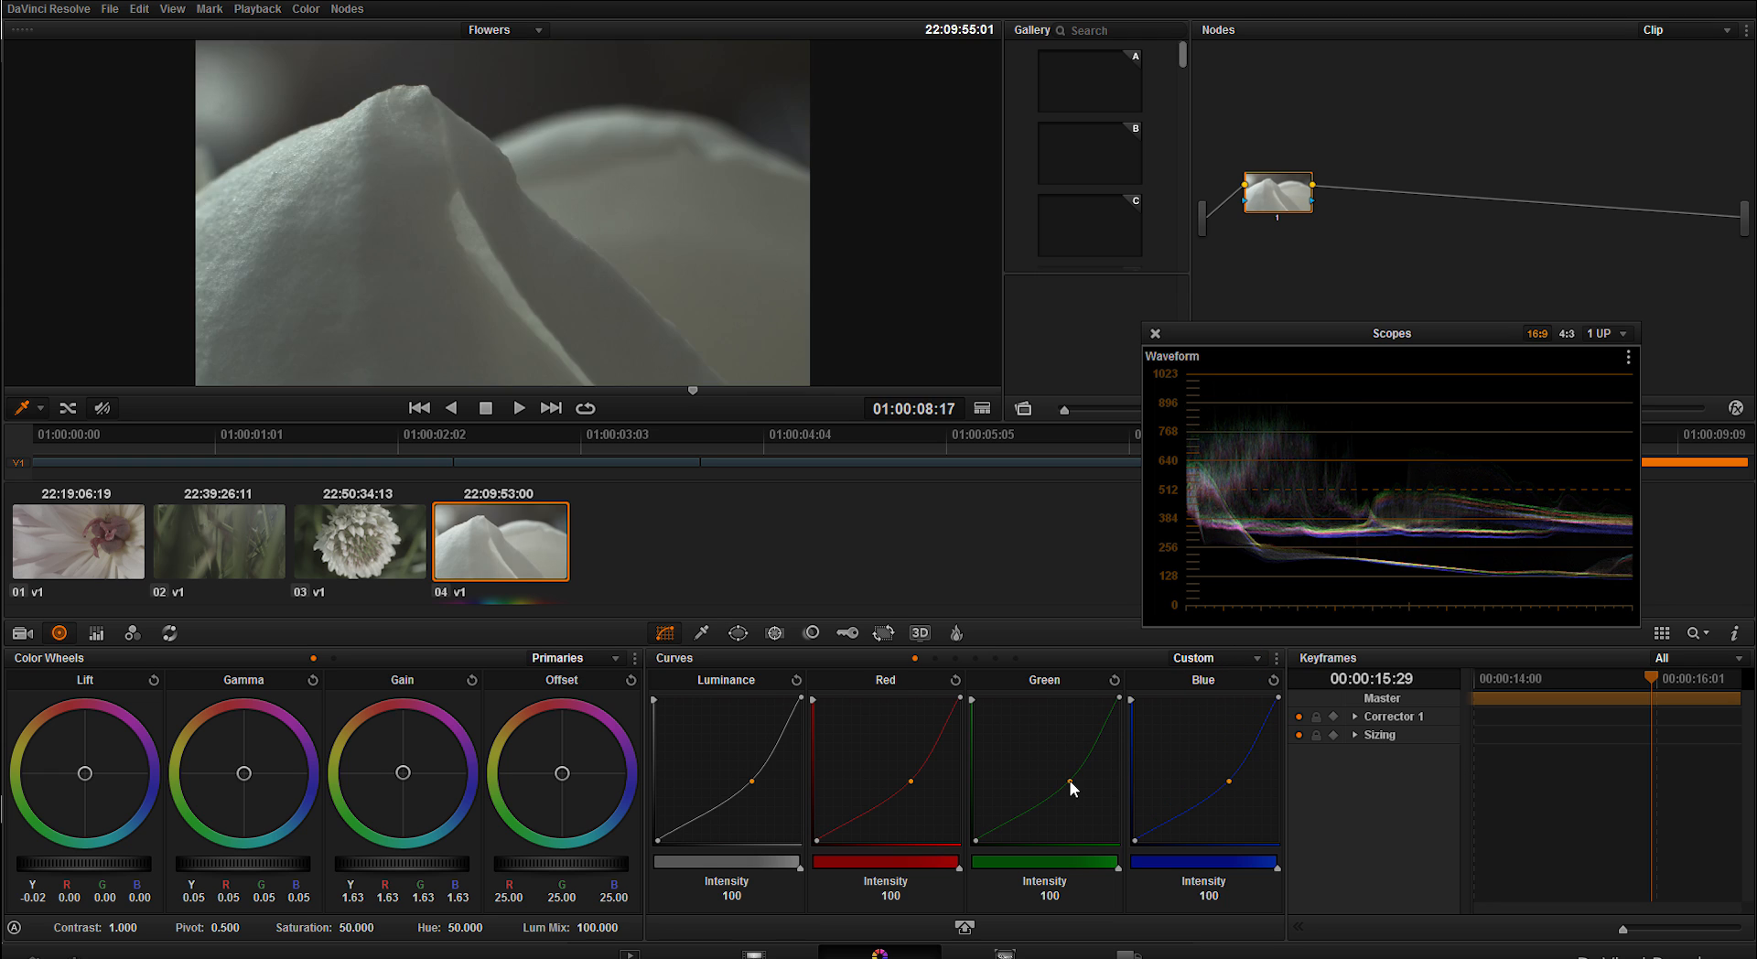
click(1275, 658)
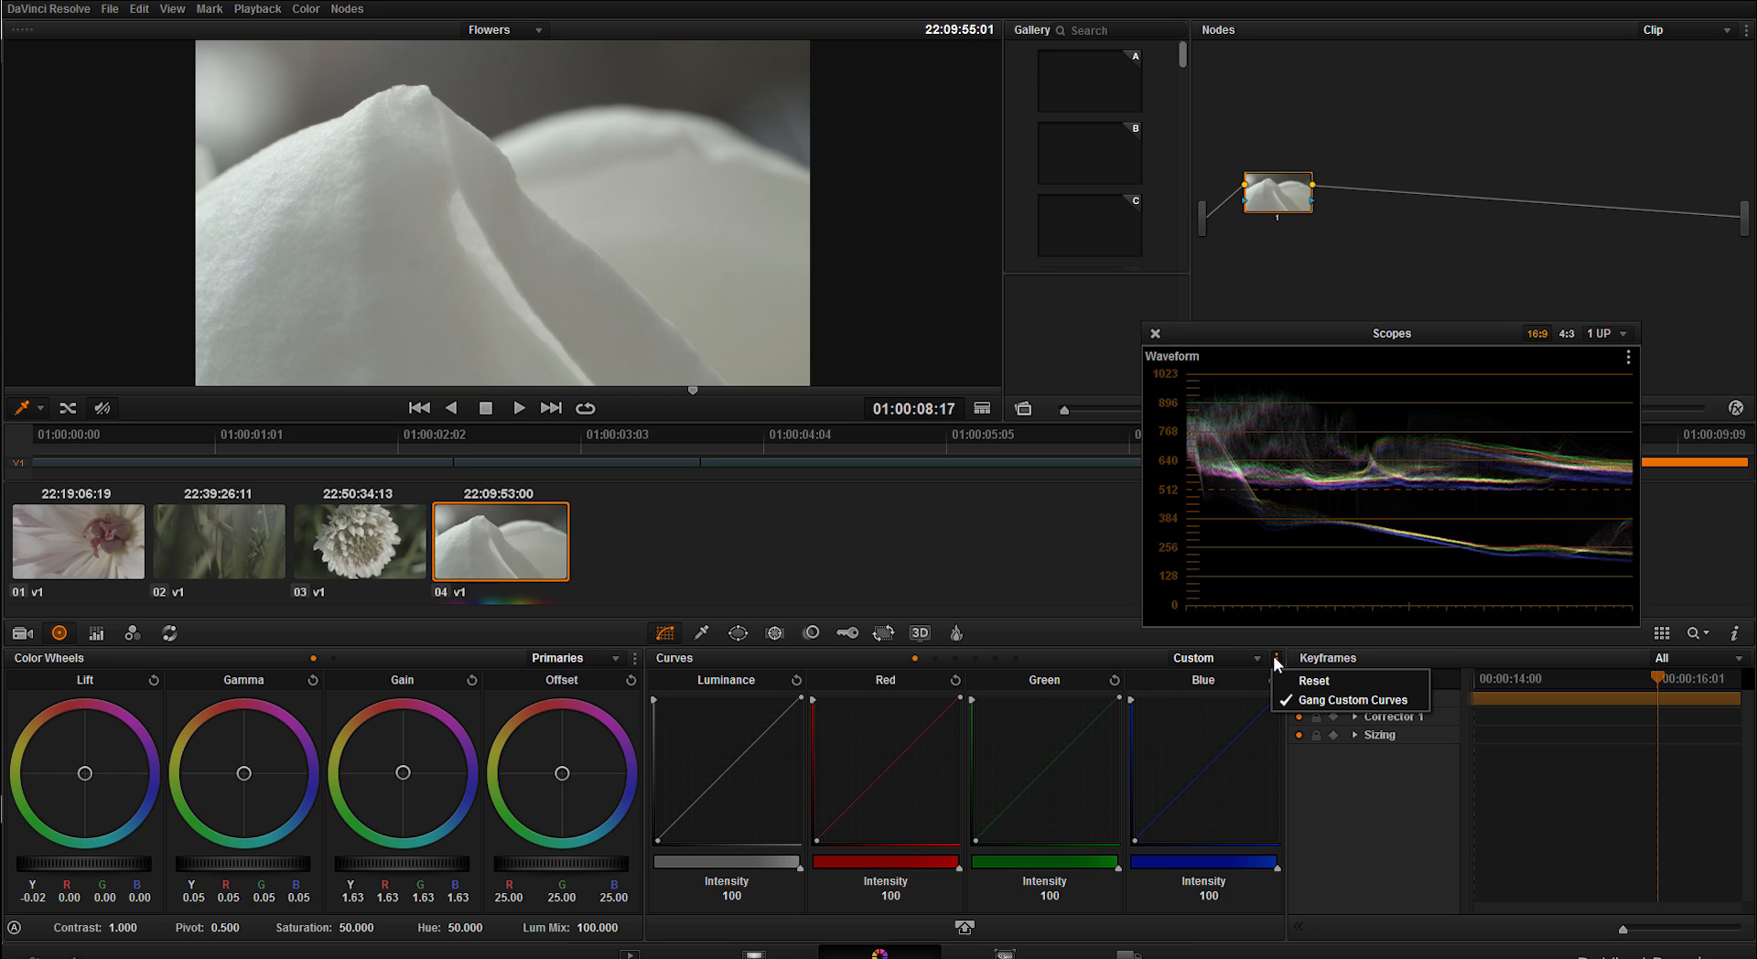
Uncheck Gang Custom Curves and raise the Blue curve's black point for bluish shadows
click(1298, 702)
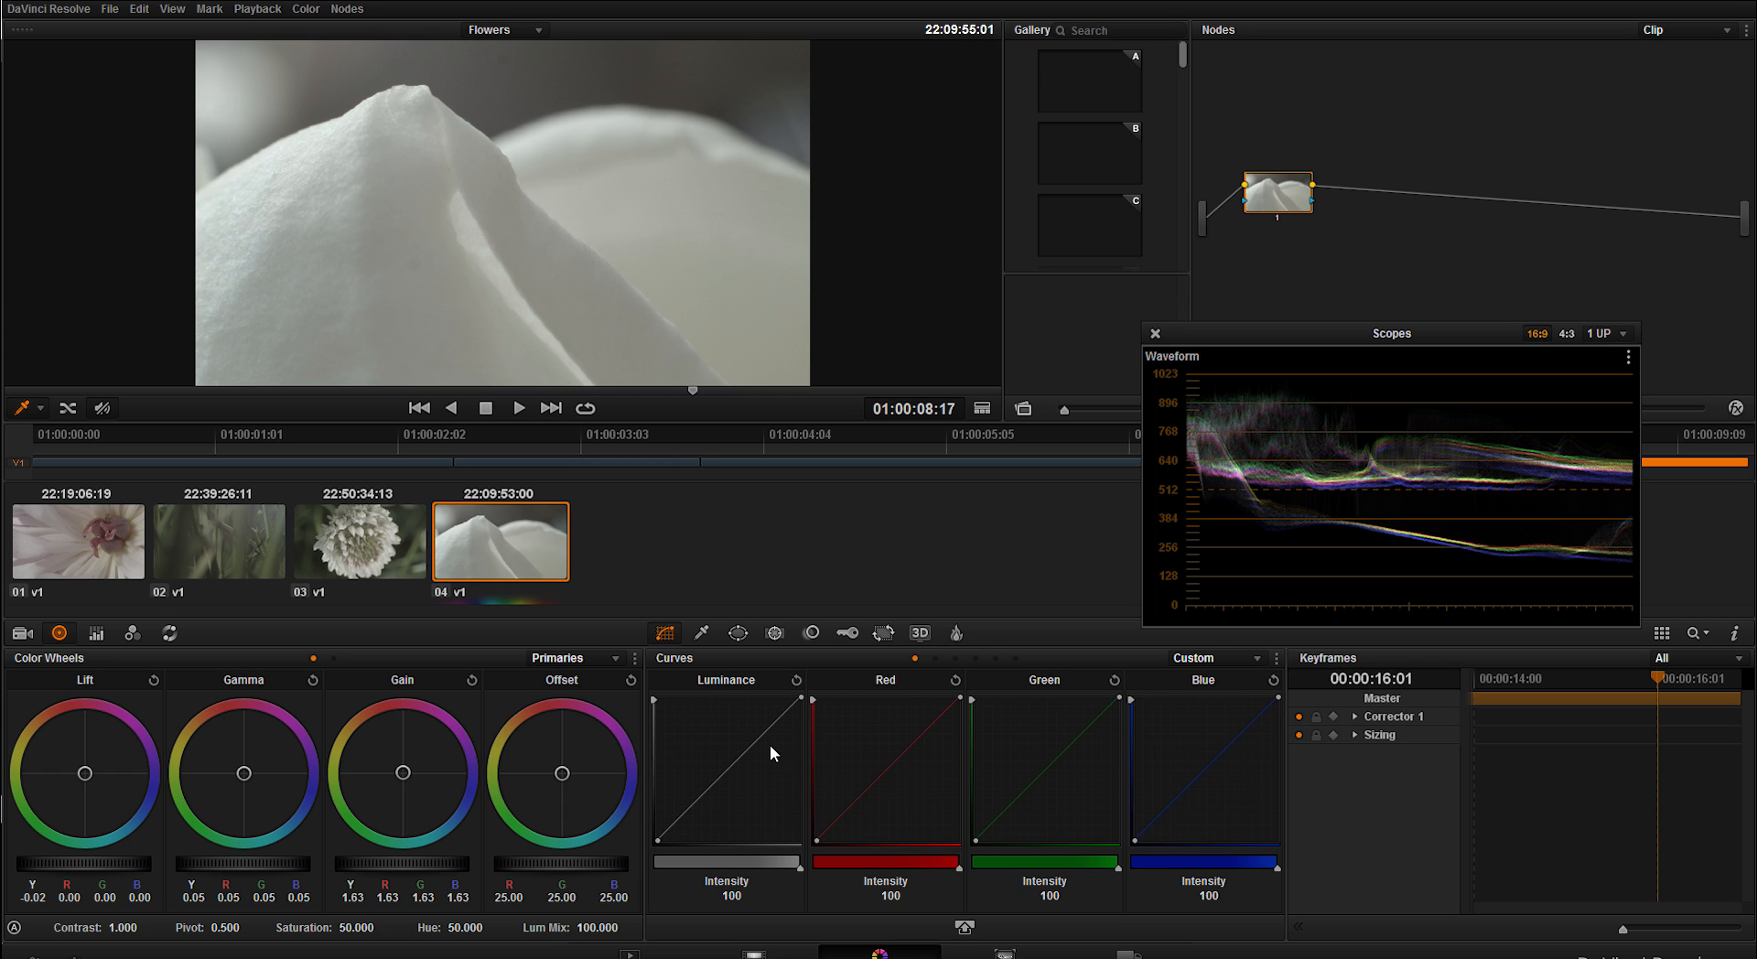
drag(909, 748, 903, 740)
drag(1133, 696, 1140, 702)
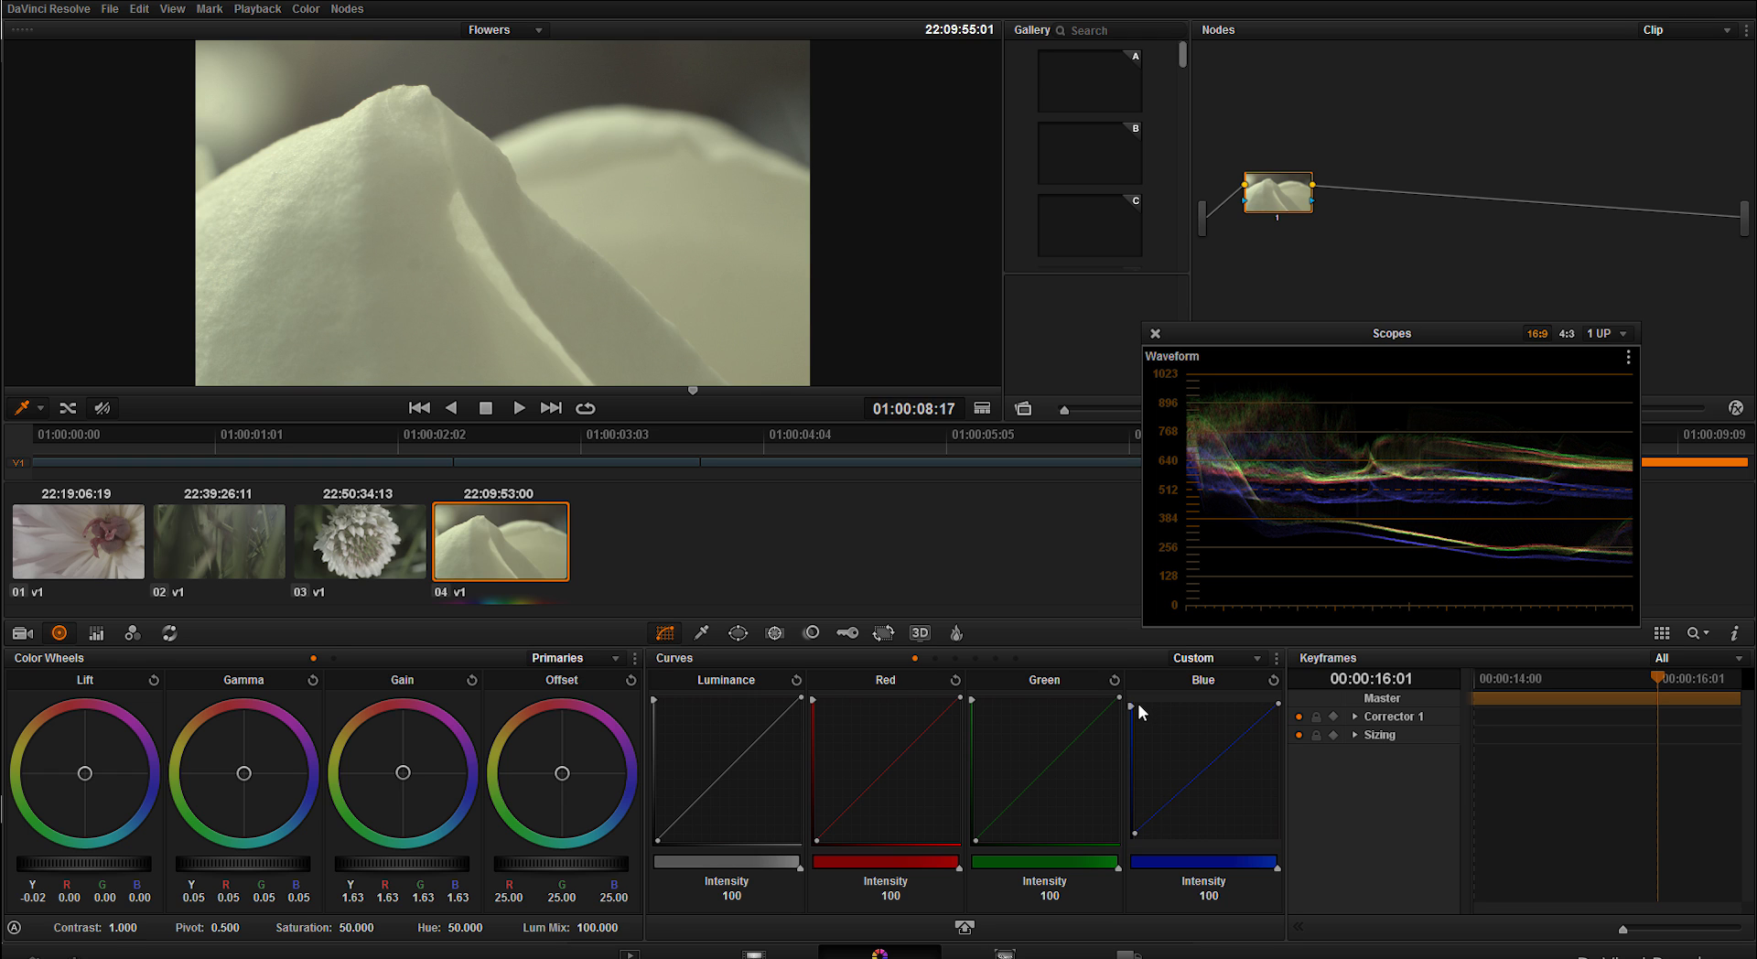
drag(1152, 824, 1144, 817)
Set Gain master to 1.76 and Lift master to -0.04, reviewing the petal clip in playback
key(space)
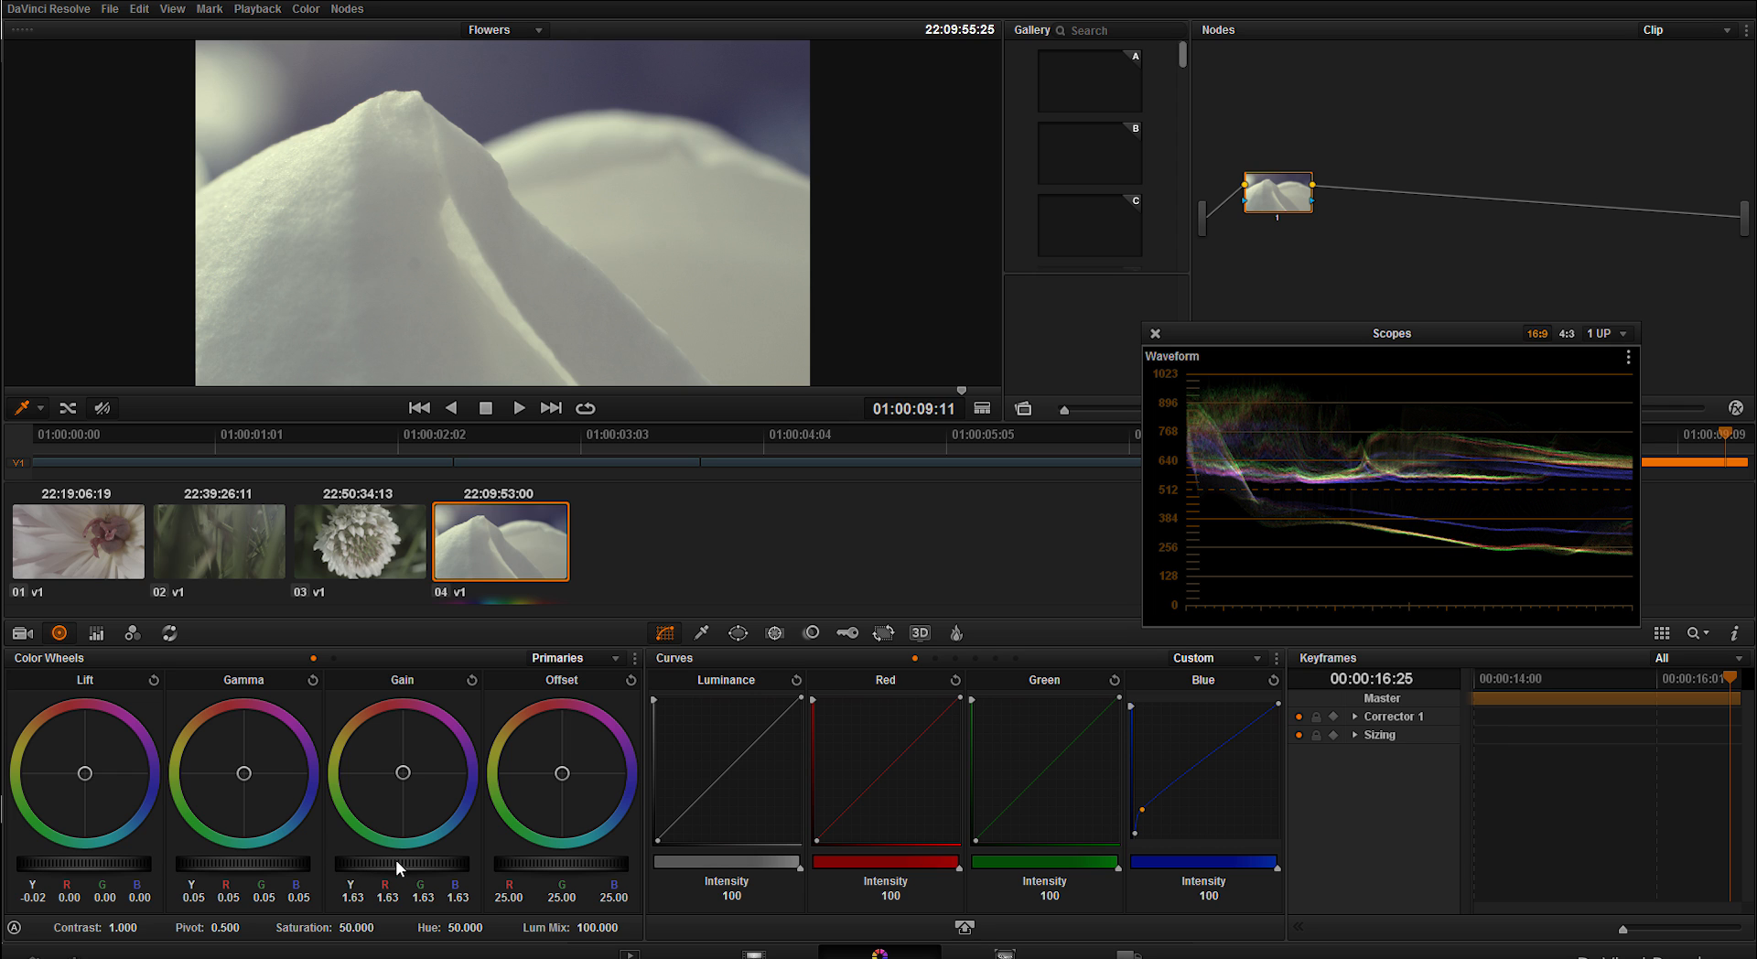
drag(430, 863, 492, 863)
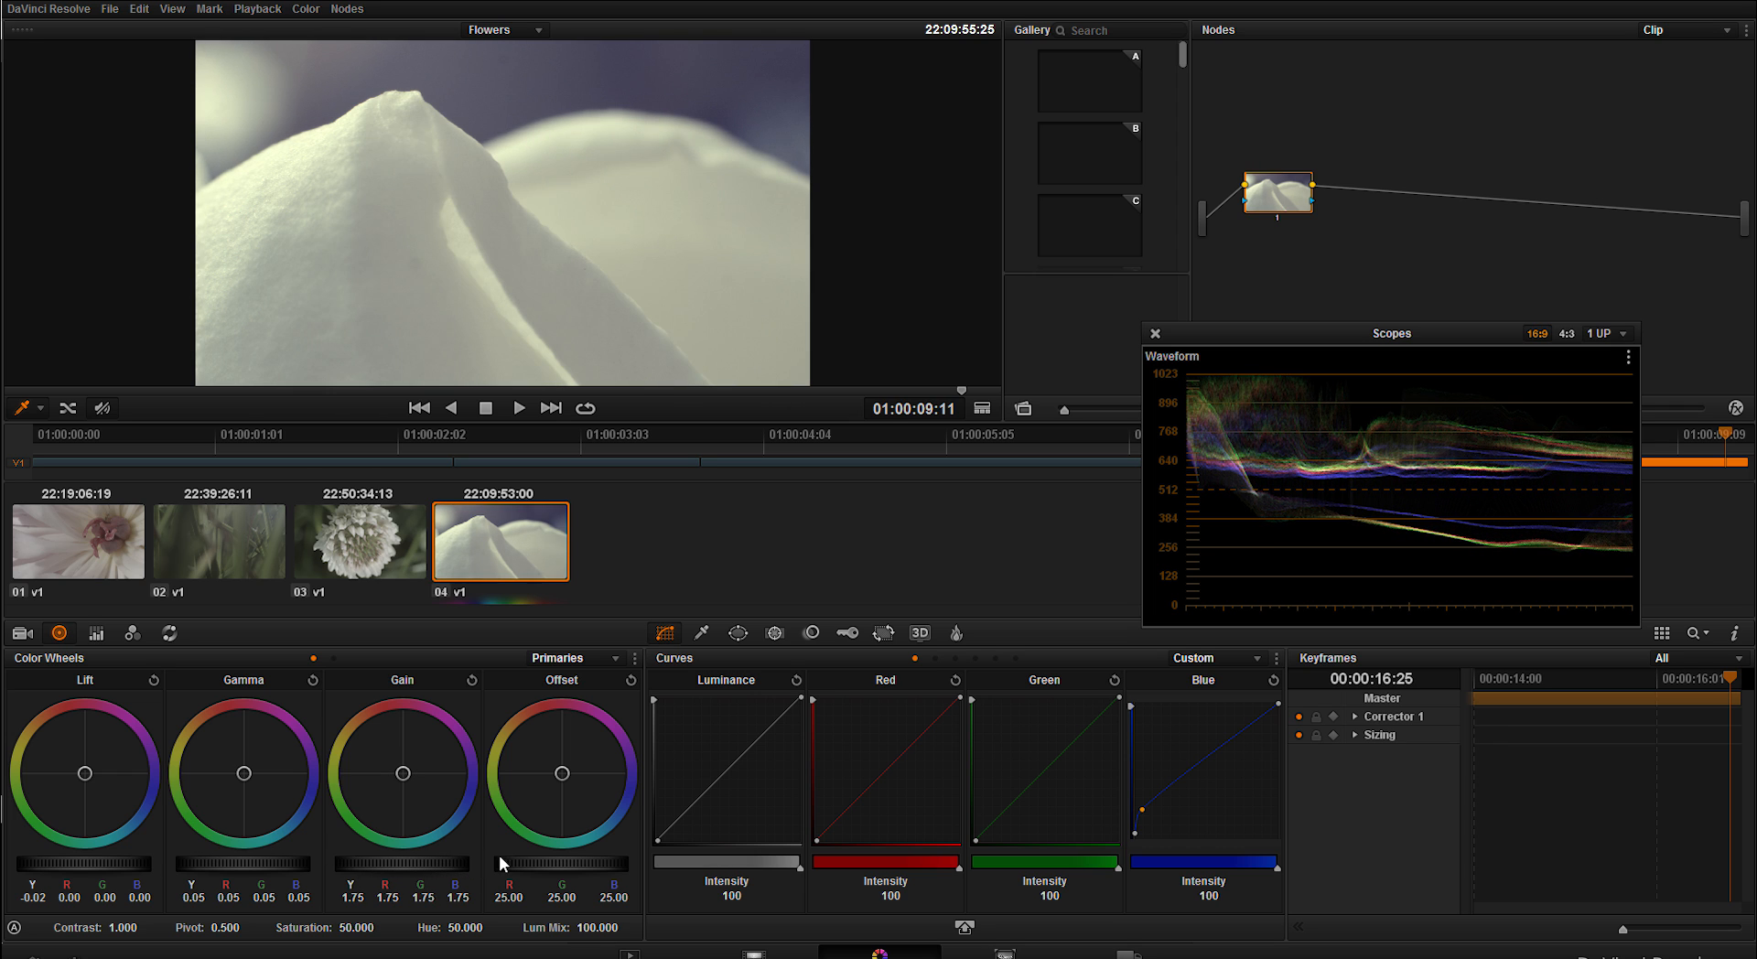
drag(99, 867, 75, 866)
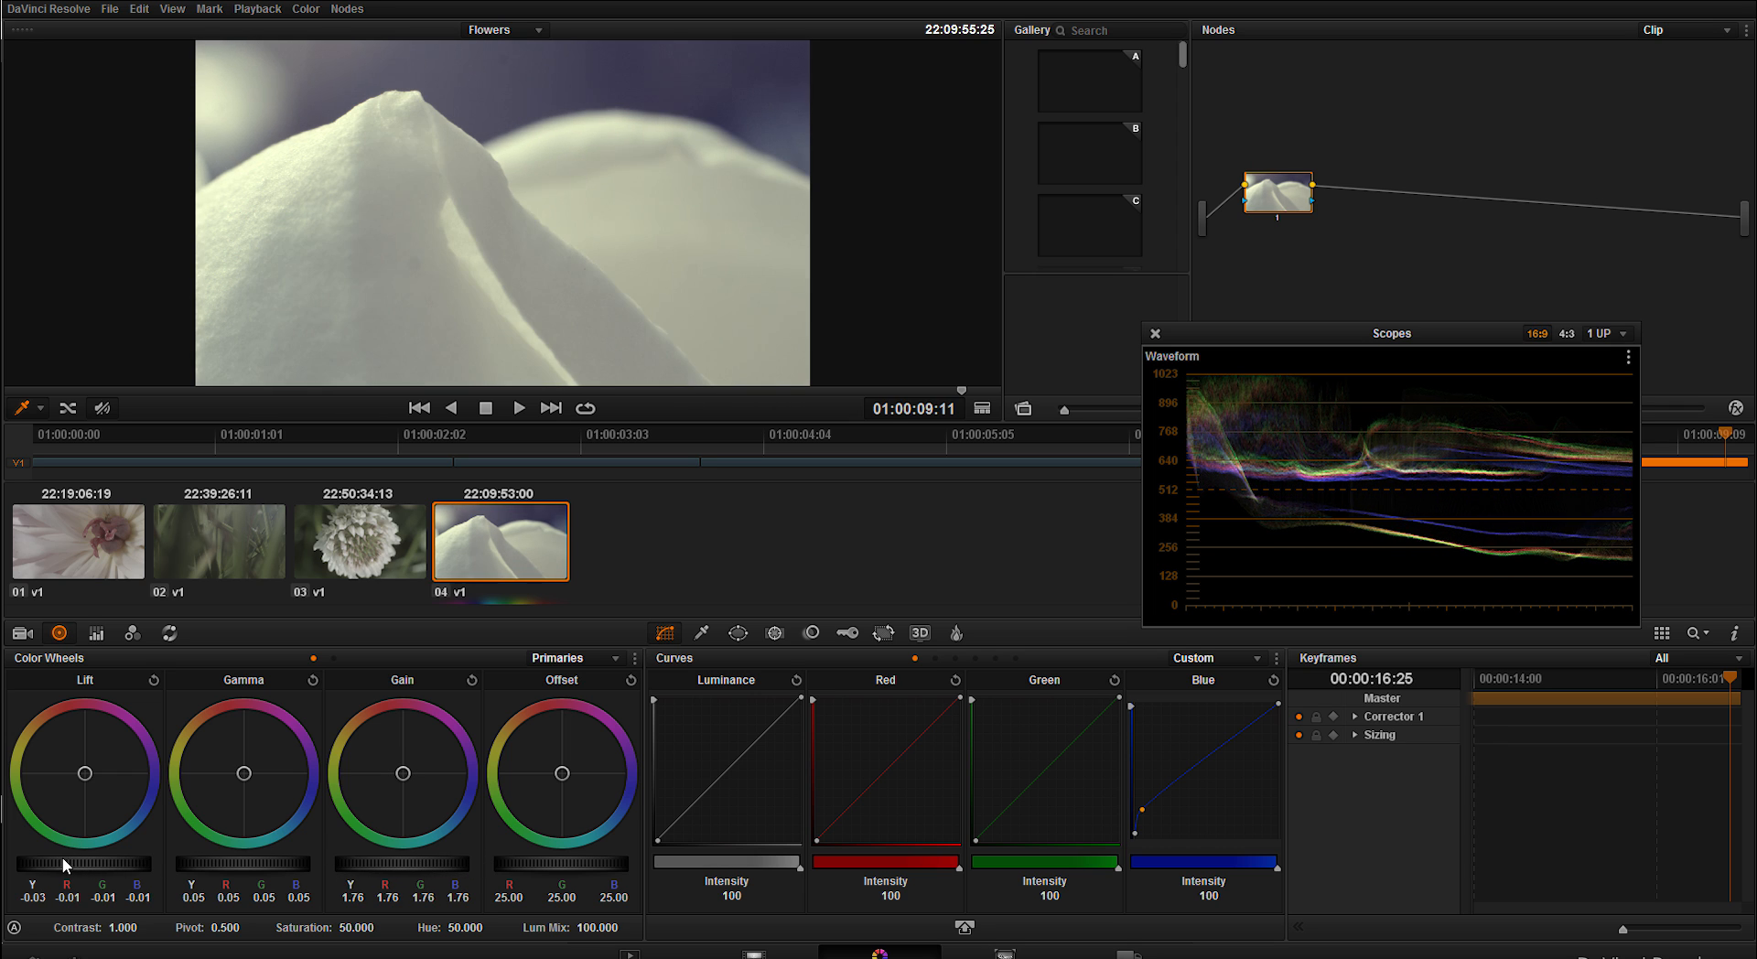
key(space)
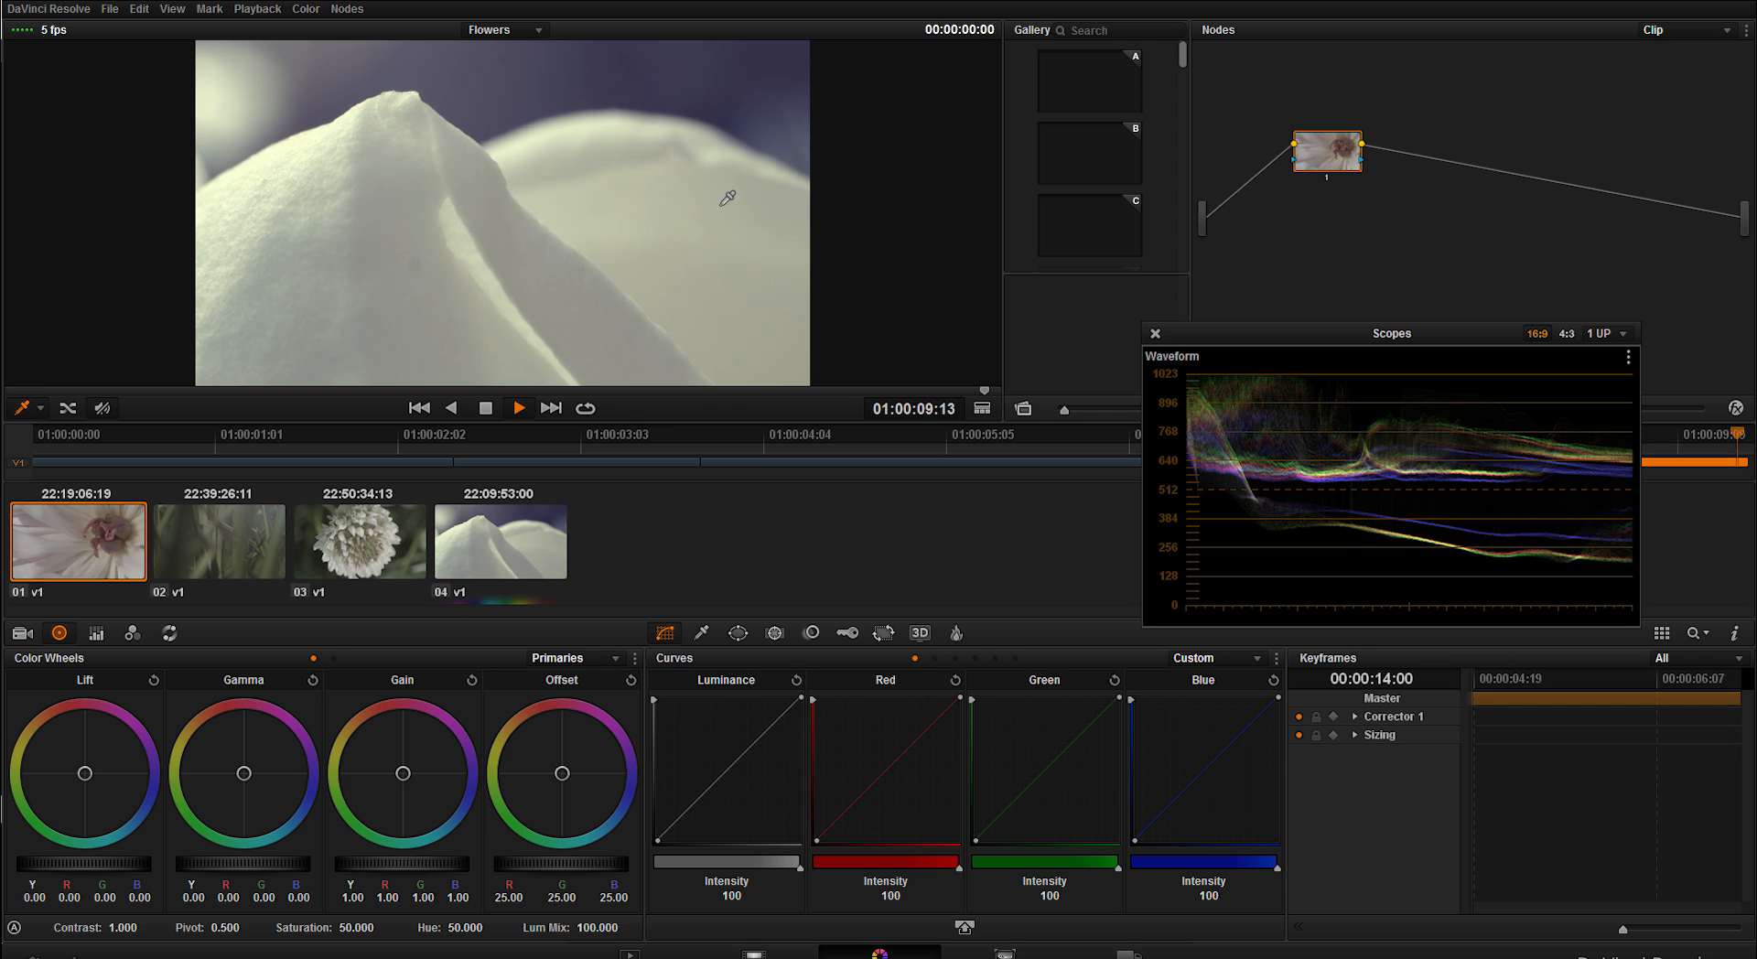
click(547, 547)
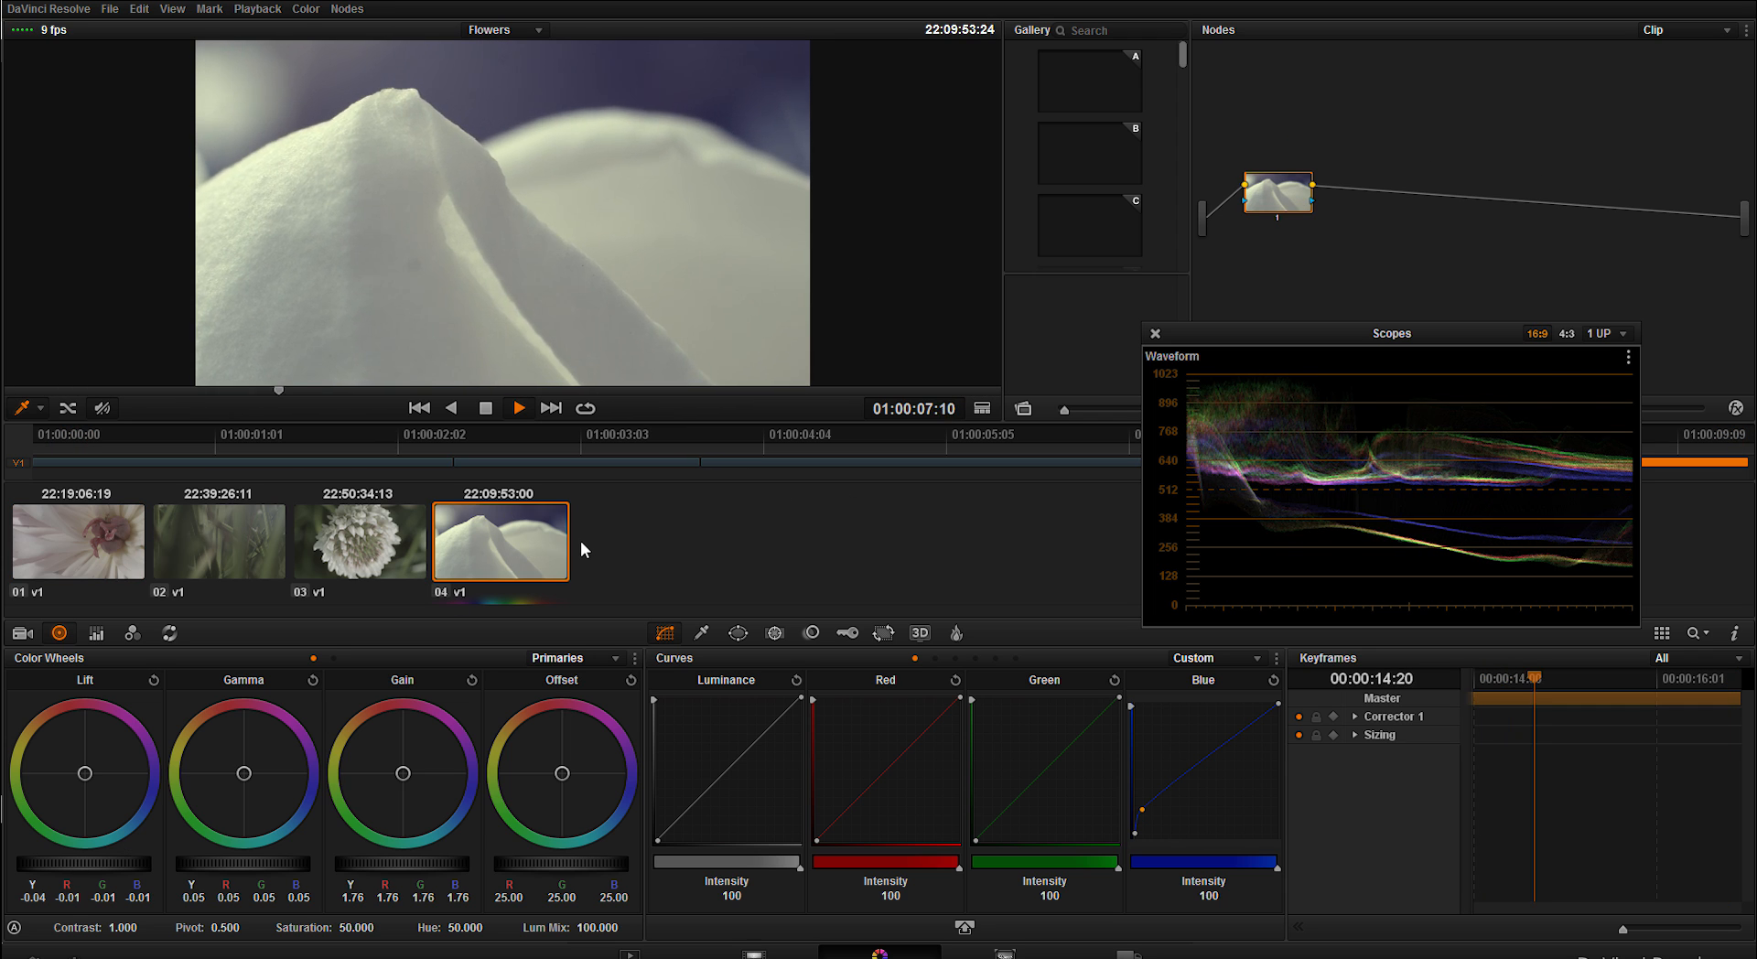
key(space)
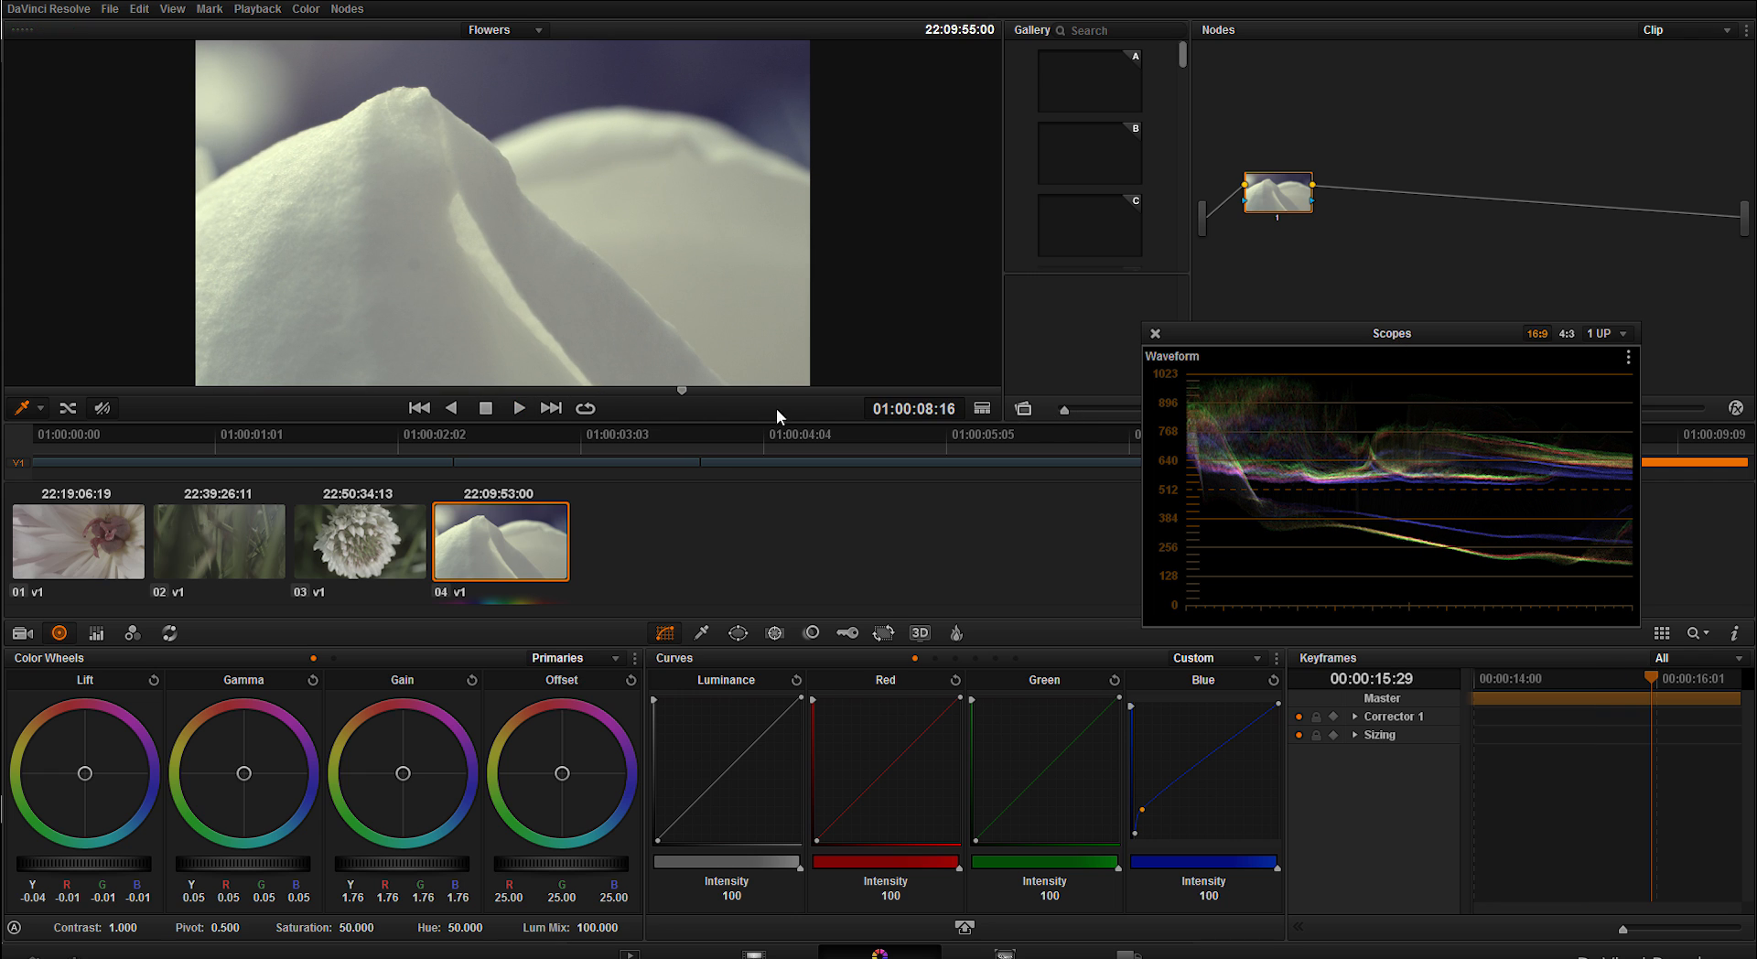
Select the clover clip 03 and start looped playback of it
click(359, 542)
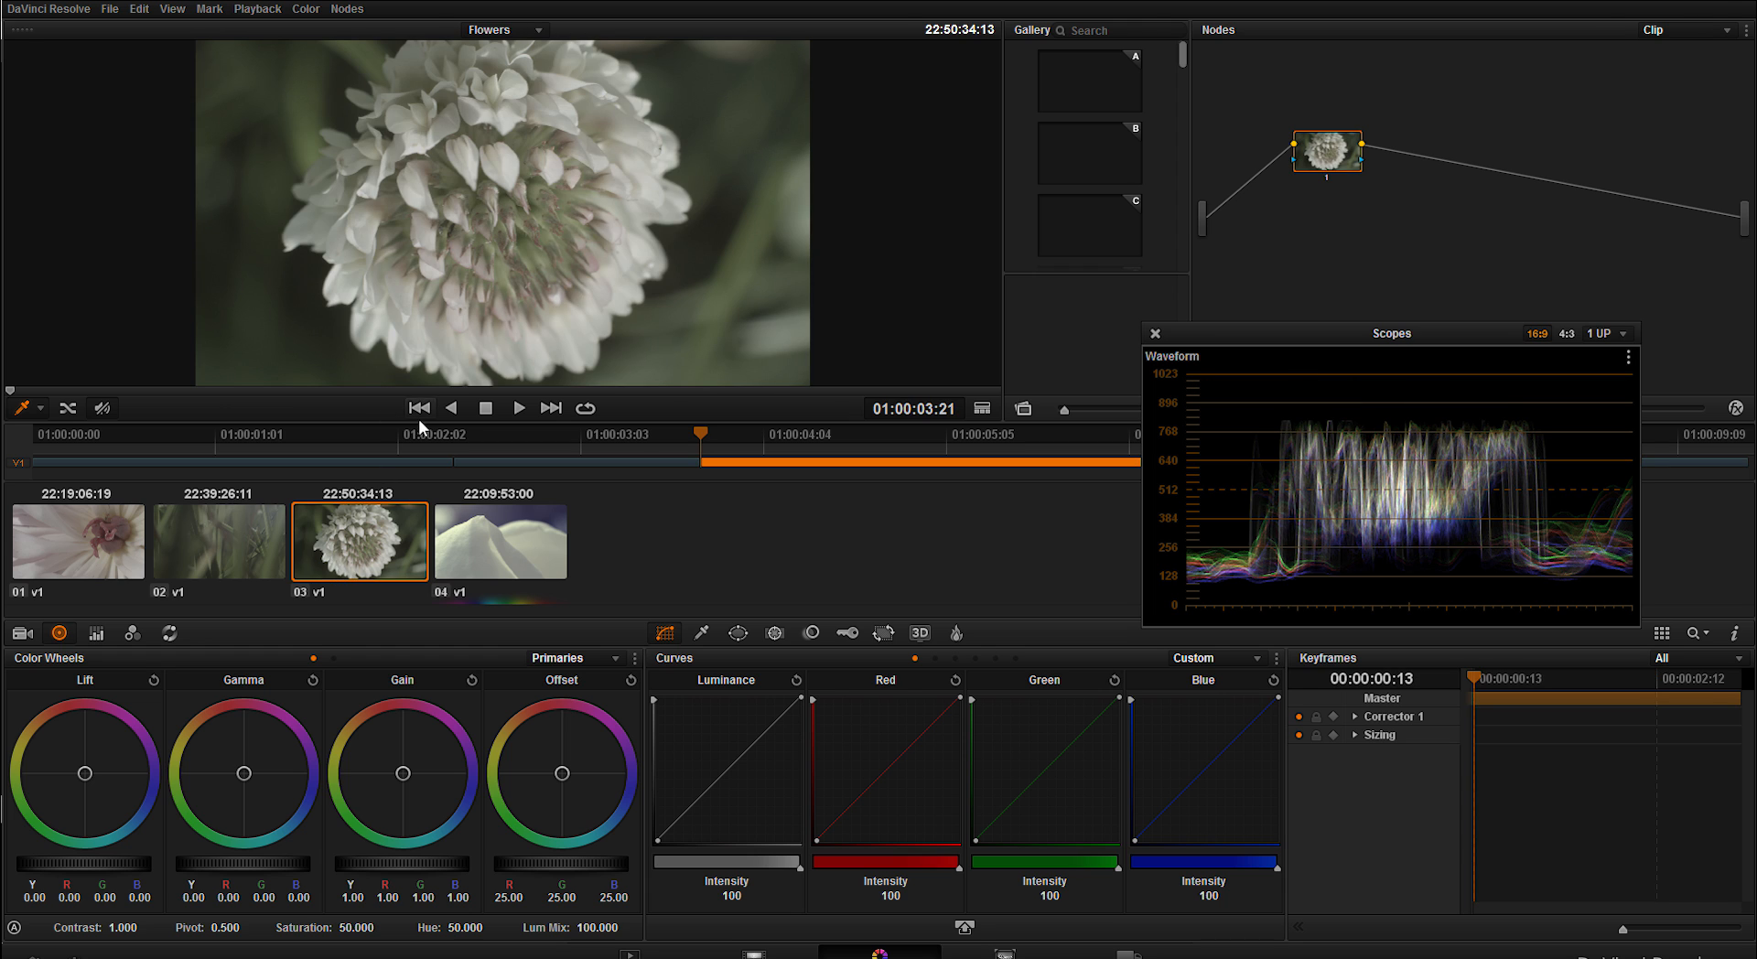
drag(700, 434, 825, 434)
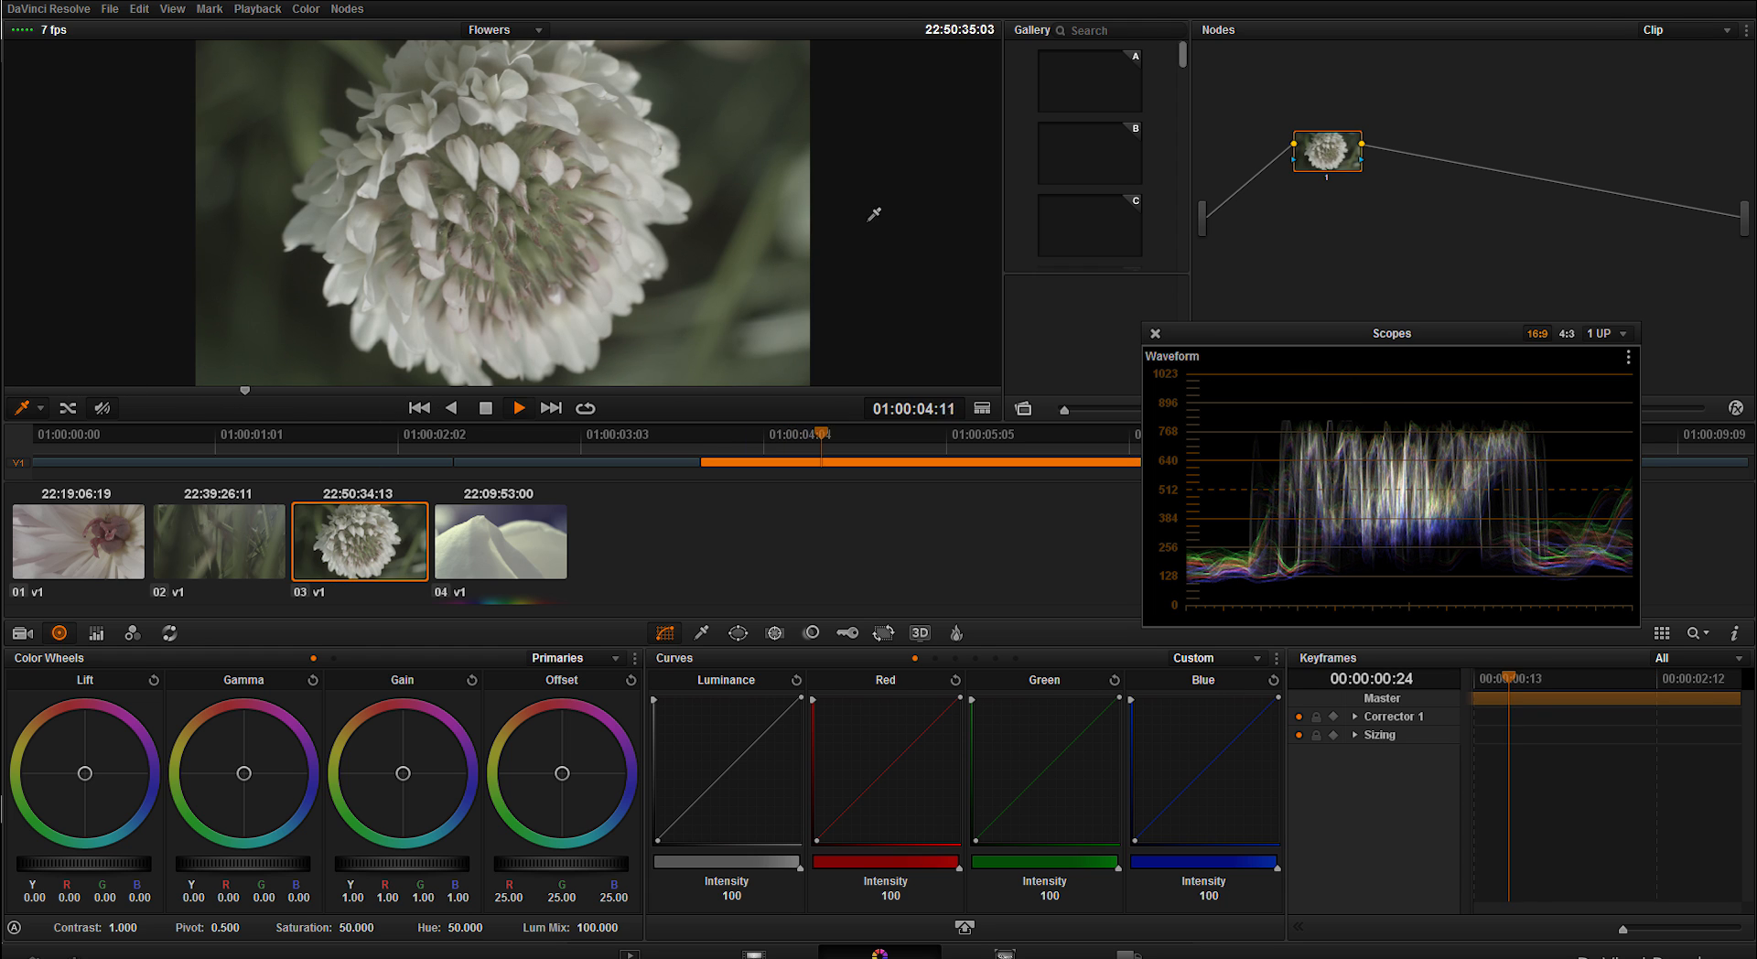
key(ctrl+slash)
key(space)
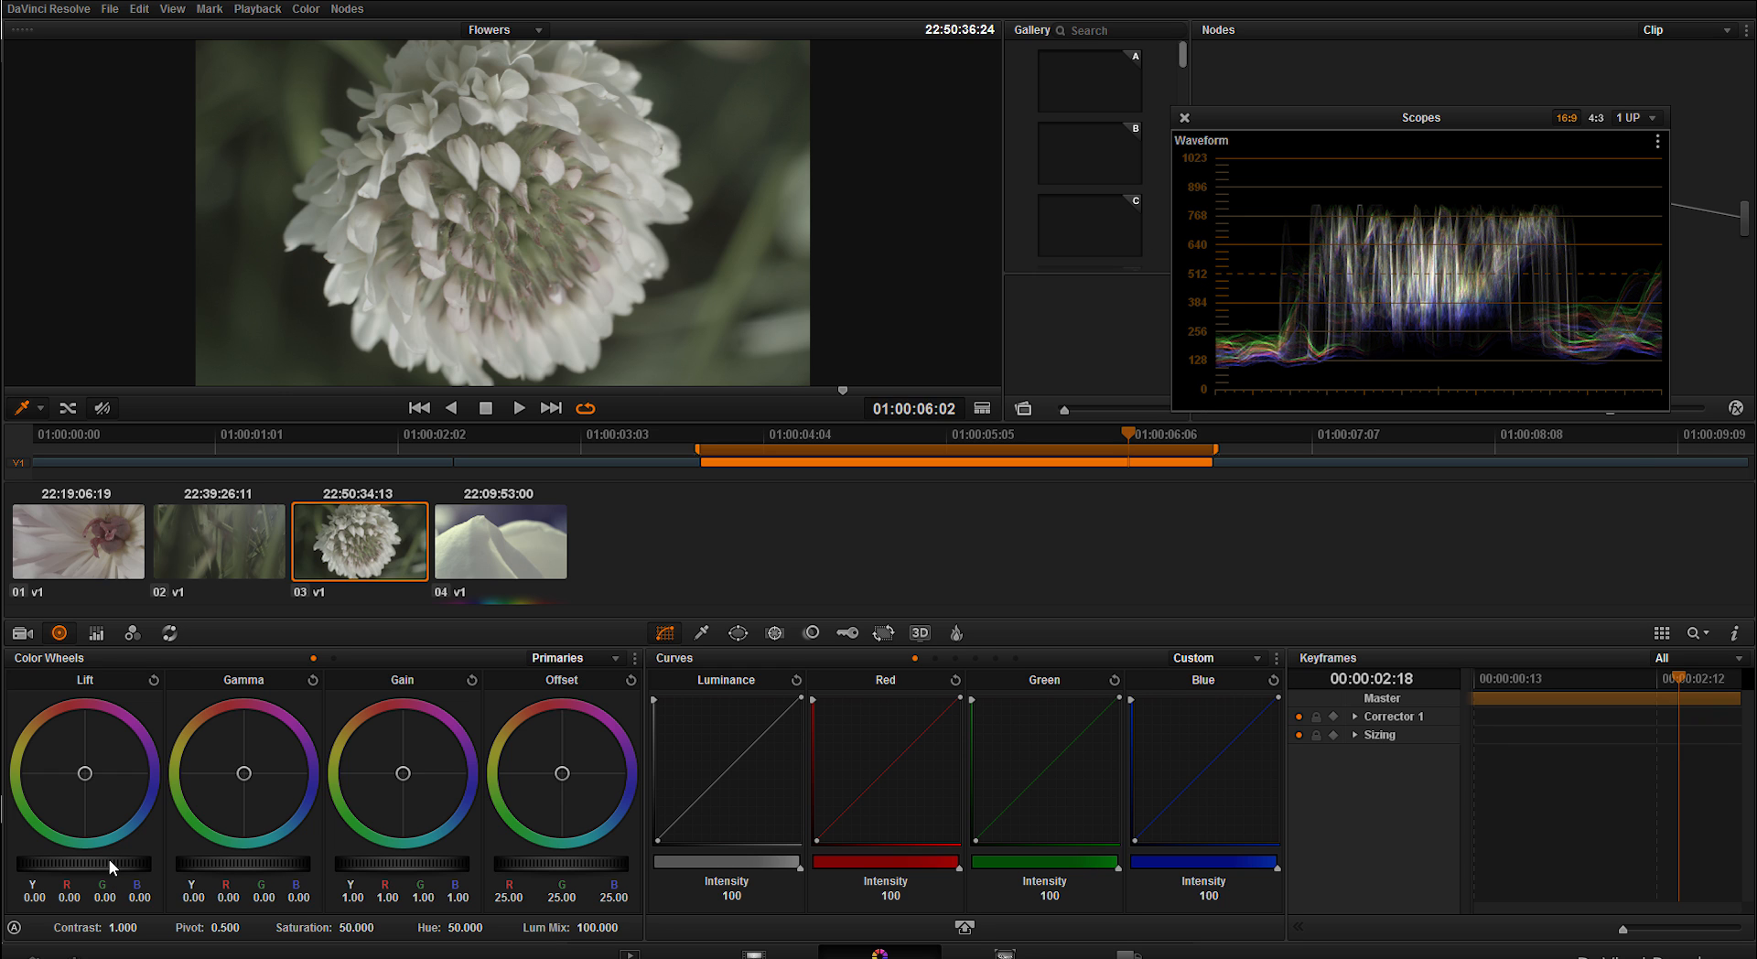
Grade the clover clip with lift -0.03, gain 1.20 and saturation 77.8, reviewing in playback
drag(117, 868, 82, 857)
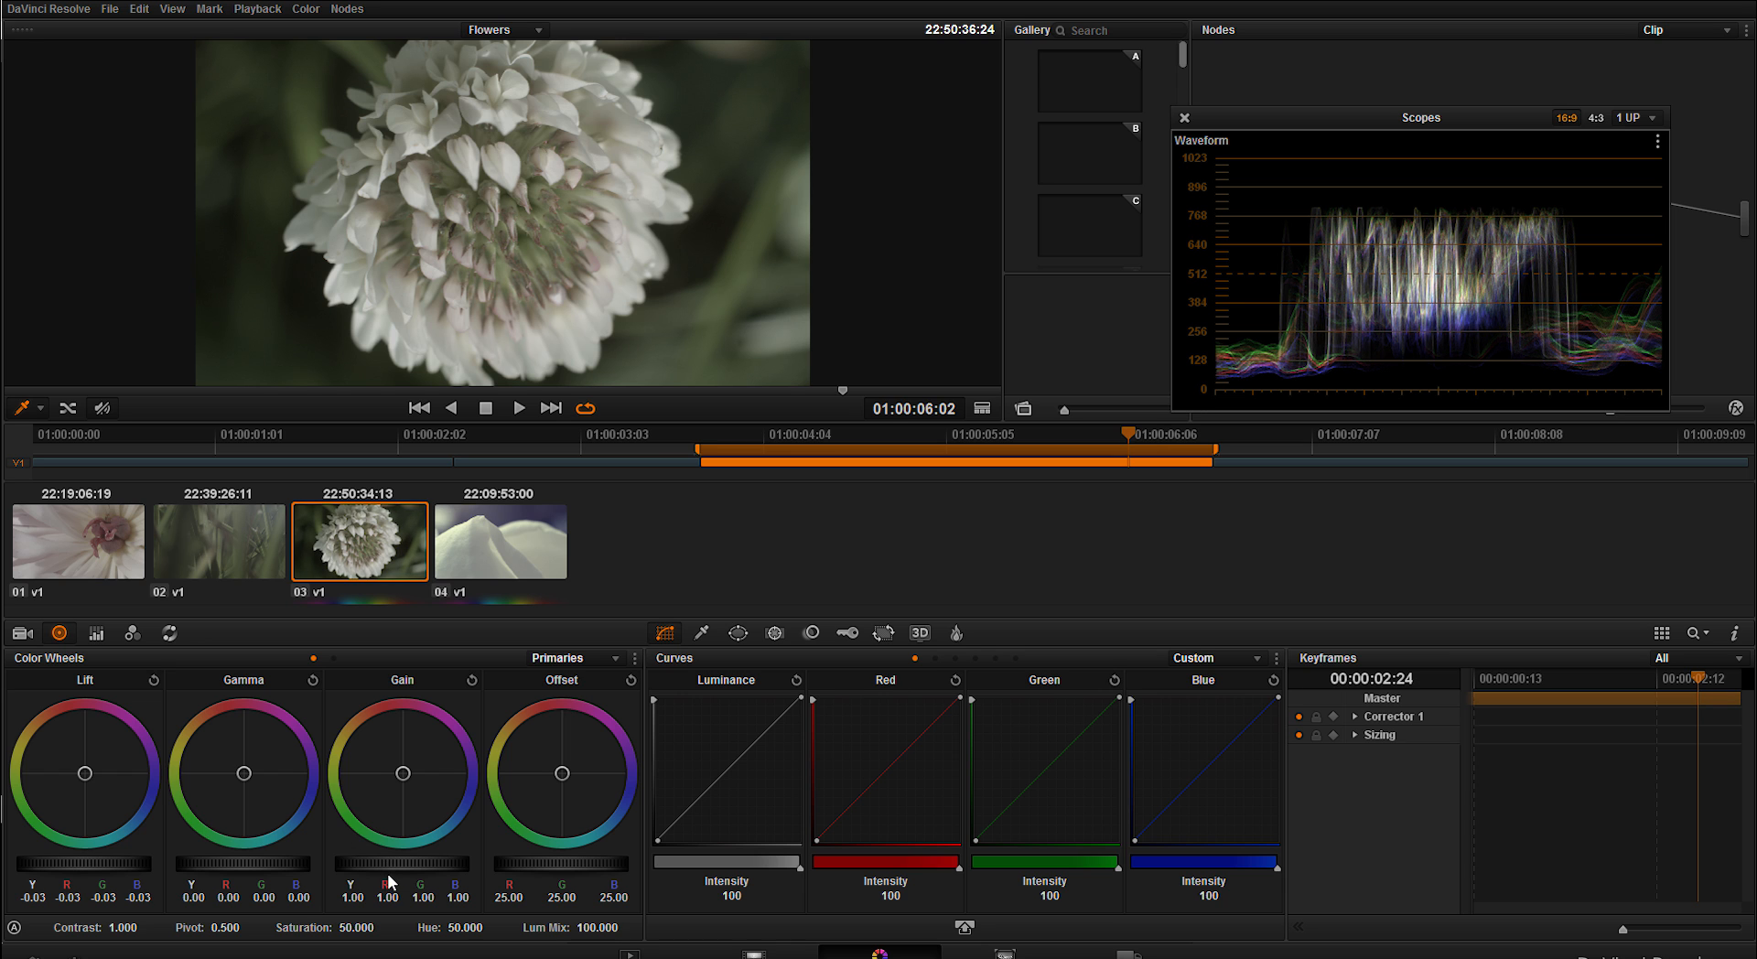
drag(410, 864, 540, 860)
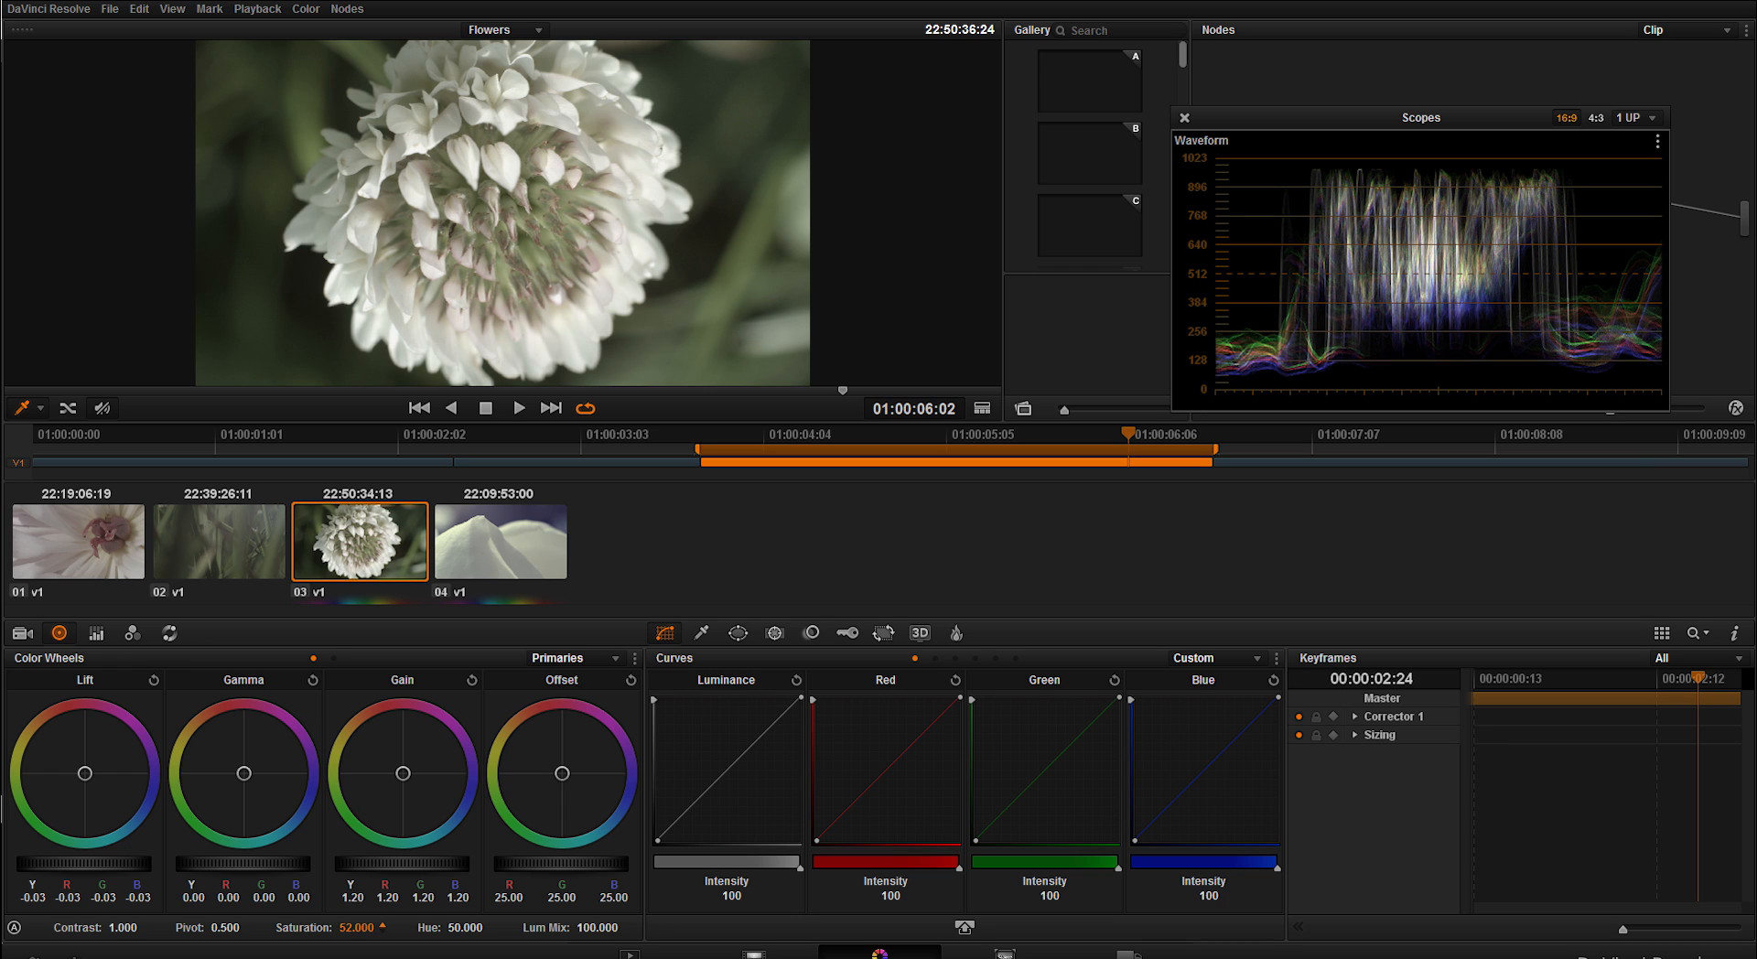
drag(360, 927, 377, 927)
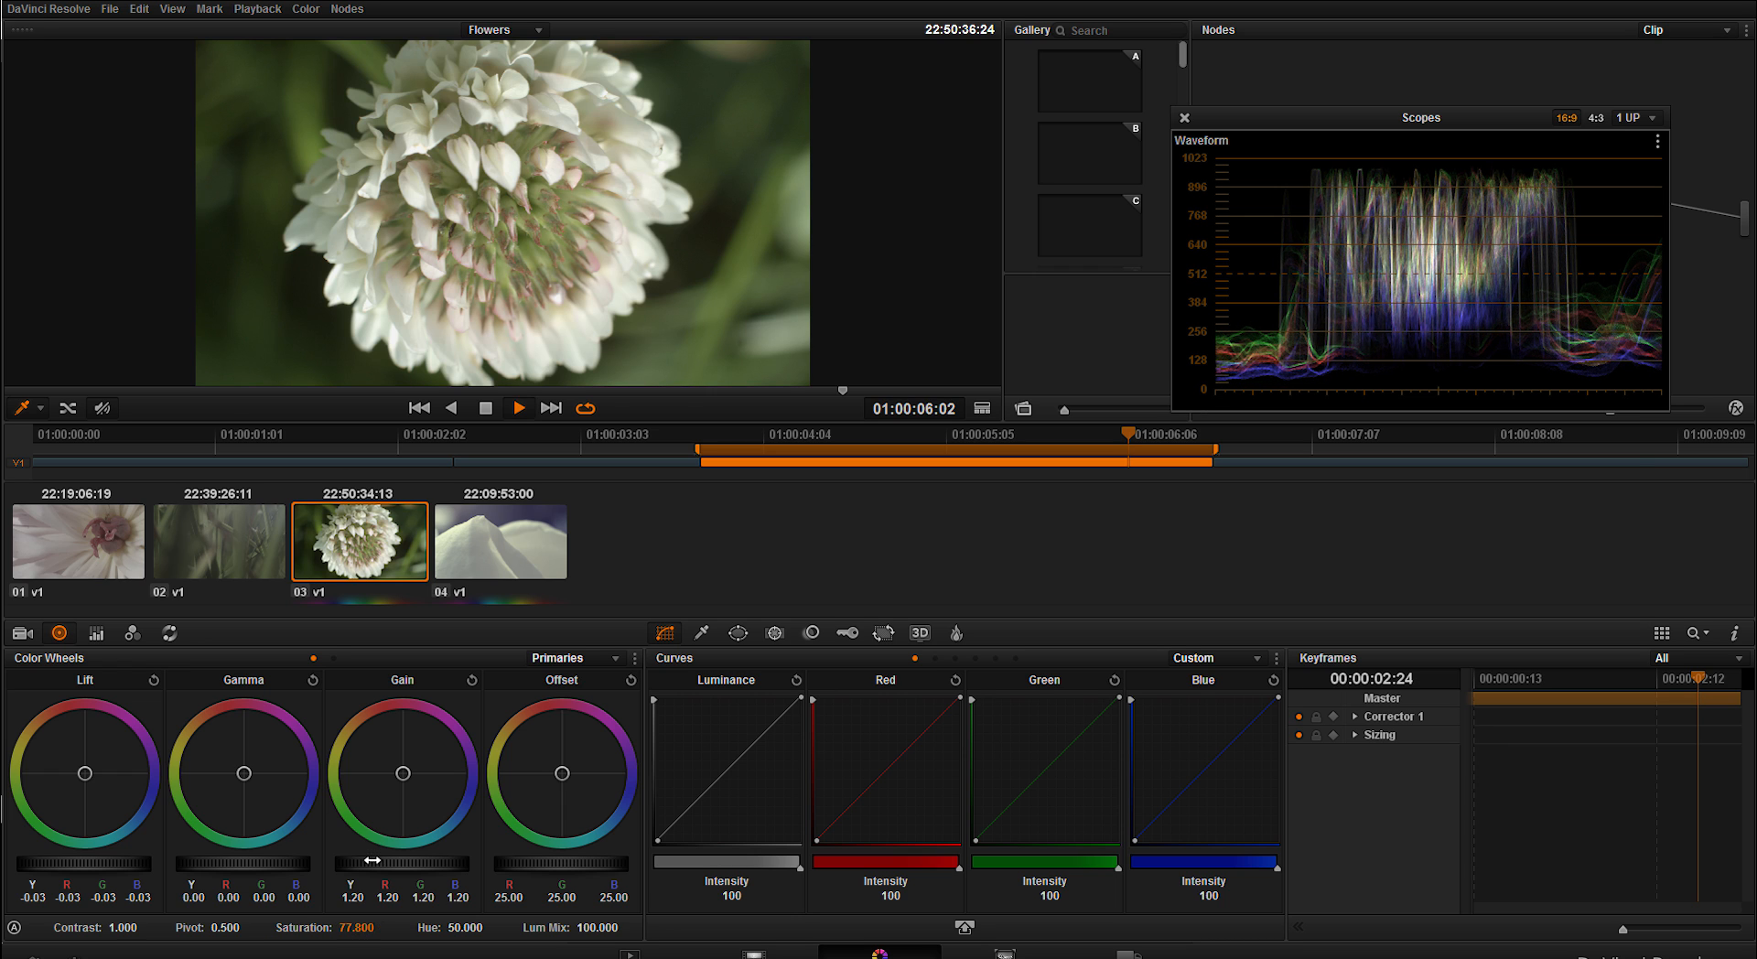
key(space)
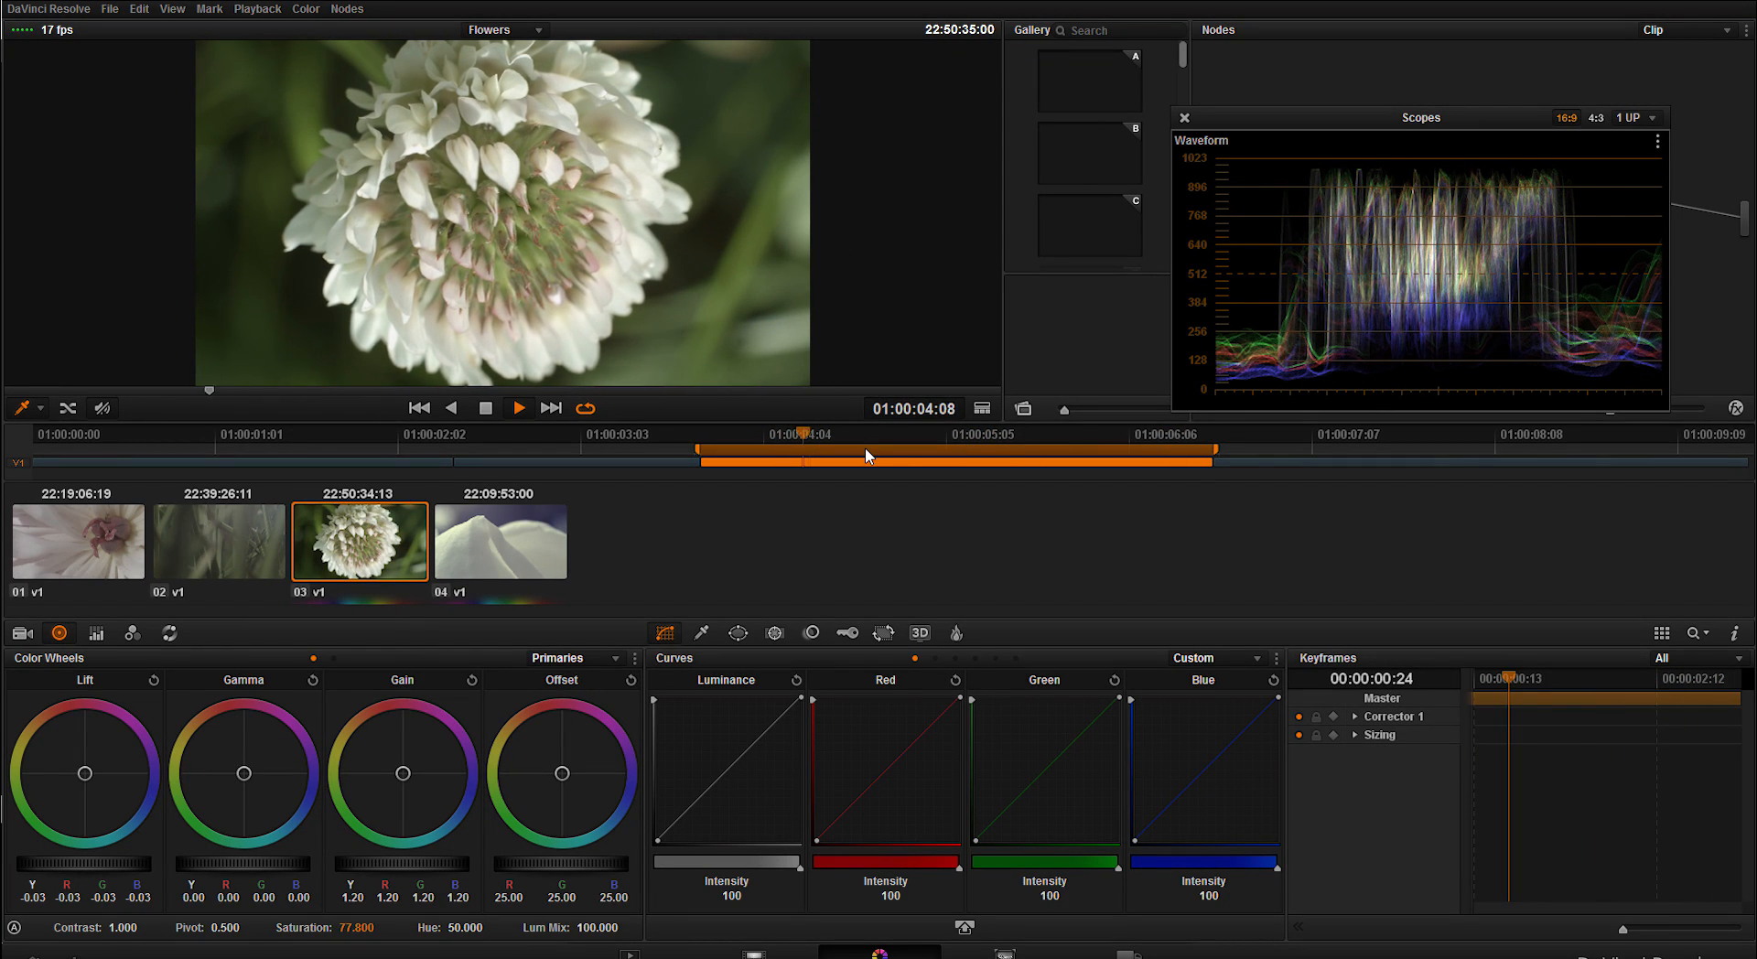
key(space)
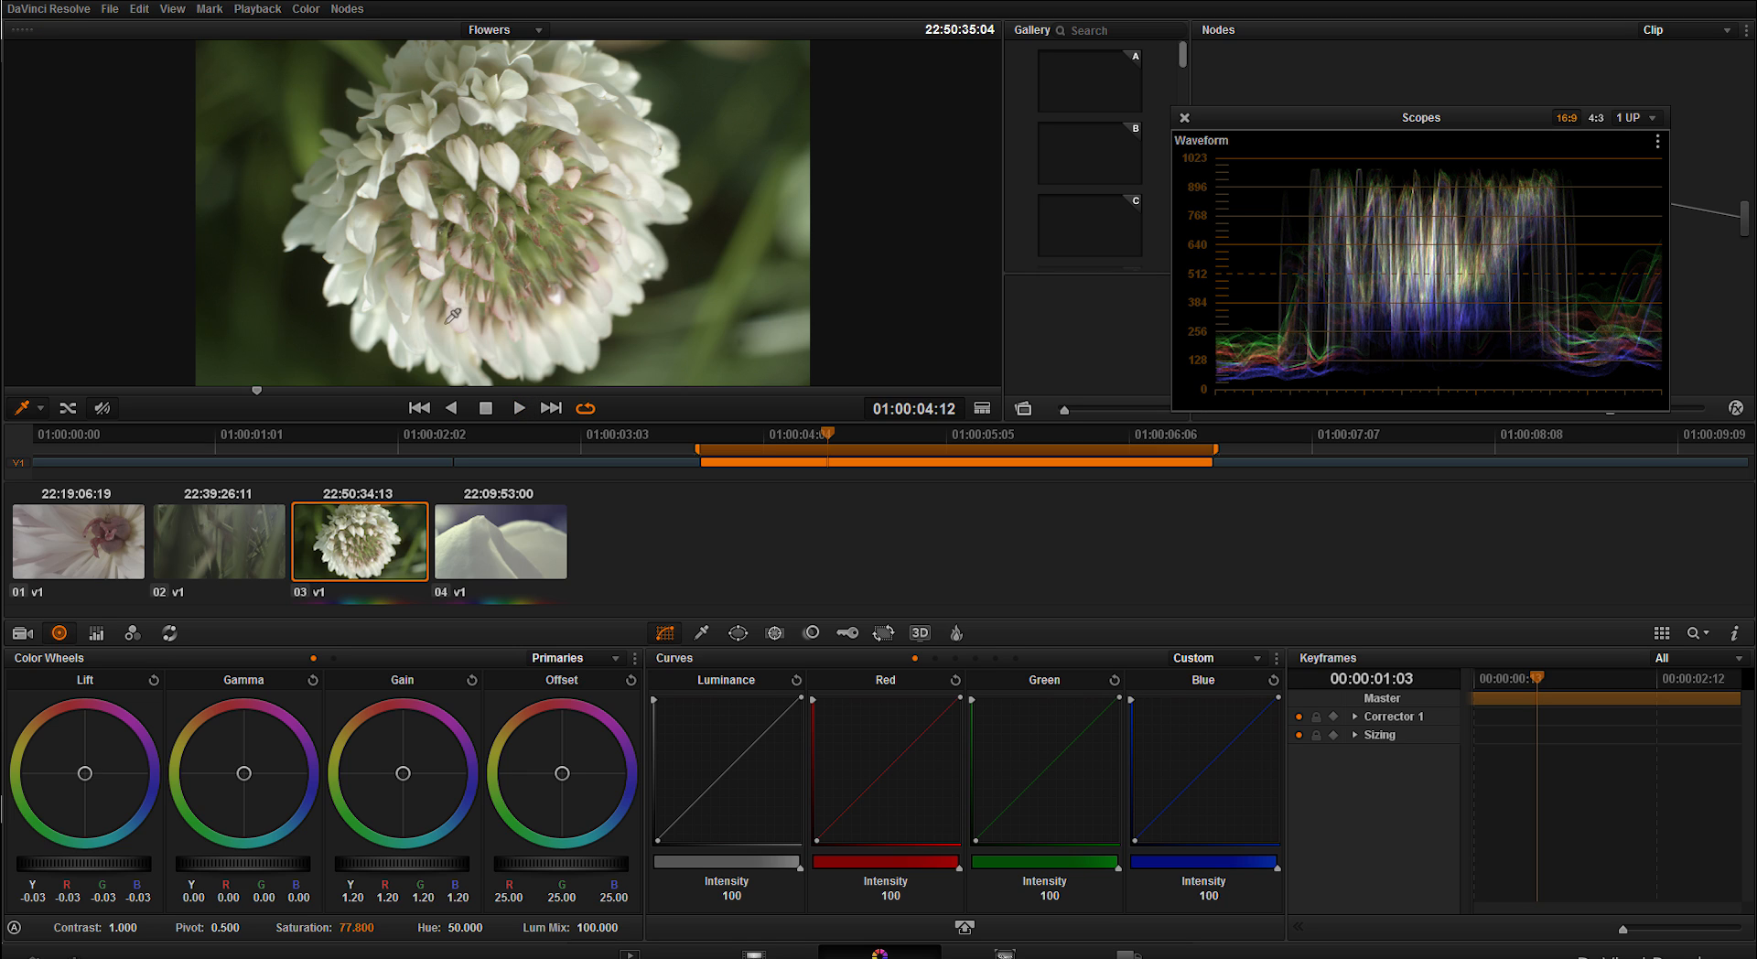
key(space)
key(space)
Show the Window palette, trial a circular window, and add a serial node with Alt+S
key(space)
click(738, 634)
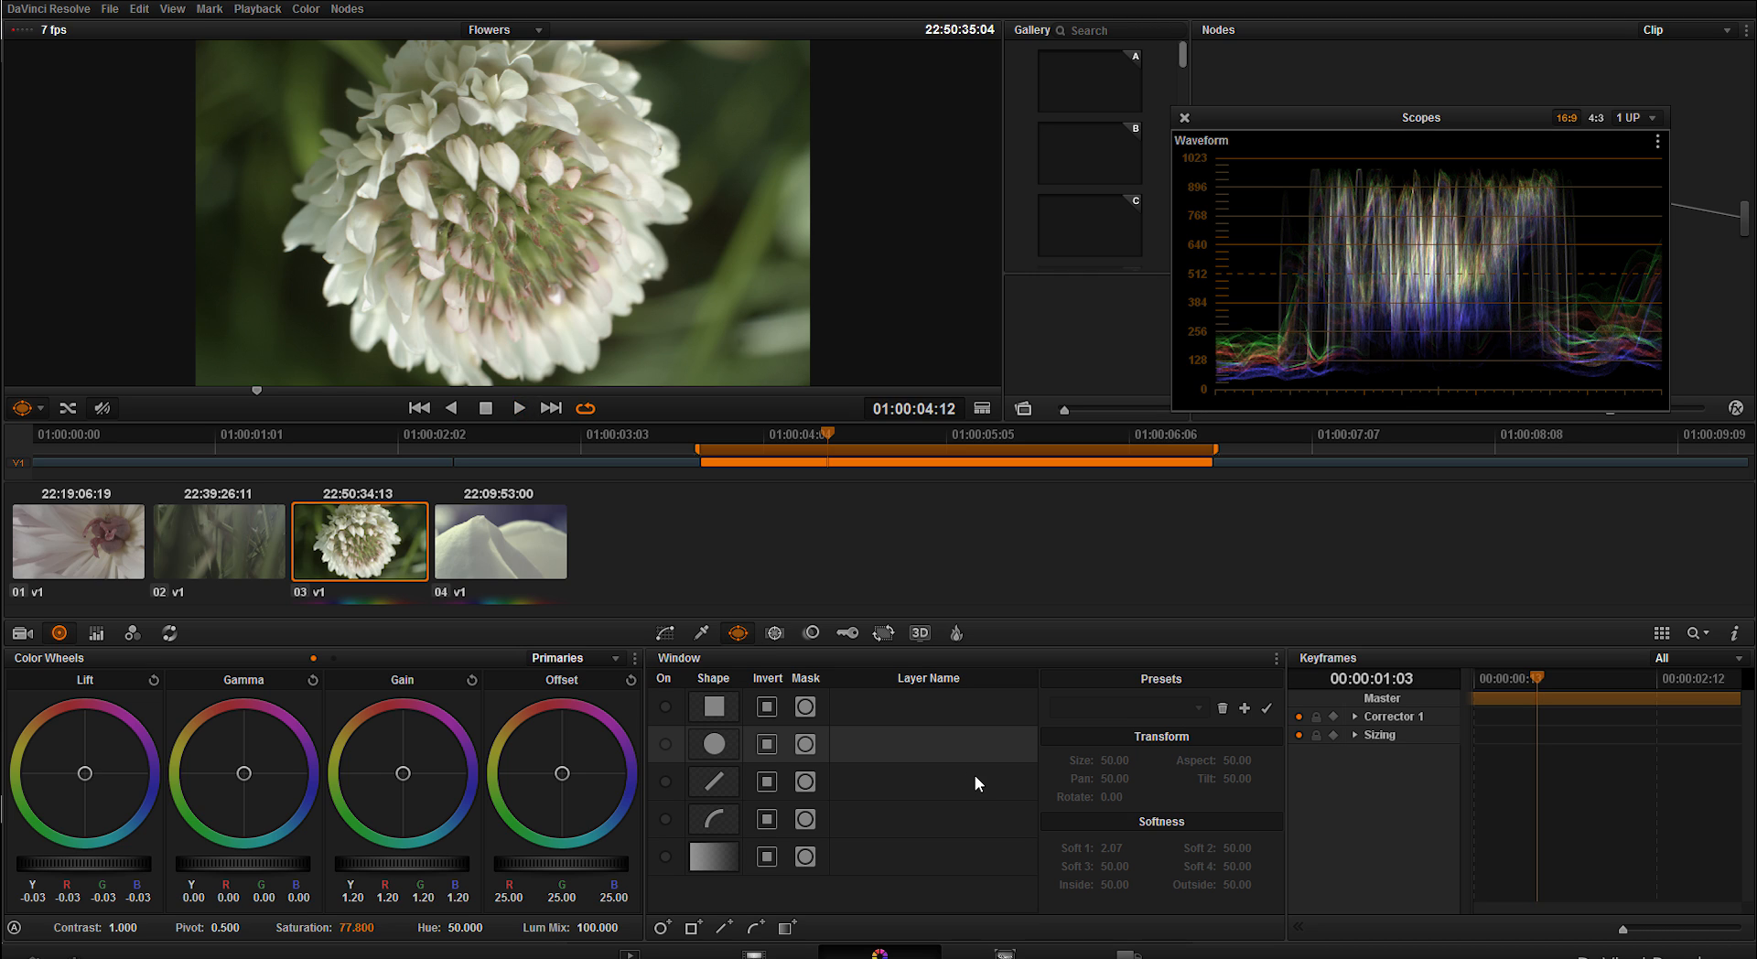
click(664, 745)
drag(530, 247, 450, 192)
click(664, 745)
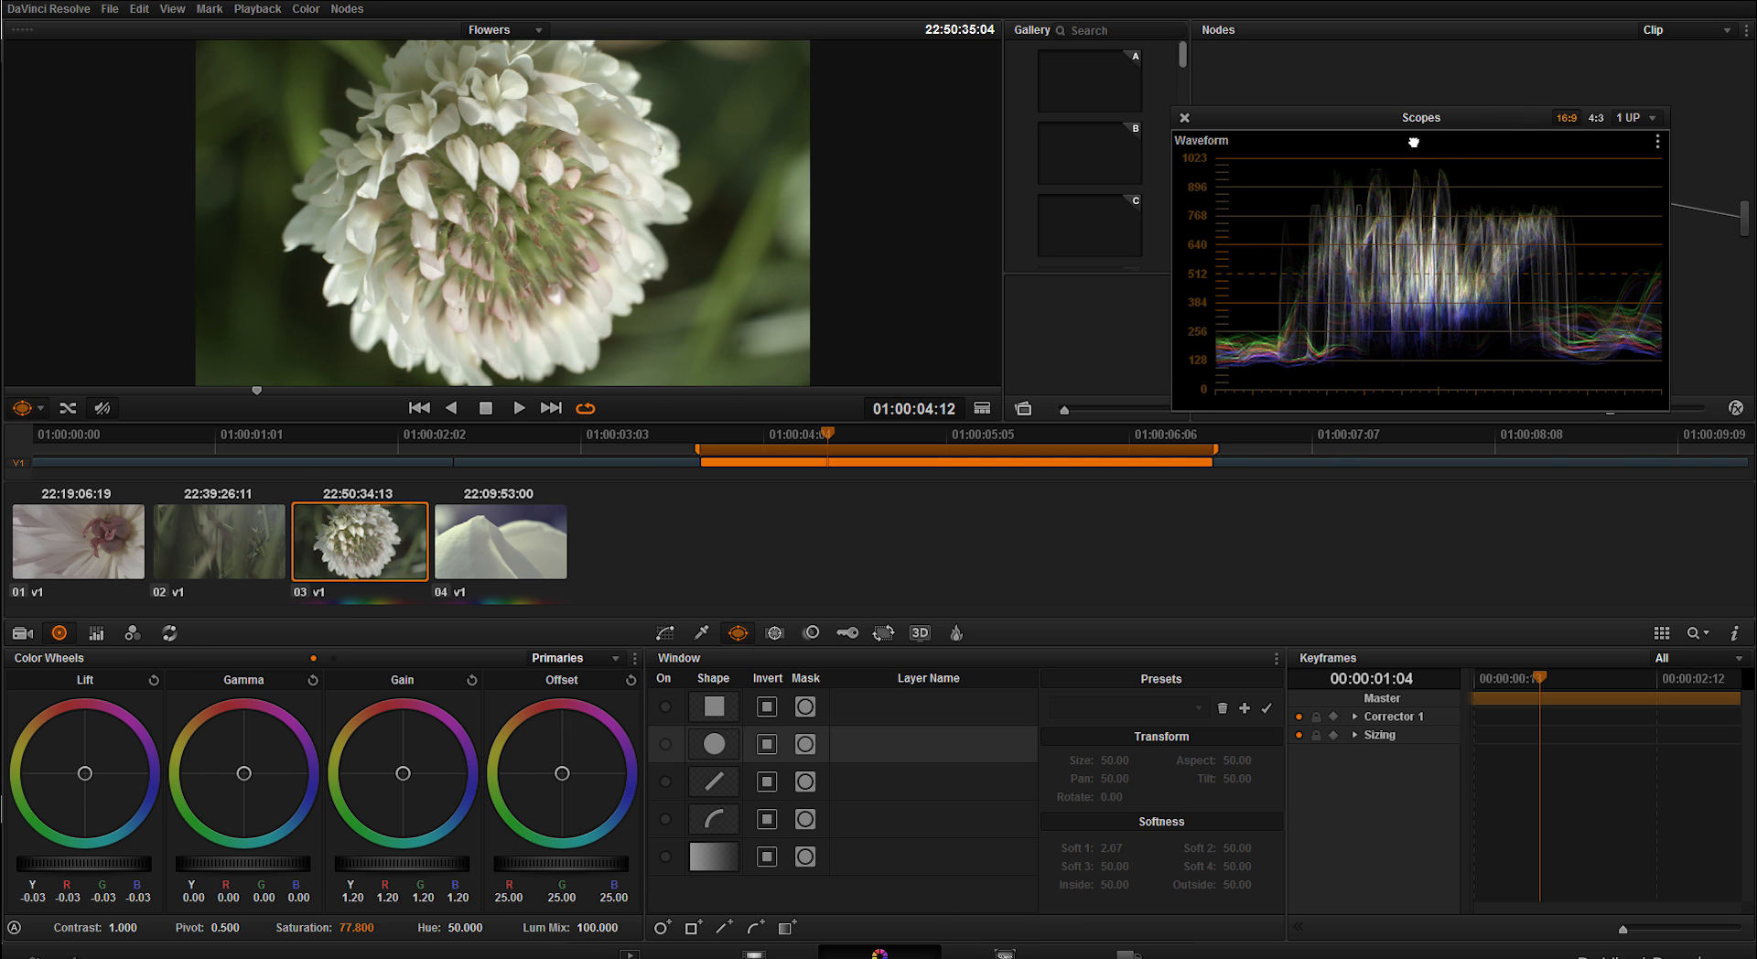
drag(1414, 120, 1513, 326)
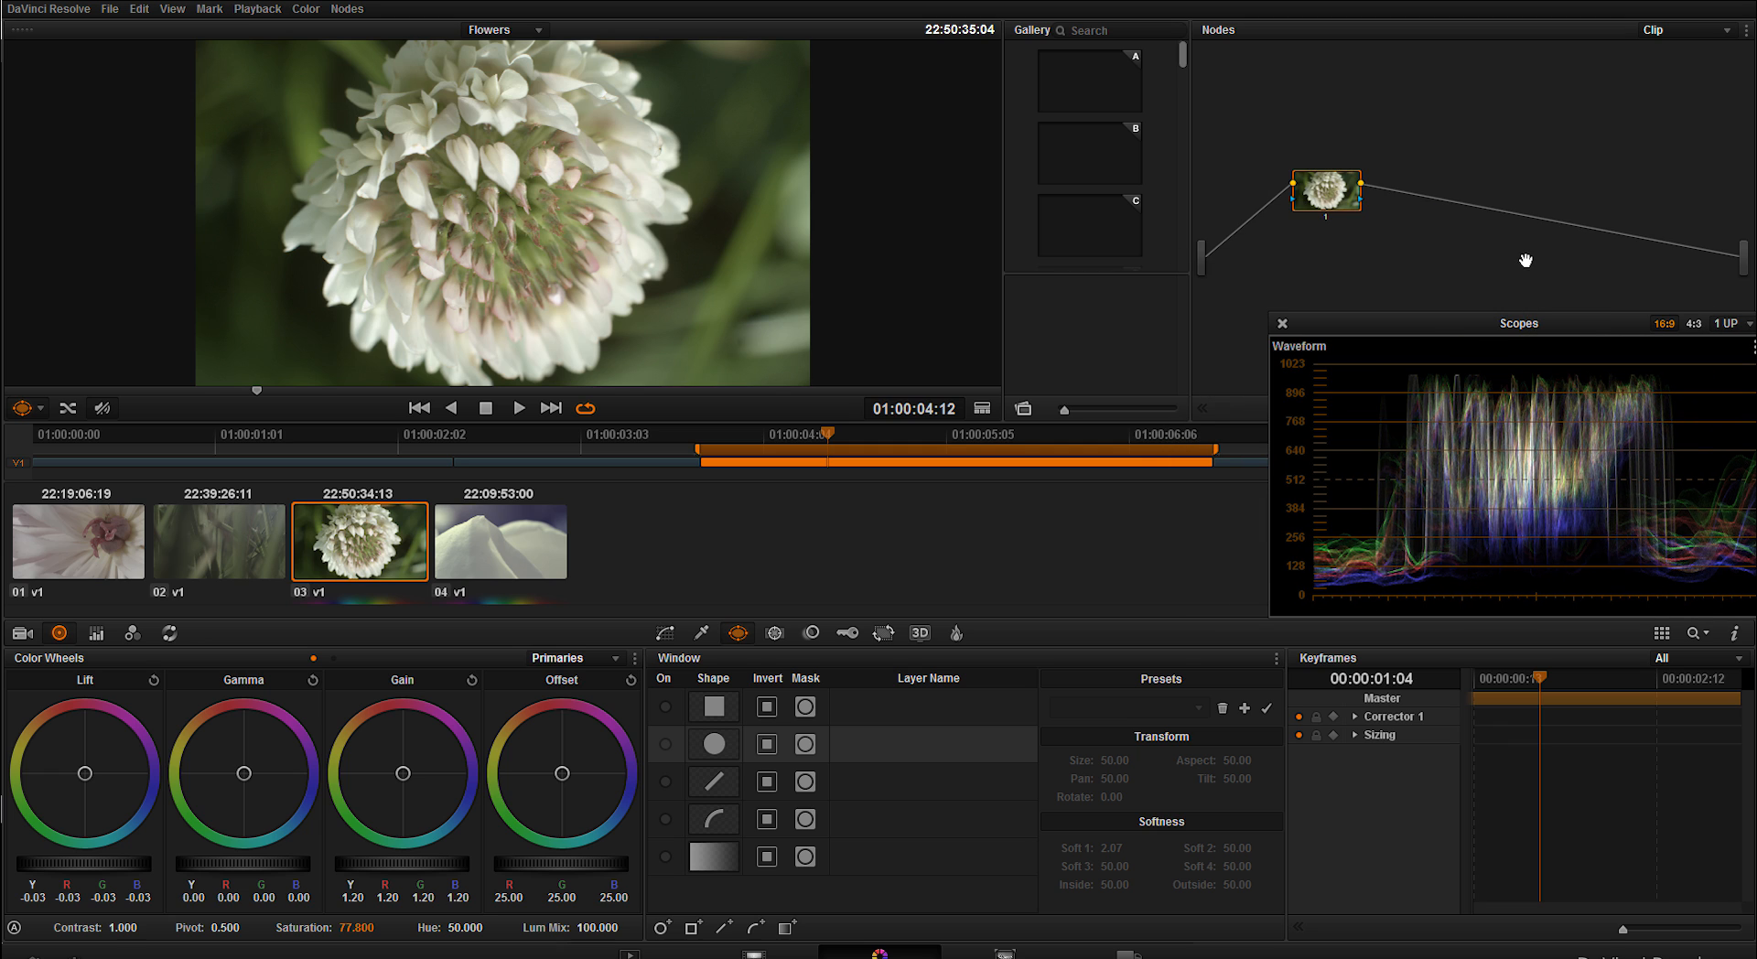
key(alt+s)
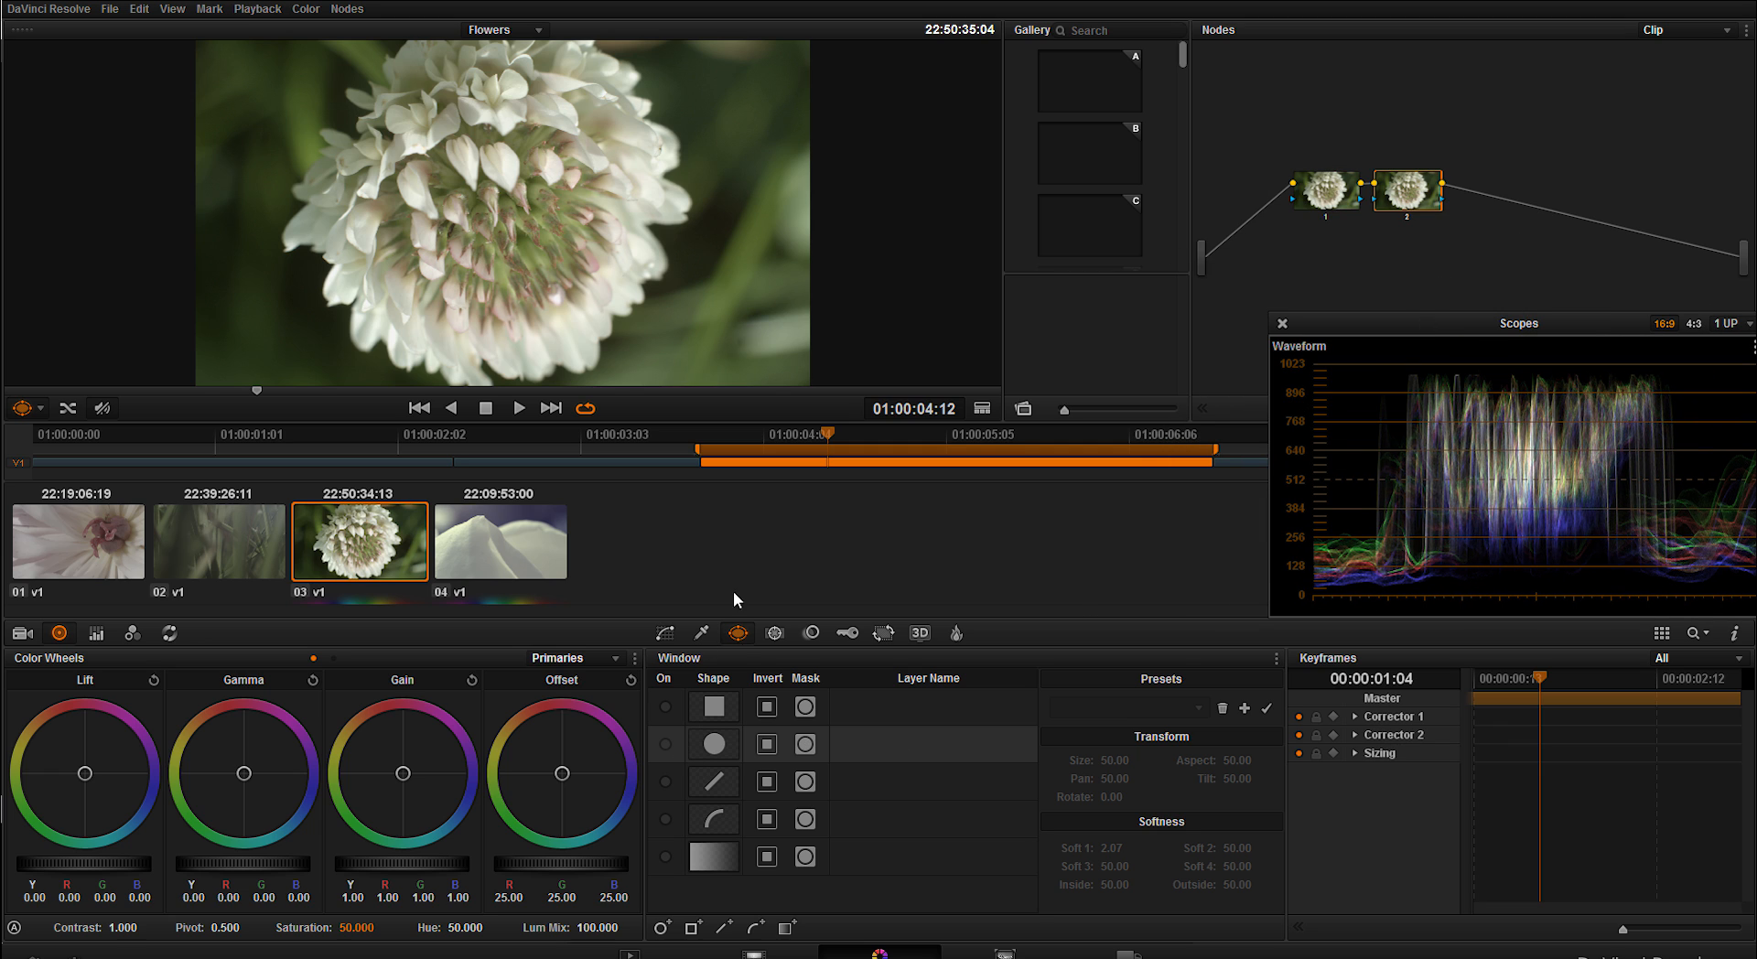
Enable a circular window on node 2 and shape it into a soft, tilted oval over the flower head
click(664, 744)
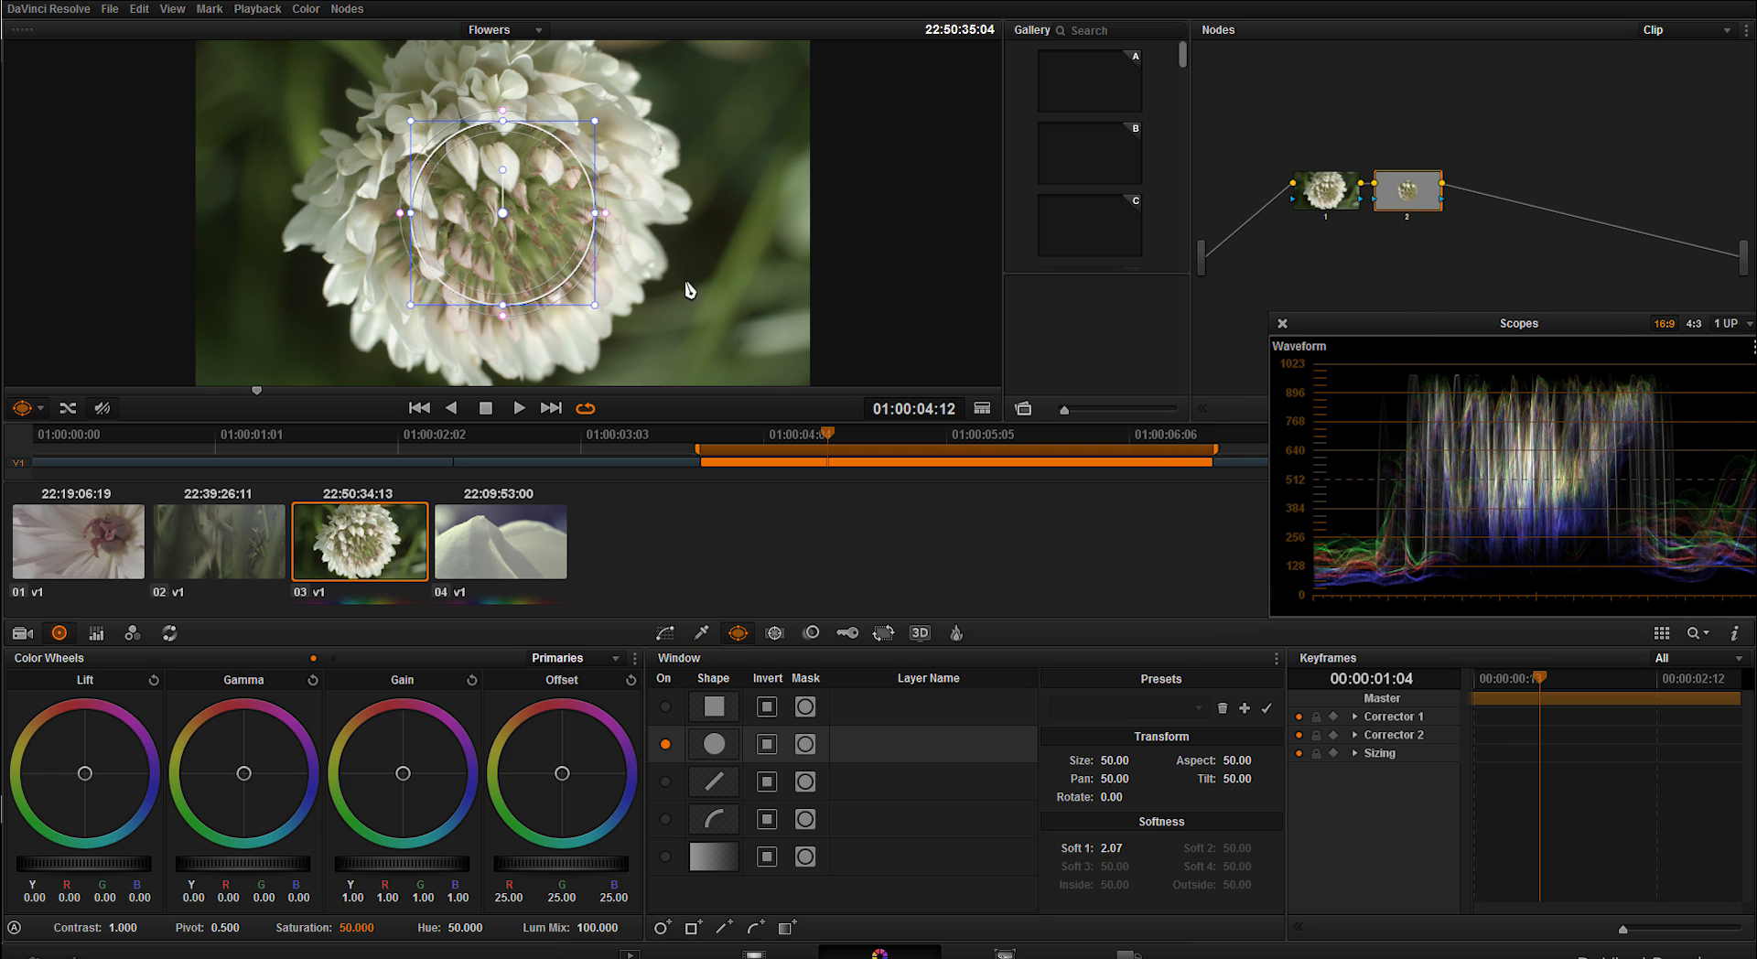
drag(522, 238, 437, 218)
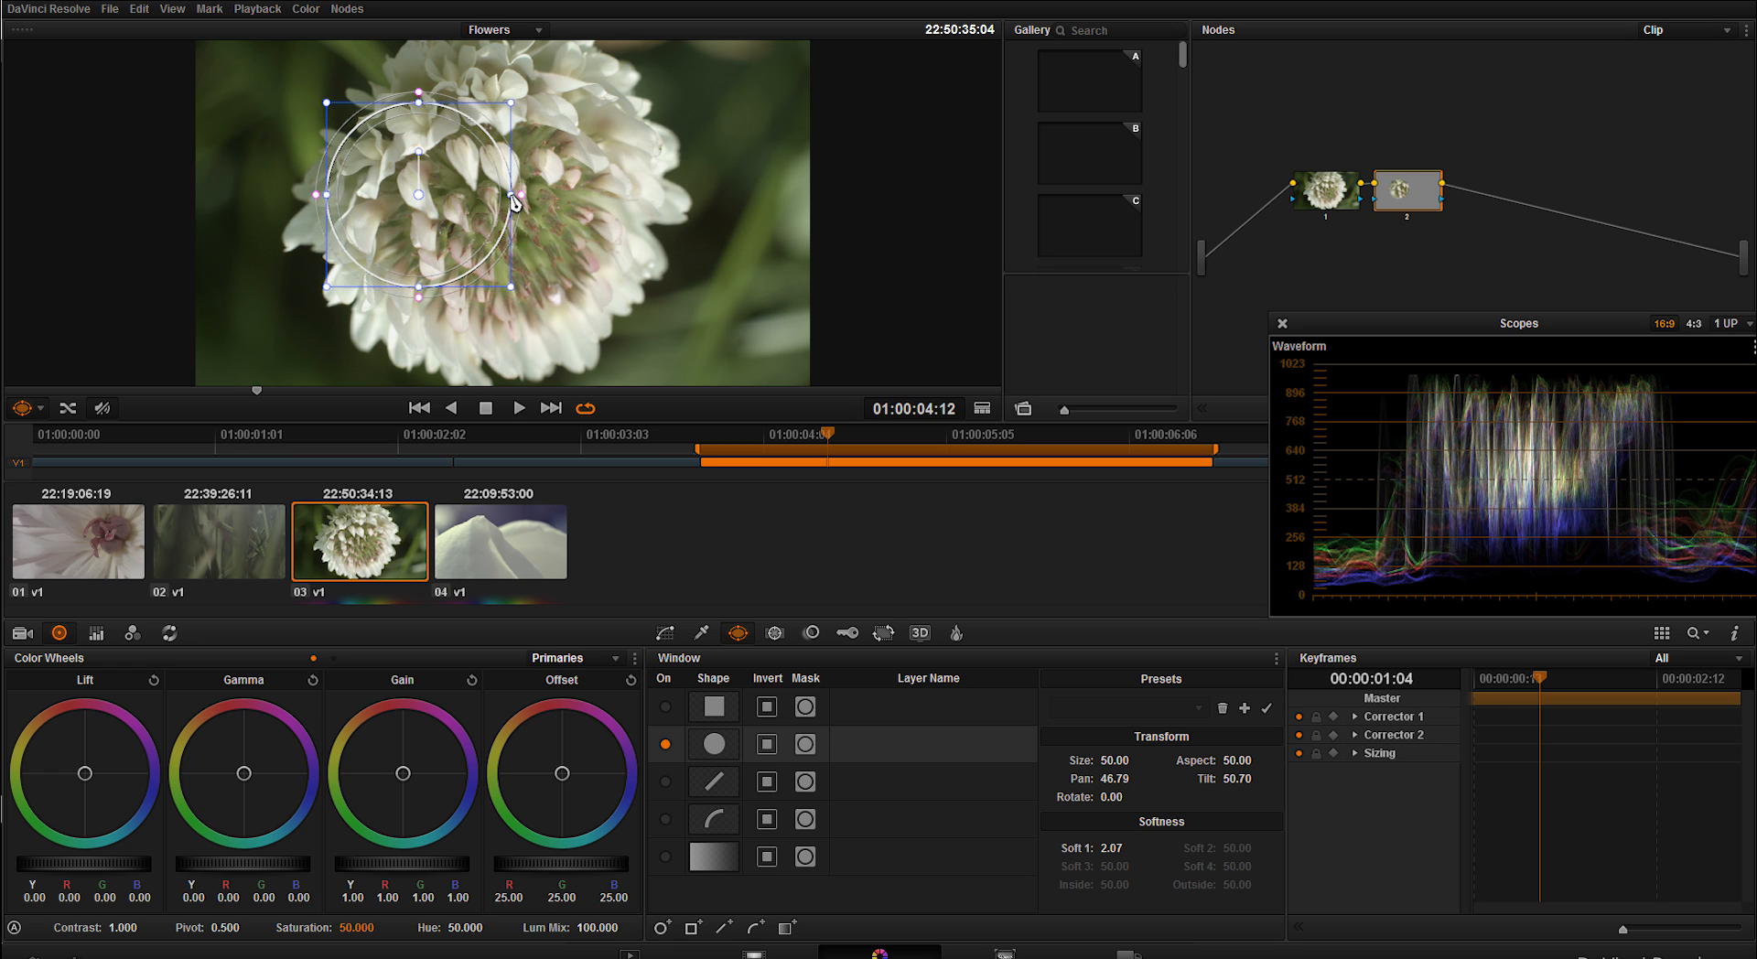
mouse_move(517, 197)
mouse_down()
mouse_move(562, 180)
mouse_move(560, 161)
mouse_up()
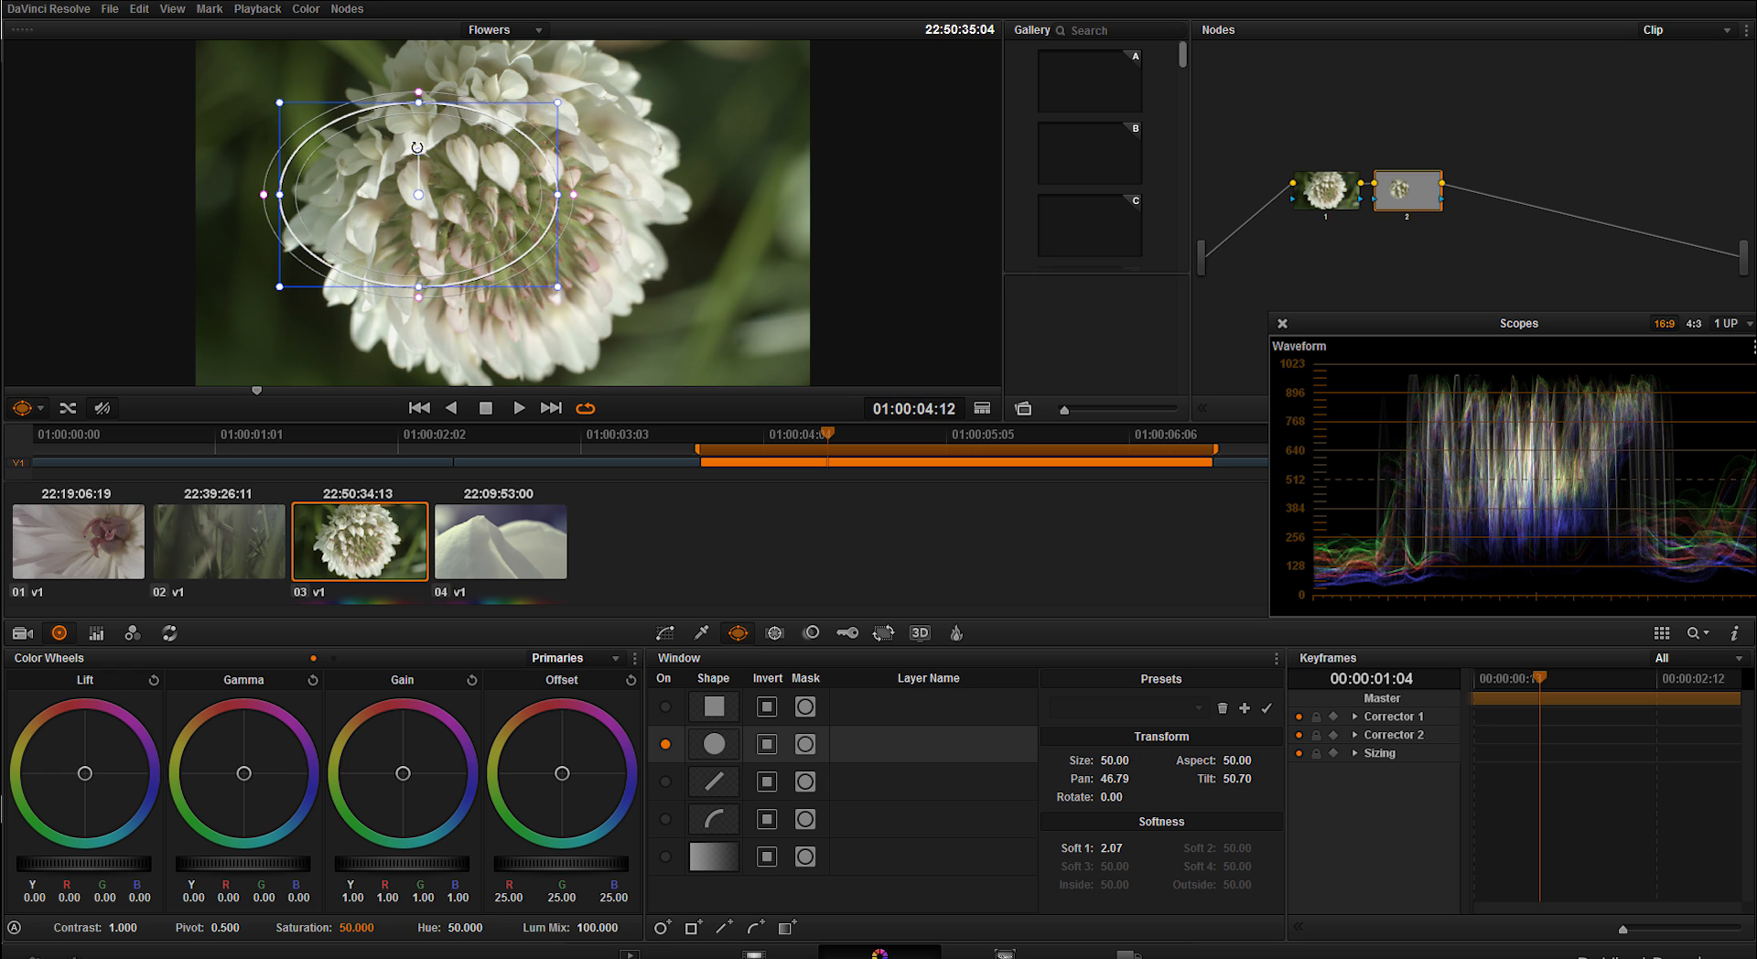
drag(419, 149, 385, 143)
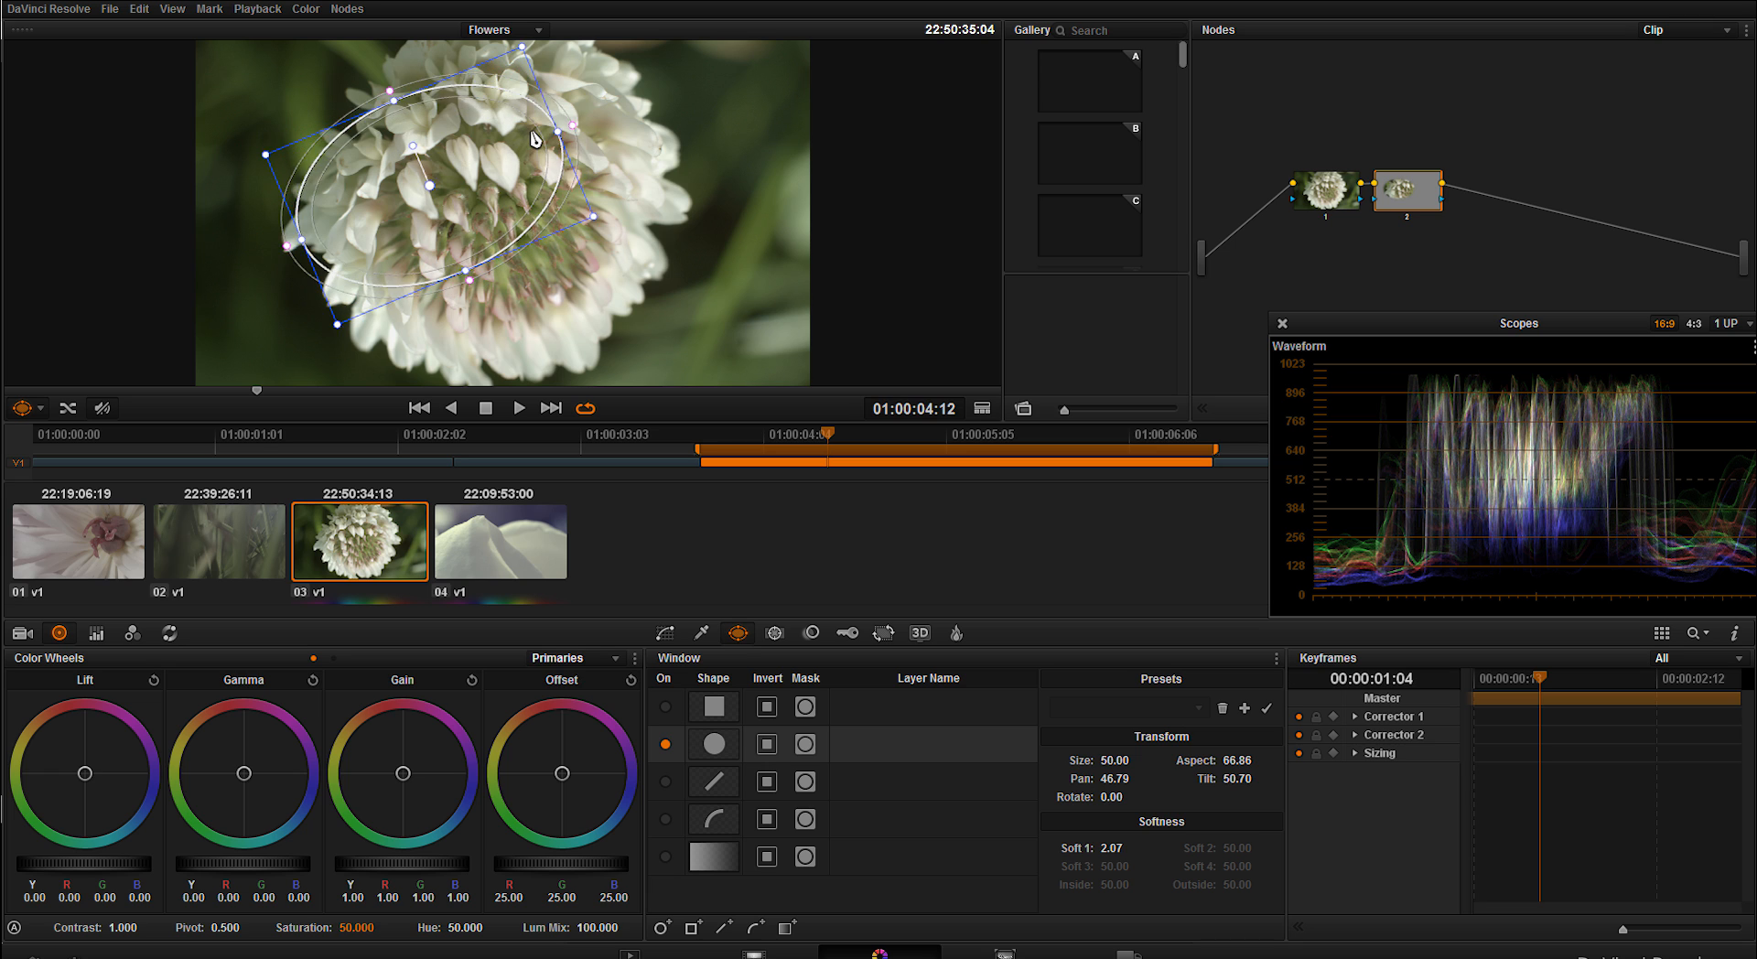
drag(510, 148, 568, 123)
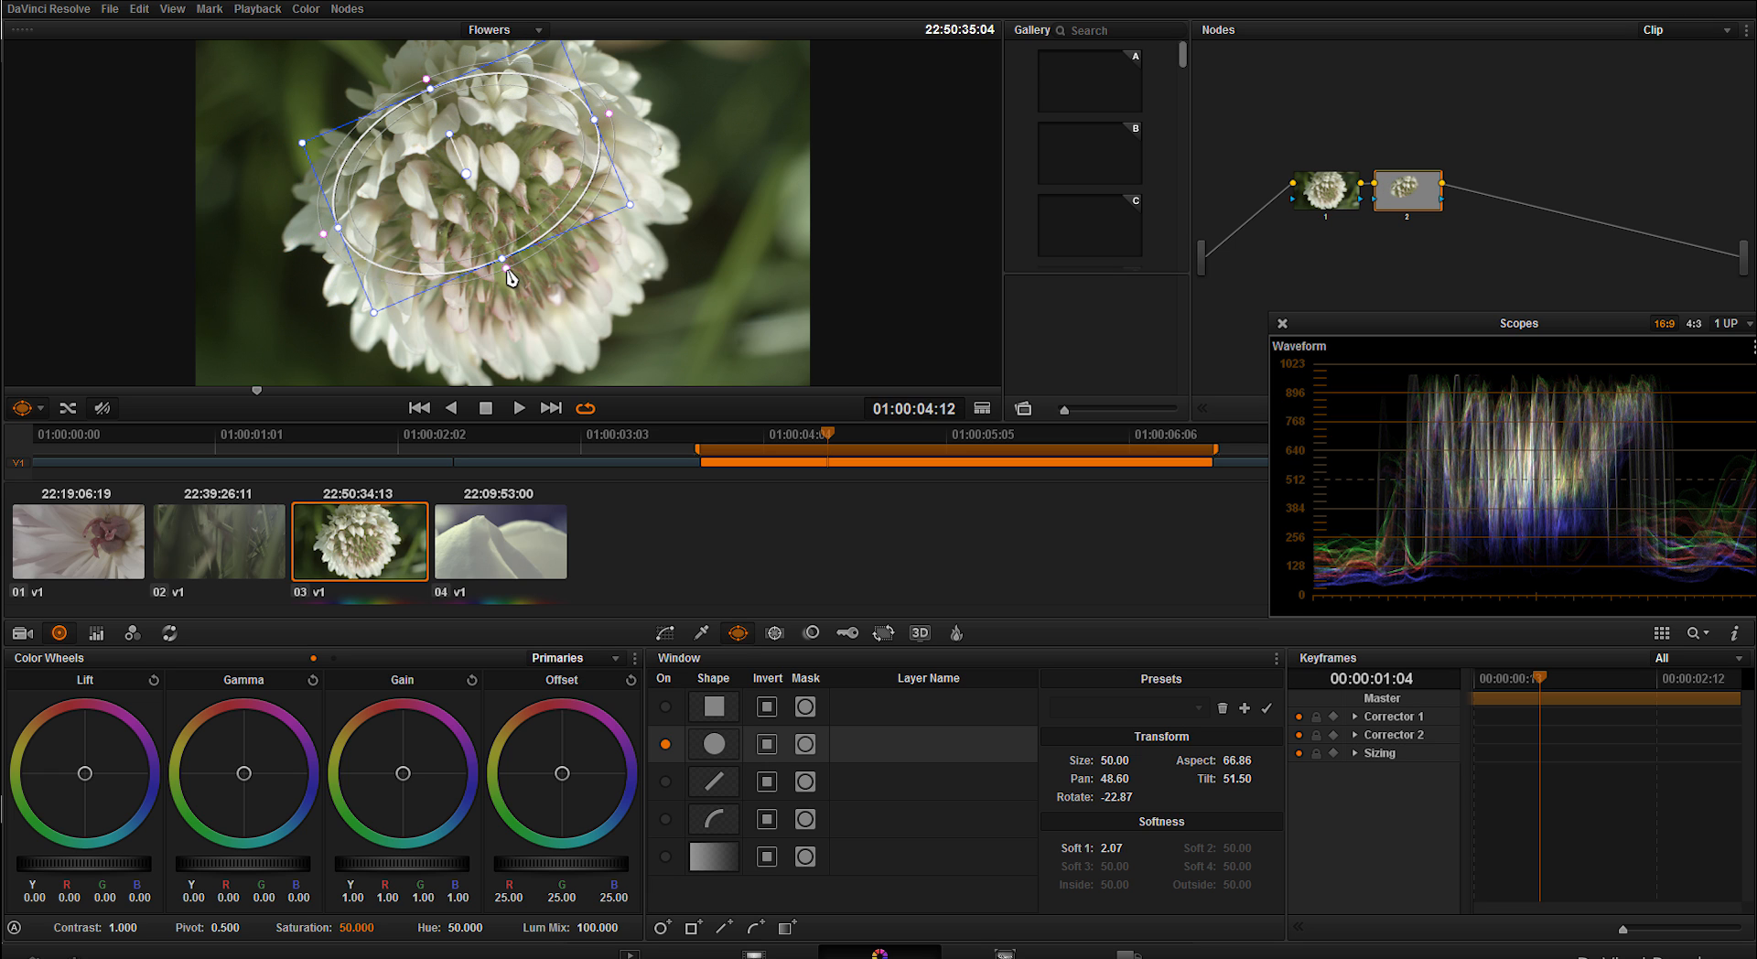
drag(518, 279, 525, 293)
drag(344, 234, 332, 238)
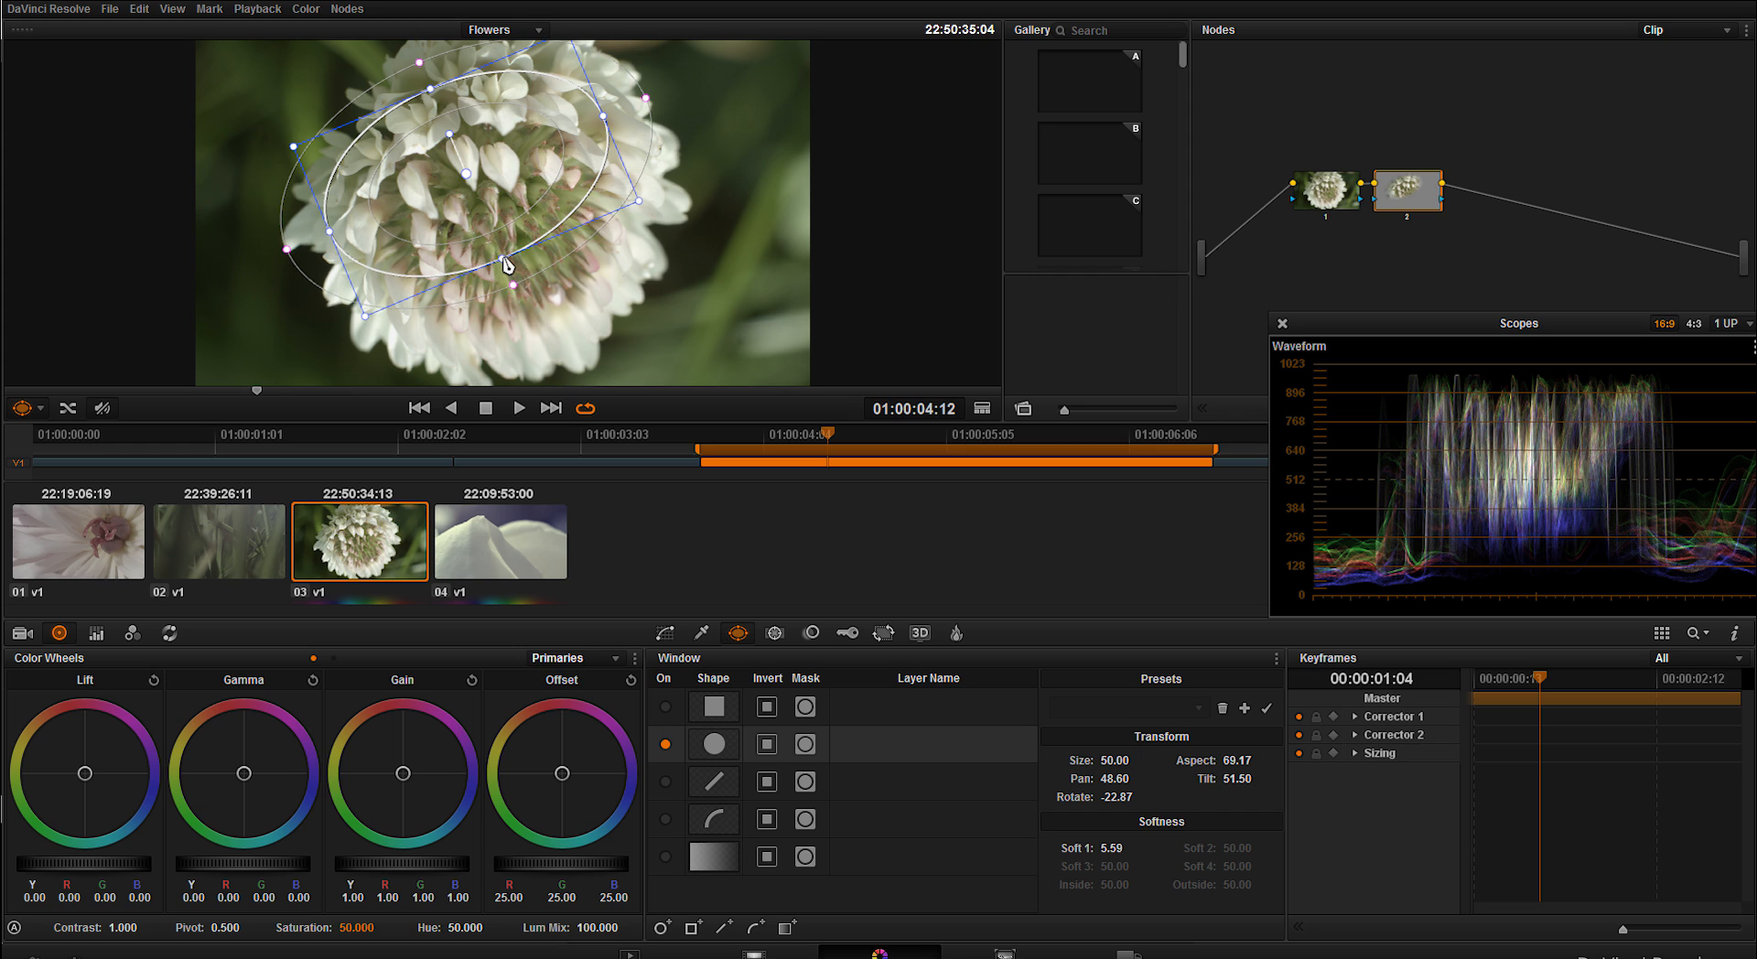
drag(508, 268, 509, 269)
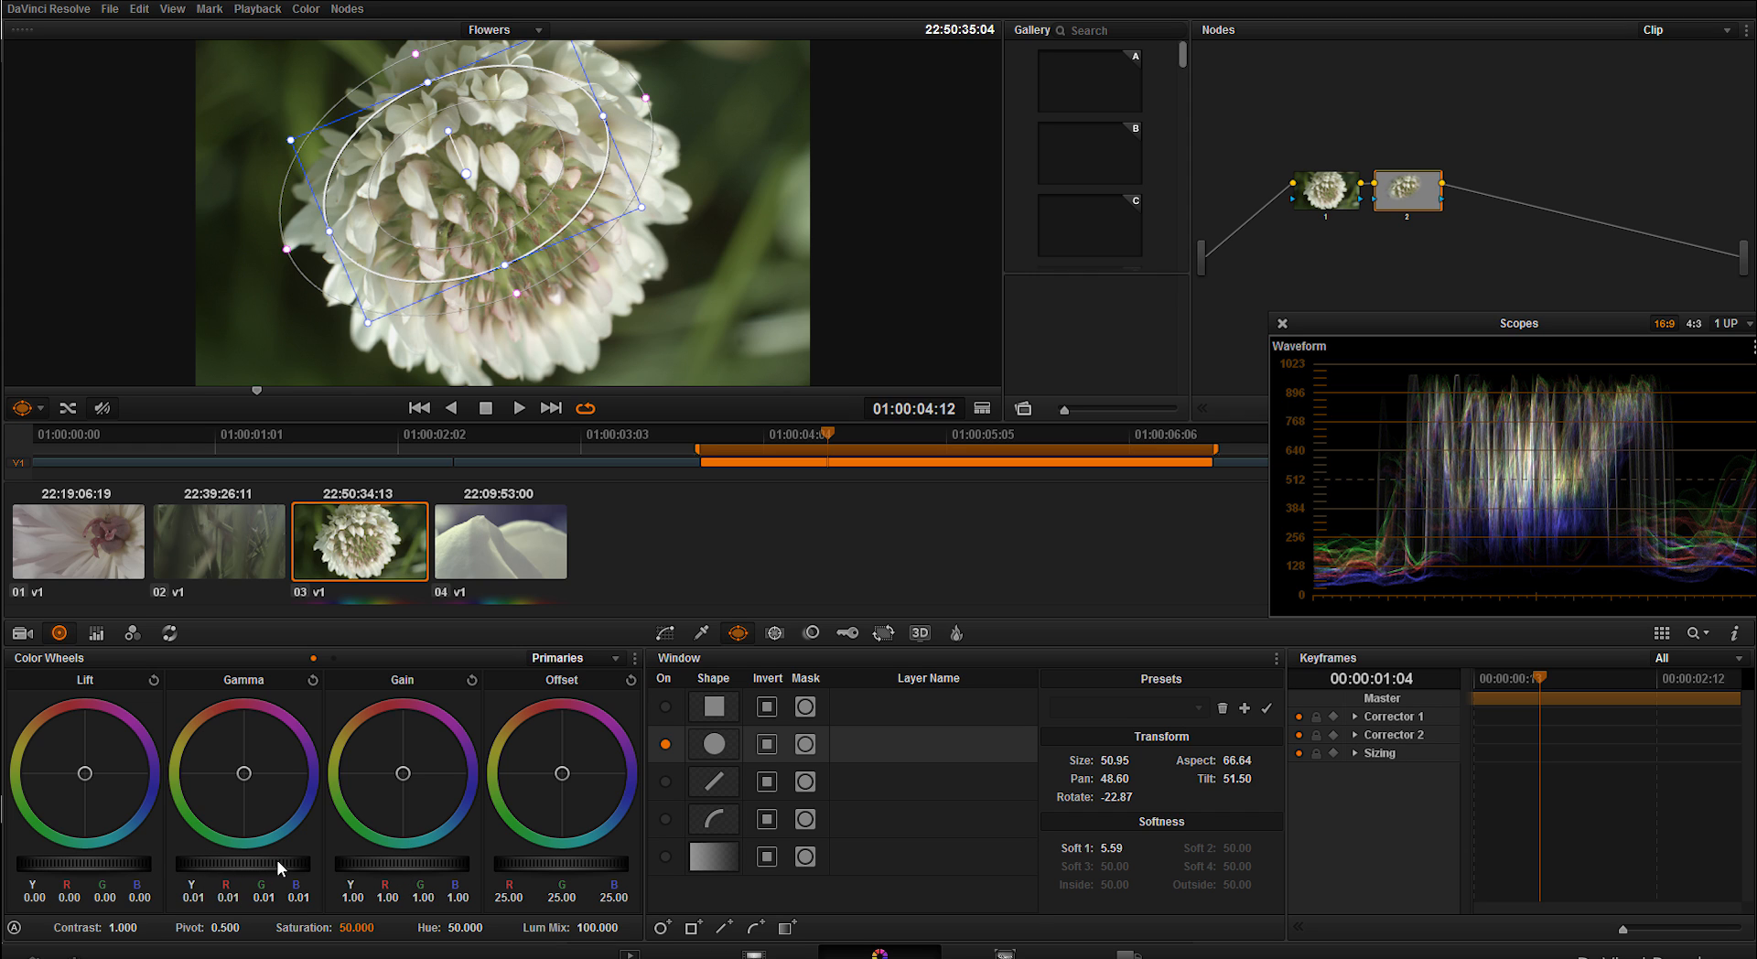
Raise node 2's Gamma master to 0.07 inside the oval window and return to the Curves palette
drag(315, 852, 431, 845)
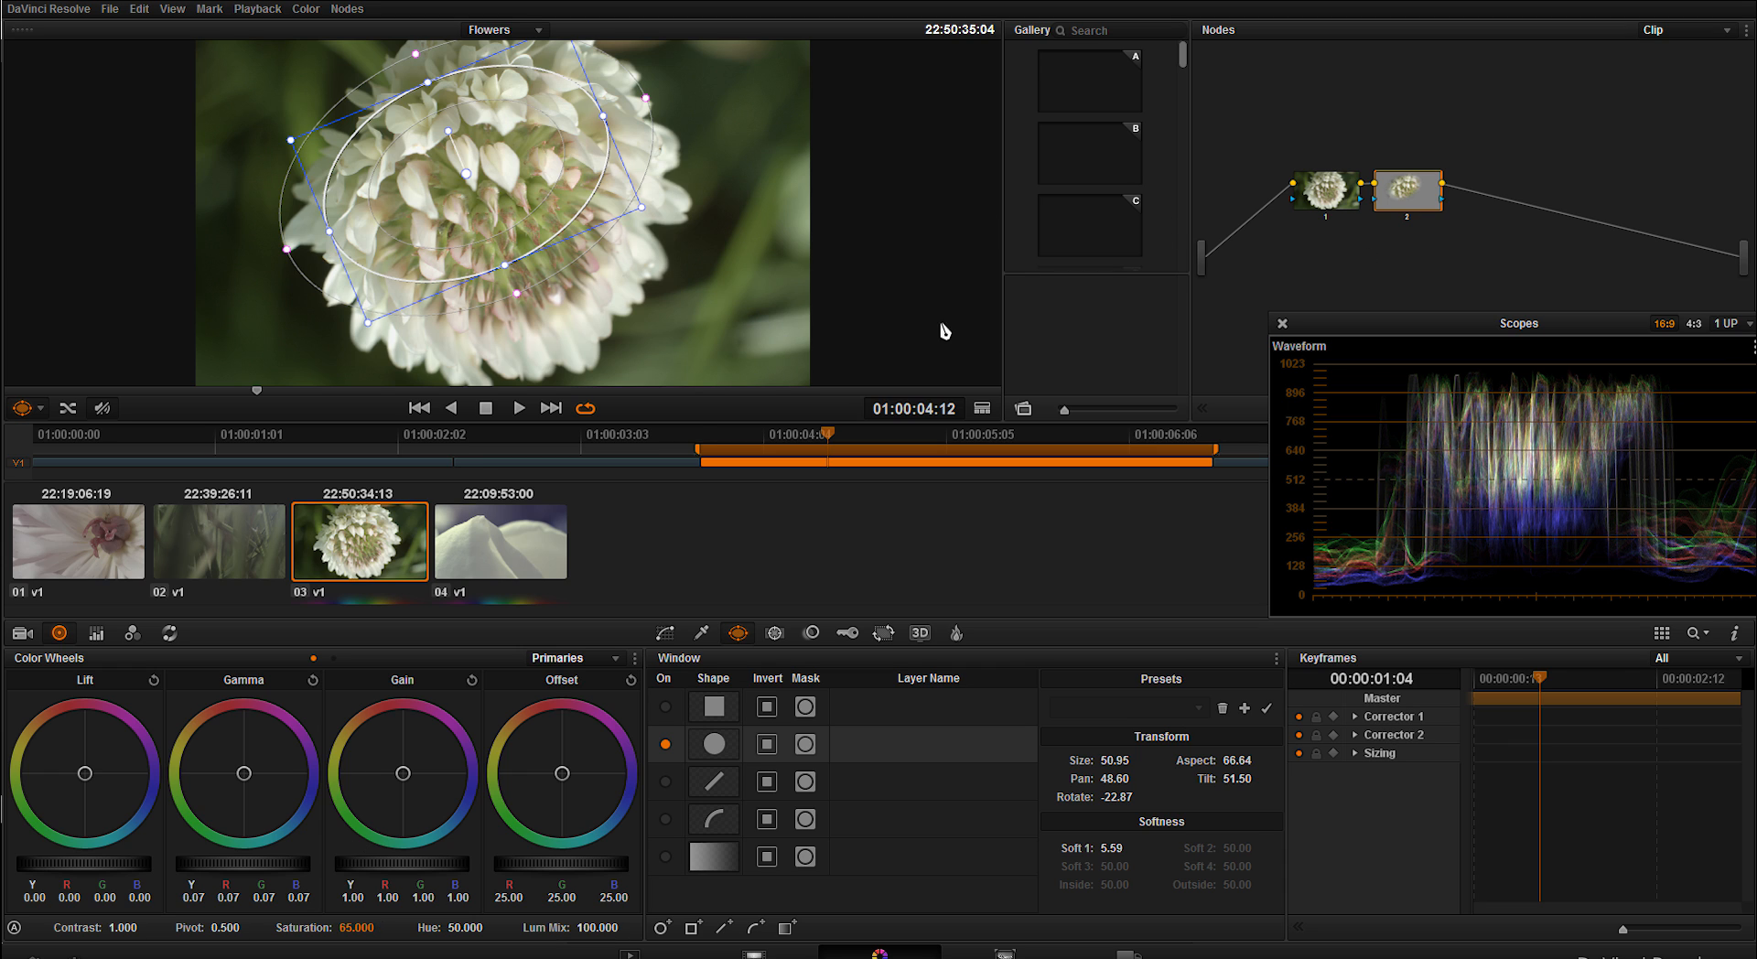
click(666, 633)
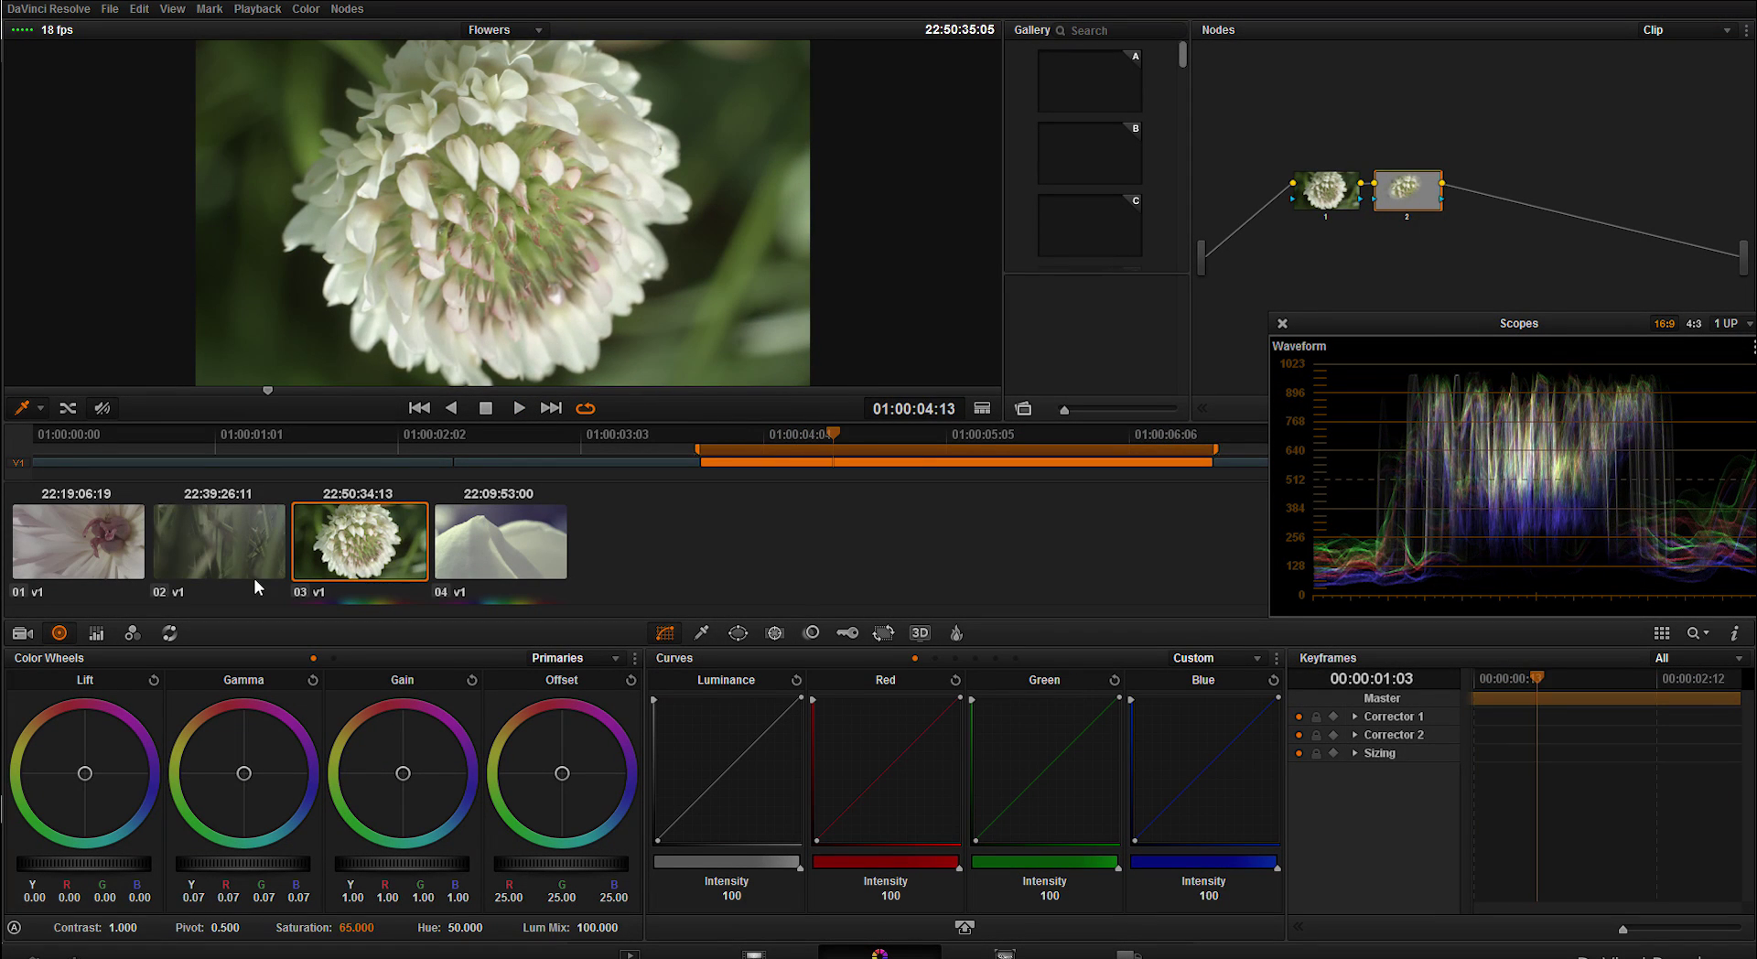
Review clips 01-04 in the thumbnail timeline and switch to the Deliver page
click(212, 557)
click(130, 528)
click(185, 565)
click(360, 541)
click(499, 542)
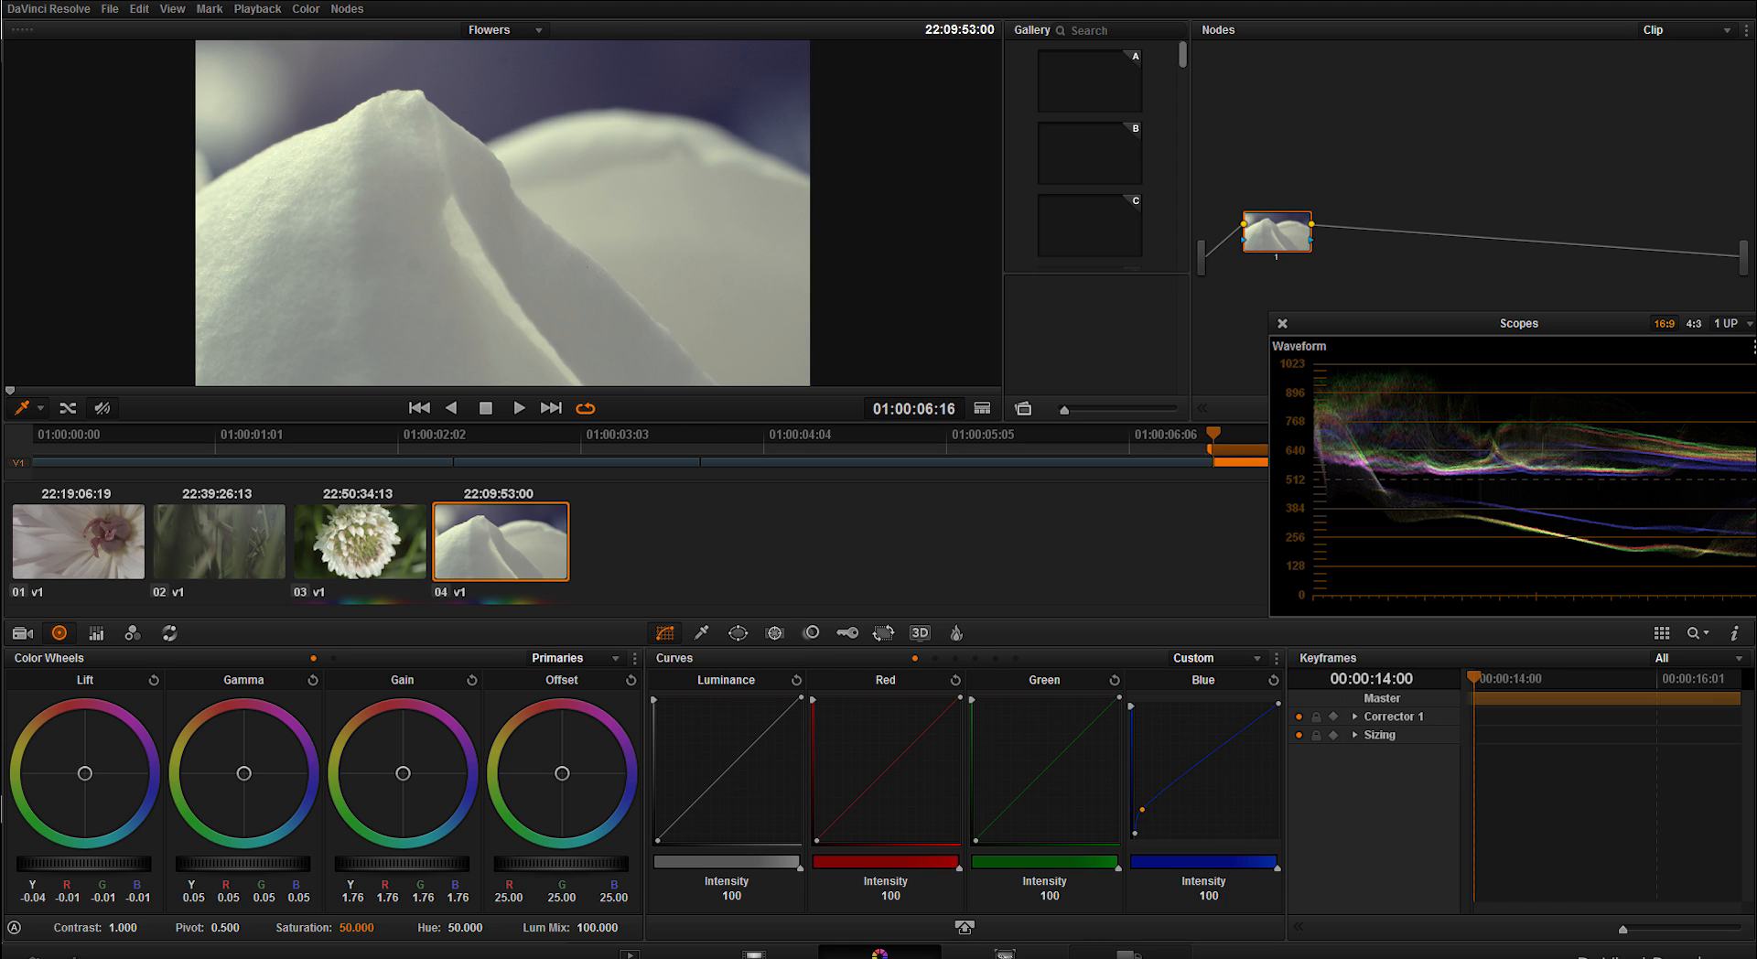
click(1073, 951)
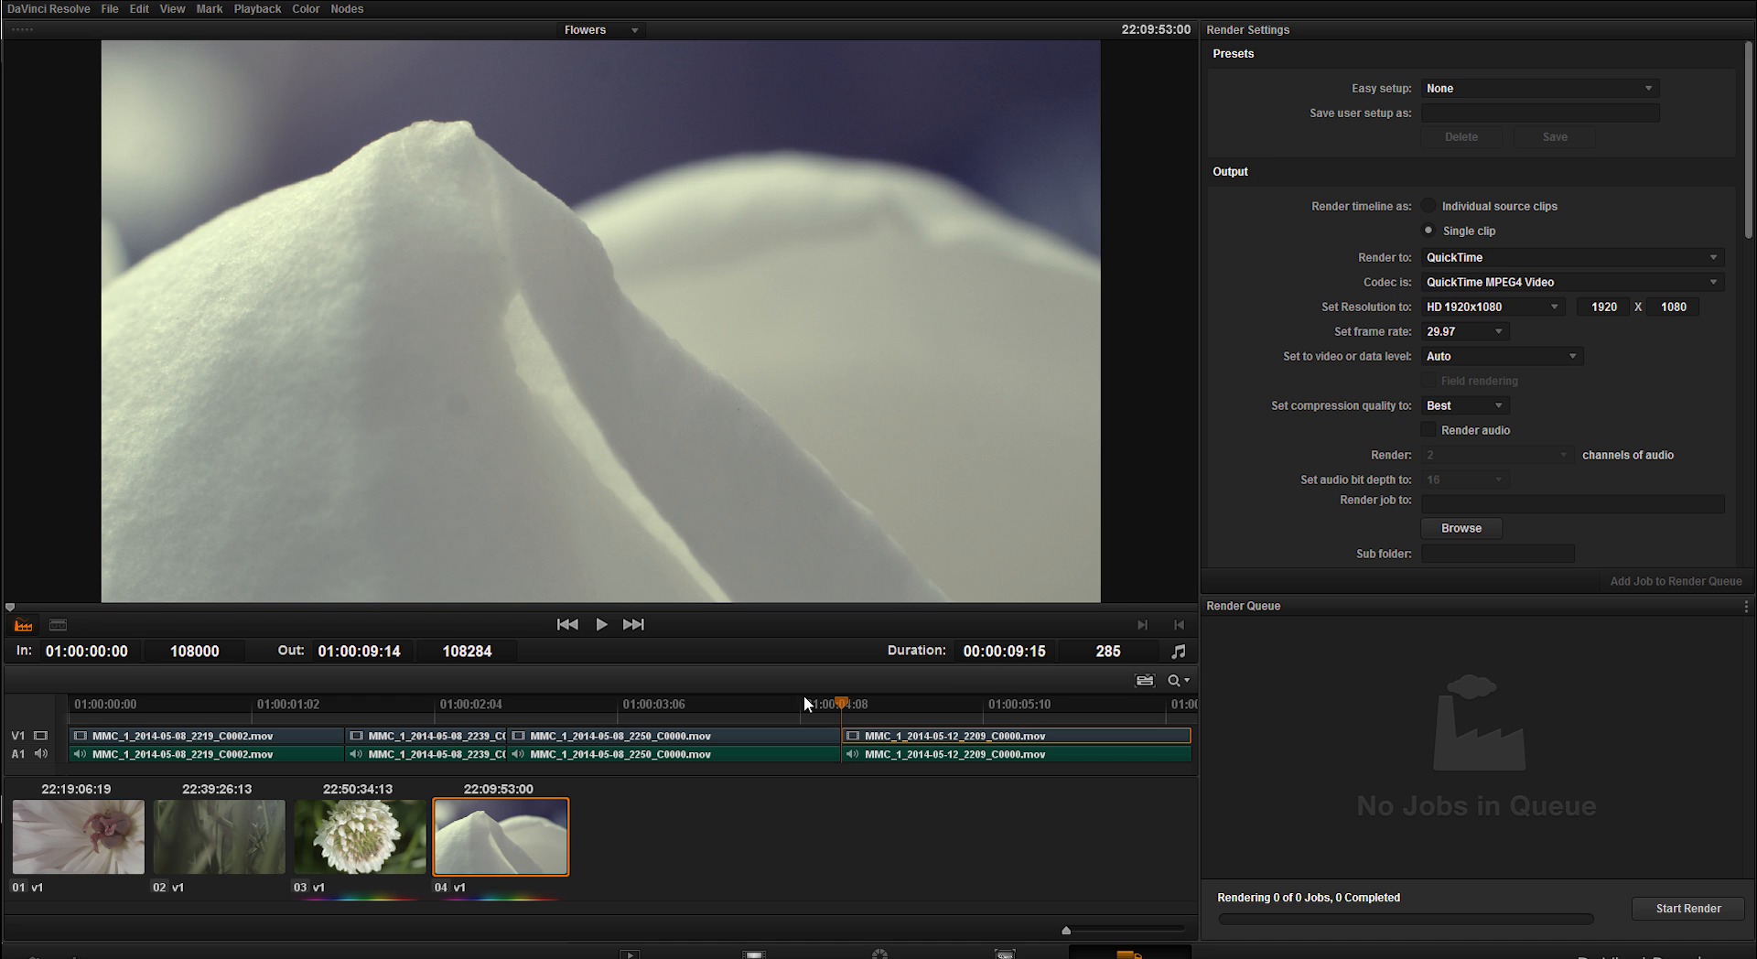
Keep the entire timeline as the render range and set 'Render timeline as' to Single clip
mouse_move(834, 704)
mouse_down()
mouse_move(646, 701)
mouse_move(918, 703)
mouse_up()
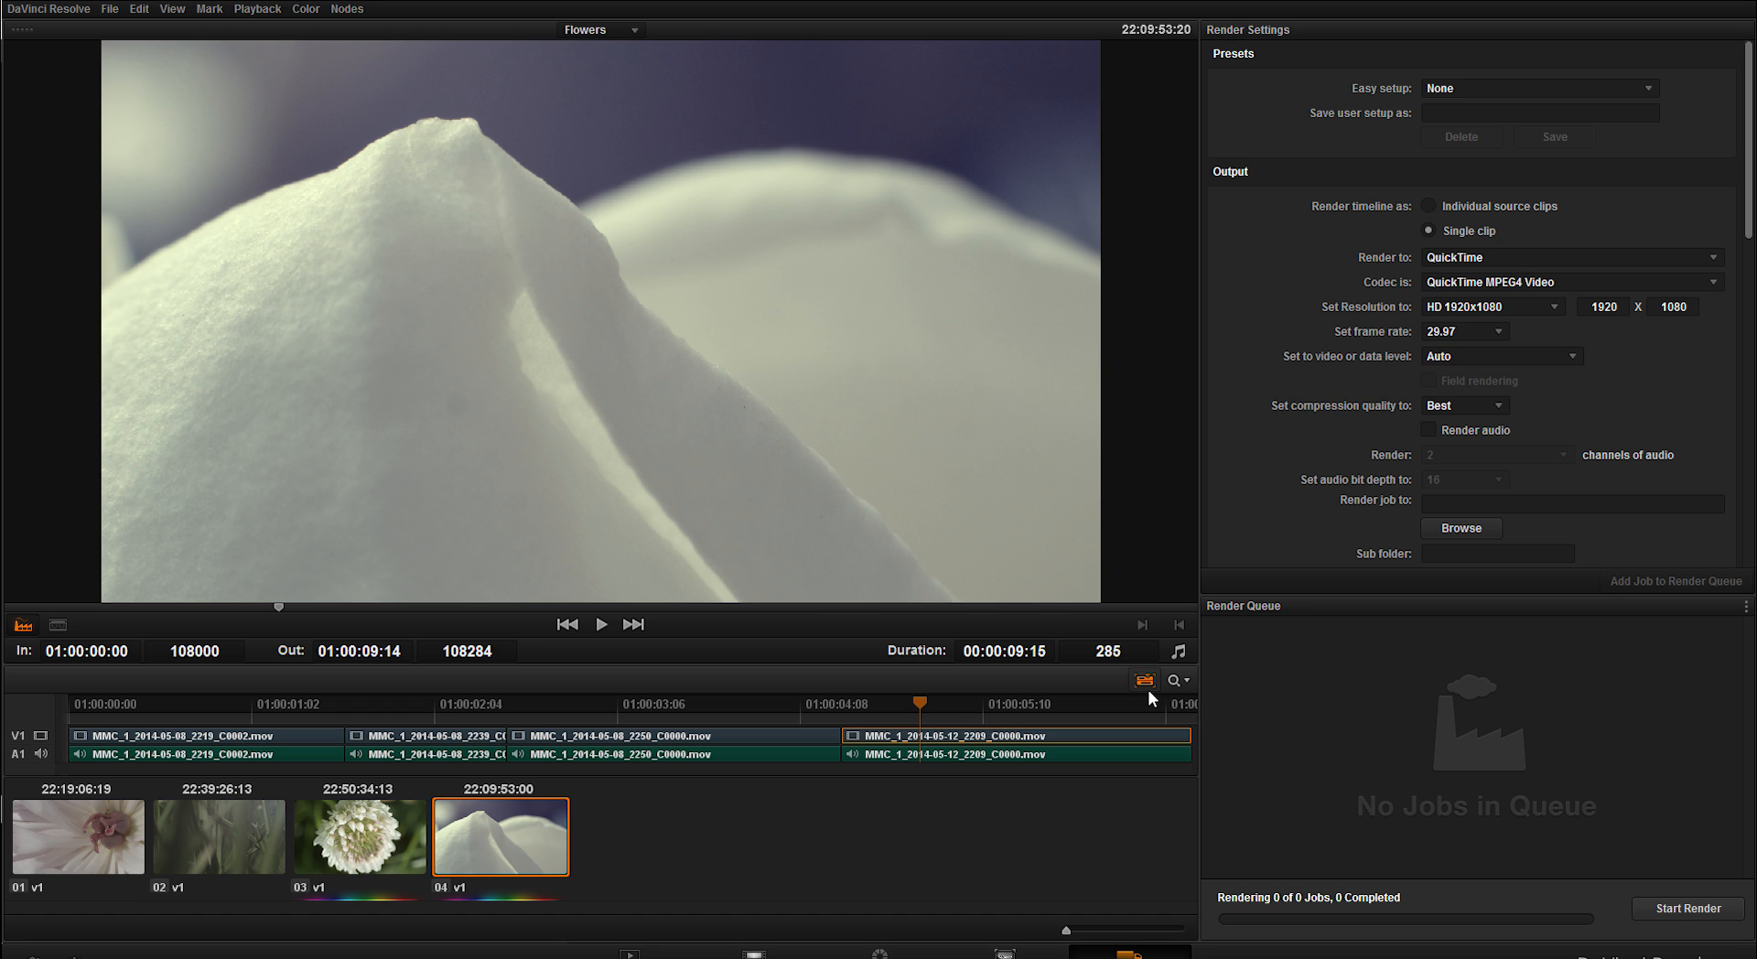
click(1147, 690)
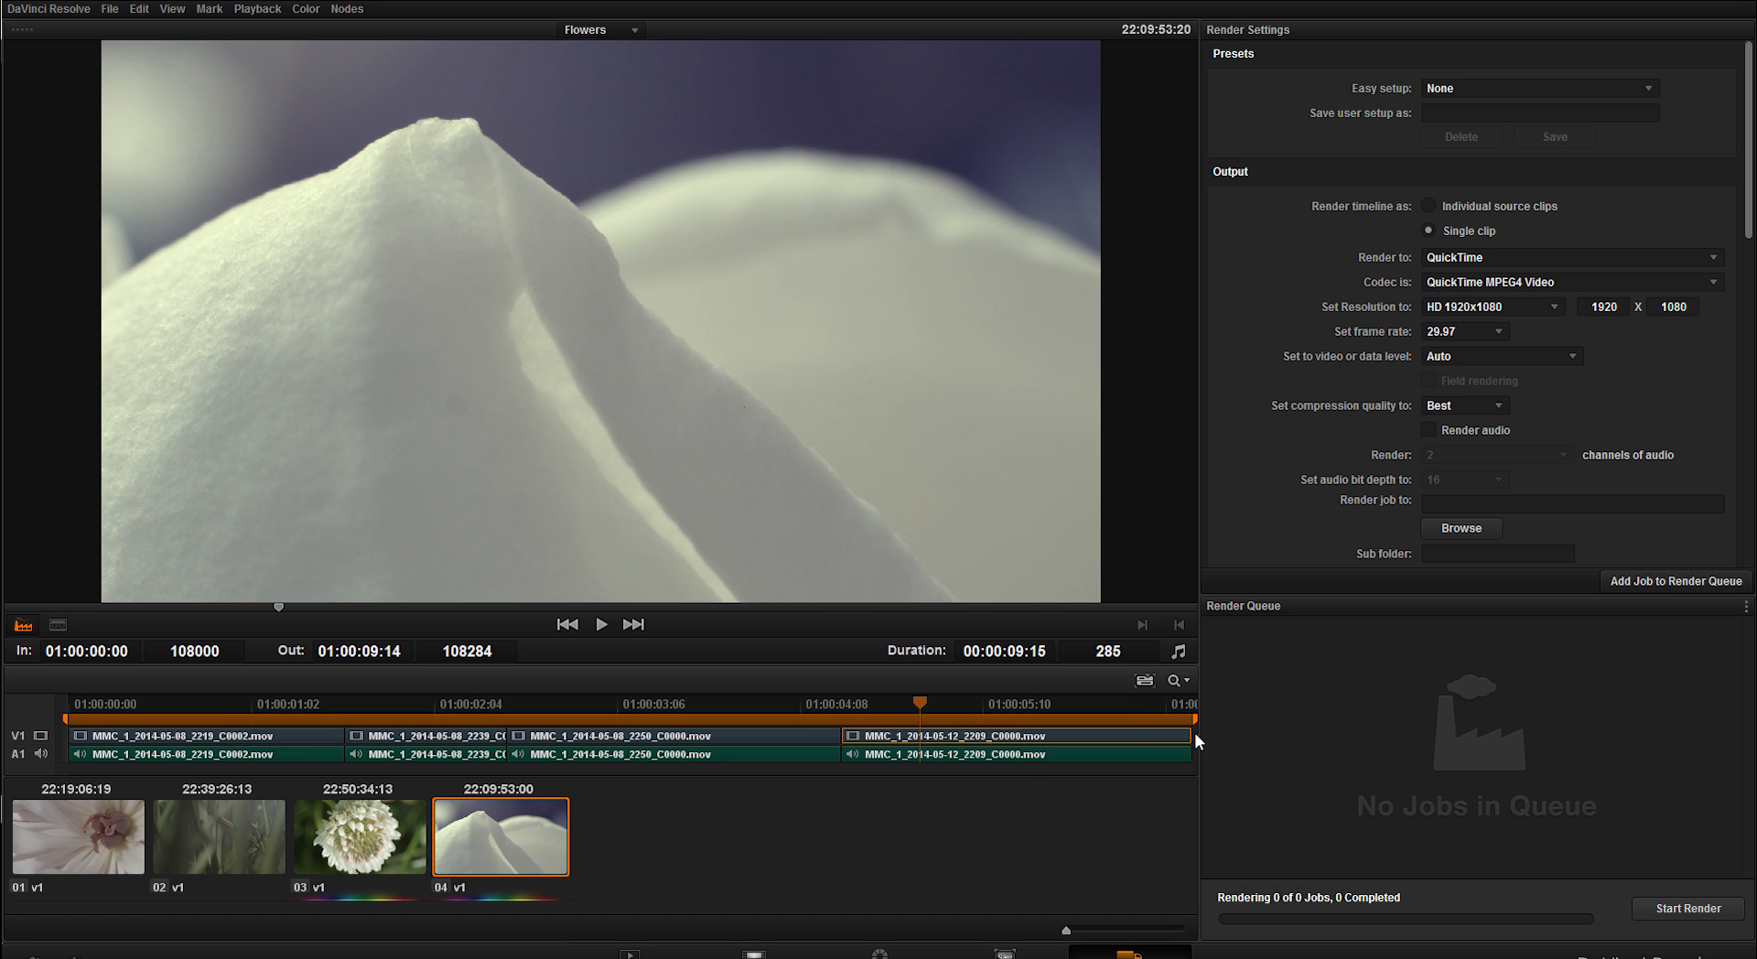
click(1177, 703)
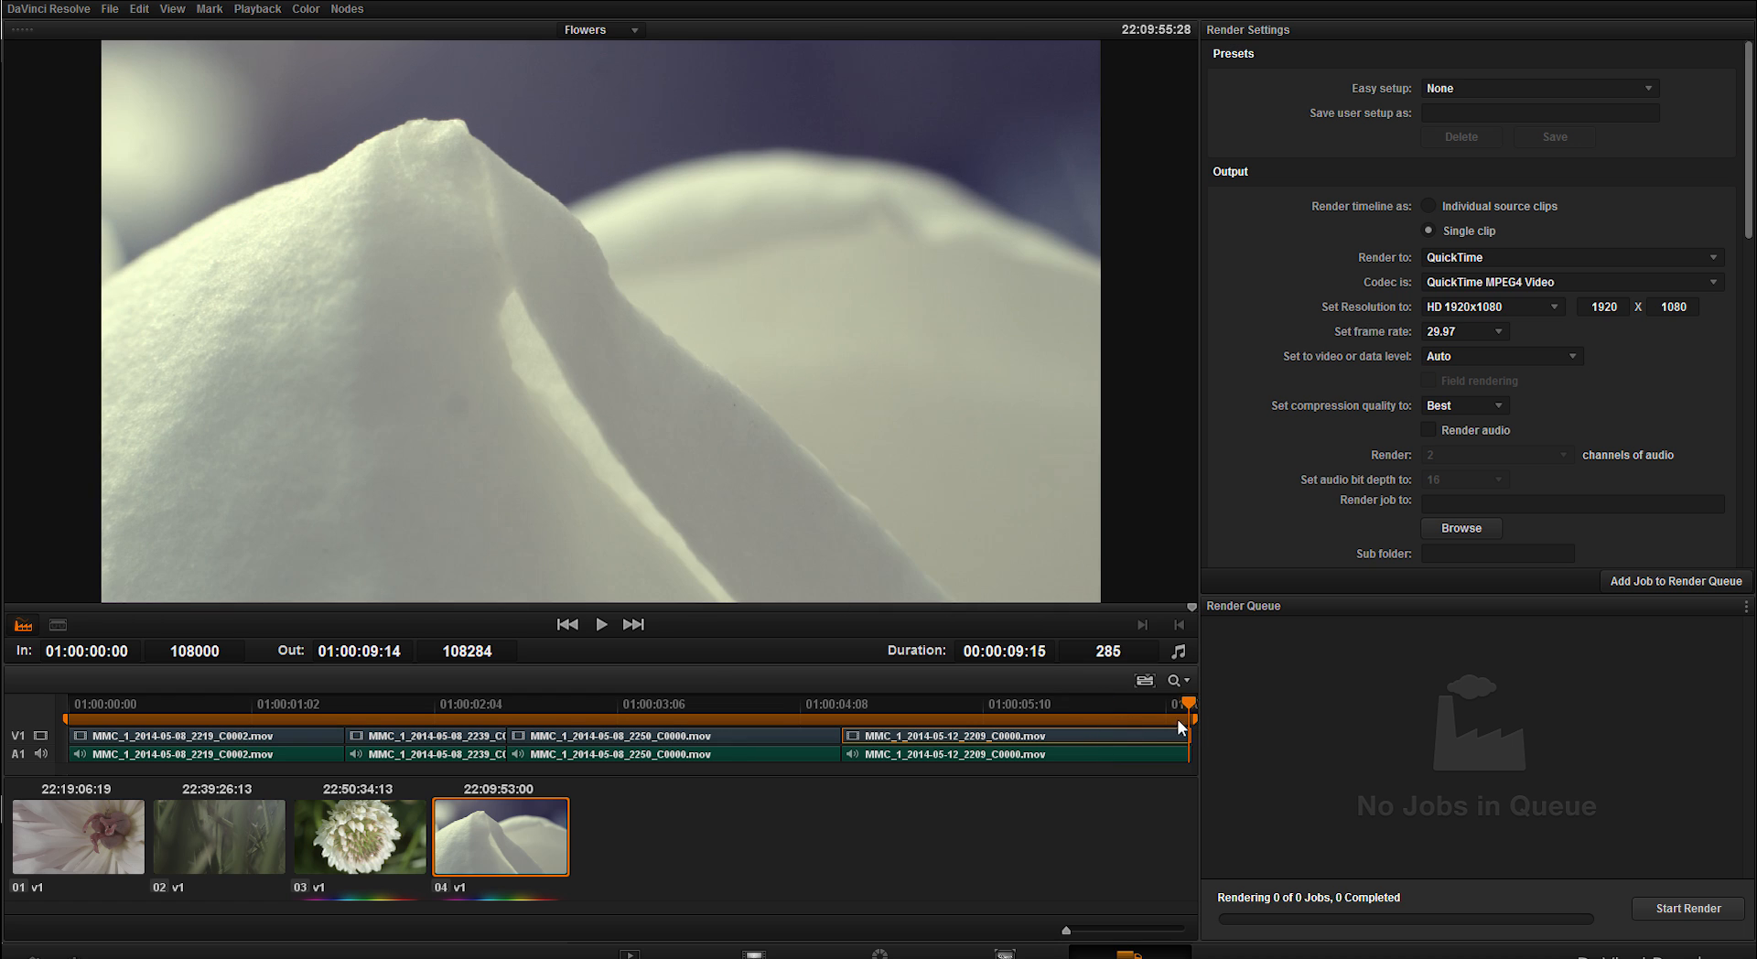
drag(1174, 705, 1157, 705)
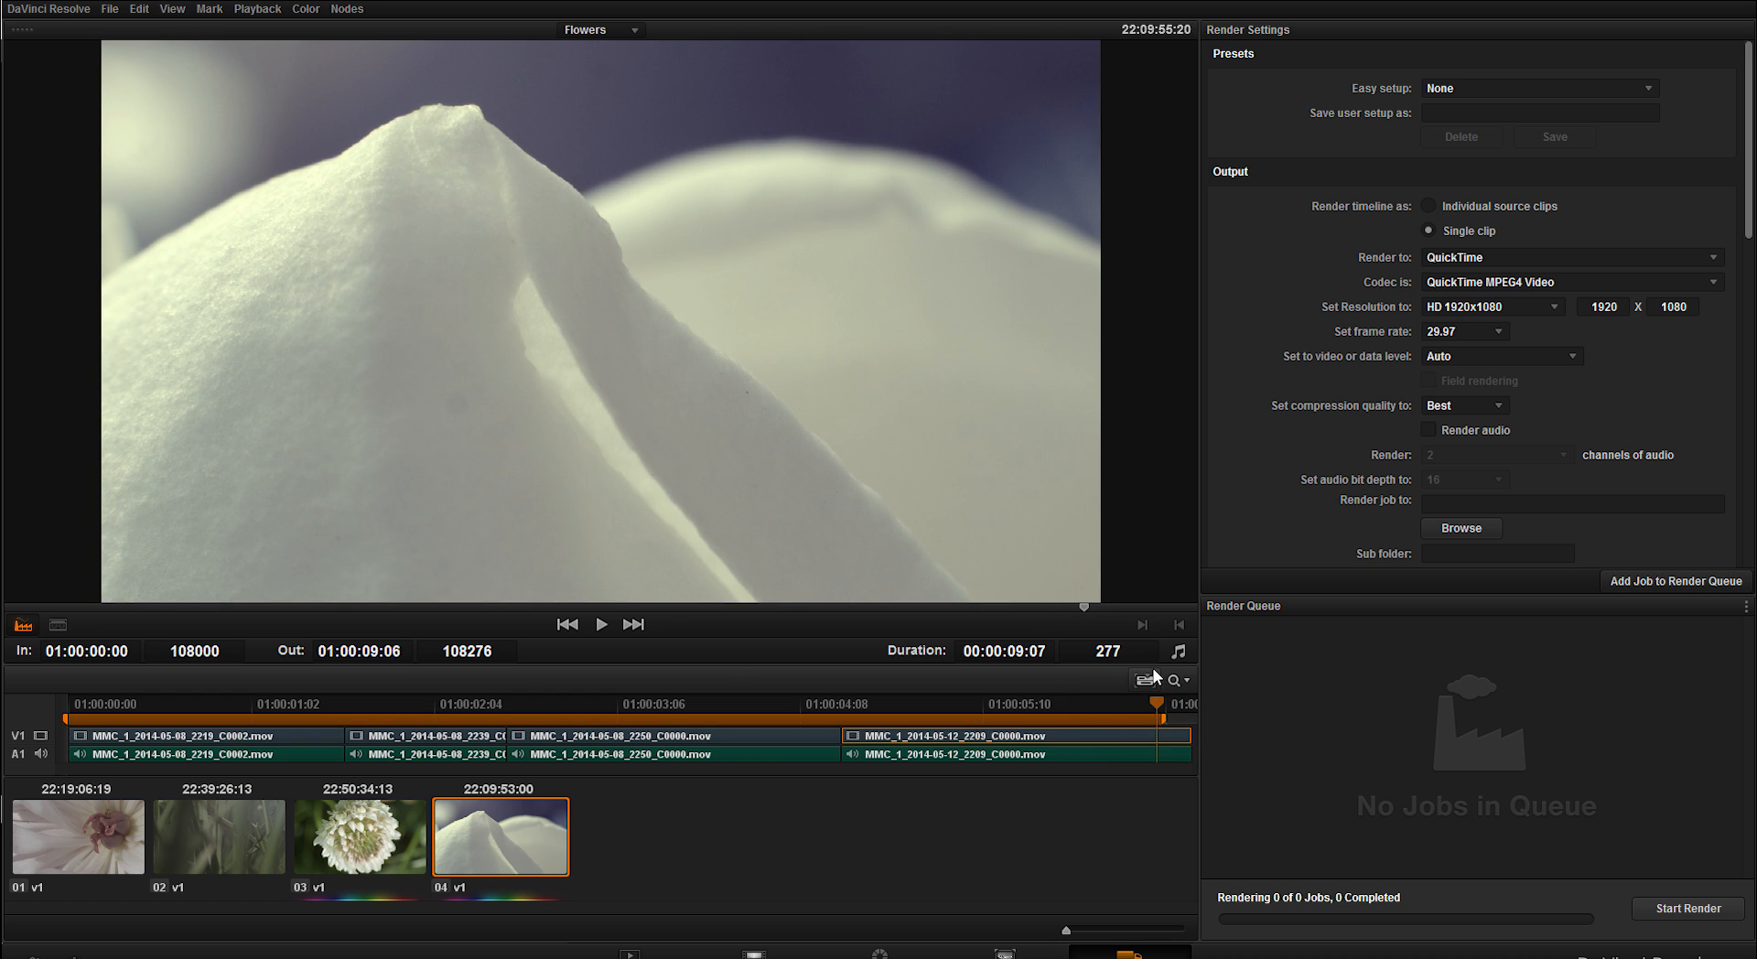
key(ctrl+z)
click(1436, 205)
click(1433, 234)
Keep QuickTime format, choose the DNxHD 1080p 36 8b codec, and go to Browse for a destination
click(1485, 257)
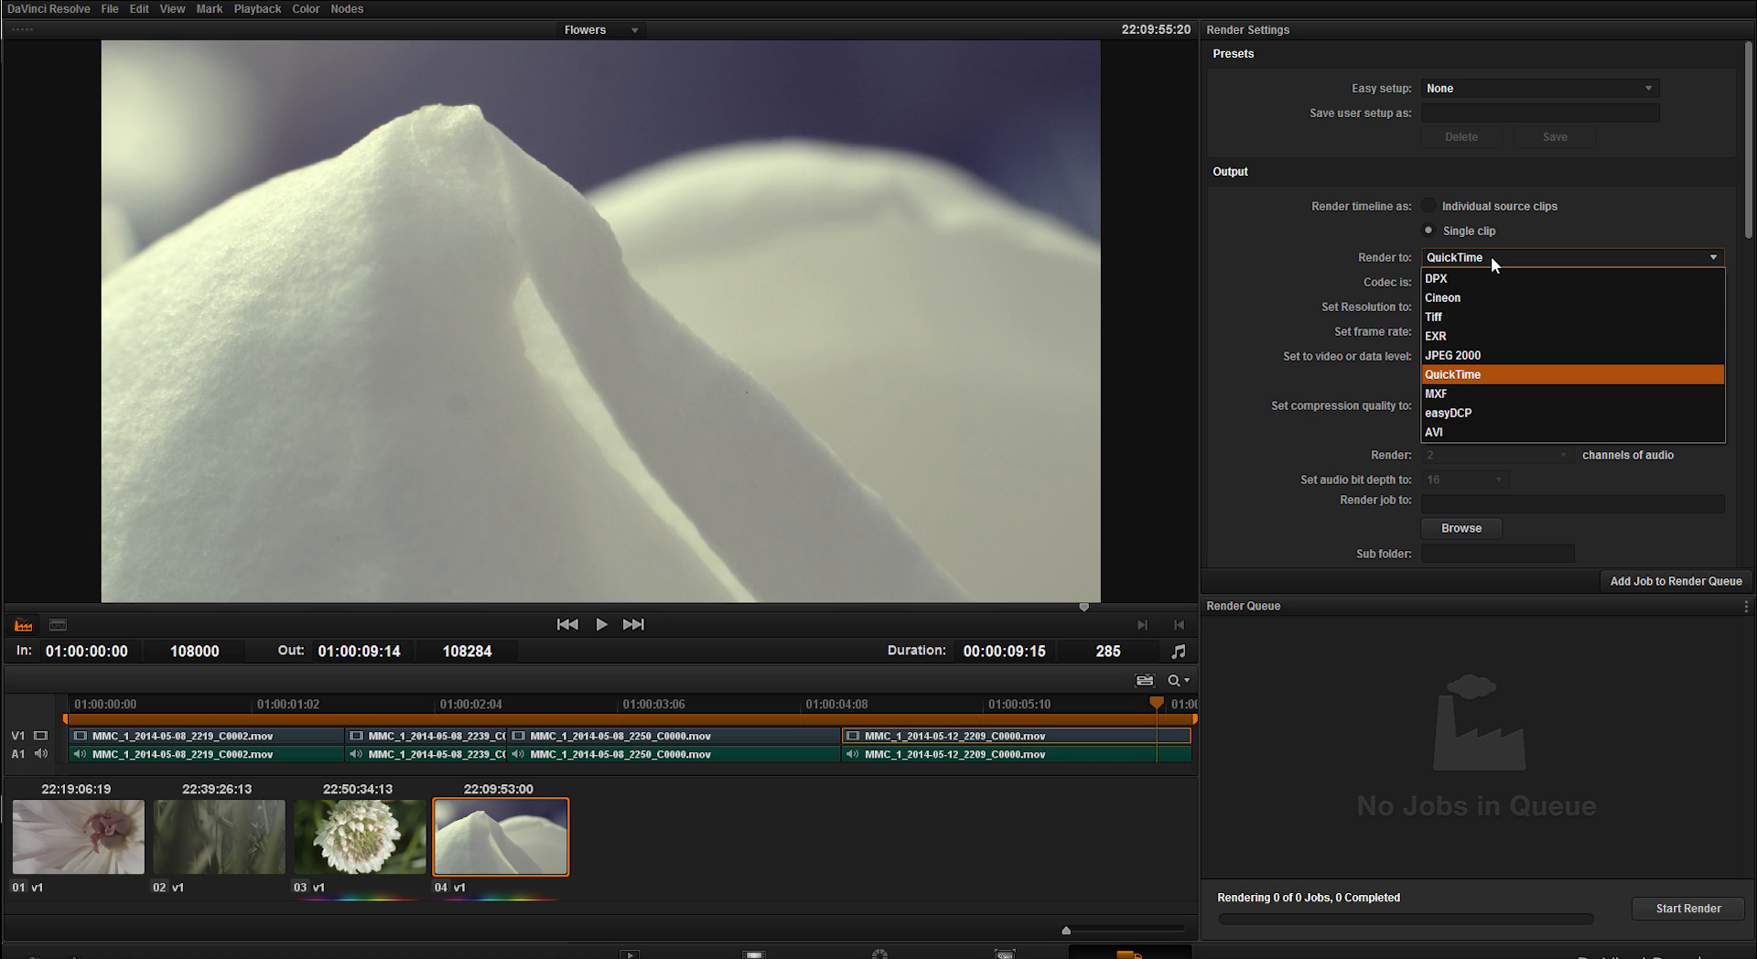
click(1516, 257)
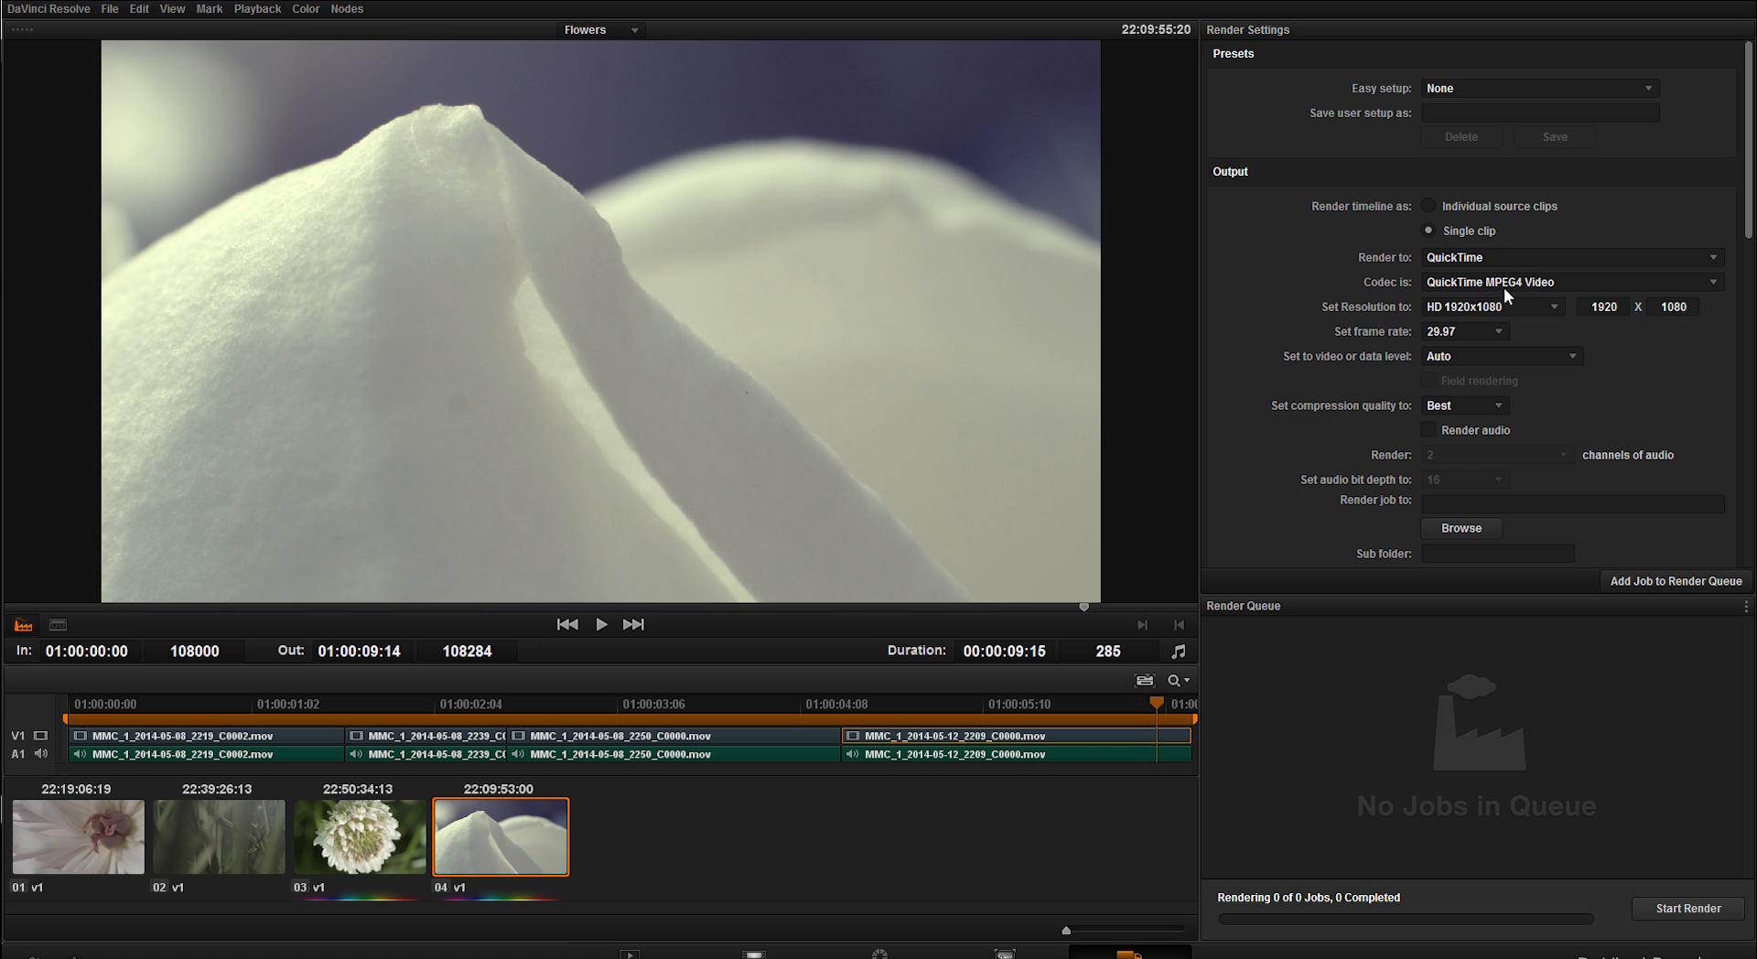
click(1521, 280)
scroll(1552, 334, down, 3)
scroll(1611, 368, down, 4)
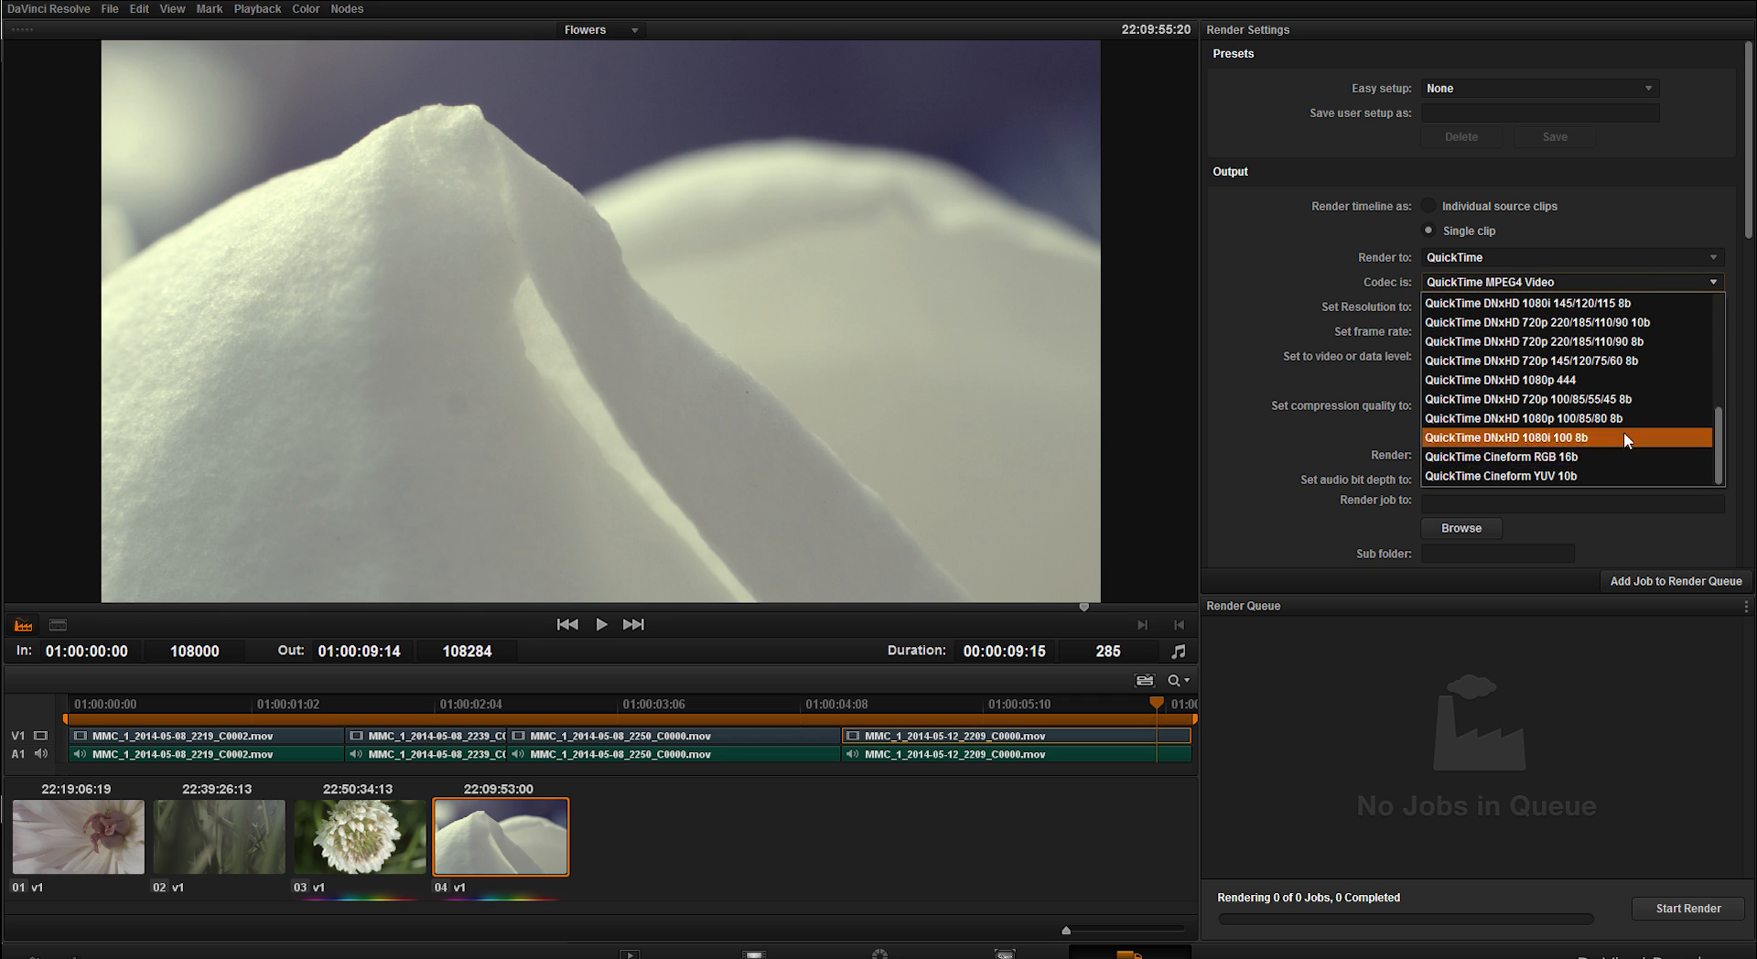
scroll(1625, 400, up, 4)
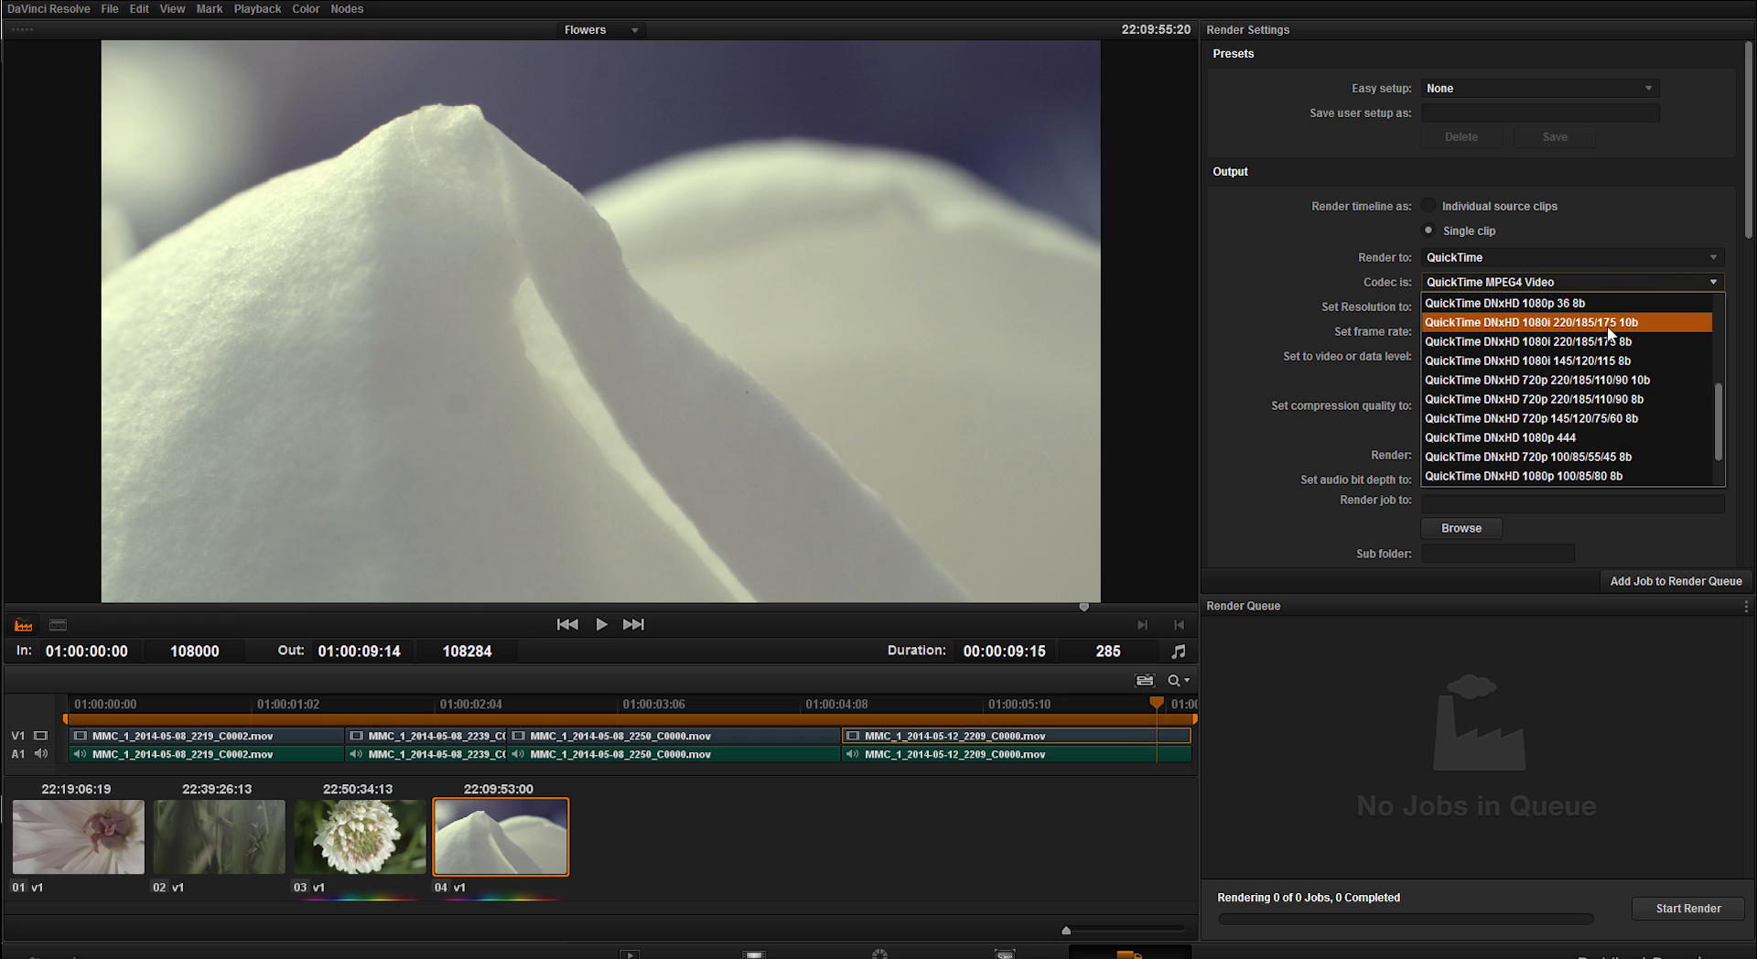
scroll(1625, 400, up, 2)
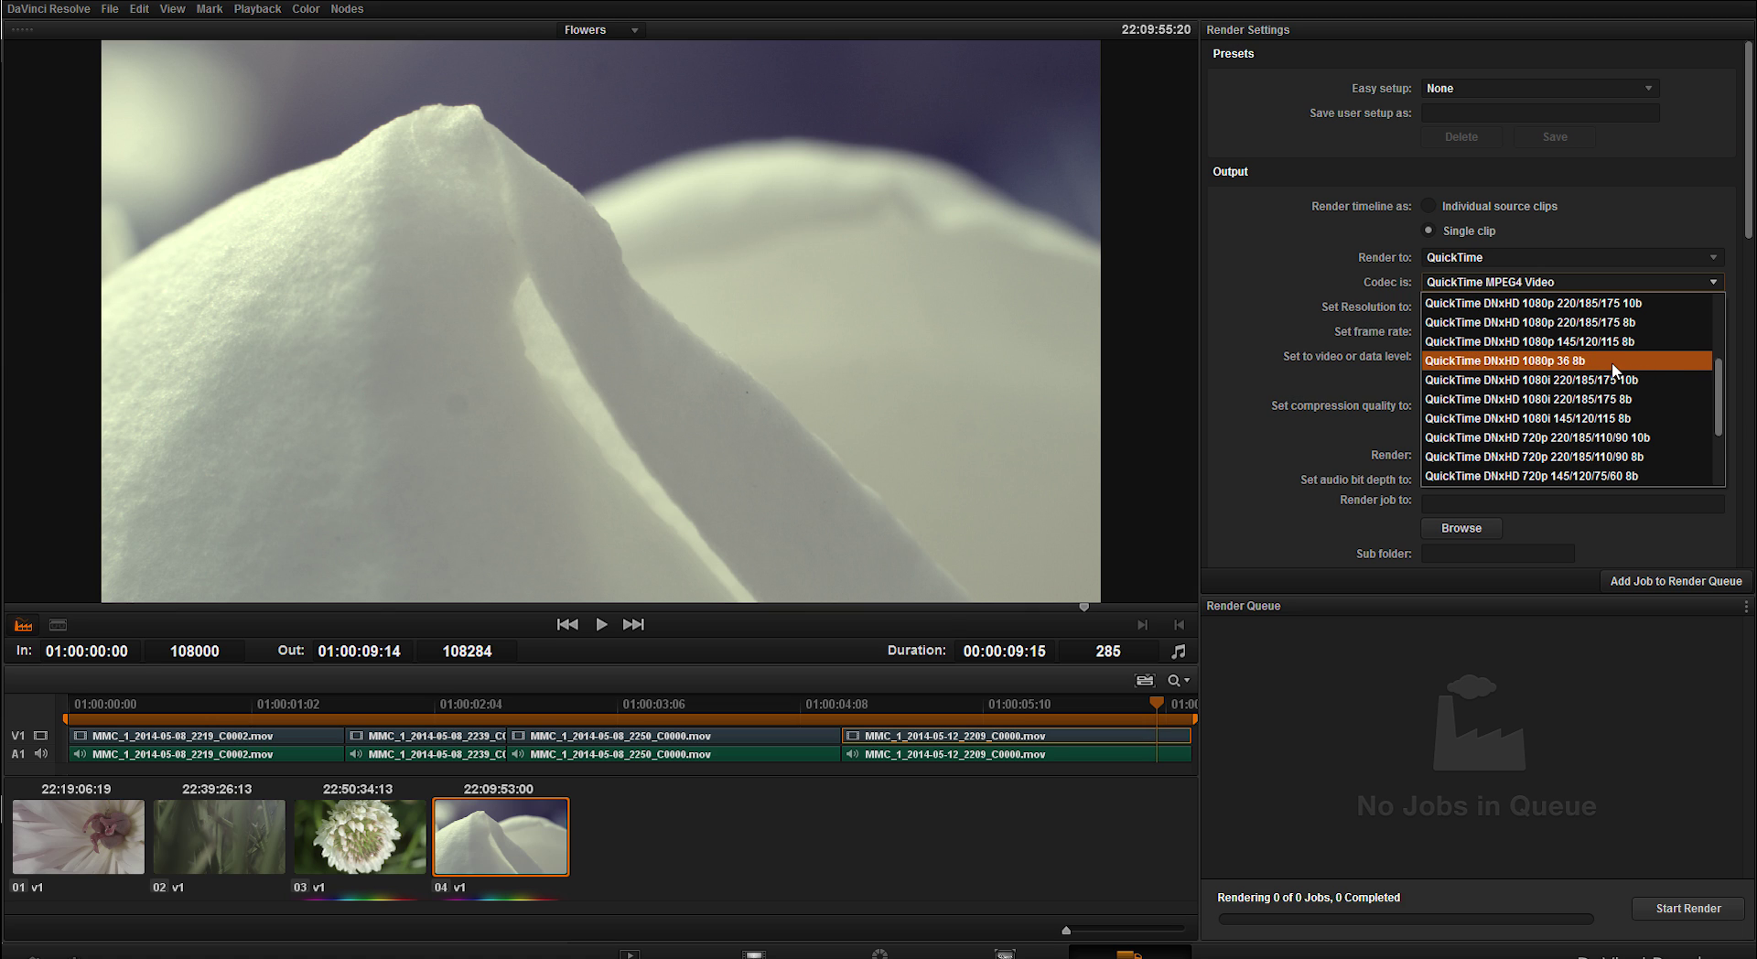
scroll(1611, 362, up, 3)
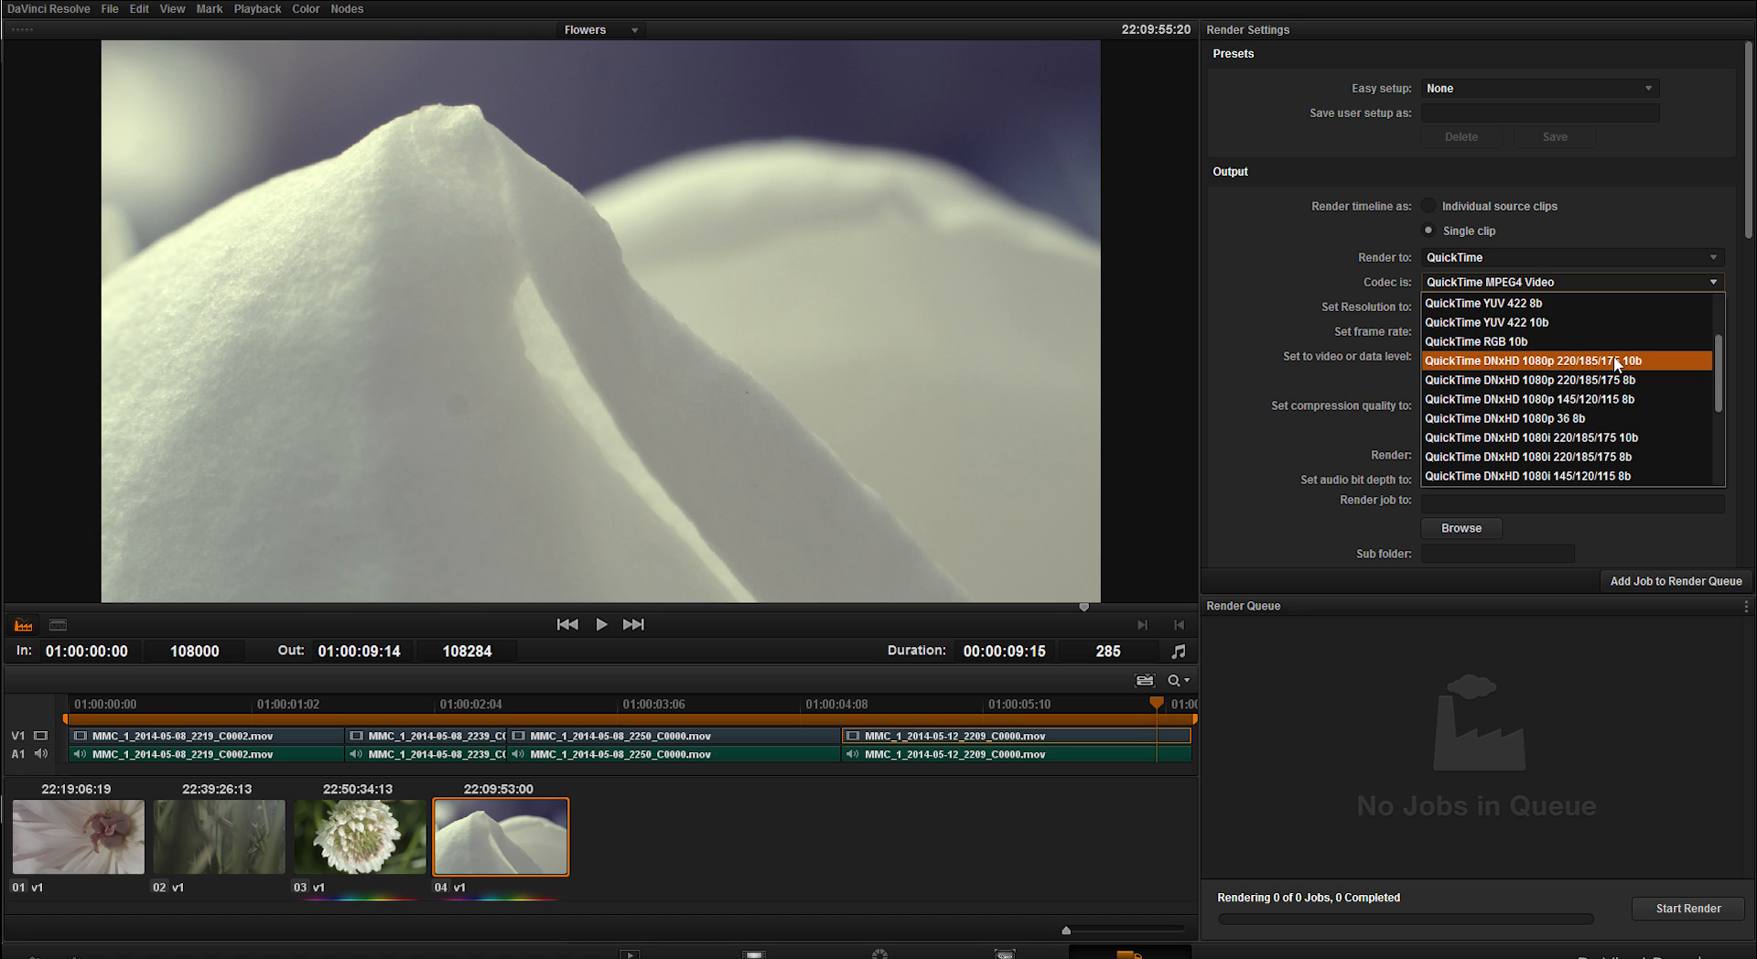
click(1600, 419)
click(1605, 285)
click(1551, 368)
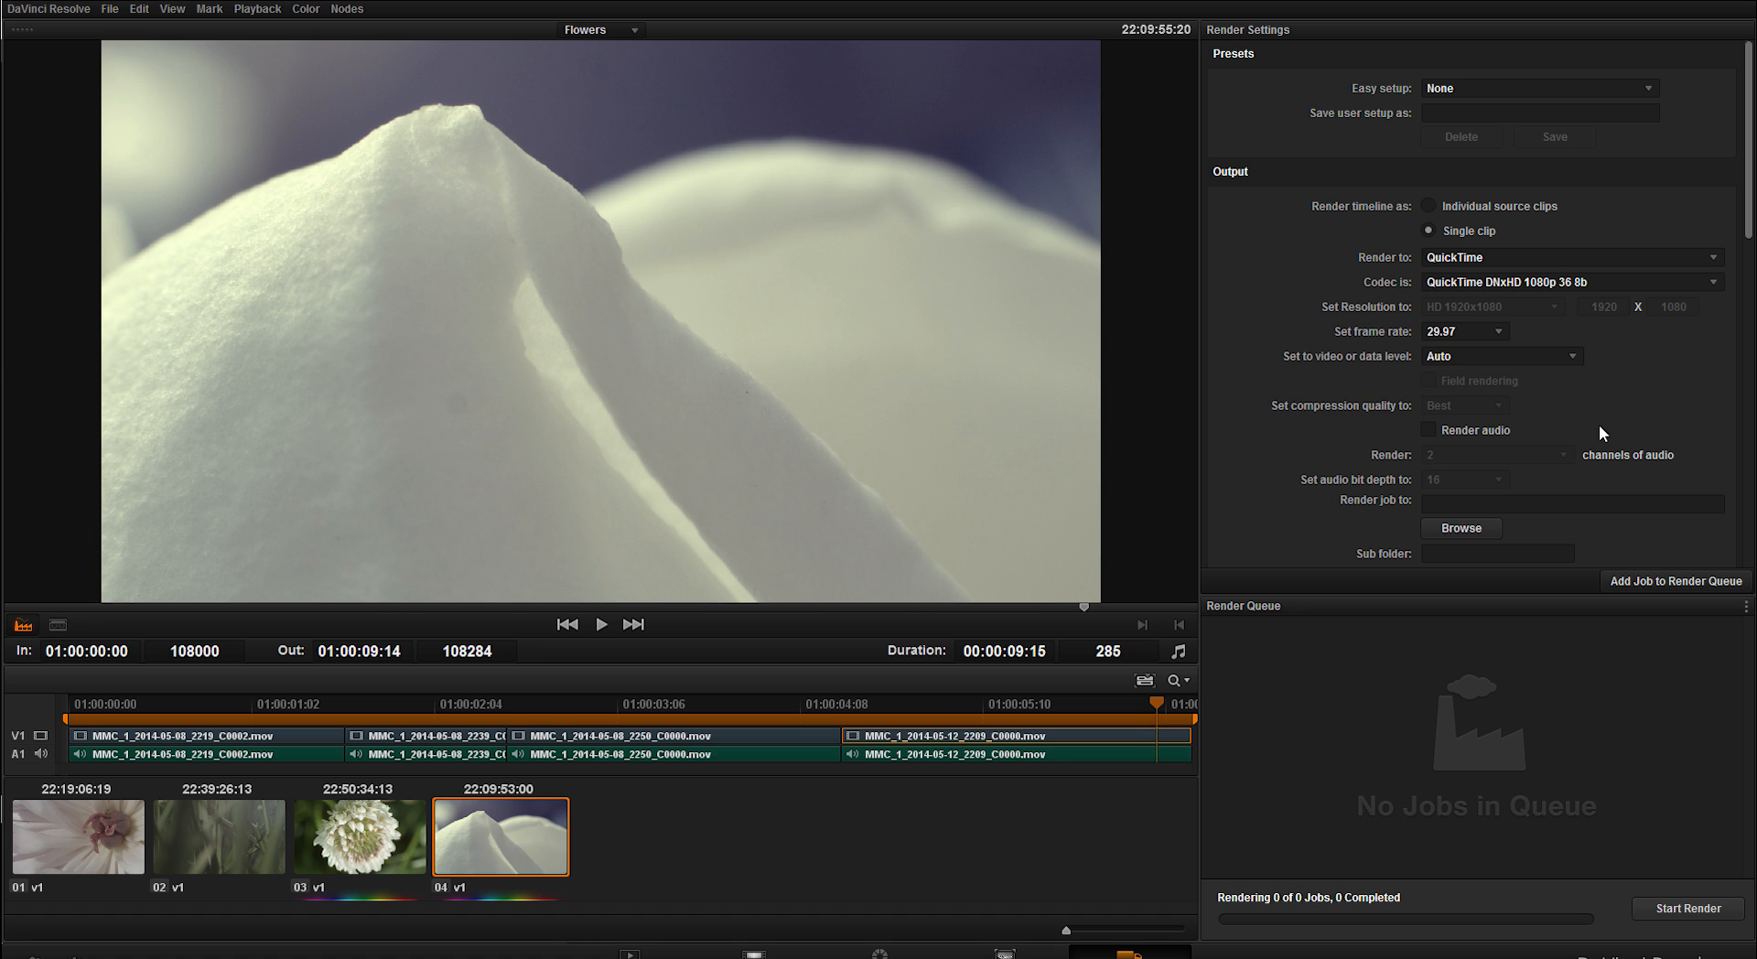
scroll(1605, 424, down, 2)
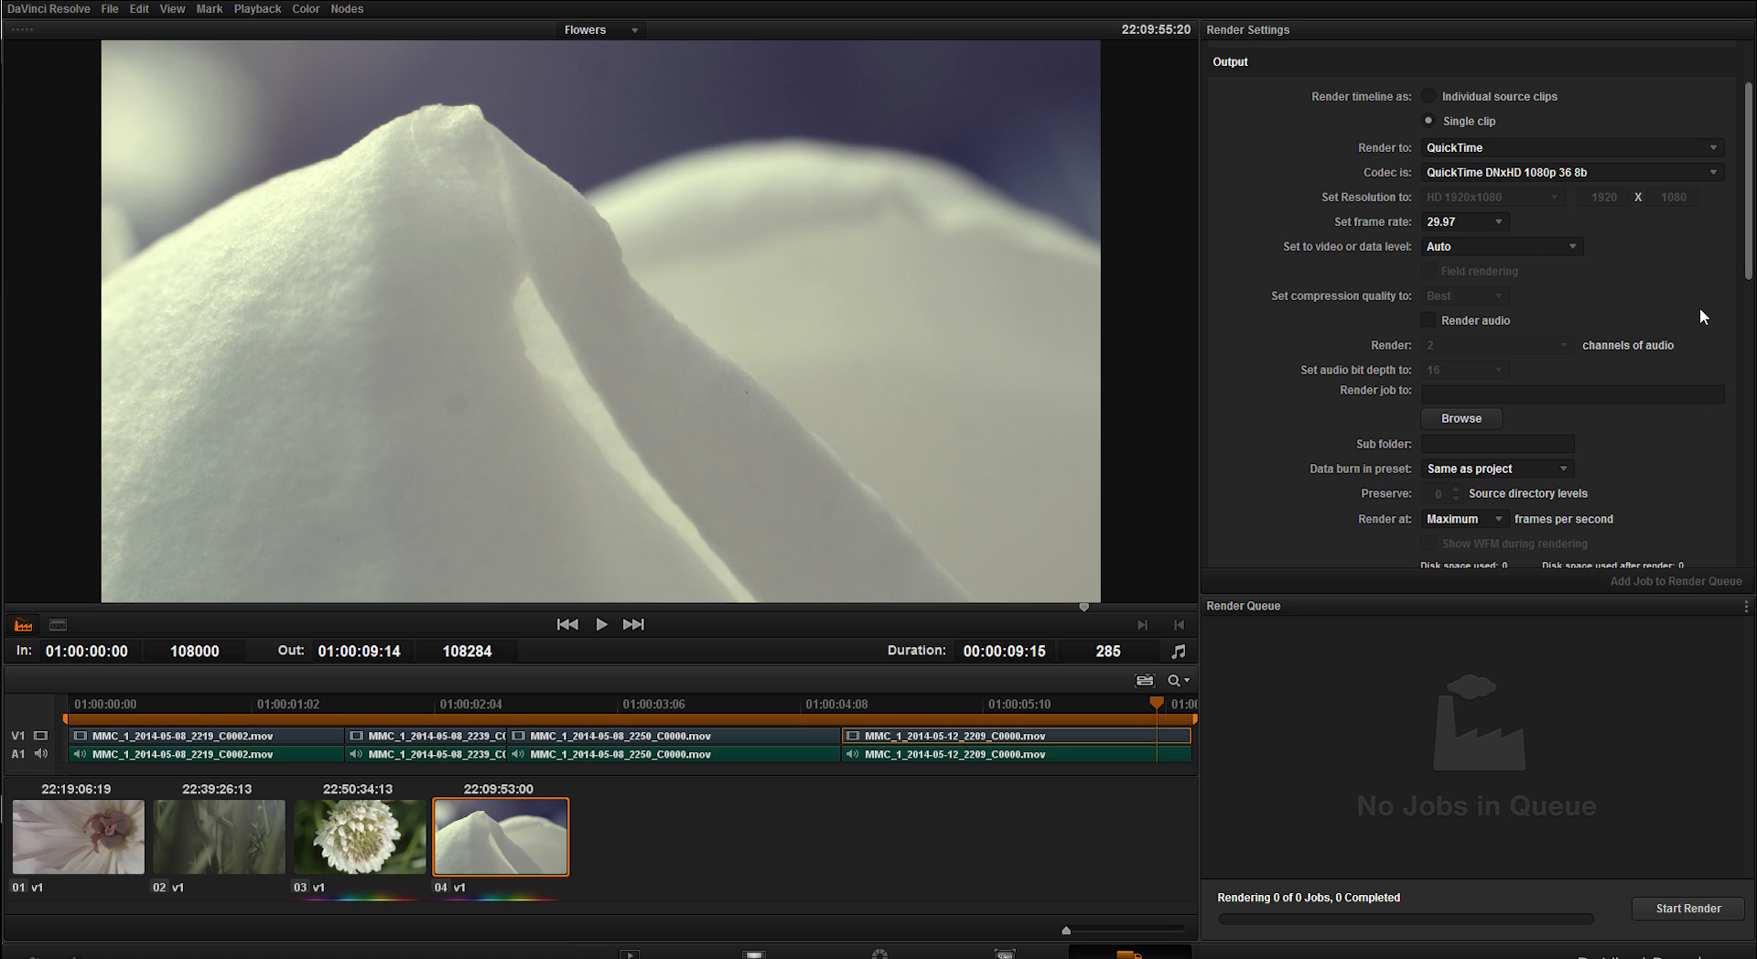
scroll(1490, 336, down, 1)
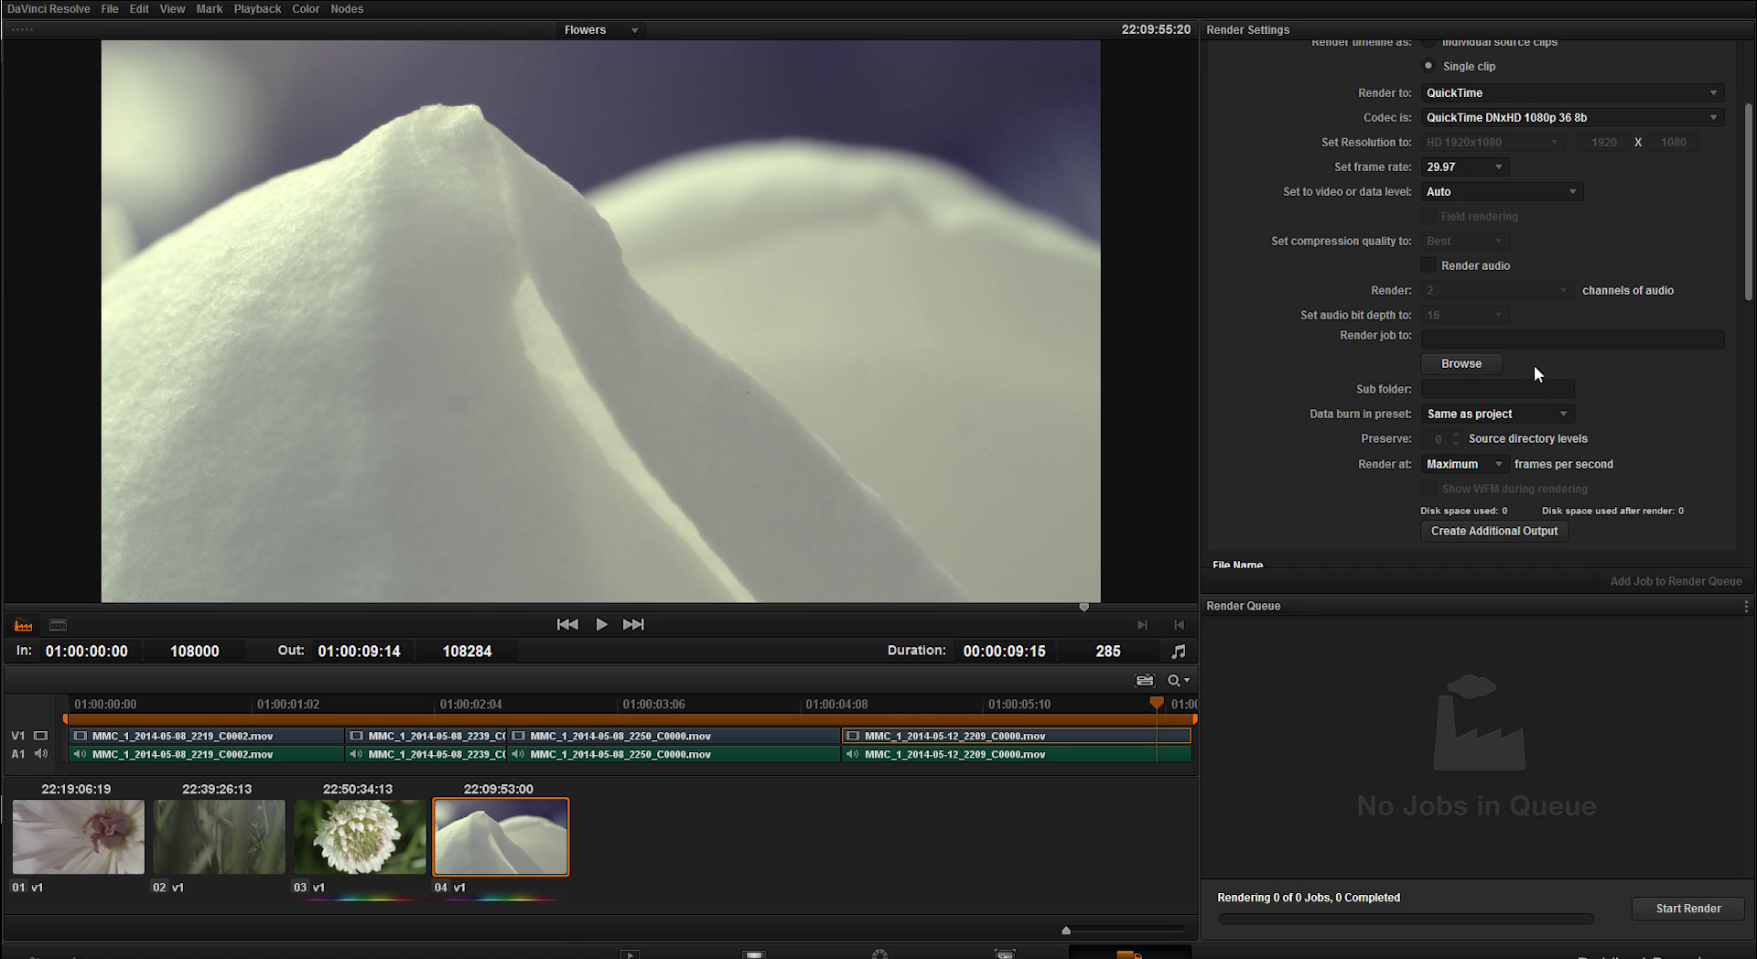
Set the render destination to F:\Active Projects\Tuts in the file browser
click(1459, 364)
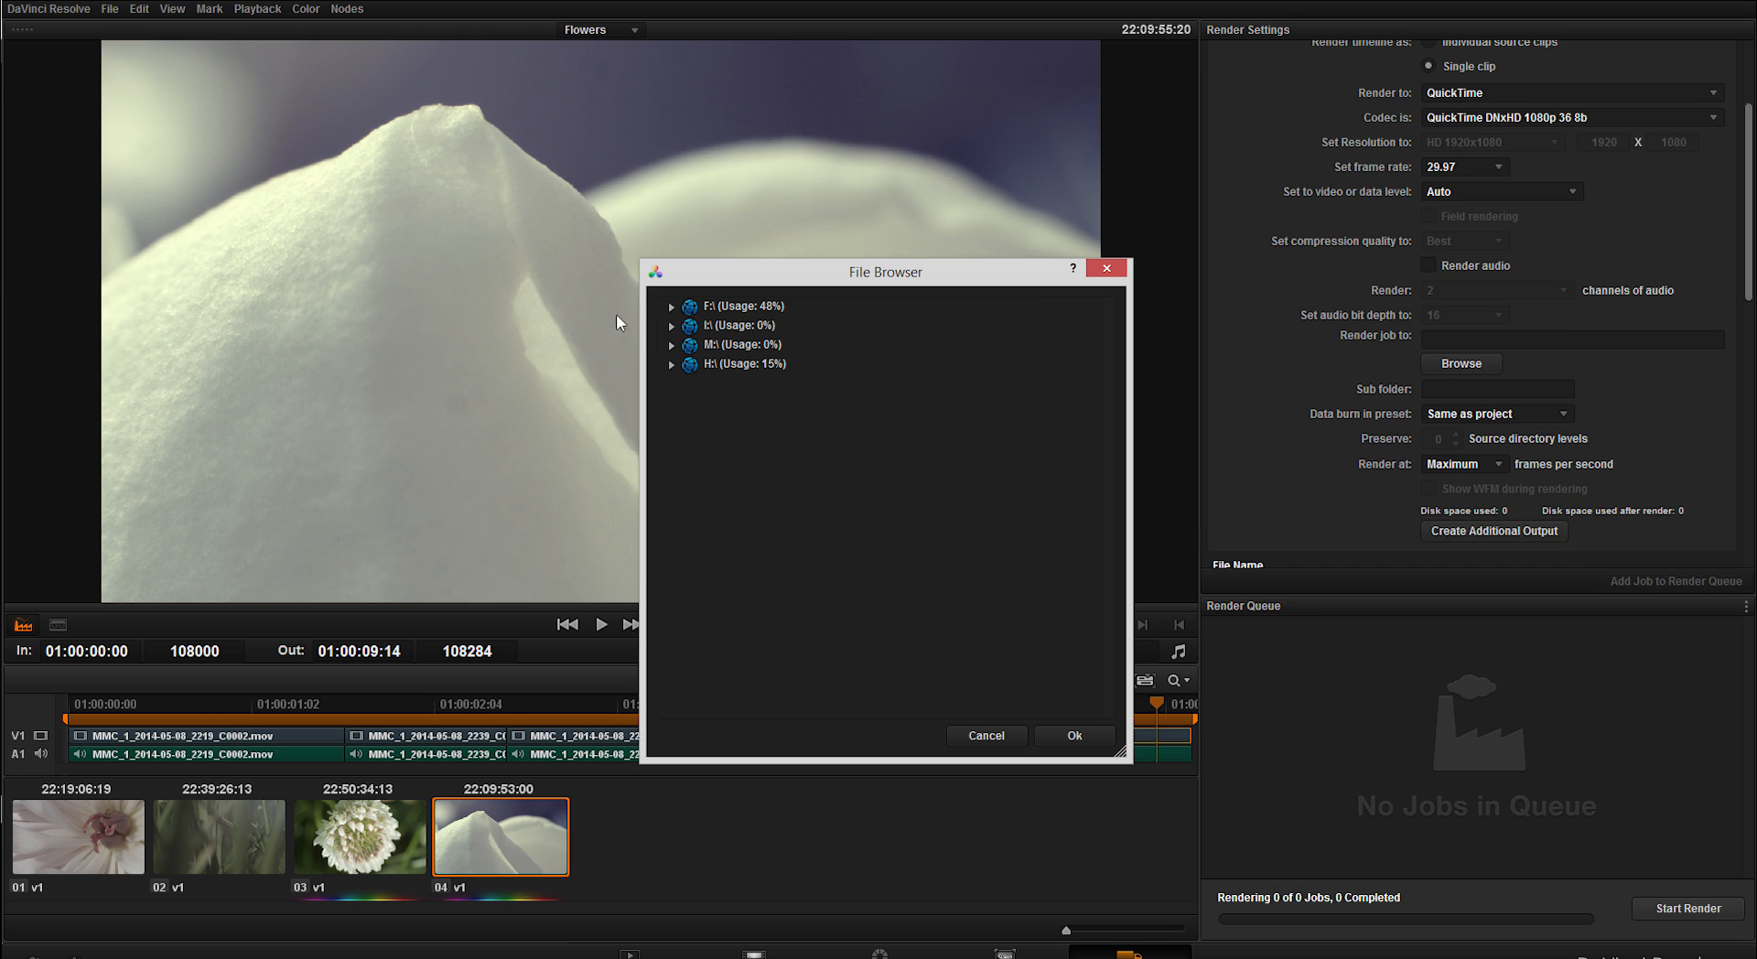
drag(860, 277, 872, 211)
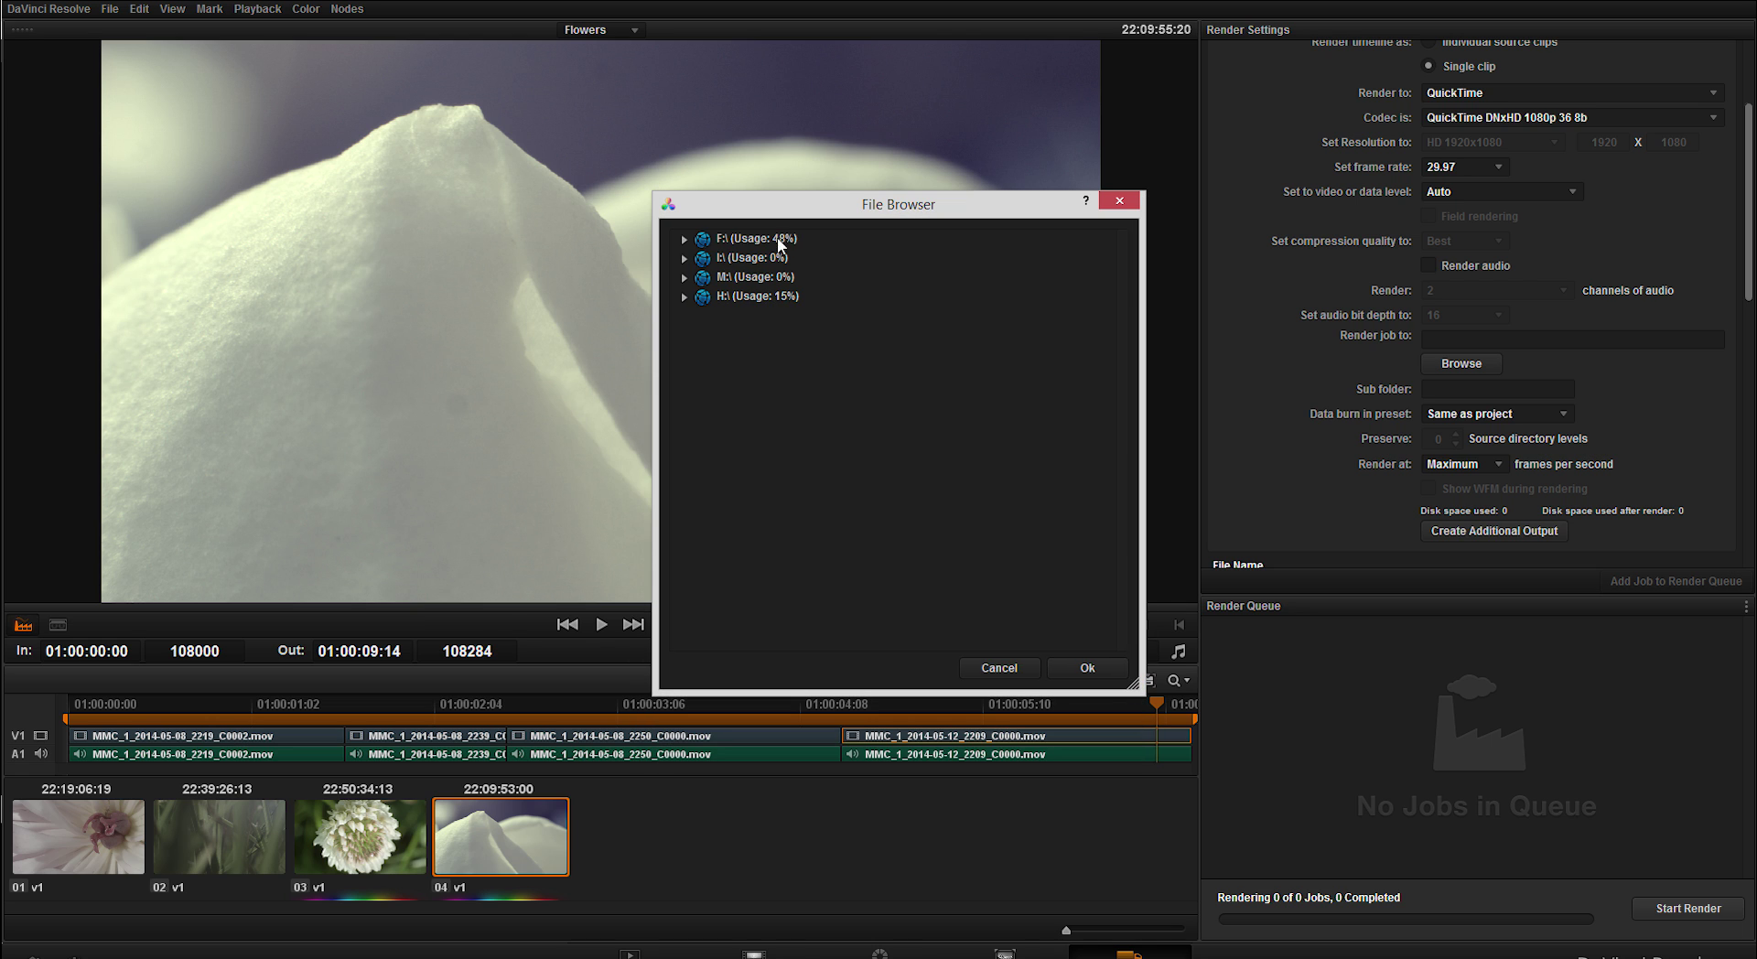
click(683, 239)
click(700, 277)
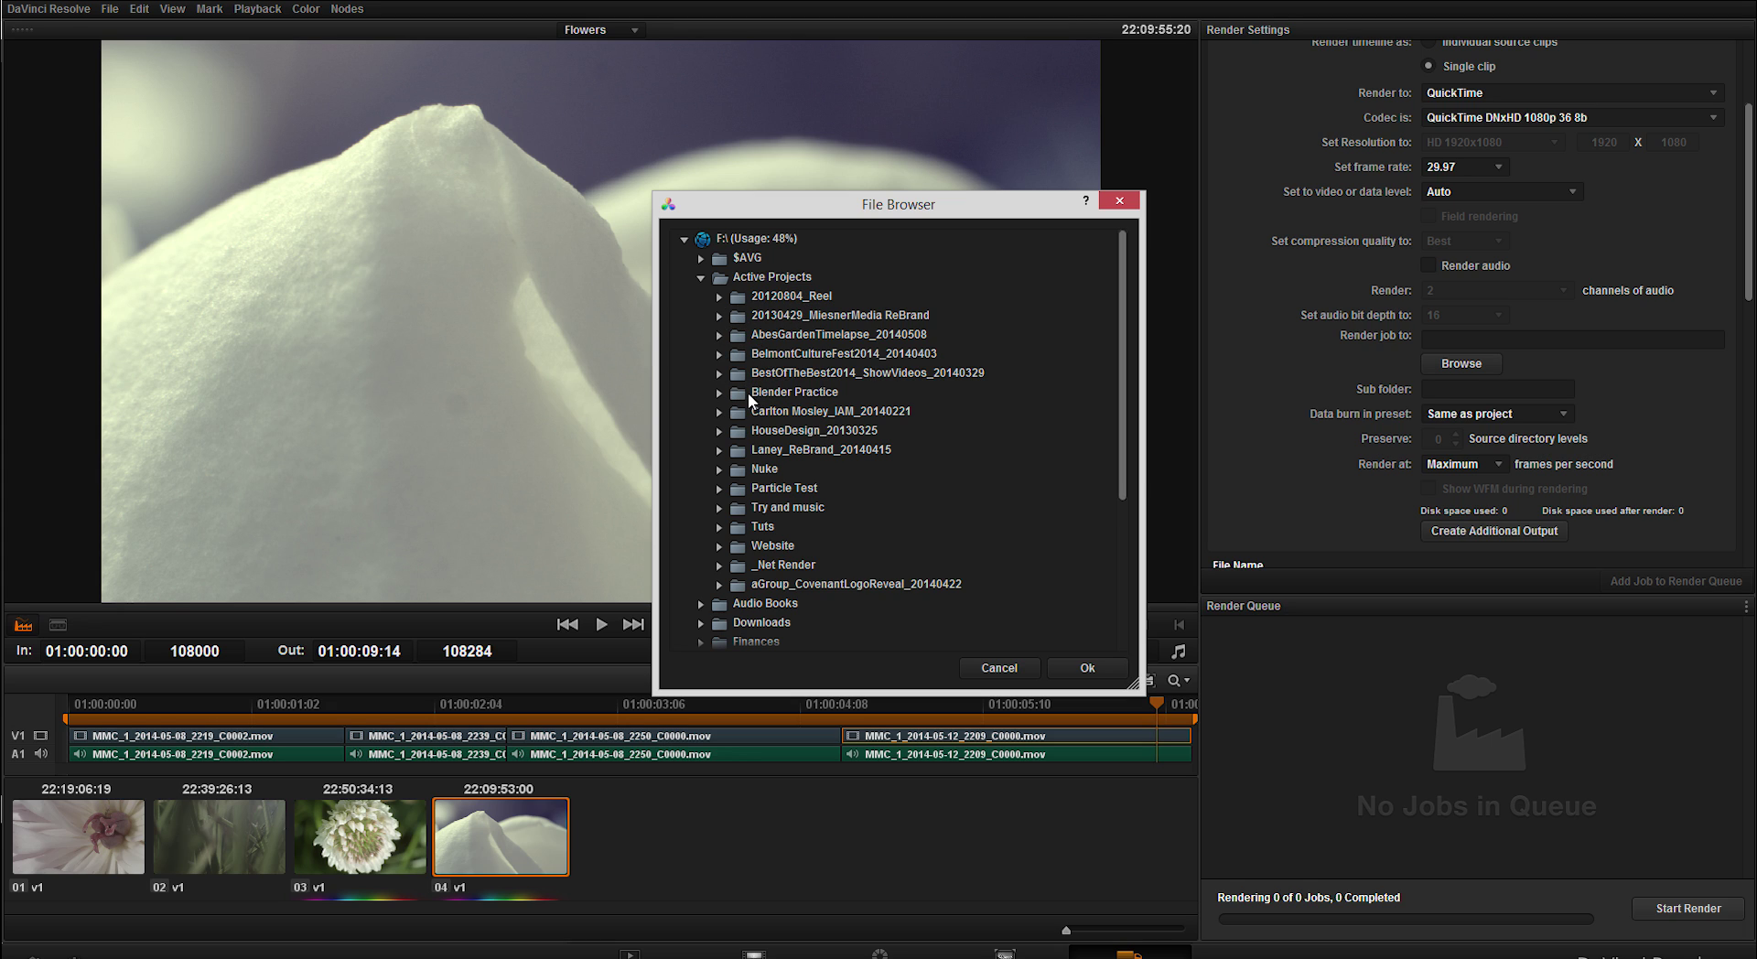
click(716, 528)
click(719, 528)
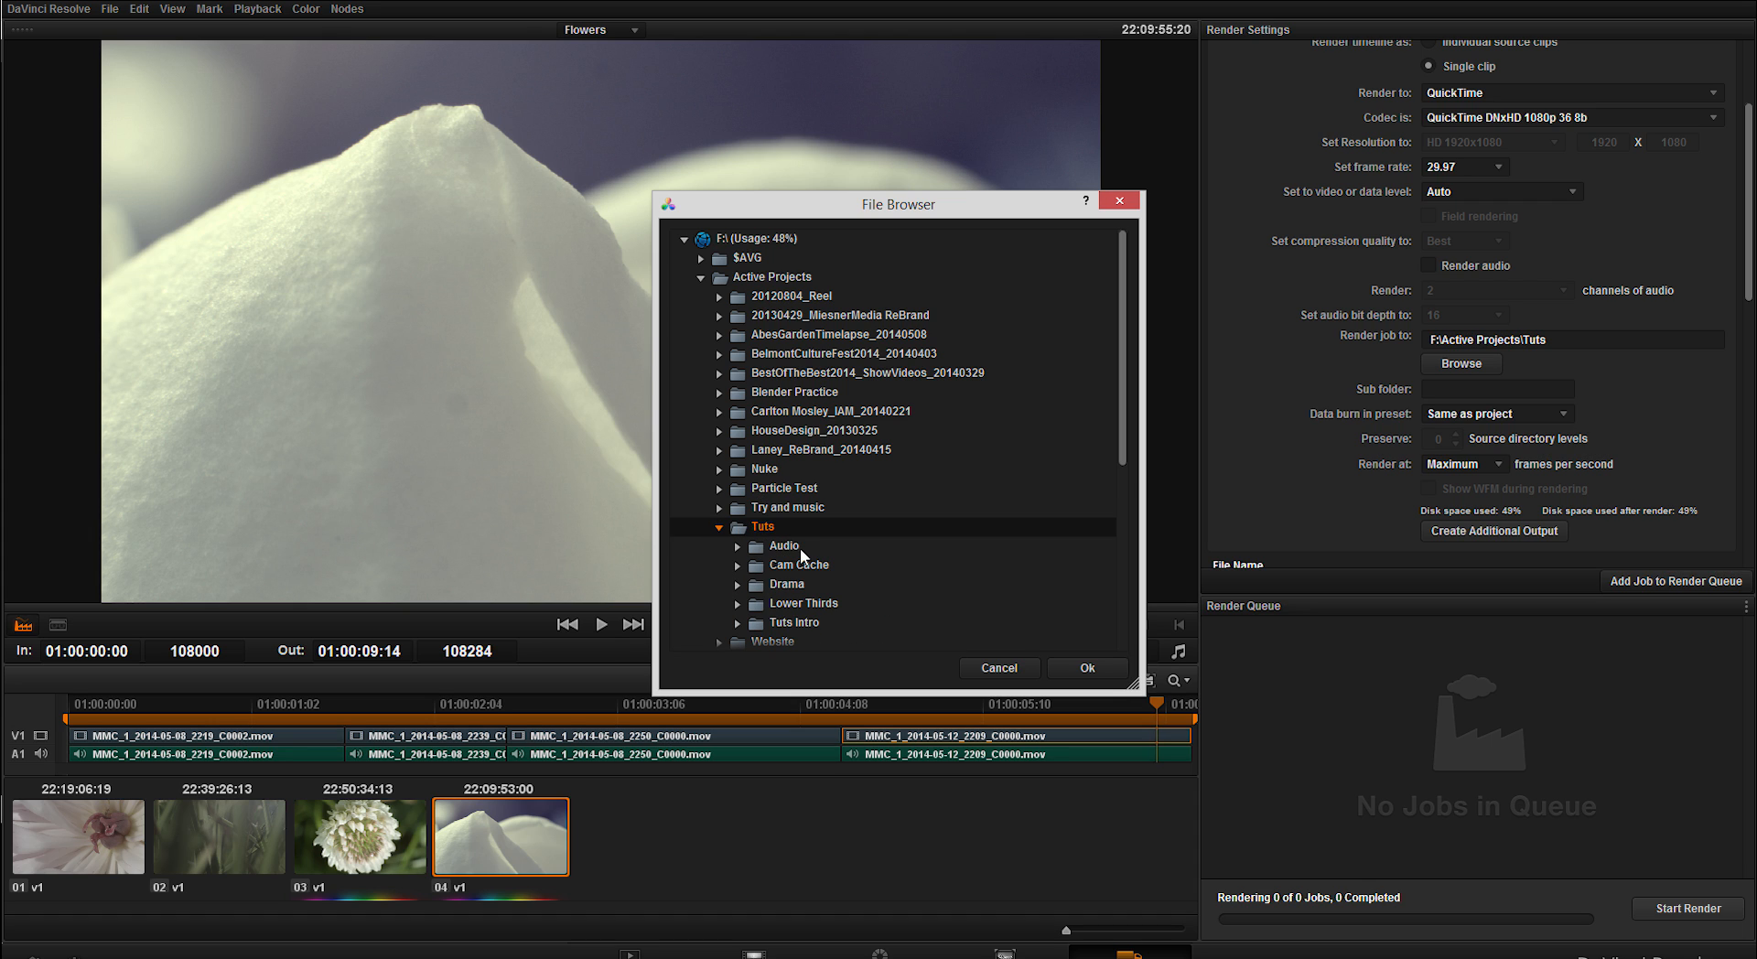
click(1089, 668)
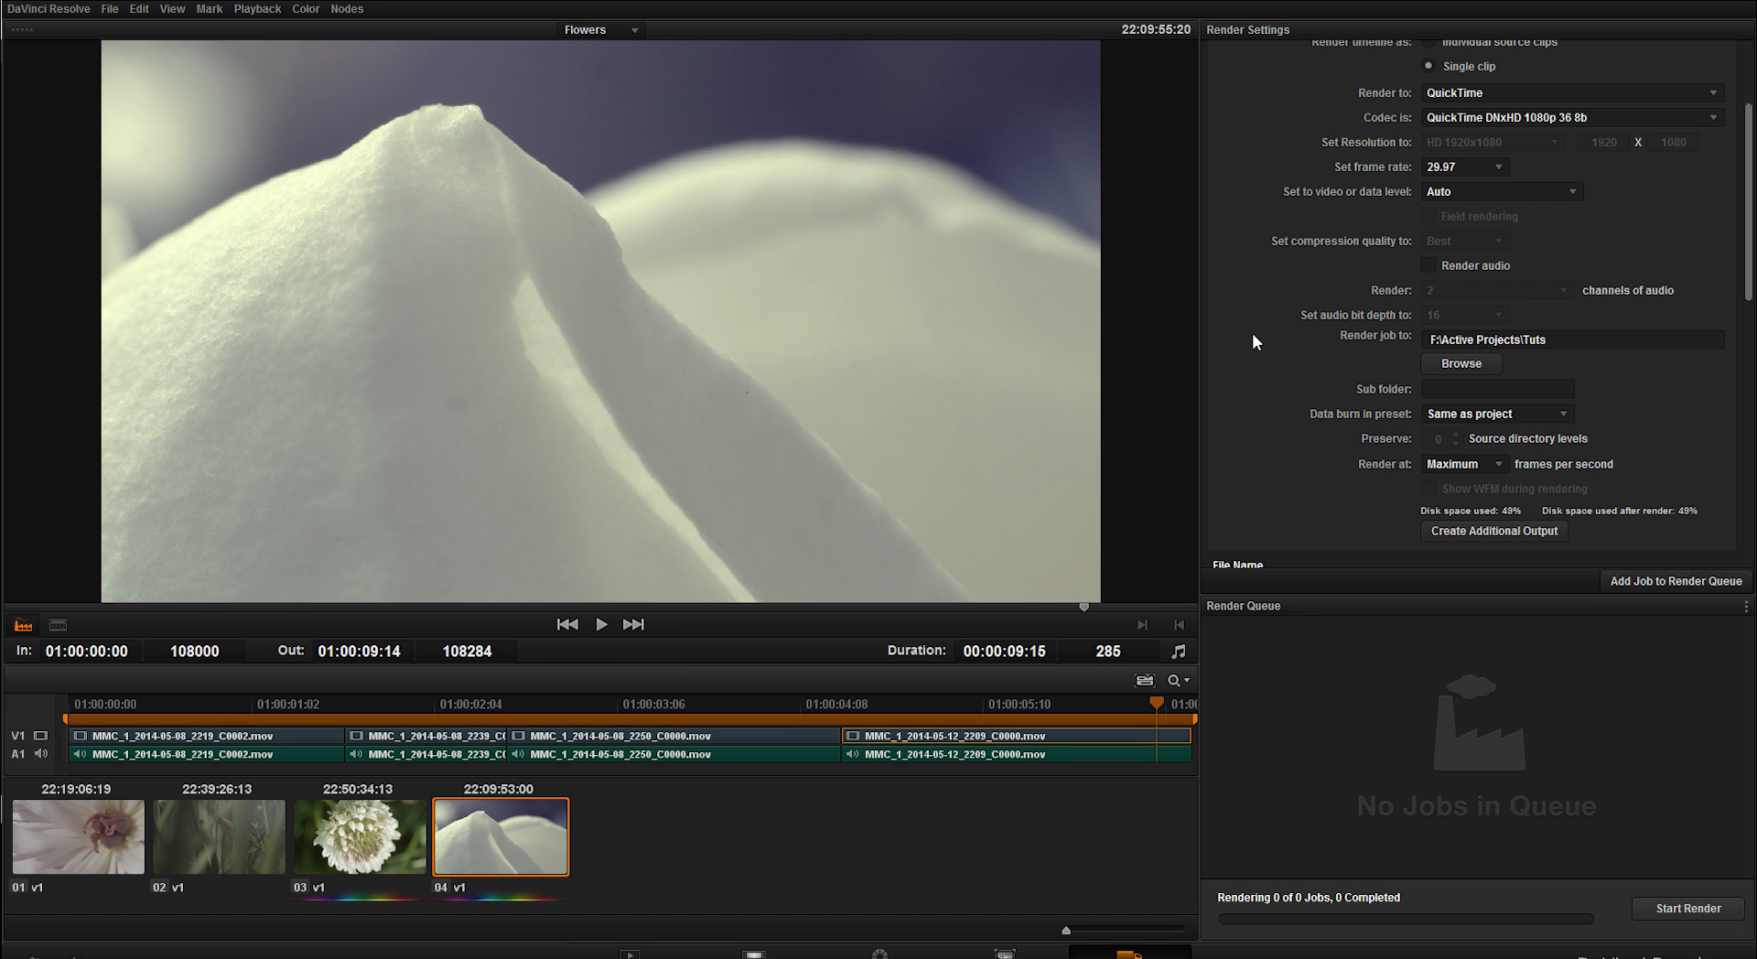
scroll(1424, 234, down, 2)
scroll(1381, 246, down, 2)
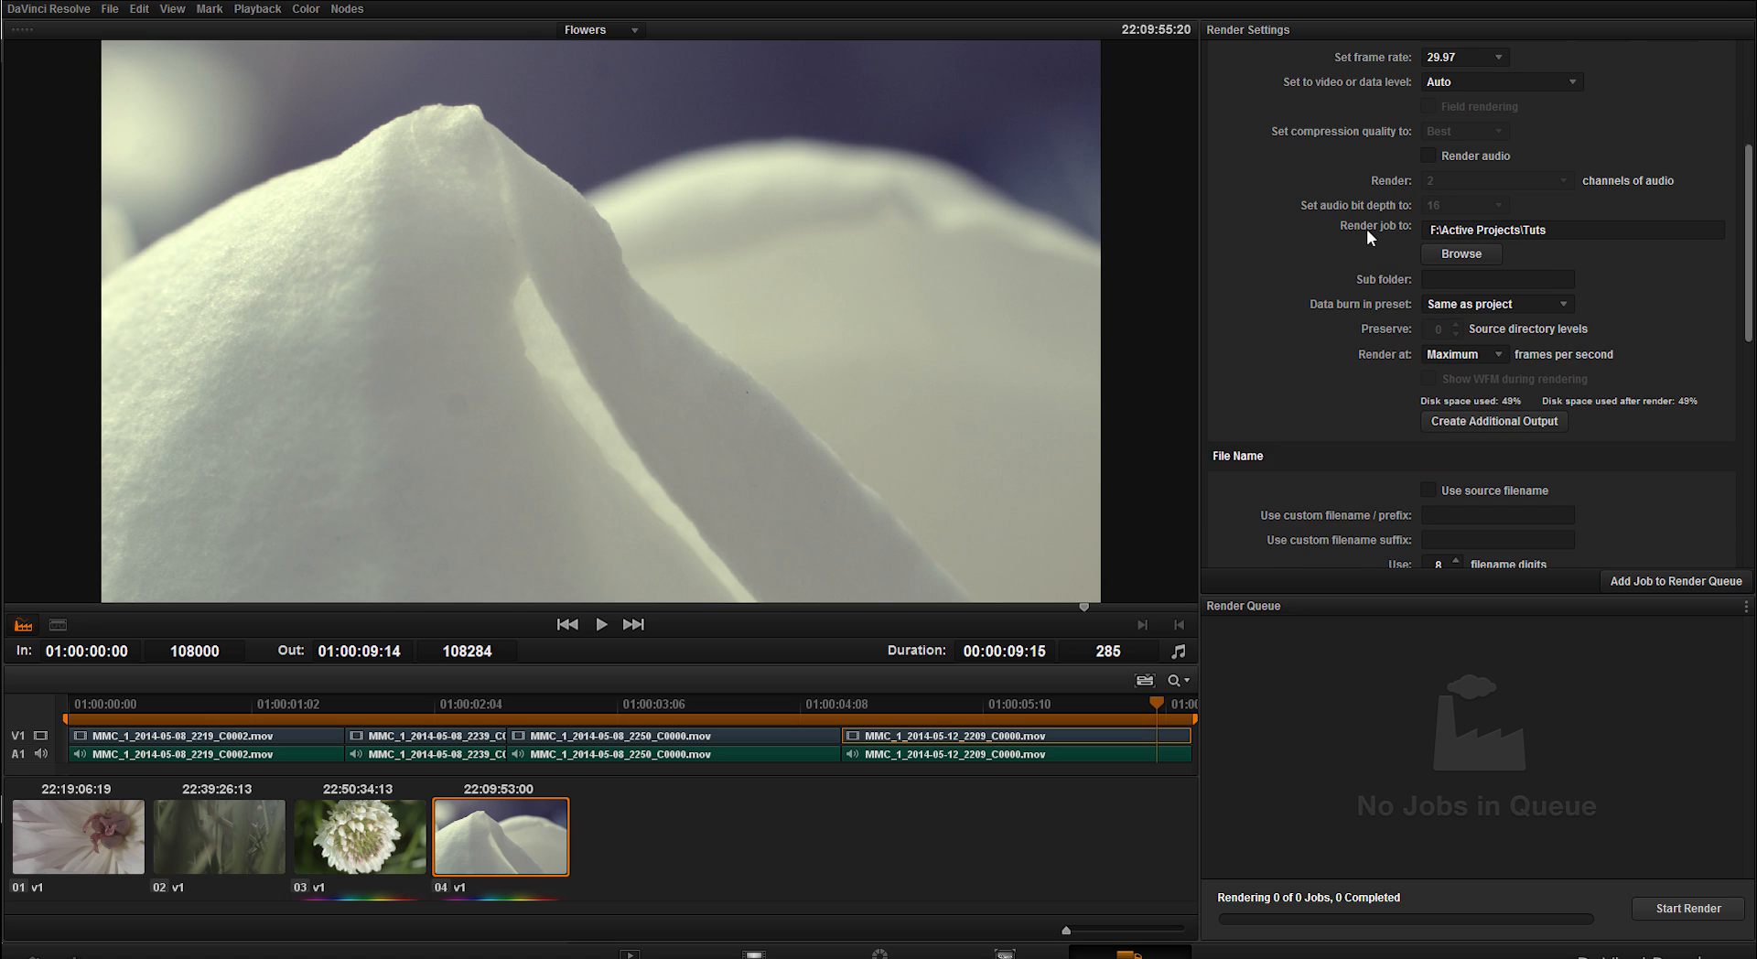
Name the subfolder 'Flowers', keep render speed at Maximum, and set custom filename 'Flowers'
click(1458, 279)
text(Flowers)
click(1463, 353)
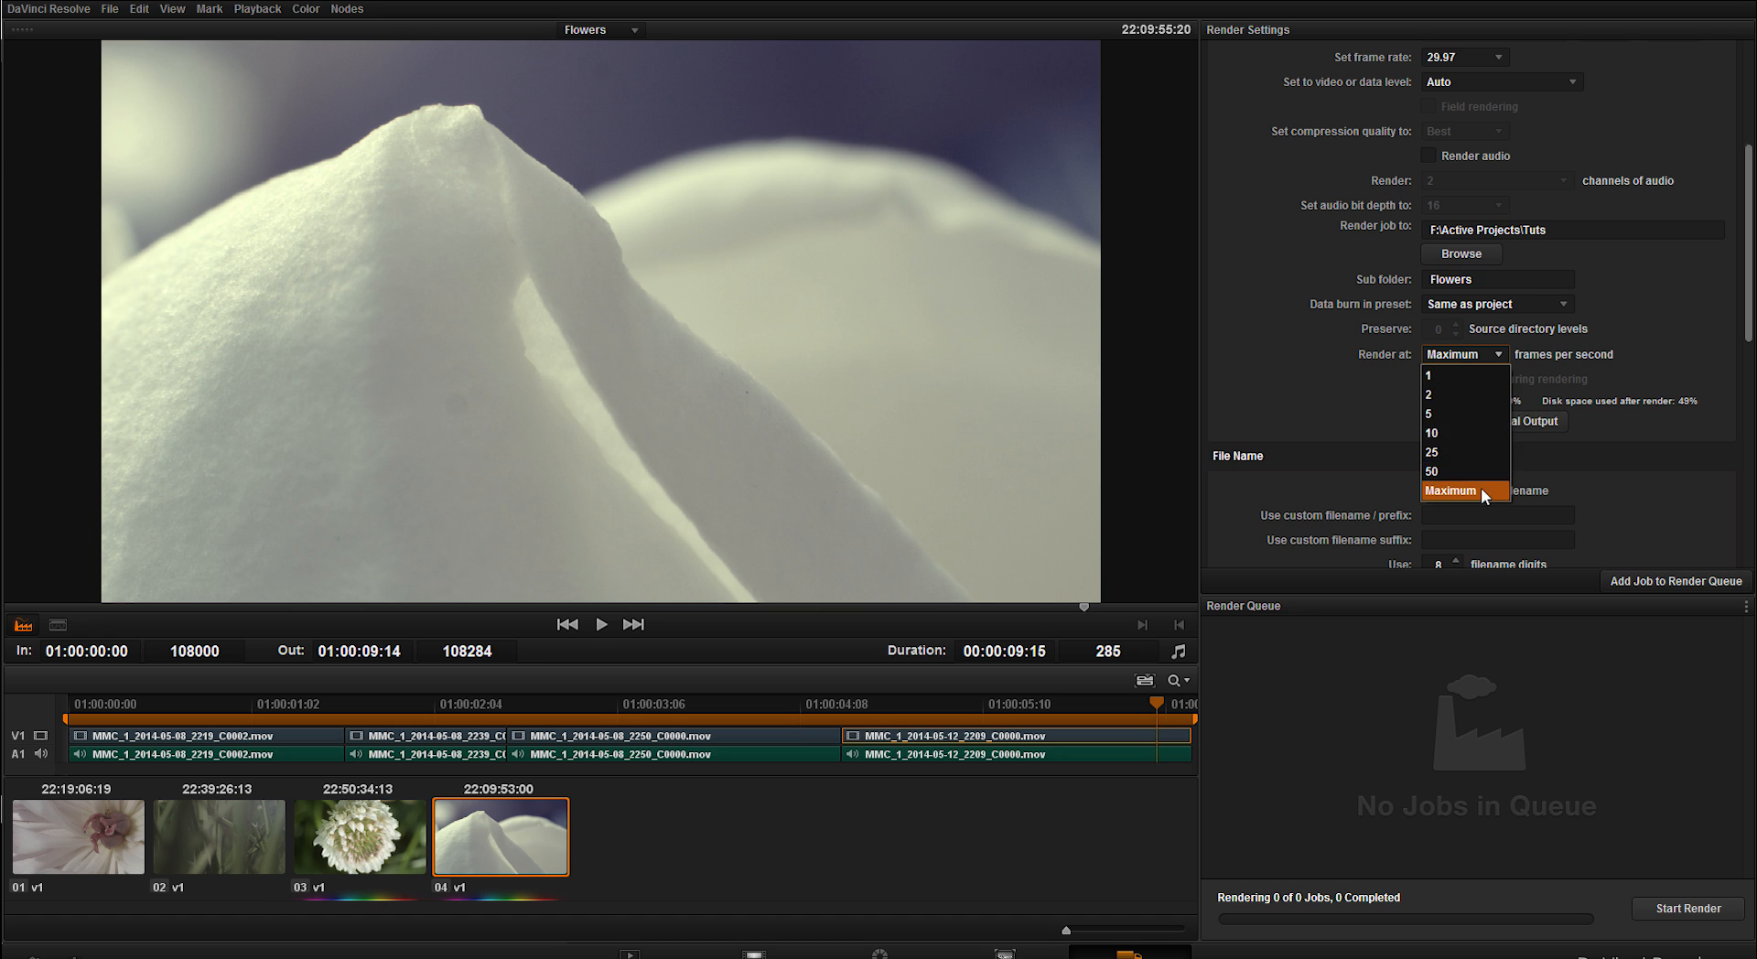
click(1463, 490)
scroll(1380, 381, down, 1)
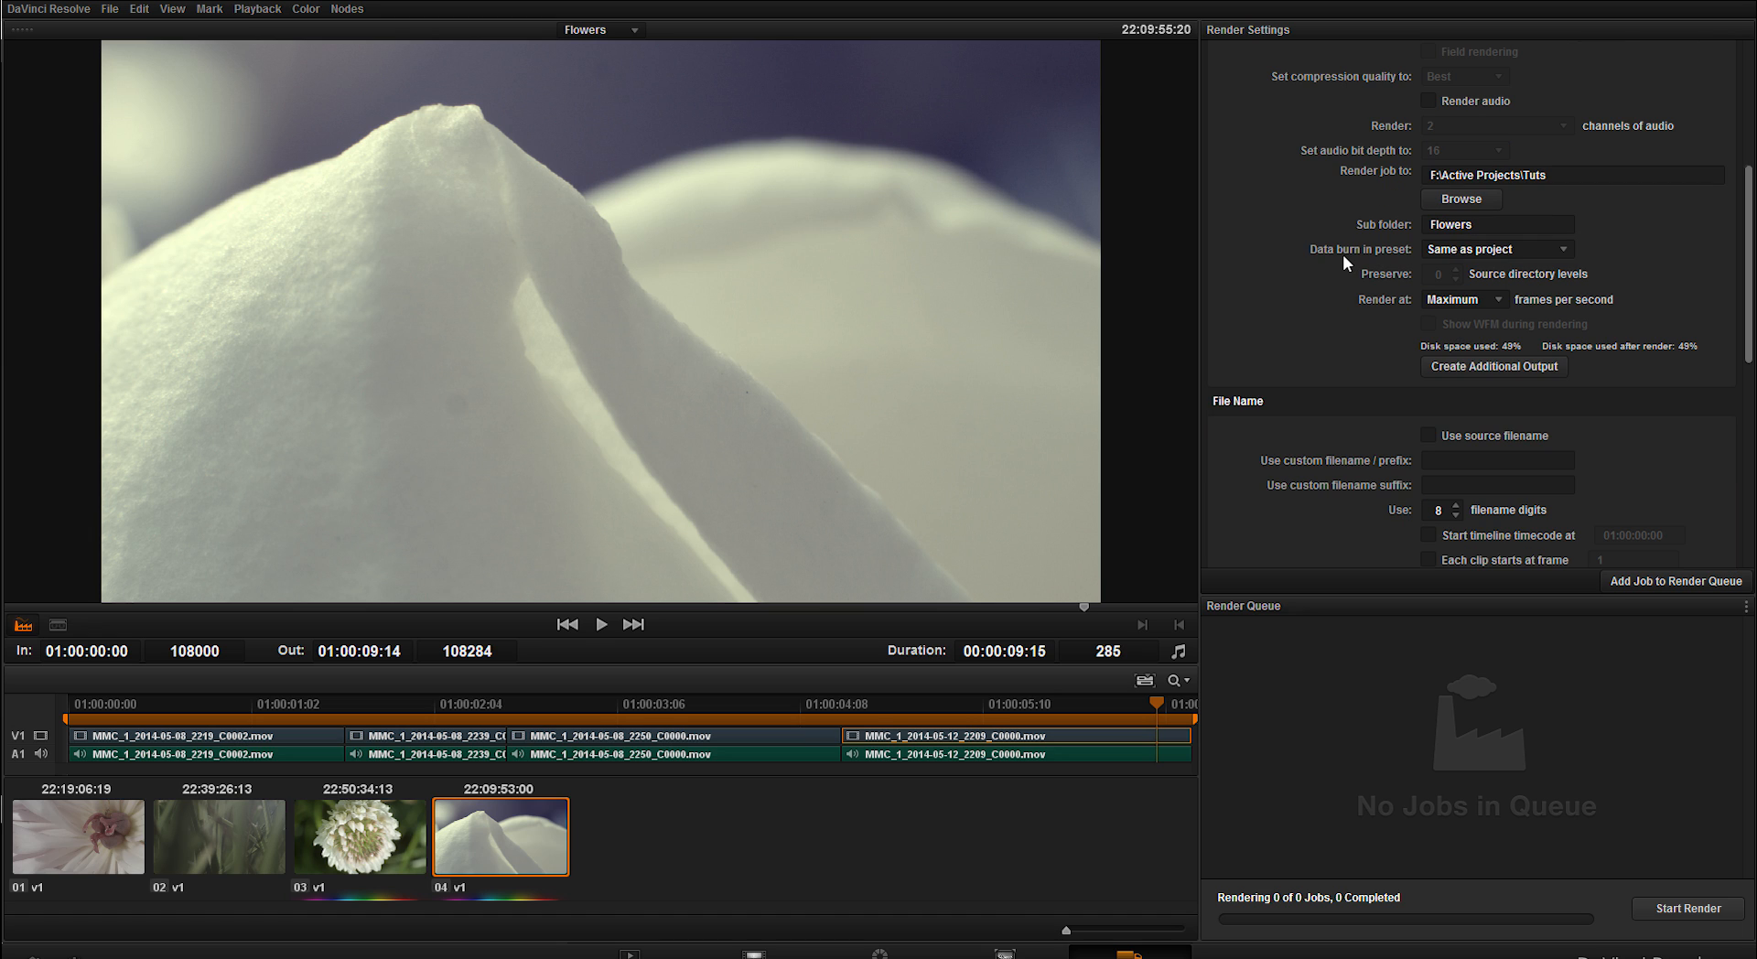
scroll(1343, 254, down, 1)
scroll(1342, 254, down, 1)
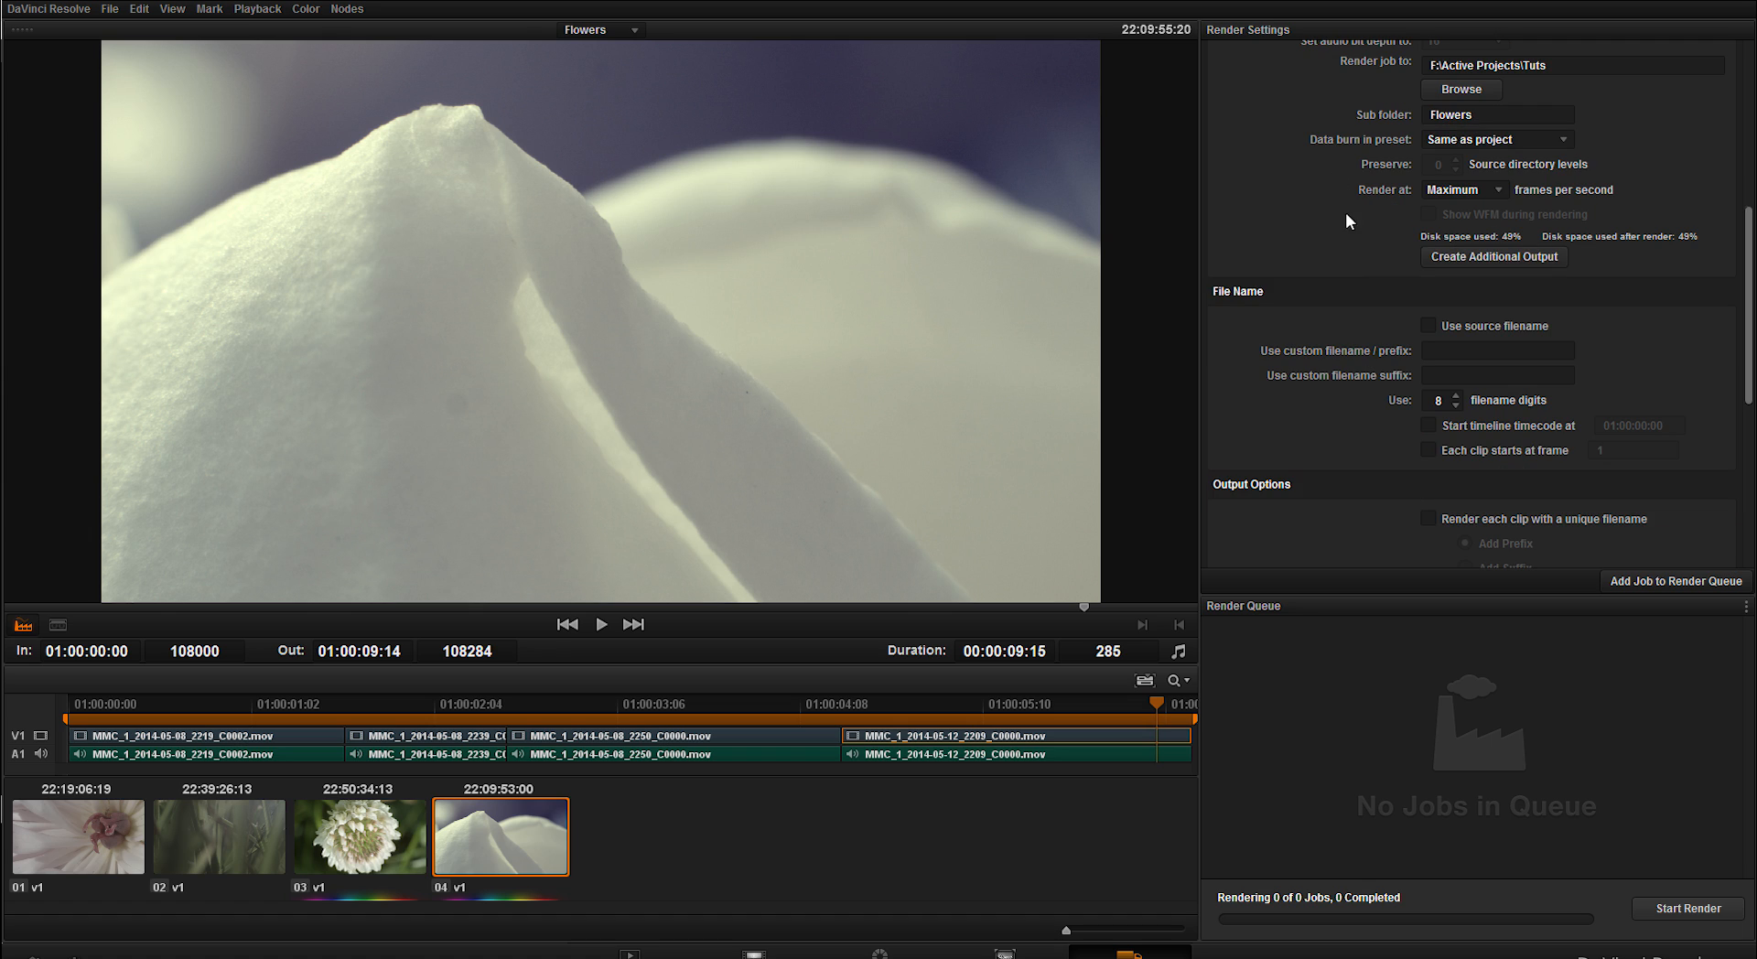
click(1475, 350)
text(F)
text(lowers)
scroll(1353, 349, down, 1)
scroll(1303, 340, down, 2)
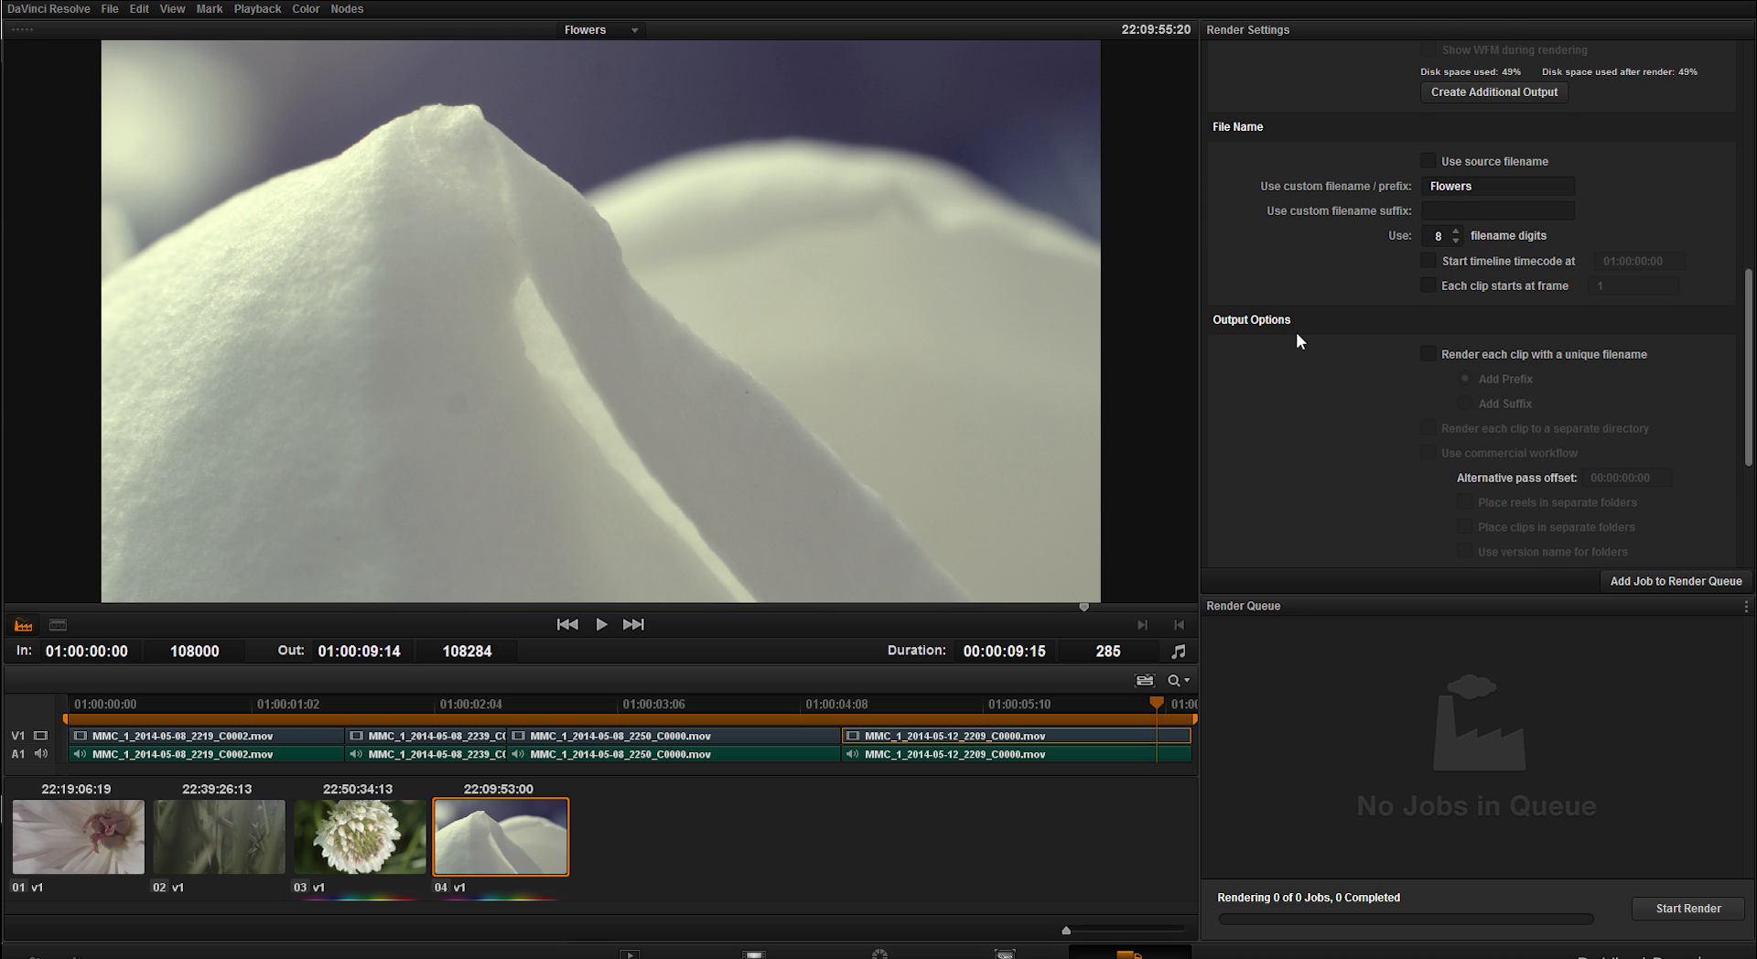
scroll(1292, 329, down, 2)
scroll(1365, 320, down, 2)
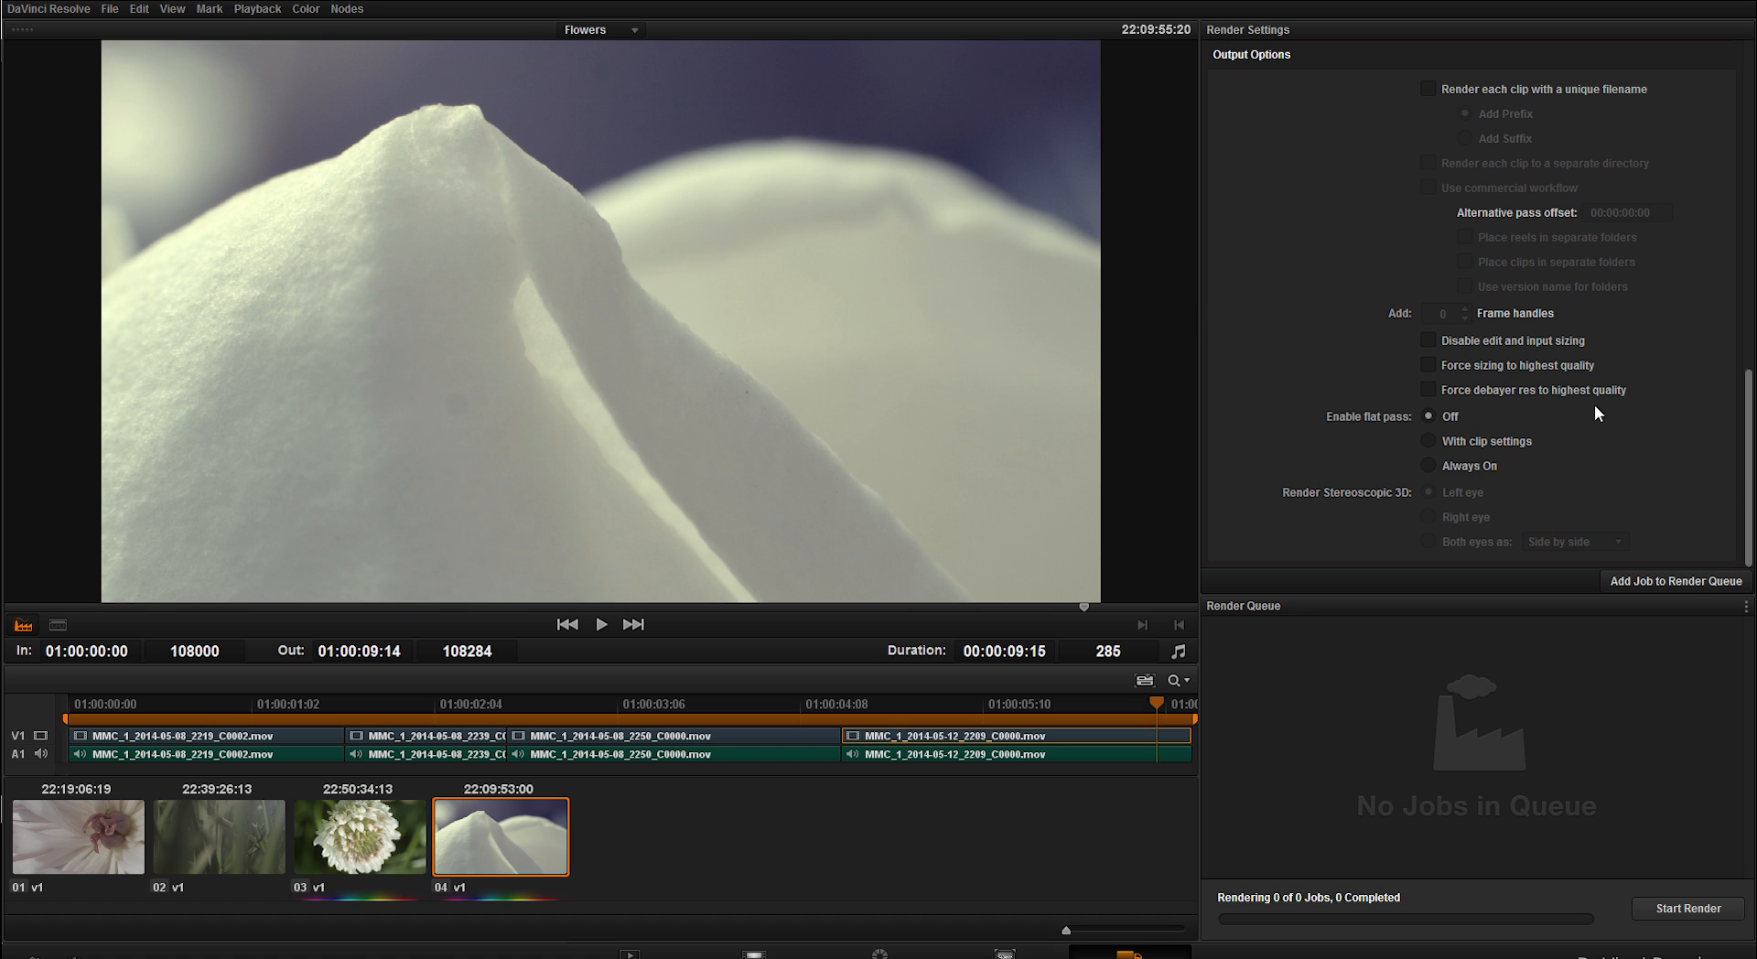
scroll(1573, 501, up, 5)
scroll(1618, 399, up, 3)
scroll(1656, 342, down, 6)
scroll(1654, 342, down, 3)
Add the Flowers job to the render queue and start rendering it
click(1667, 578)
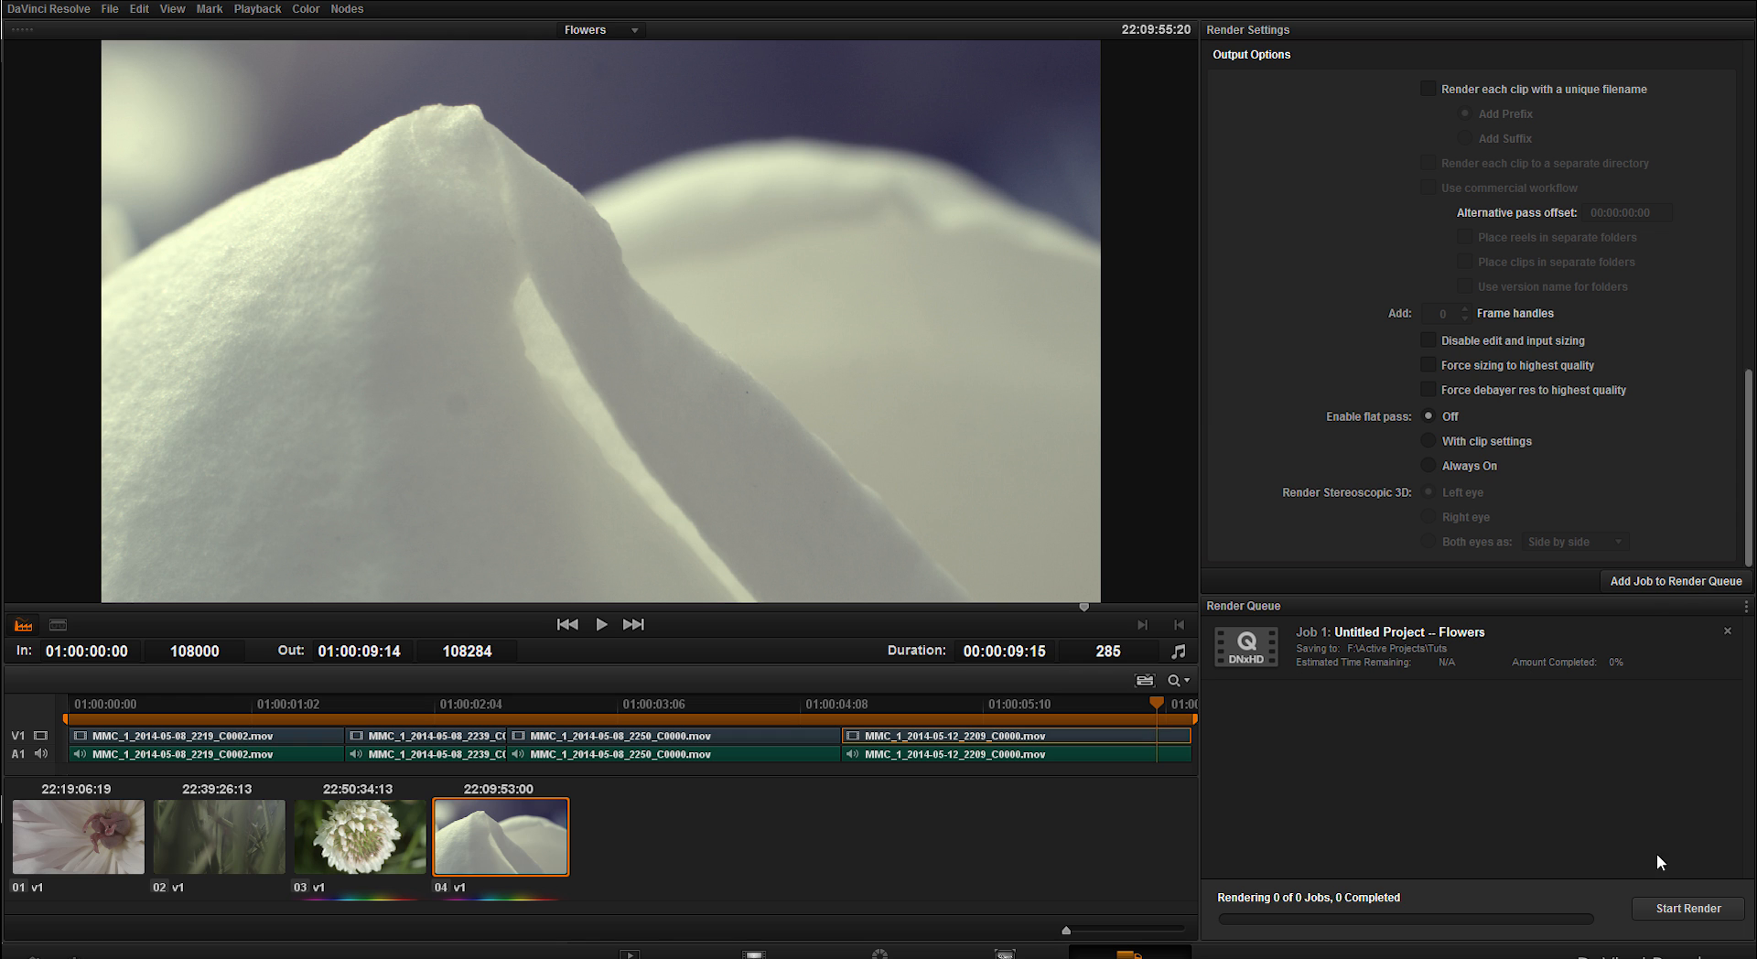
click(1677, 905)
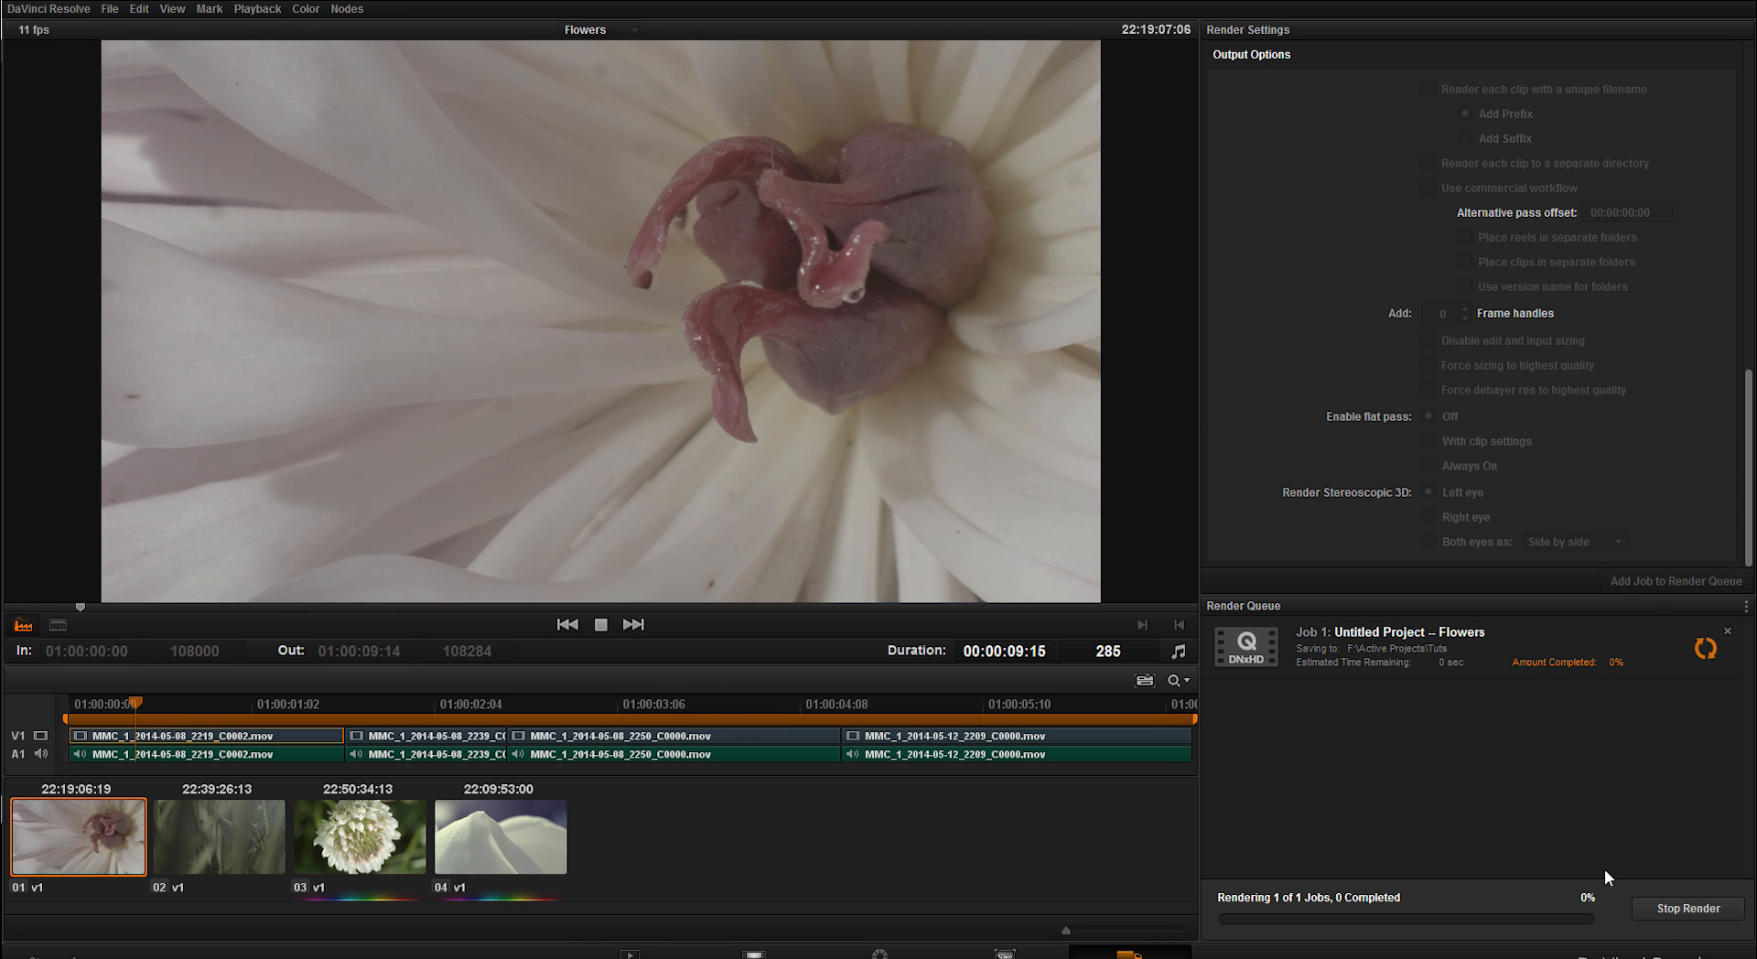